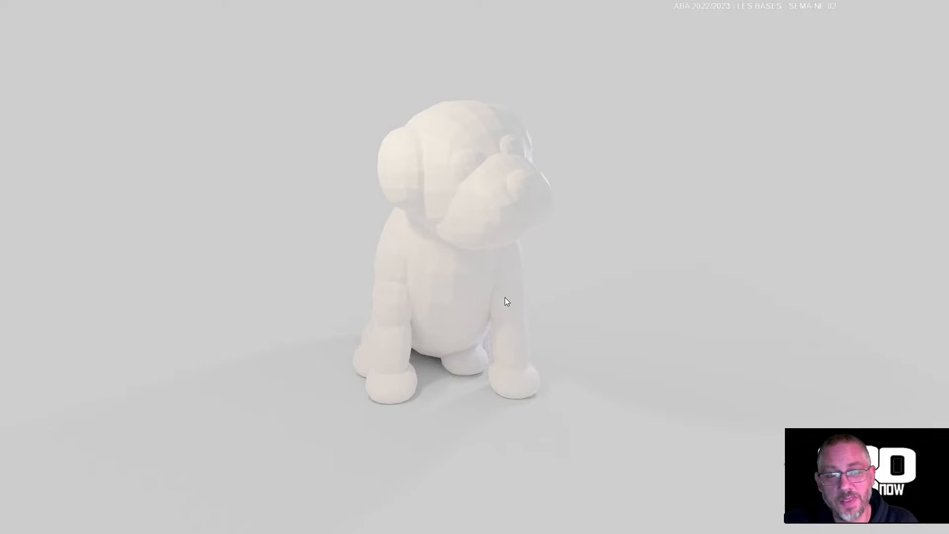
middle_drag(568, 293, 630, 313)
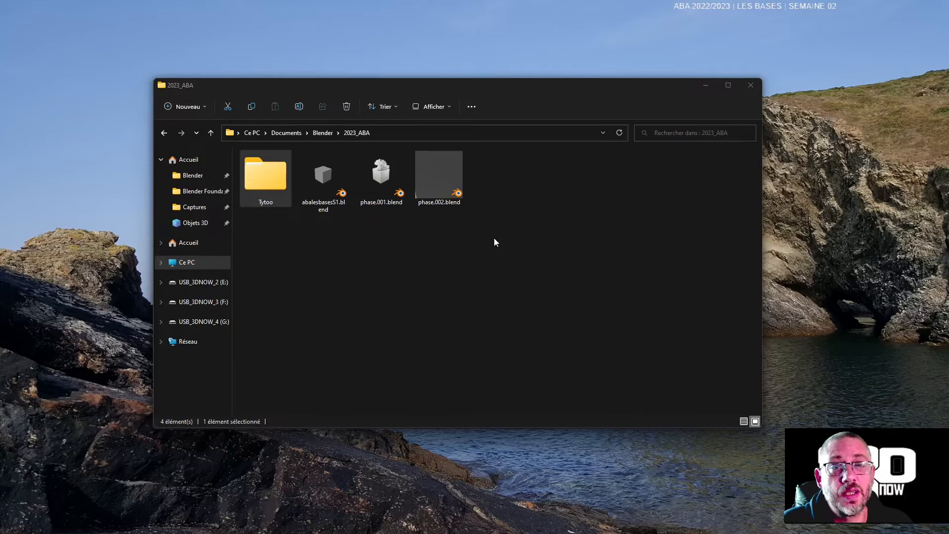
Open the Tytoo project folder, display its contents as large thumbnails and enter the Ref subfolder
double_click(261, 181)
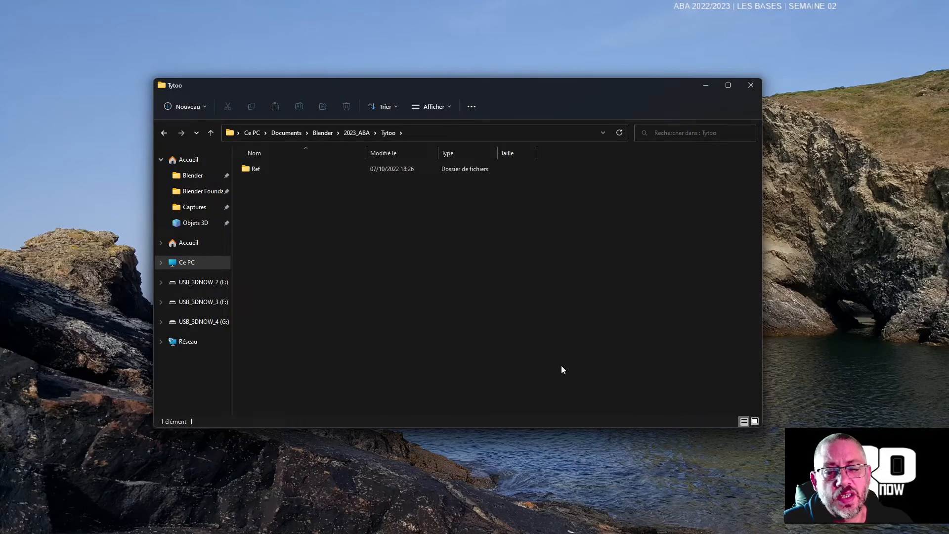
click(755, 421)
click(261, 179)
double_click(261, 180)
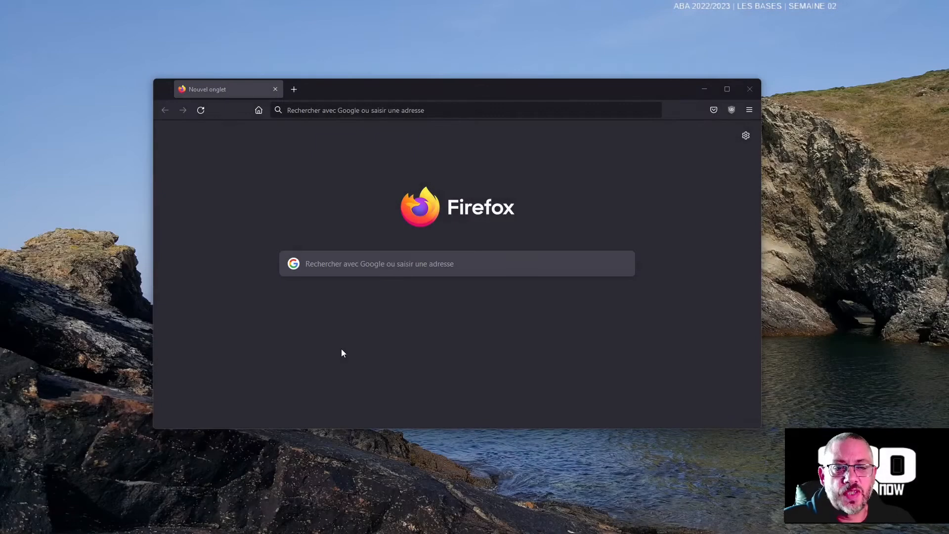
In Firefox, search Google for "Chien" images, accepting all cookies
click(436, 269)
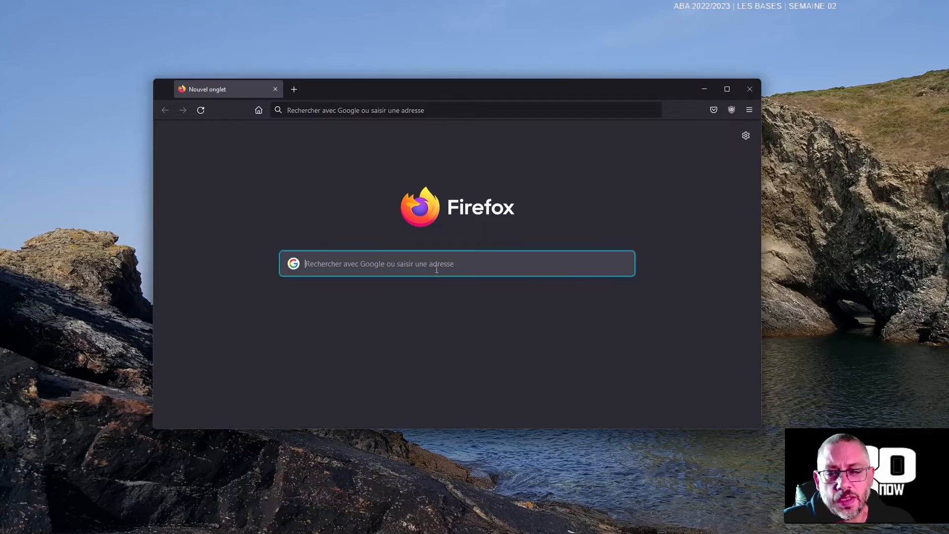
text(Chien)
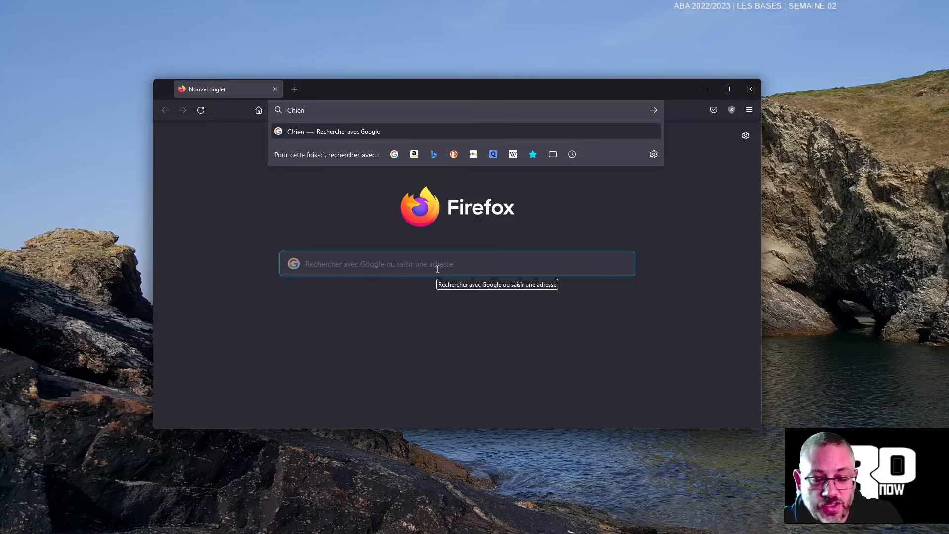
key(Return)
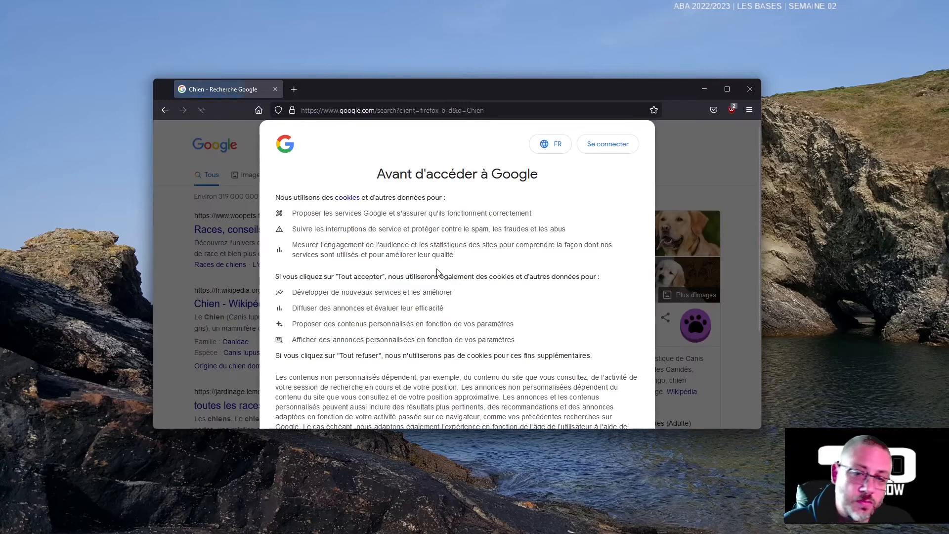
scroll(580, 218, down, 3)
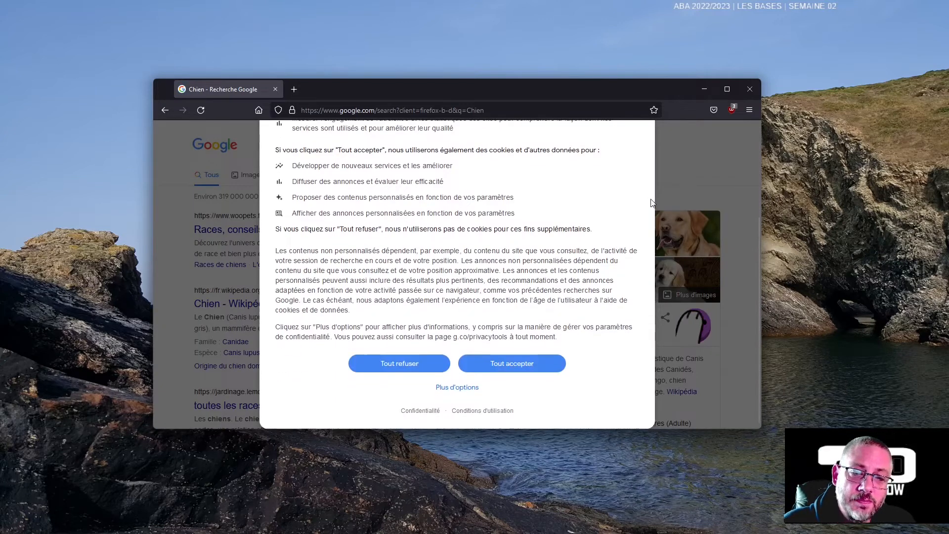
click(514, 364)
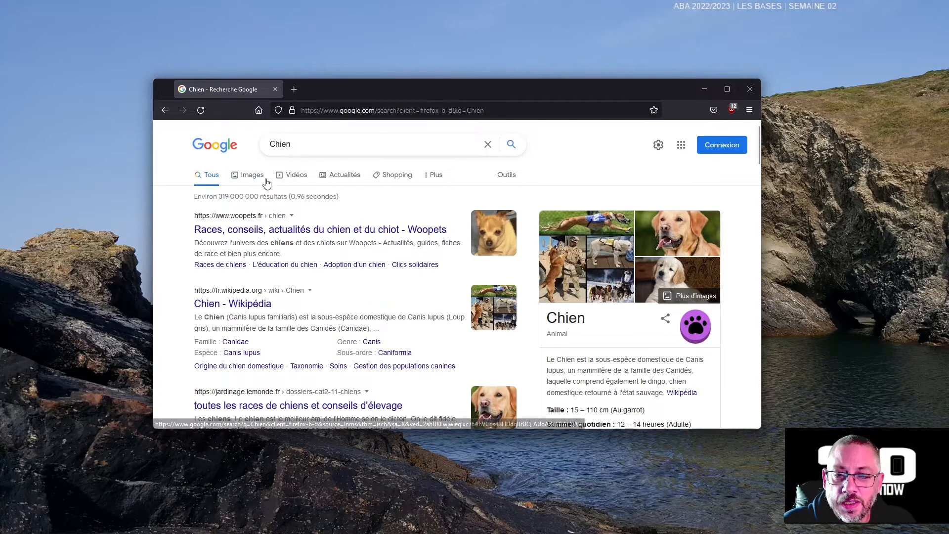
click(253, 177)
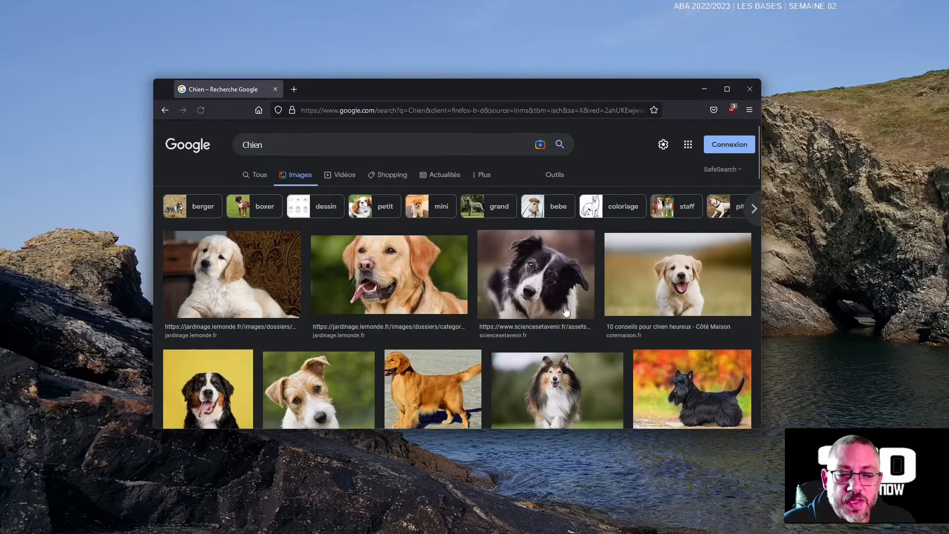
Look through the dog pictures and open the preview of the beagle puppy lying on the grass
scroll(459, 271, down, 3)
scroll(459, 270, down, 2)
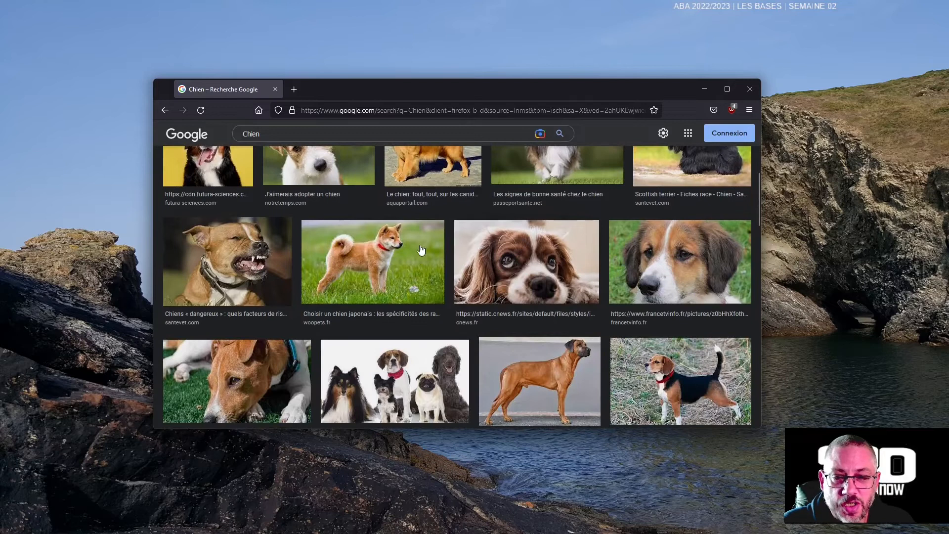
scroll(316, 287, down, 5)
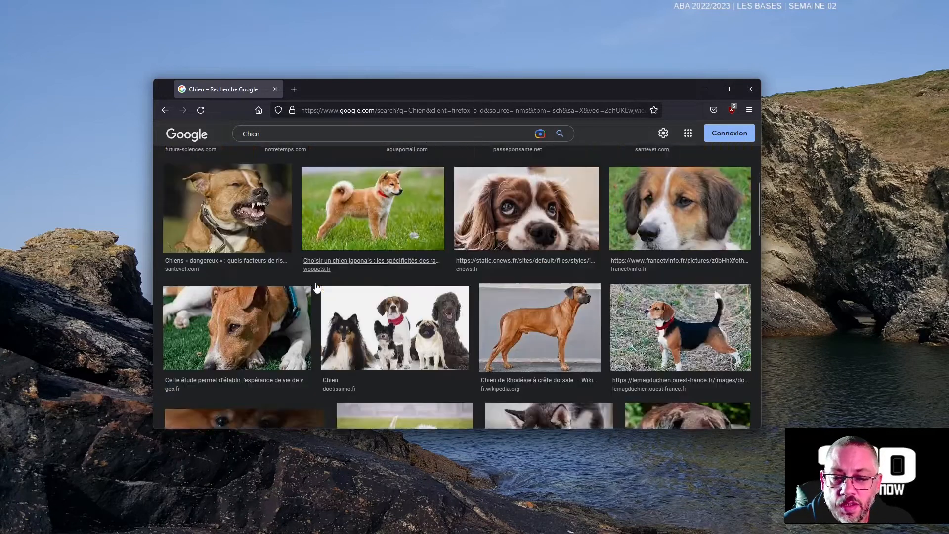
scroll(316, 286, down, 5)
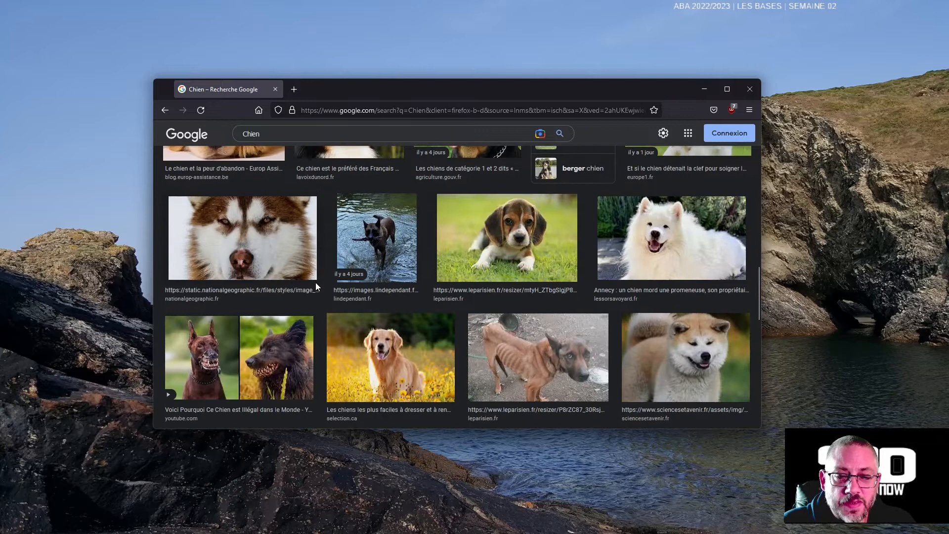
click(467, 238)
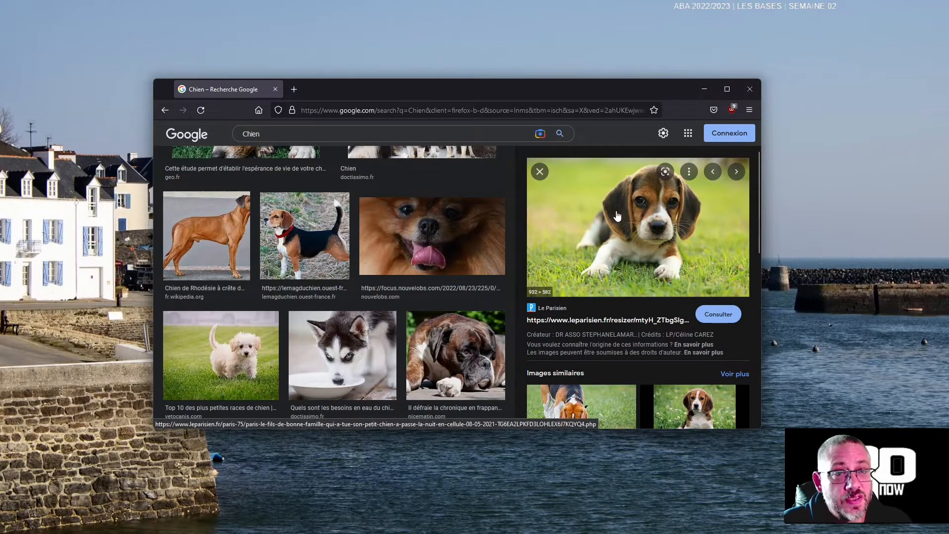
Save the beagle puppy image as ex001 in the folder Documents > Blender > 2023_ABA > Tytoo > Ref
right_click(586, 218)
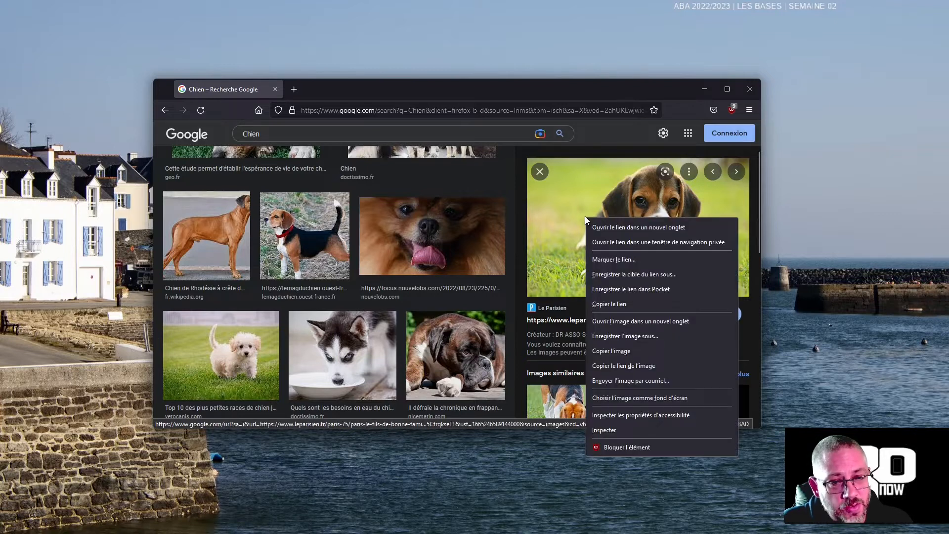
click(660, 339)
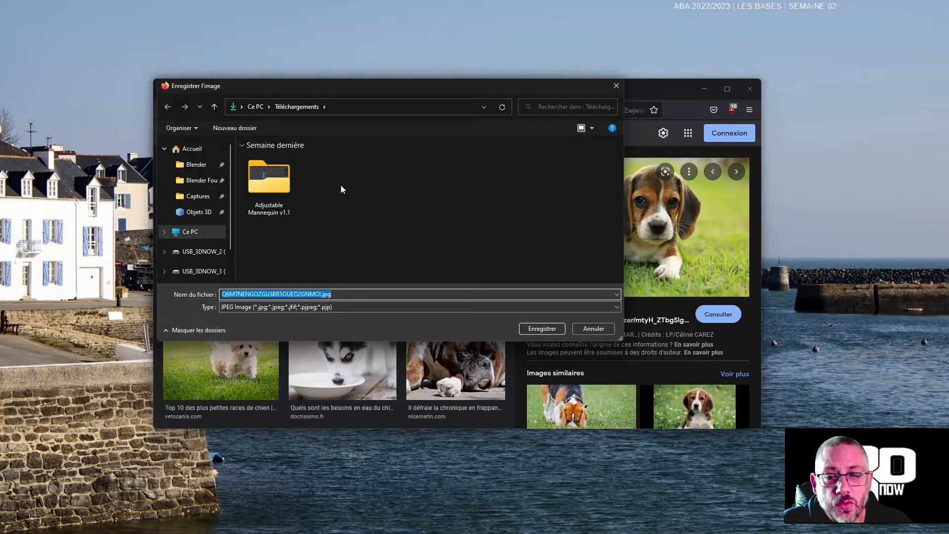
click(219, 170)
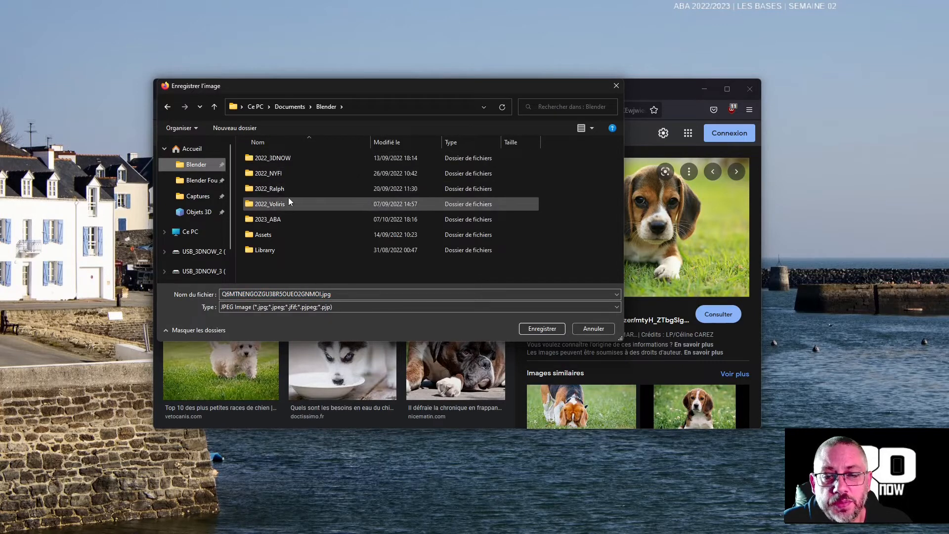
double_click(285, 220)
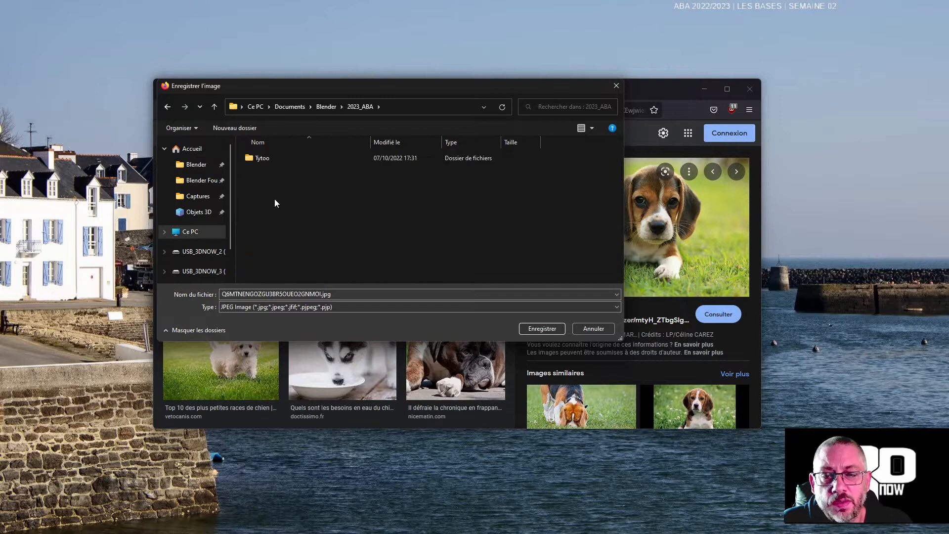
double_click(261, 157)
double_click(265, 157)
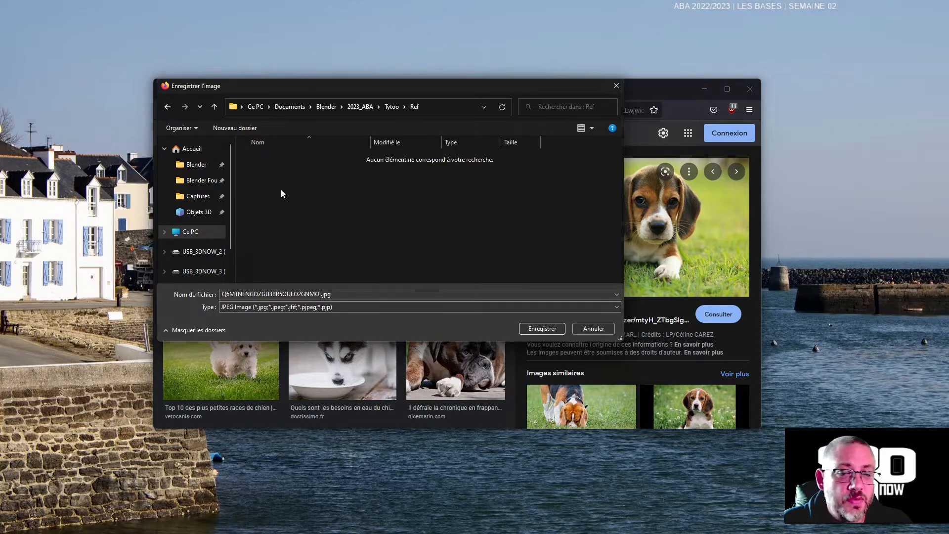
double_click(318, 294)
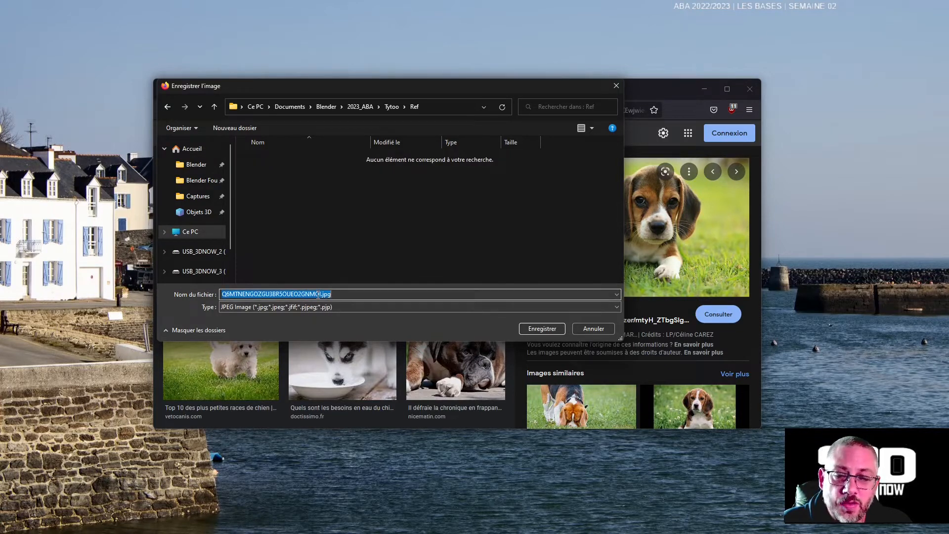
text(e)
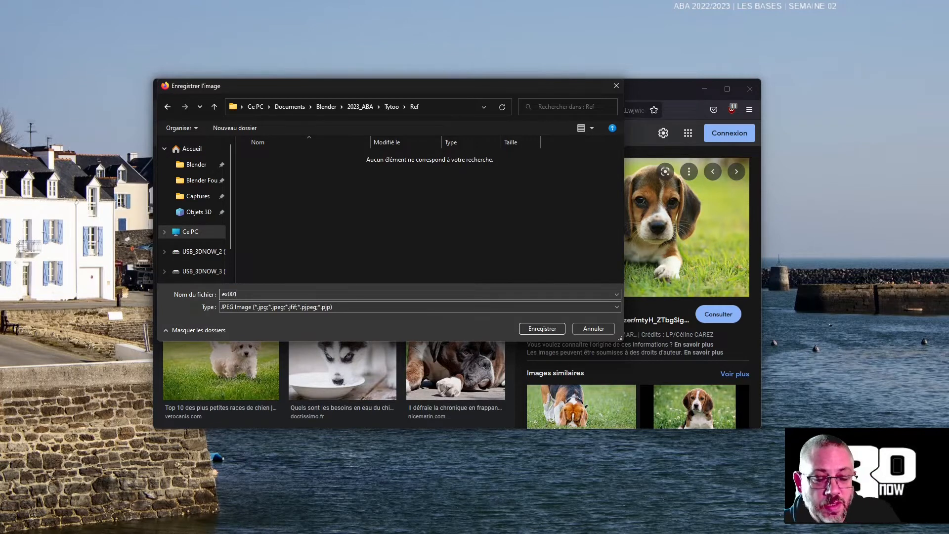
text(x001)
key(Return)
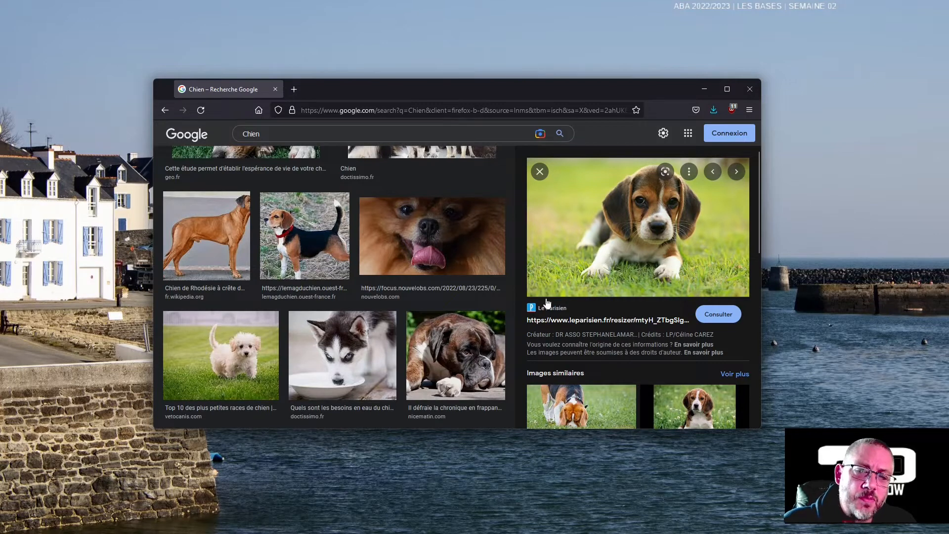
Browse similar beagle pictures and open the preview of the sitting beagle on a light blue background
scroll(667, 403, down, 3)
click(704, 325)
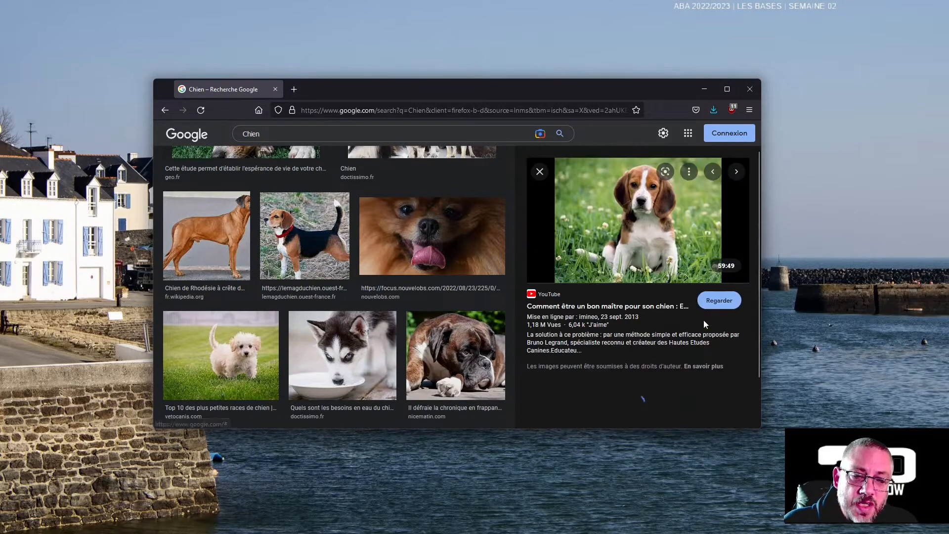
click(308, 239)
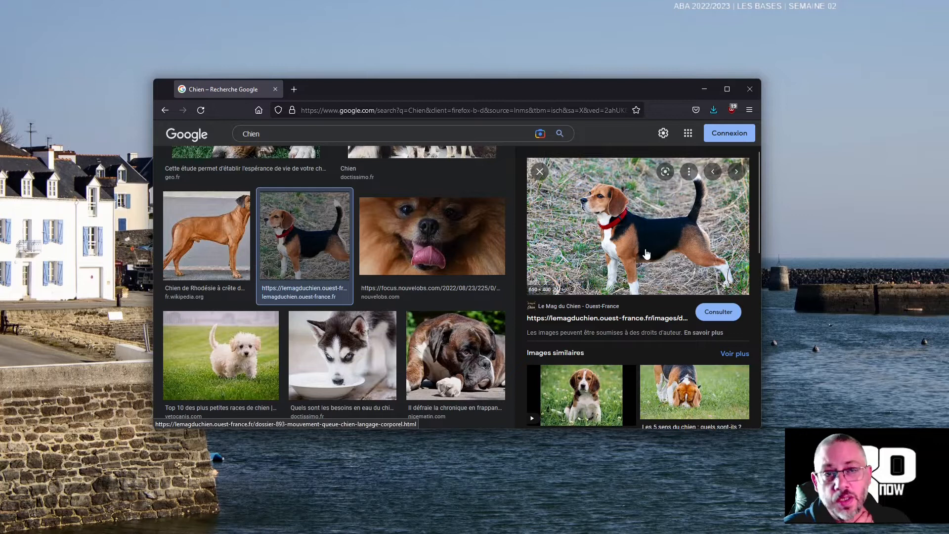
scroll(638, 255, down, 3)
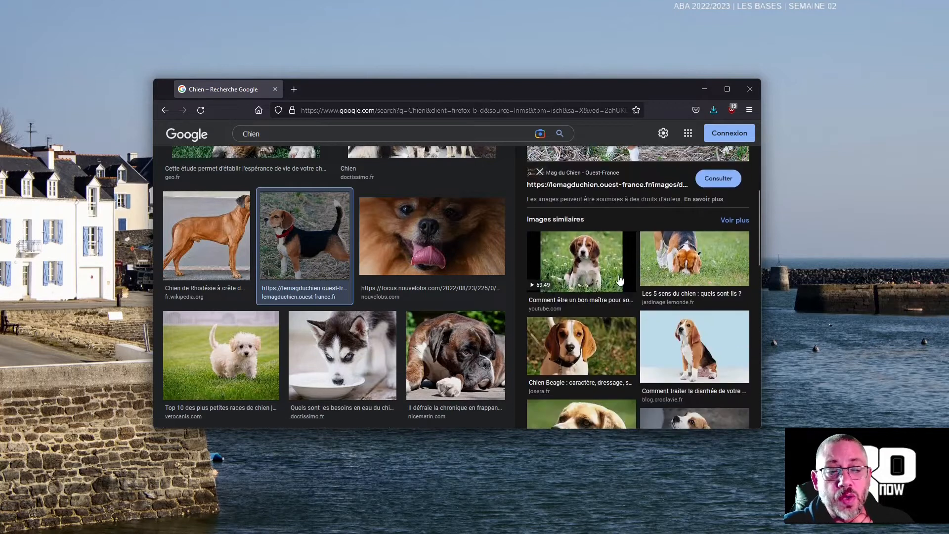
scroll(627, 262, down, 2)
click(692, 262)
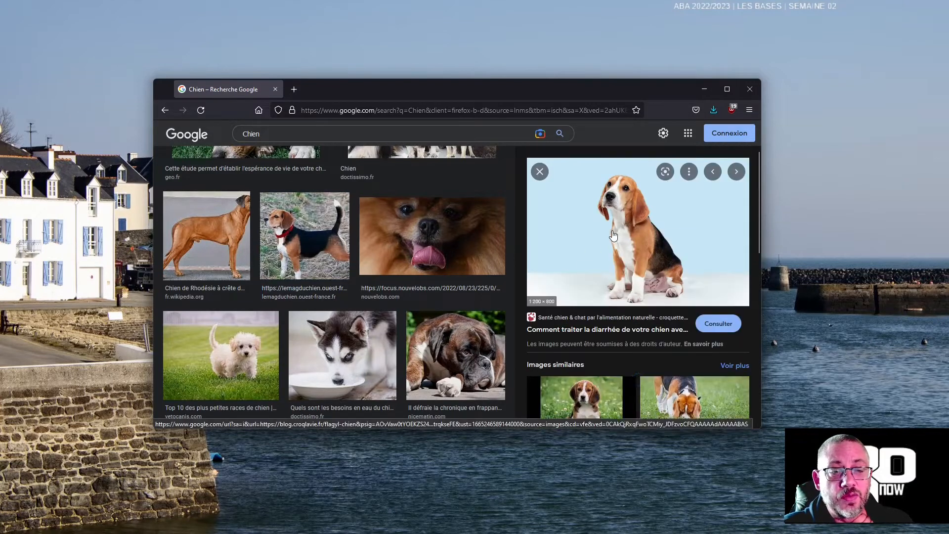
Save the sitting beagle image in the Ref folder under its suggested name flagyl-chien.jpg
right_click(613, 233)
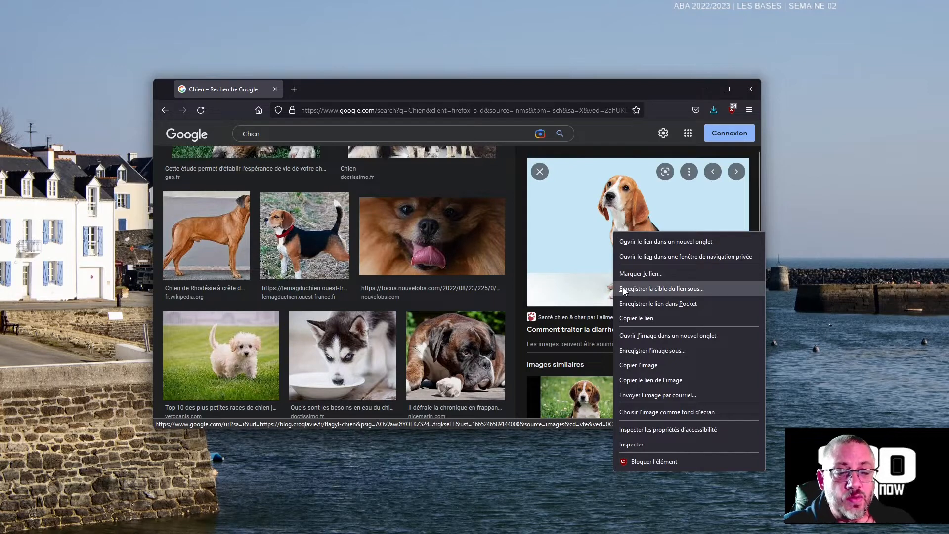
click(663, 351)
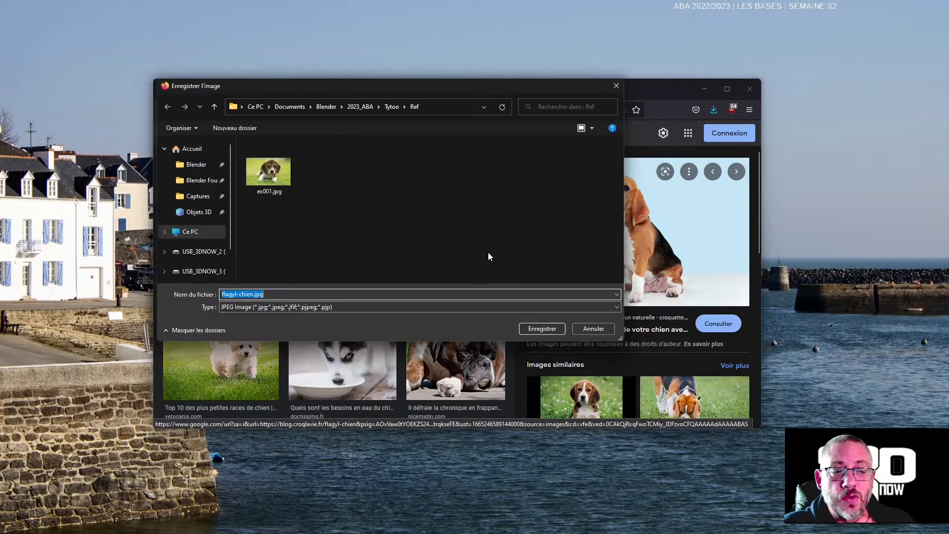
click(543, 328)
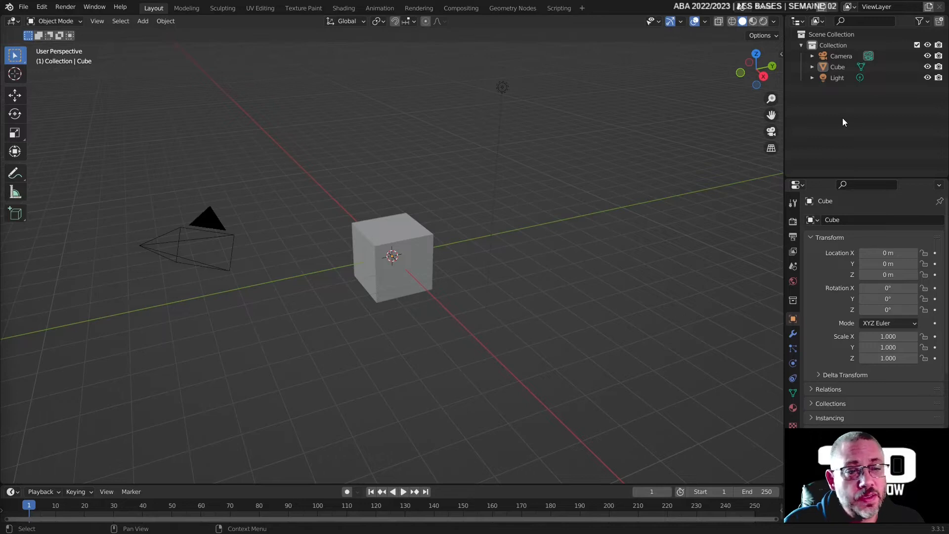
In Blender, change the large 3D viewport area into an Outliner
click(797, 21)
click(797, 184)
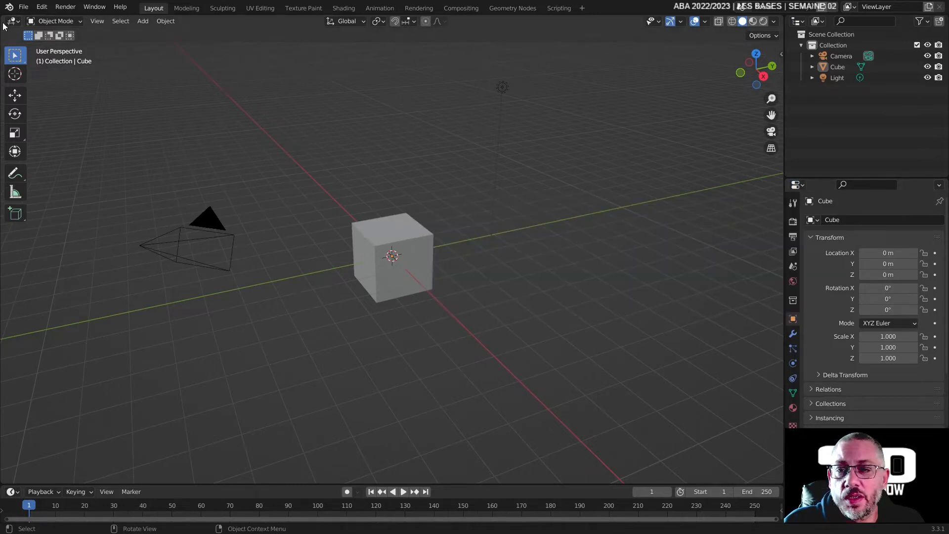
click(12, 21)
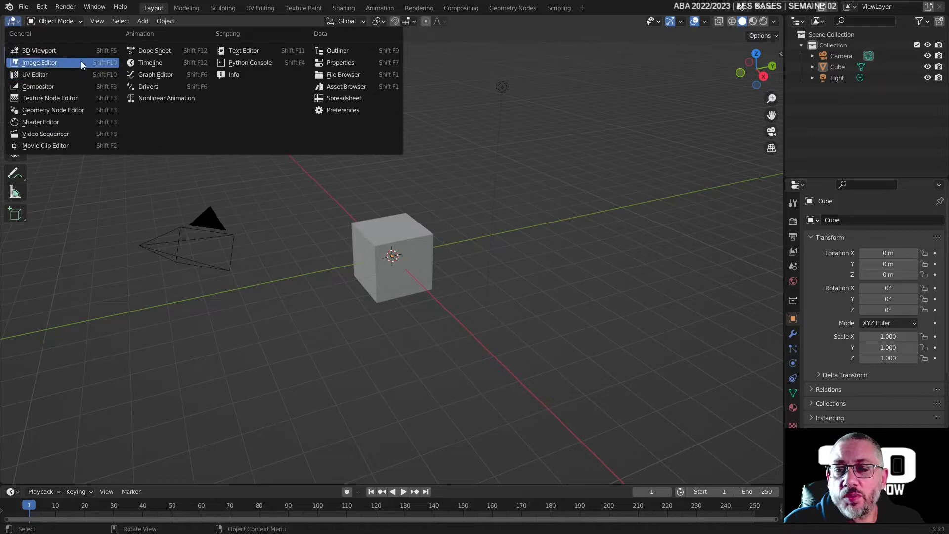
click(348, 51)
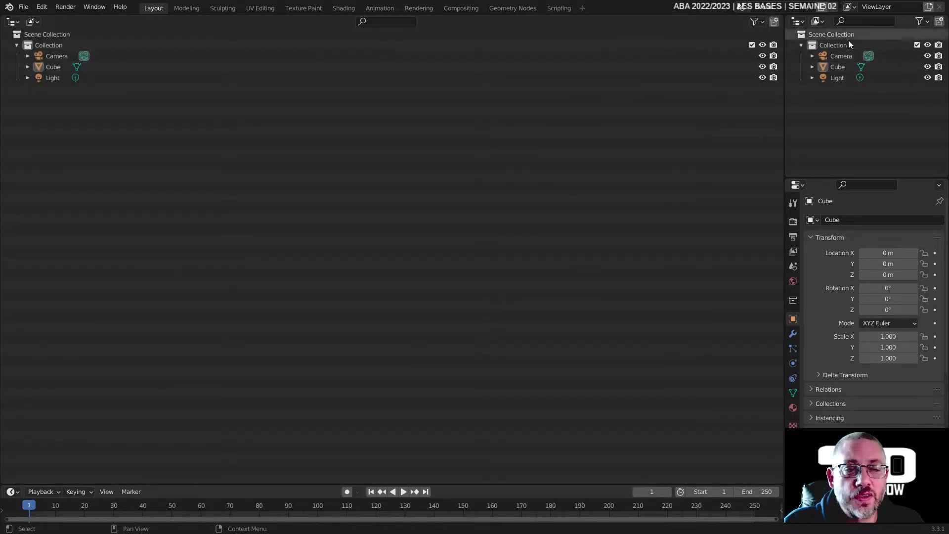
click(9, 22)
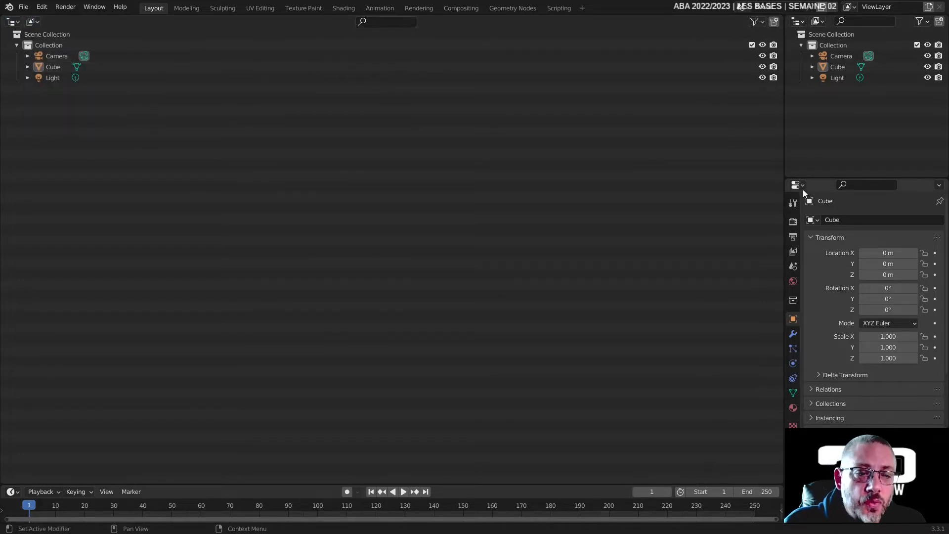
click(798, 185)
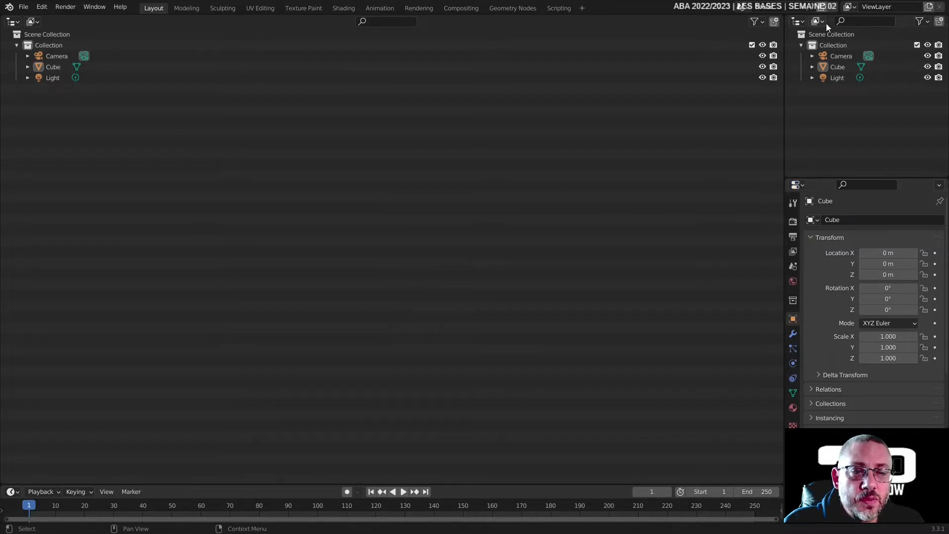
click(801, 22)
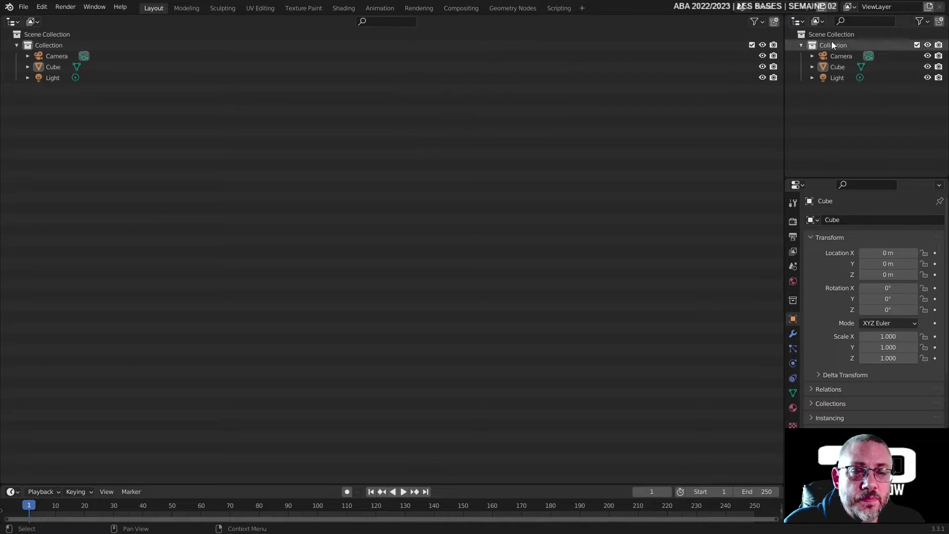
click(797, 184)
click(803, 233)
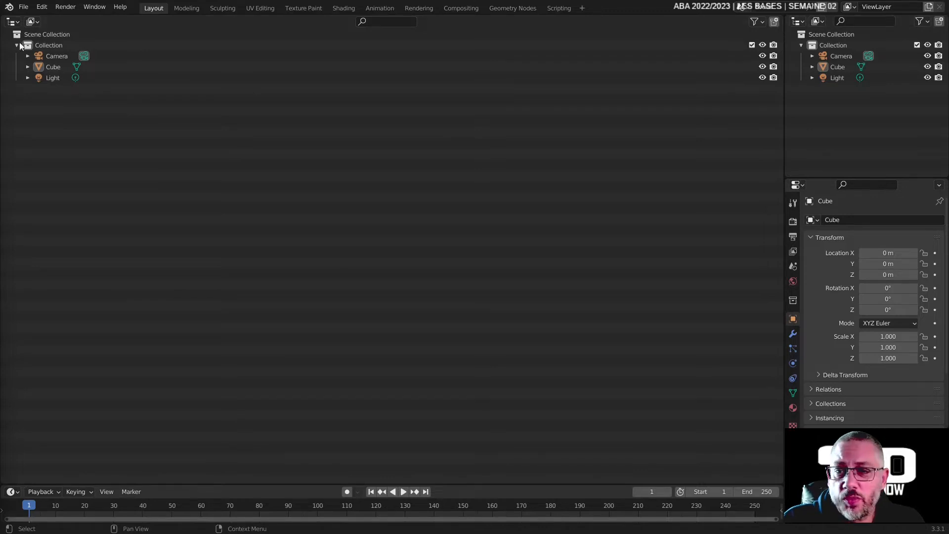
Change the large Outliner area back into a 3D Viewport showing the cube
click(15, 23)
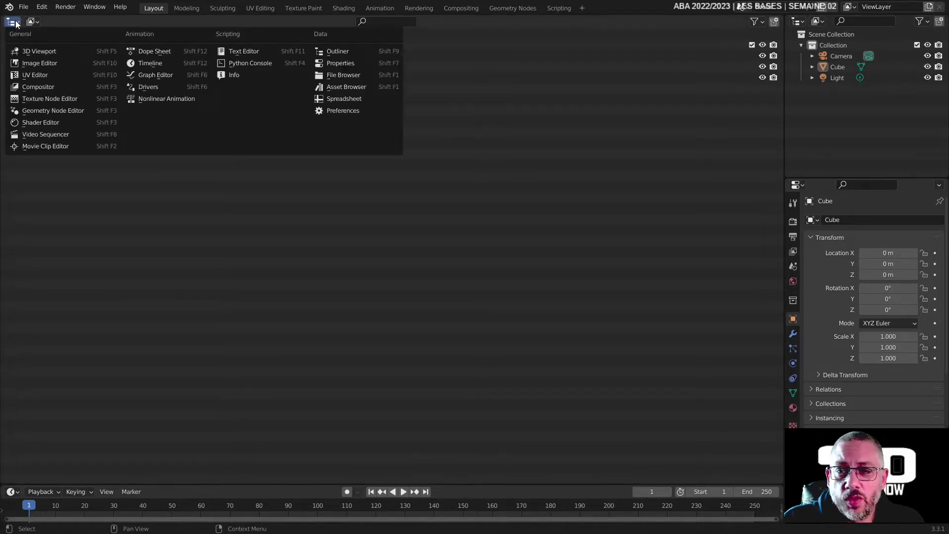
click(39, 51)
middle_drag(441, 216, 440, 310)
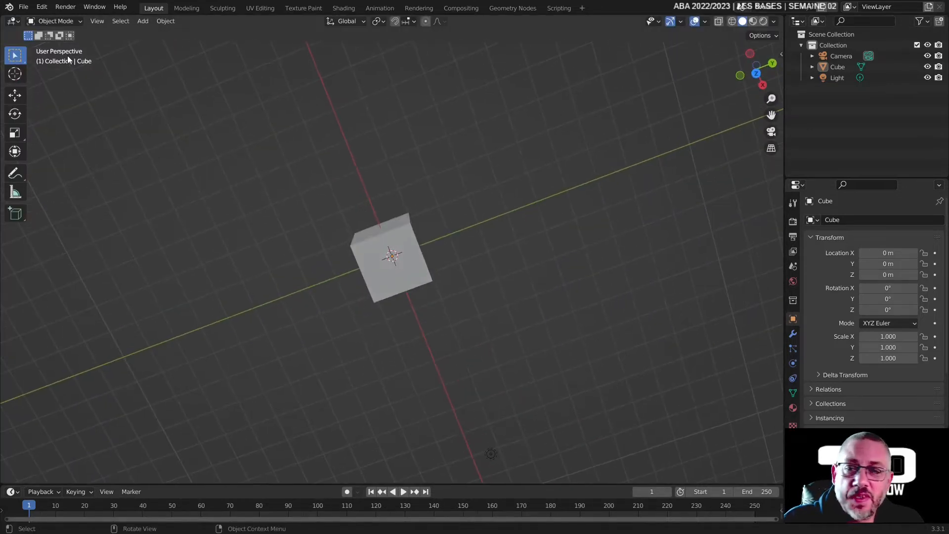
Switch the large 3D Viewport area to an Outliner and return it to a 3D Viewport
click(13, 21)
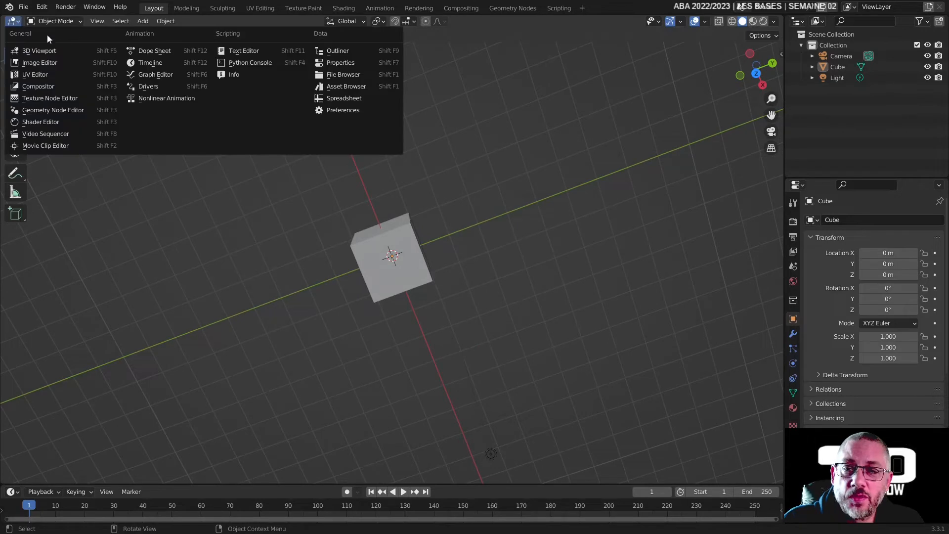
click(381, 50)
click(14, 21)
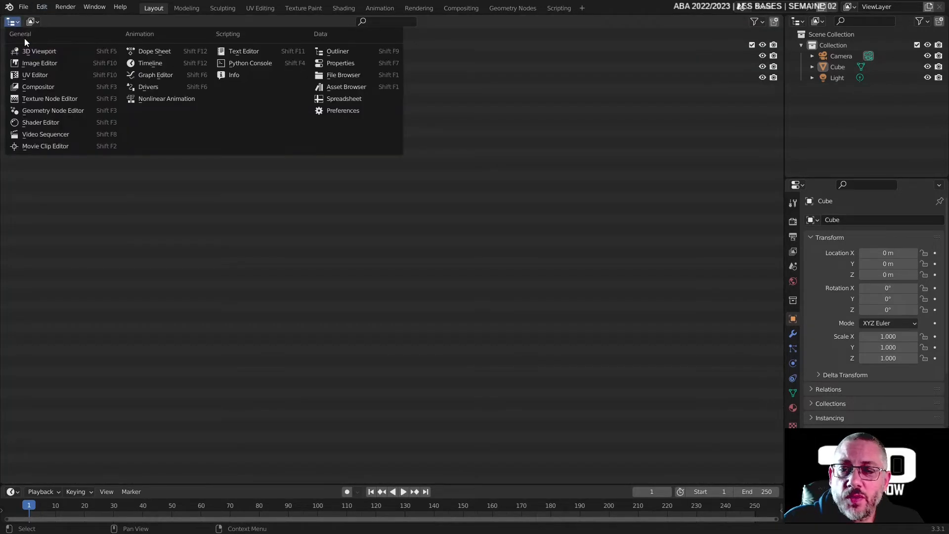
click(40, 51)
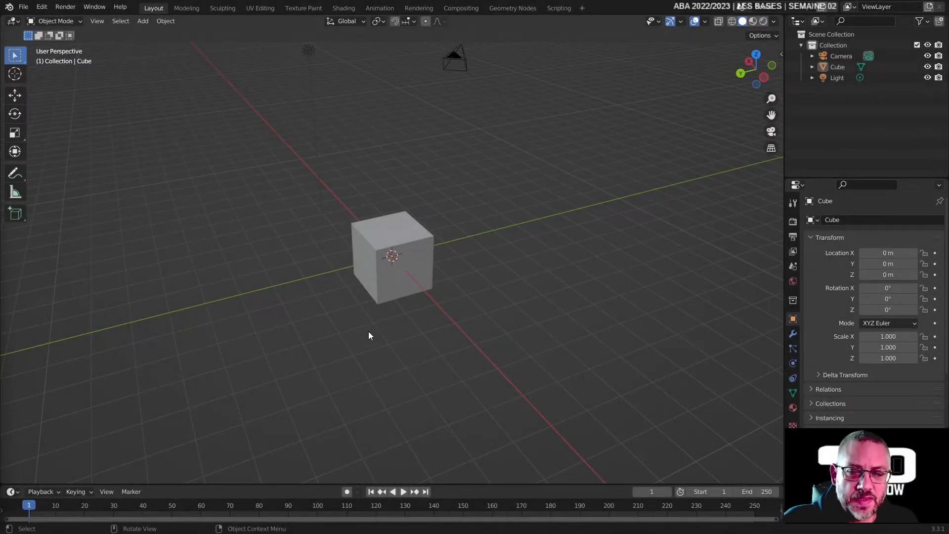
Enlarge the Timeline area to nearly half the window height and split it into two side-by-side areas
drag(532, 482, 524, 291)
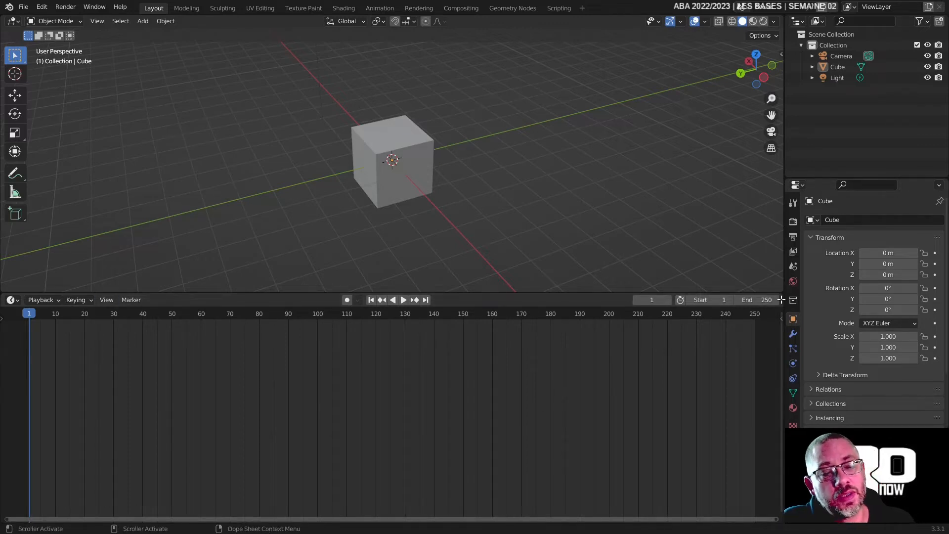
drag(781, 299, 366, 392)
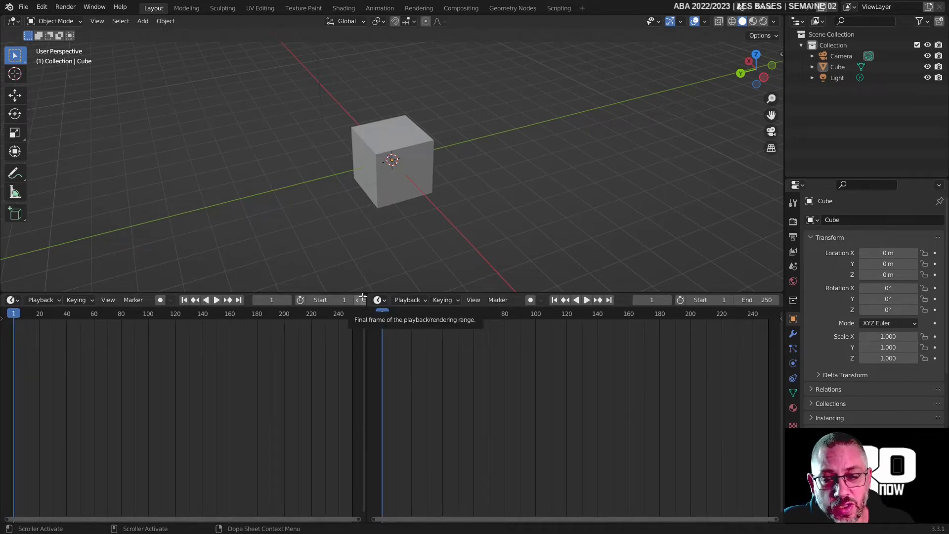
drag(363, 296, 395, 302)
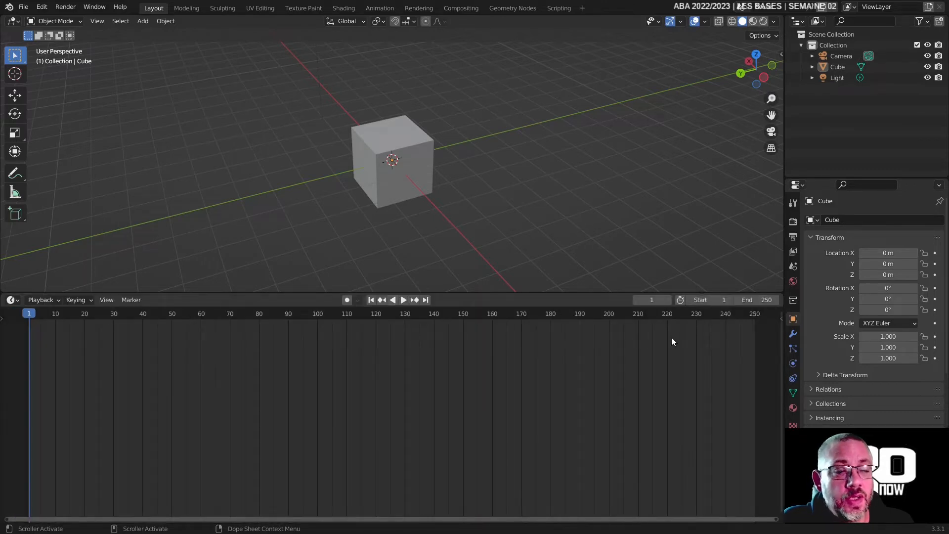
drag(780, 295, 354, 326)
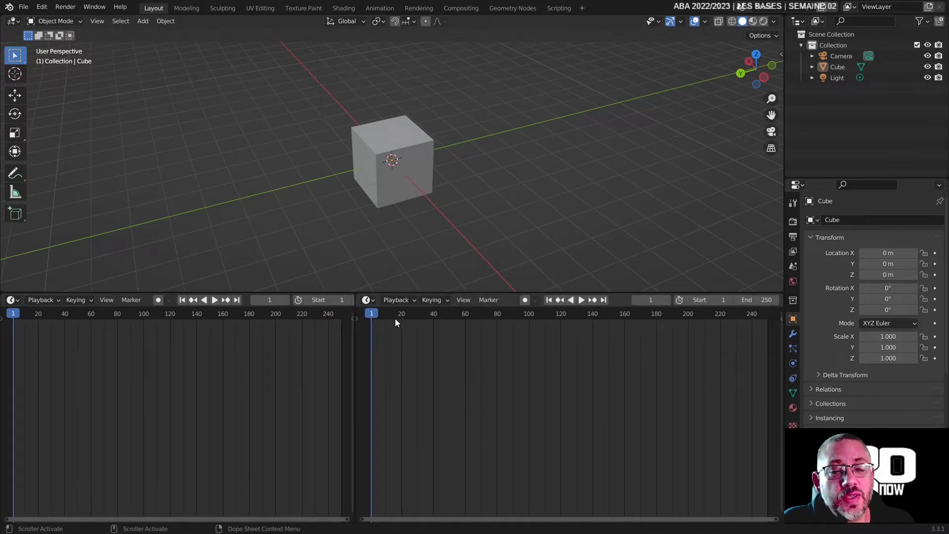
Split the wider Timeline area into two stacked areas and merge them back into one
drag(357, 514, 379, 372)
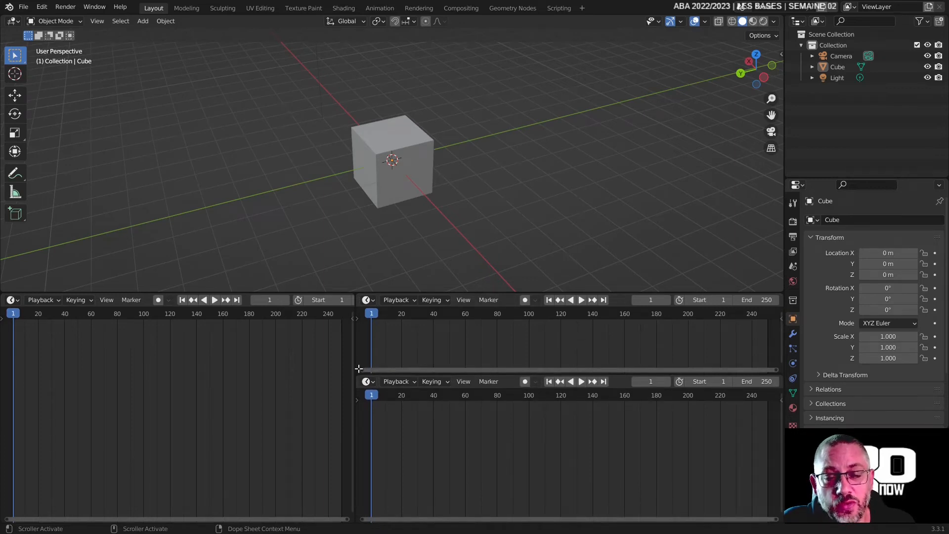
drag(359, 372, 360, 393)
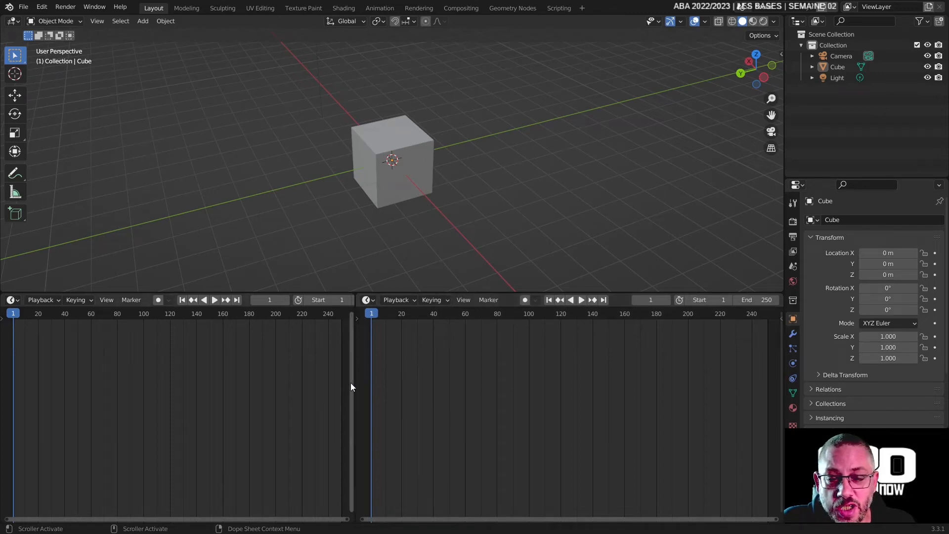
Make the two Timeline areas nearly equal in width and slightly reduce their height in favour of the 3D Viewport
drag(355, 389, 379, 391)
drag(439, 292, 449, 317)
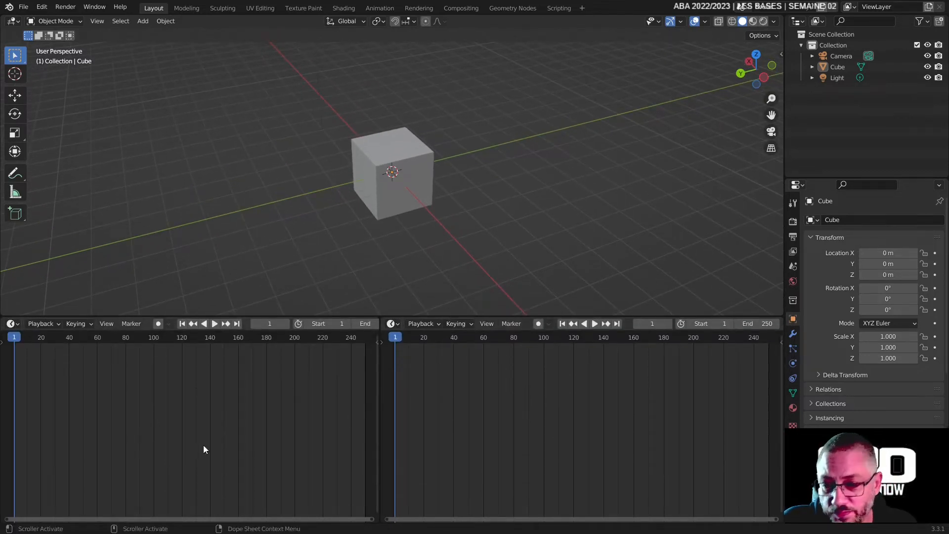
Change both Timeline areas into Image Editors
click(12, 325)
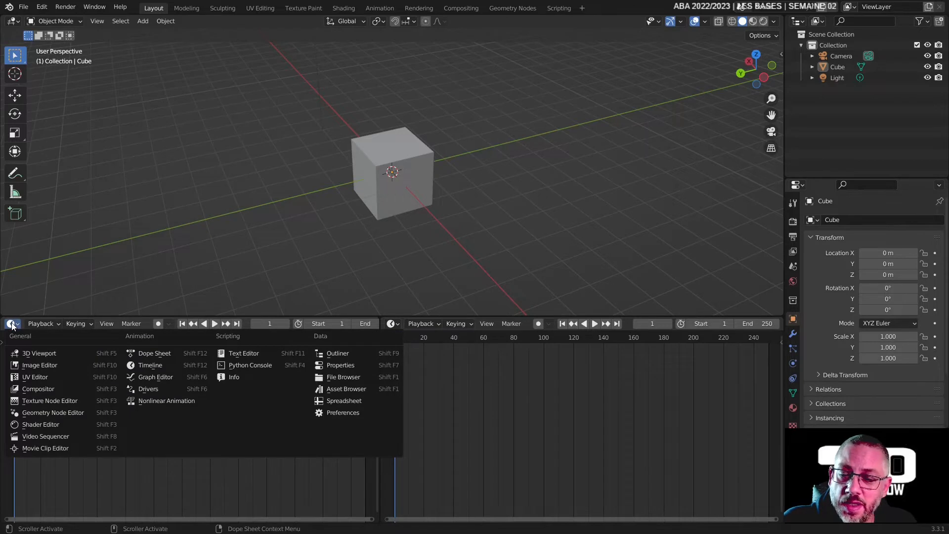
click(64, 367)
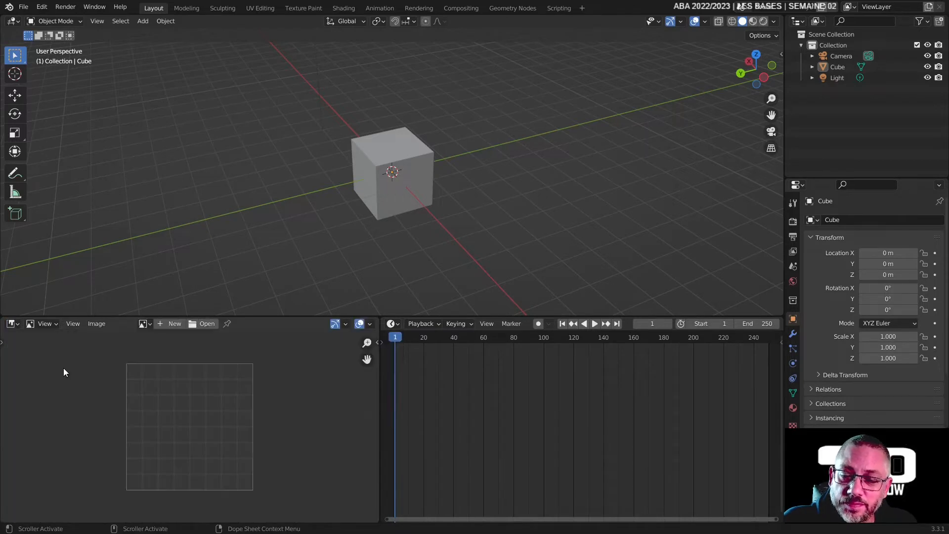
click(392, 323)
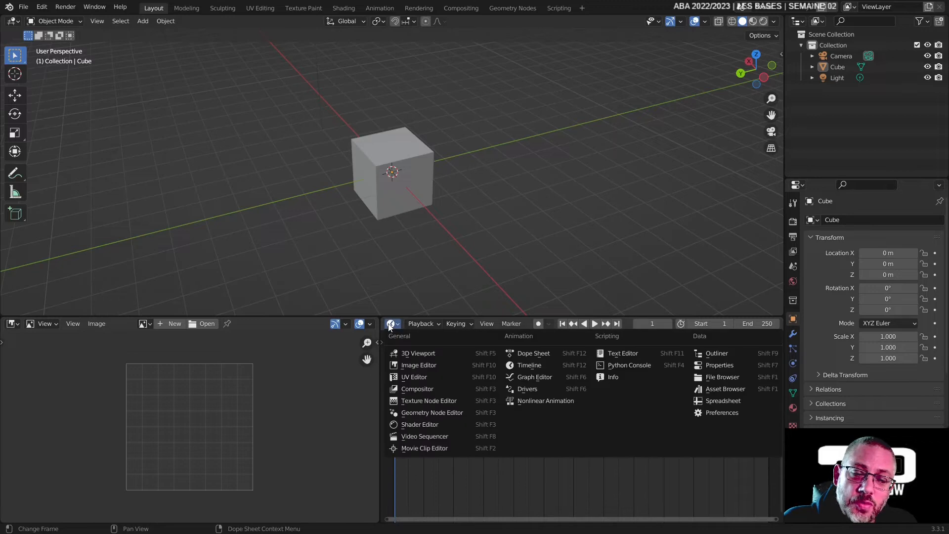
click(420, 365)
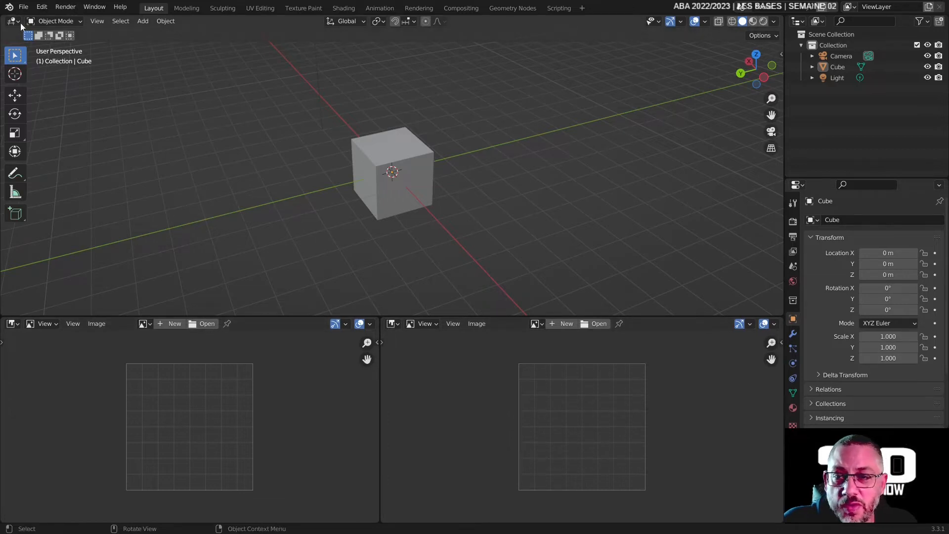
Save the Blender file as Tytoo.001.blend in the 2023_ABA > Tytoo folder
click(23, 7)
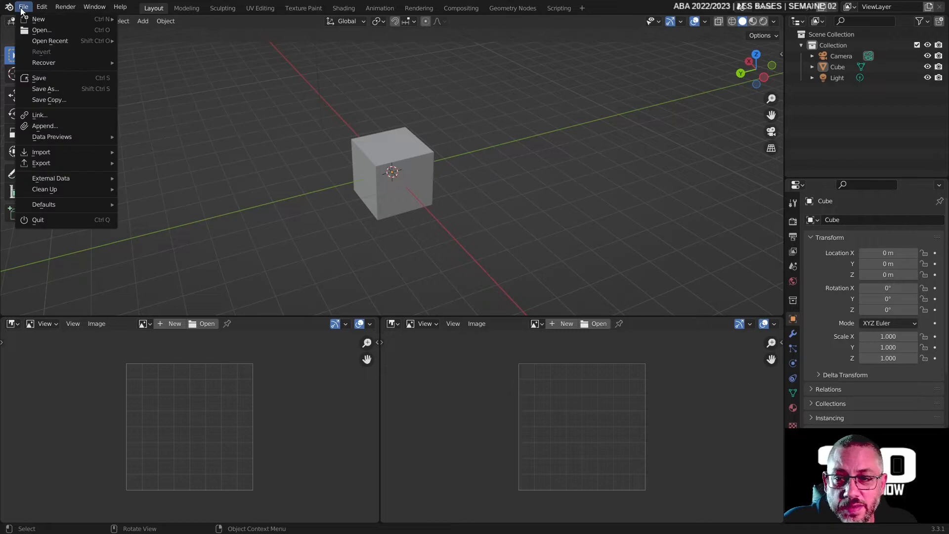
click(70, 78)
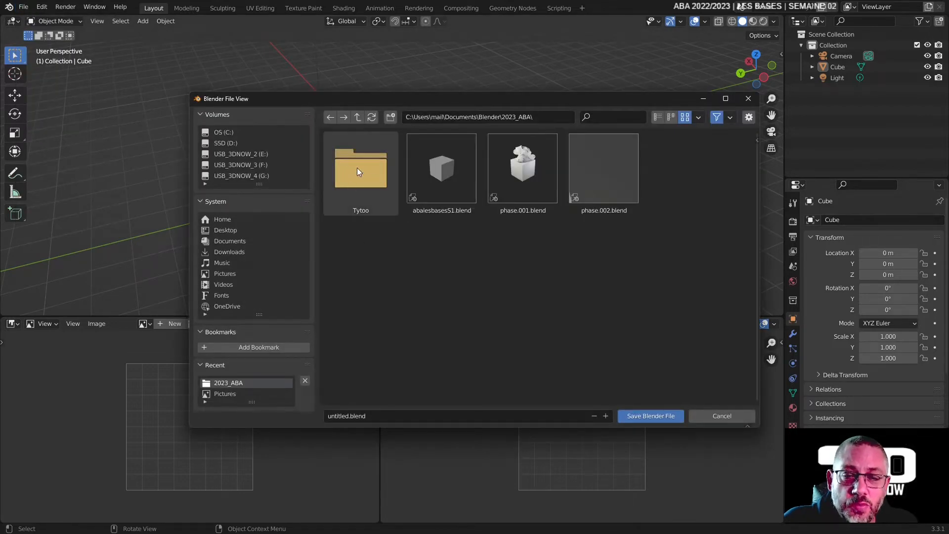
double_click(372, 171)
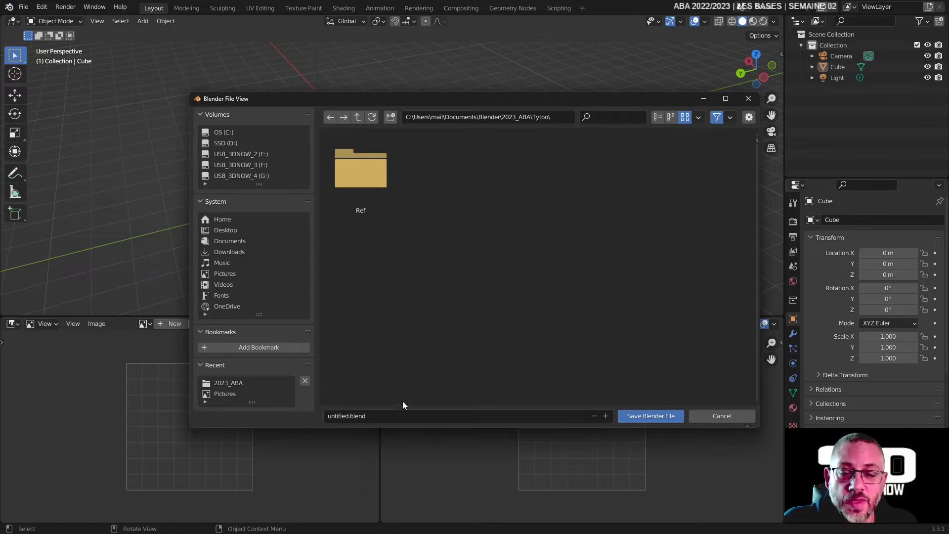
double_click(395, 416)
text(T)
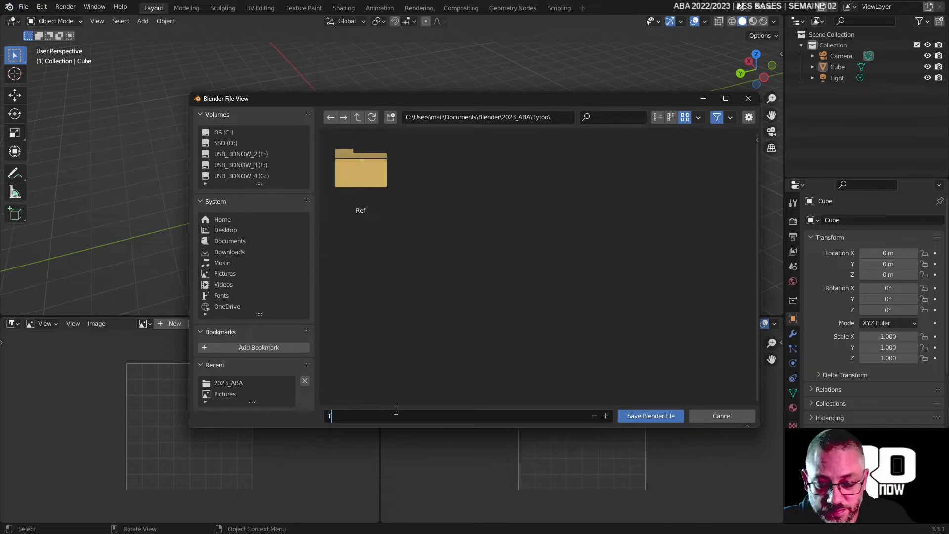
text(ytoo.001.blend)
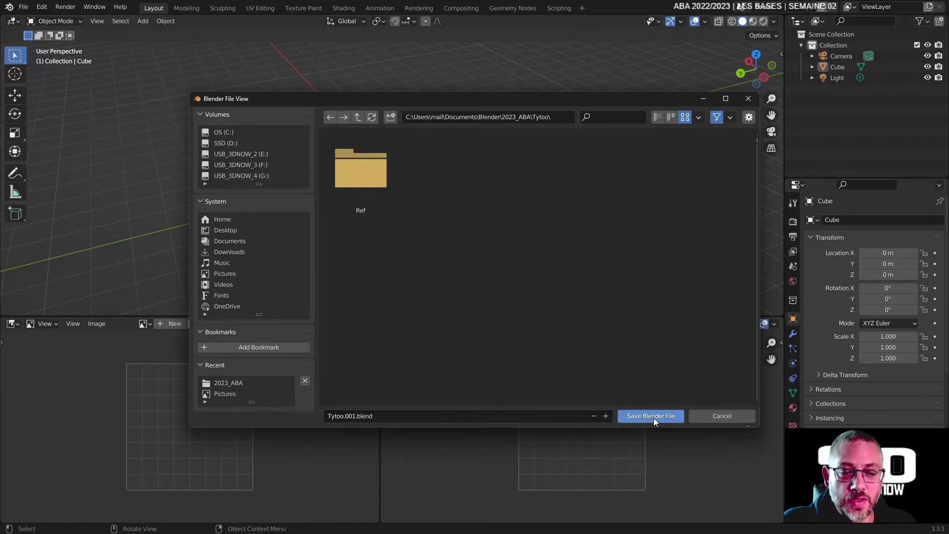
click(653, 417)
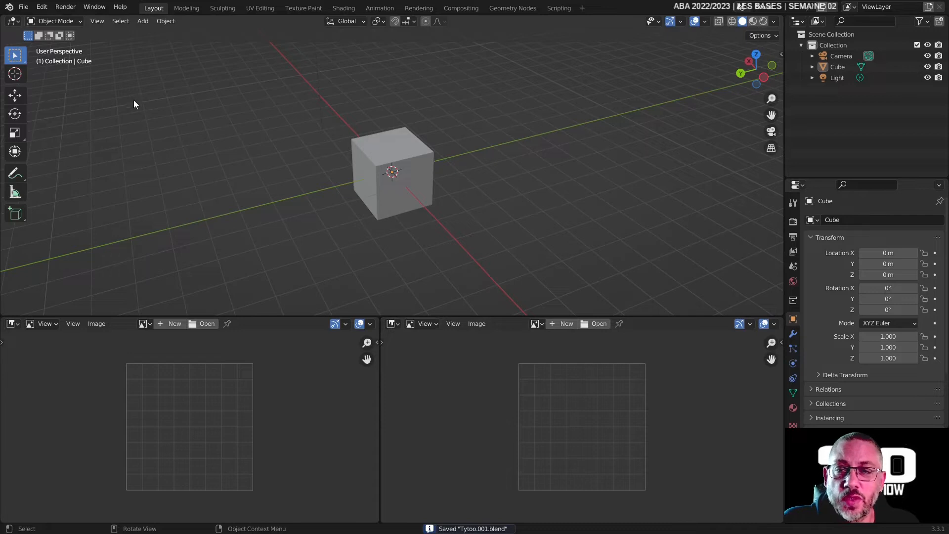
Open ex001.jpg from the Tytoo > Ref folder in the first of the two Image Editors
click(207, 324)
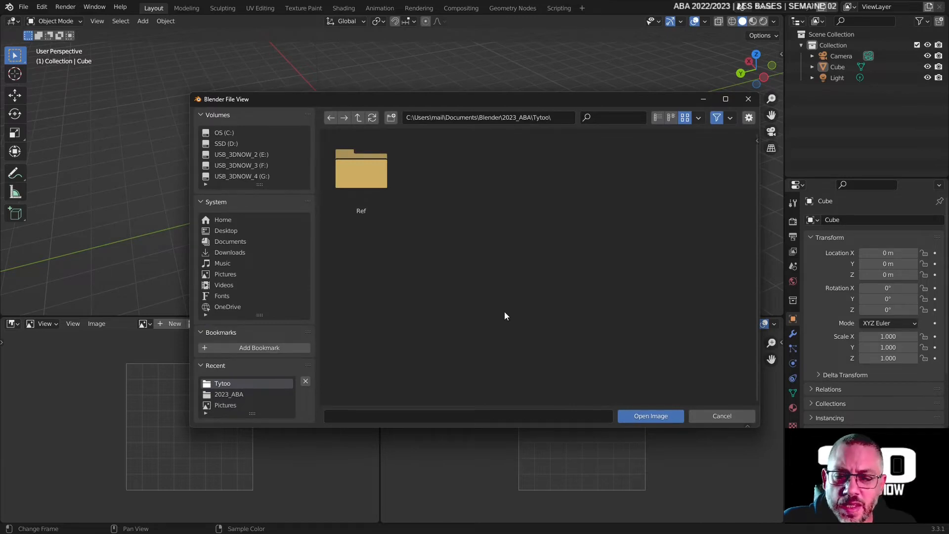
double_click(378, 166)
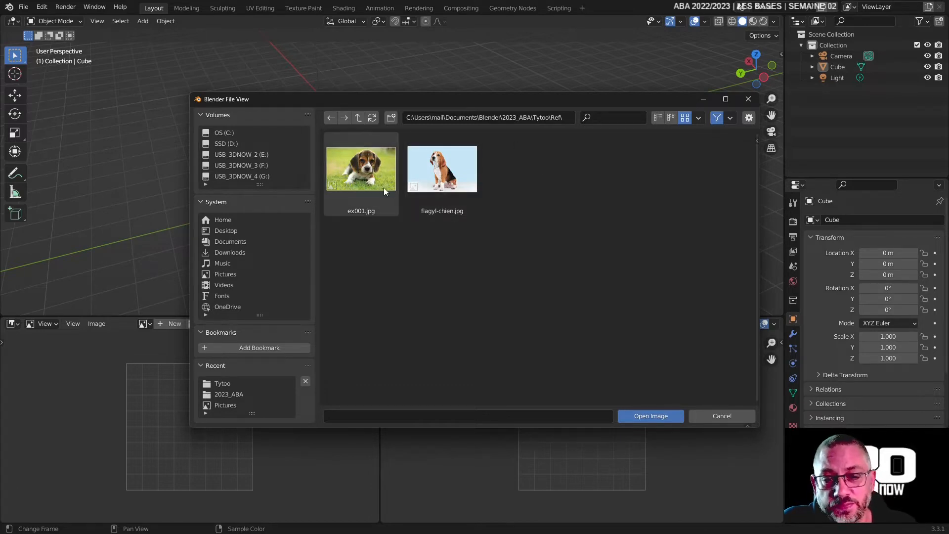
double_click(370, 167)
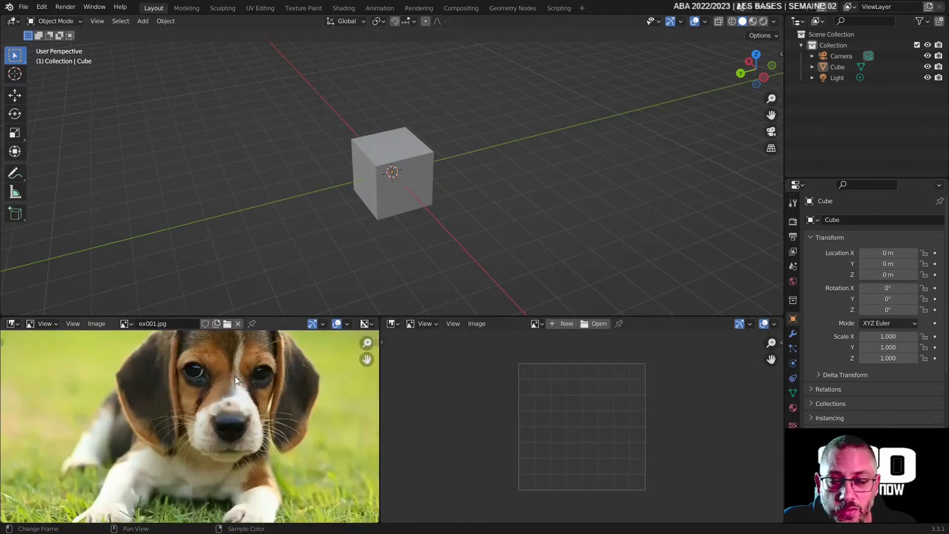
Examine the beagle puppy's muzzle, face and whole body in the ex001.jpg reference image
scroll(235, 379, down, 5)
scroll(235, 375, up, 5)
scroll(236, 376, down, 5)
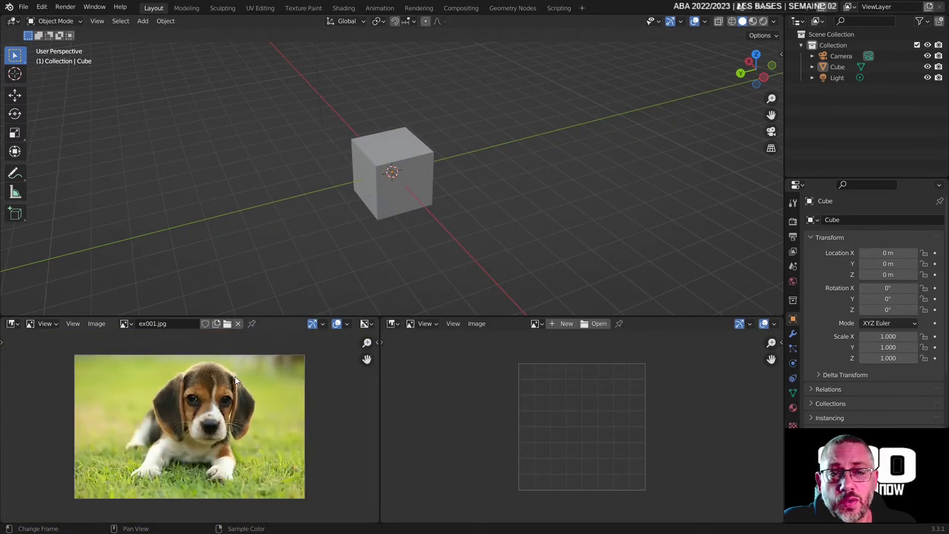
scroll(235, 376, up, 1)
click(12, 323)
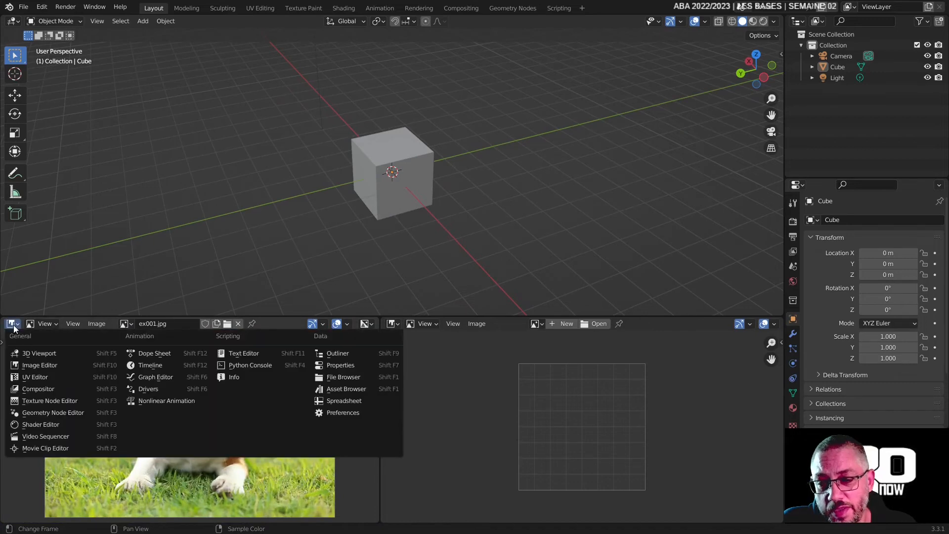
scroll(176, 419, down, 5)
scroll(181, 414, up, 8)
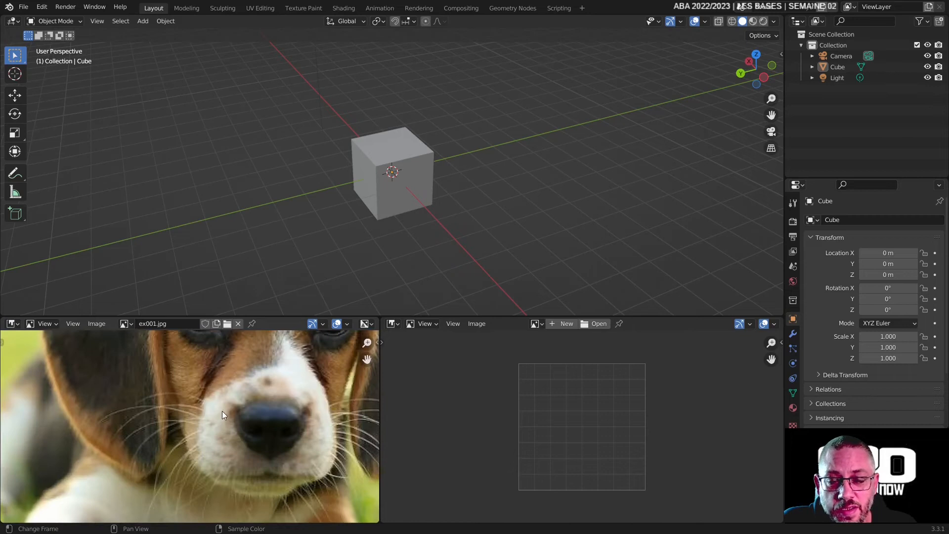
scroll(222, 411, down, 5)
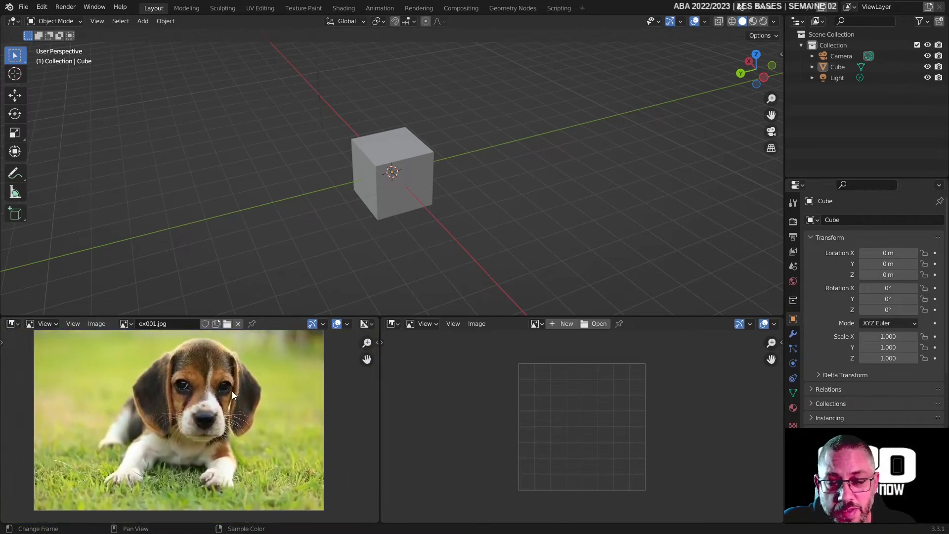
scroll(232, 390, up, 3)
scroll(233, 390, down, 2)
scroll(232, 391, up, 1)
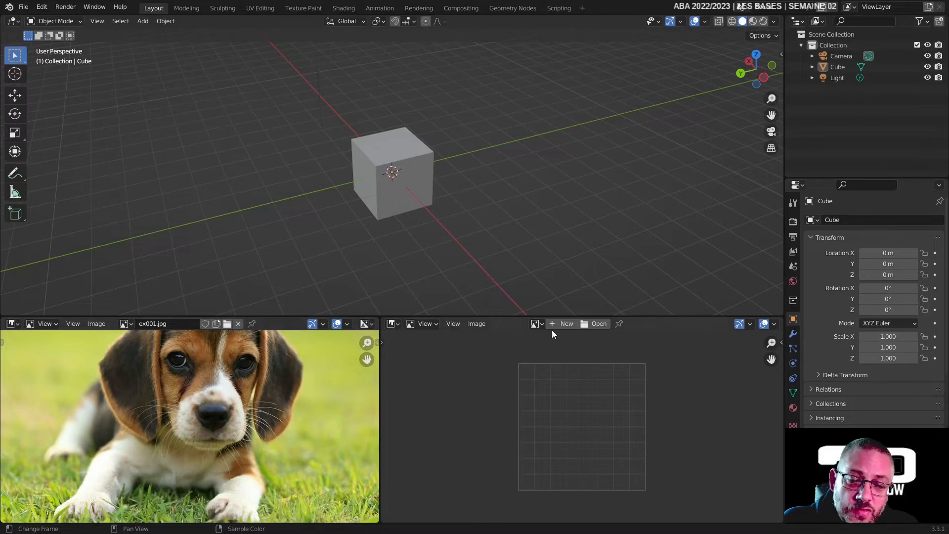
Open flagyl-chien.jpg from the Ref folder in the empty Image Editor and frame the whole sitting beagle
click(606, 323)
double_click(372, 170)
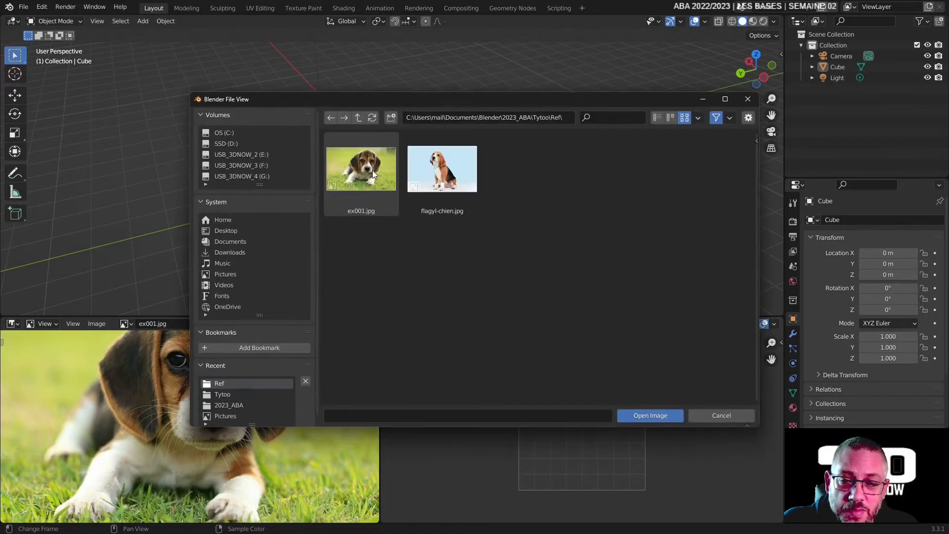
double_click(441, 174)
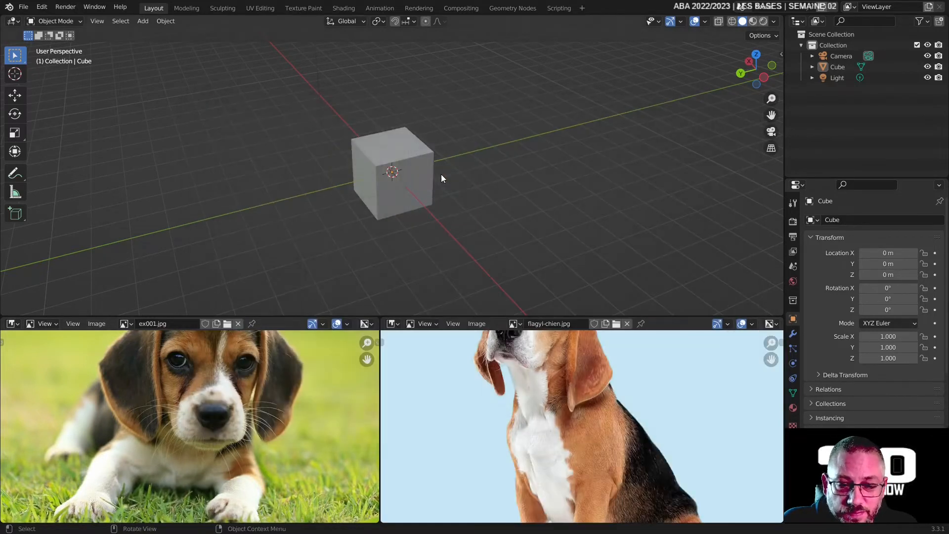
scroll(581, 441, down, 3)
scroll(580, 441, up, 4)
scroll(580, 441, down, 2)
scroll(580, 441, up, 1)
middle_drag(579, 436, 623, 433)
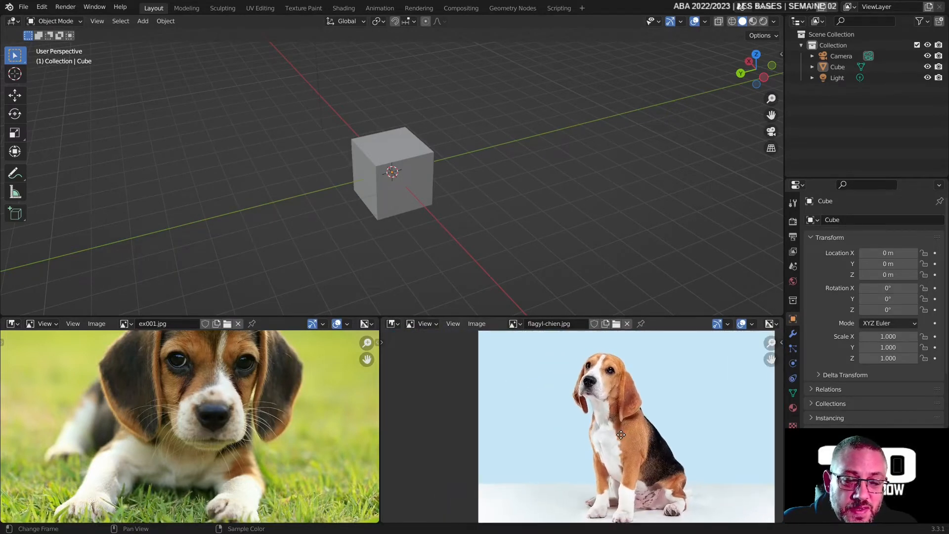
Widen the Image Editor showing ex001.jpg and reframe the puppy within it
drag(380, 404, 502, 405)
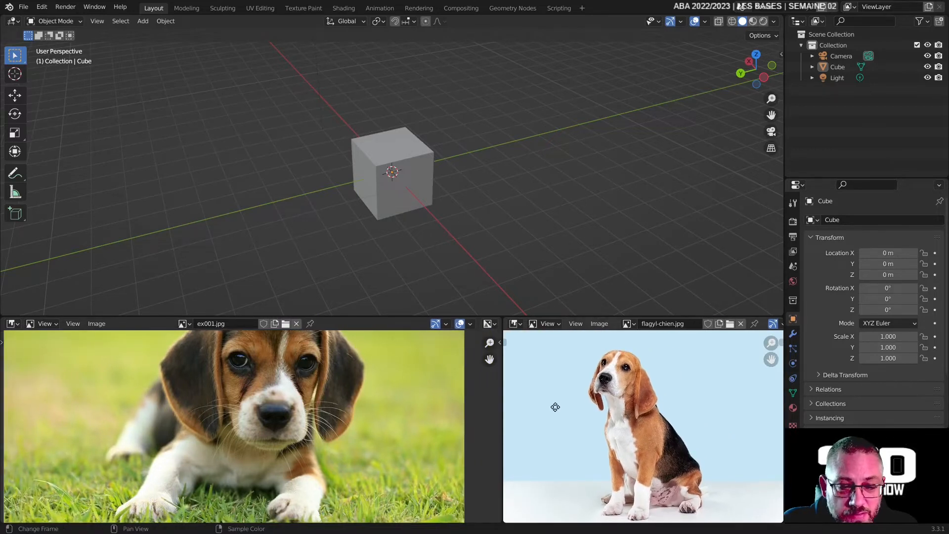
middle_drag(360, 425, 430, 434)
scroll(384, 436, down, 1)
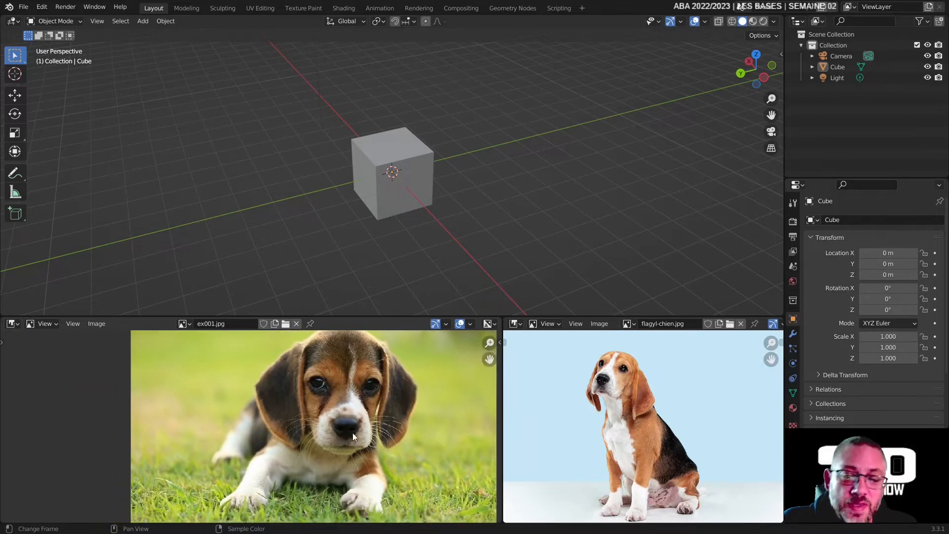
Unlink ex001.jpg from its Image Editor and reassign it from the images already loaded in the file
middle_drag(306, 408, 256, 352)
click(295, 323)
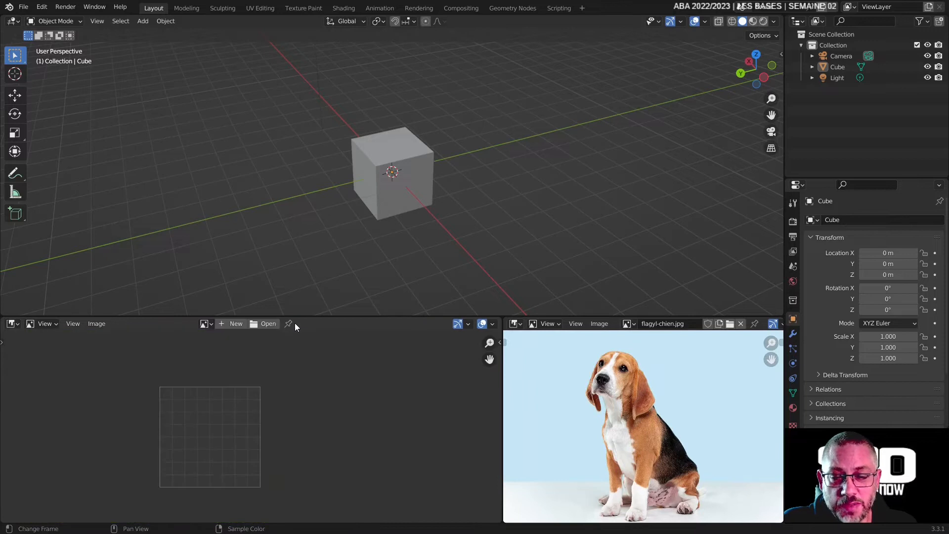
click(205, 324)
click(233, 352)
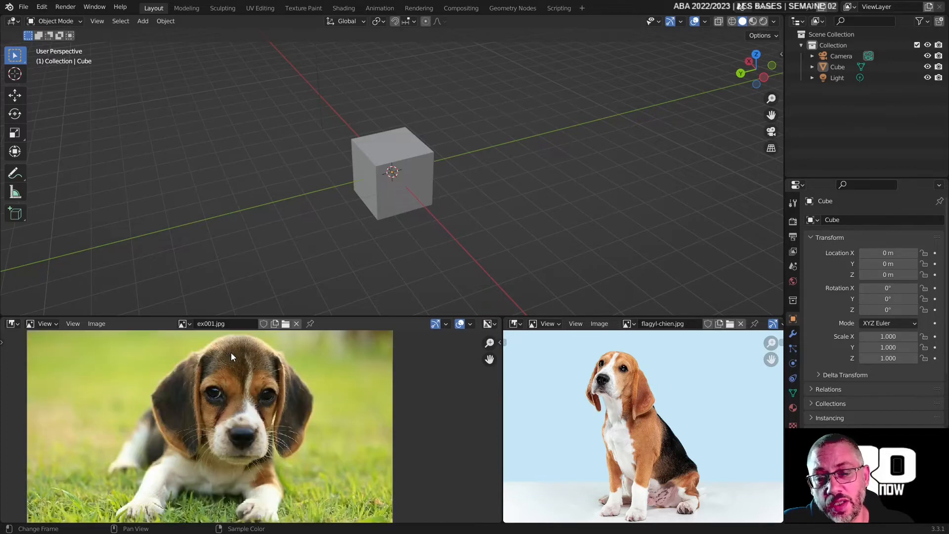
Switch the Image Editor showing ex001.jpg to the loaded flagyl-chien.jpg and back to ex001.jpg
click(190, 323)
click(209, 360)
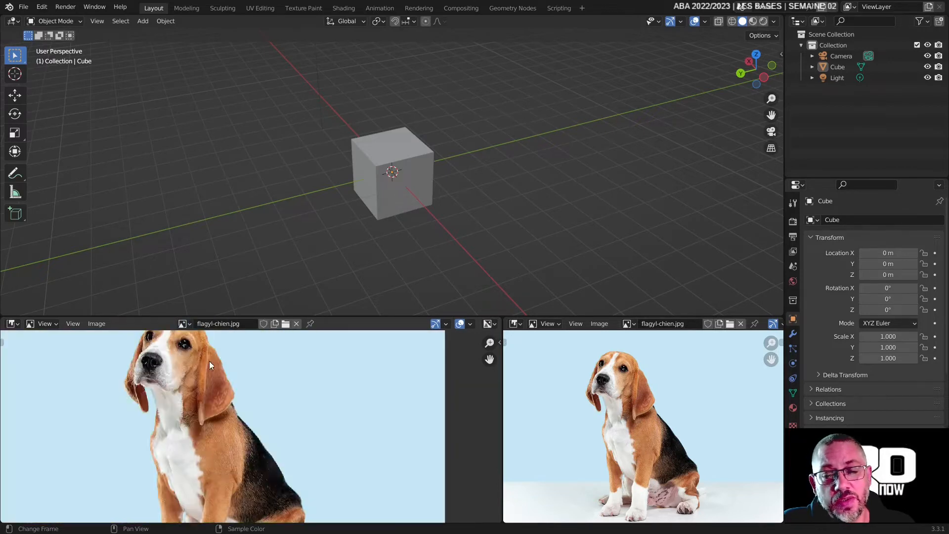
click(182, 324)
click(202, 350)
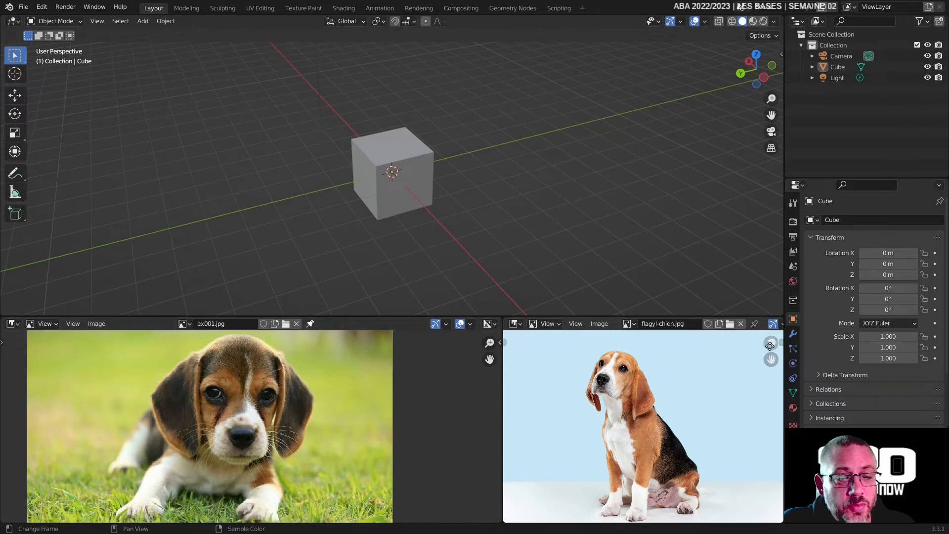
Pin the reference images in both Image Editors and save the Blender file
click(755, 323)
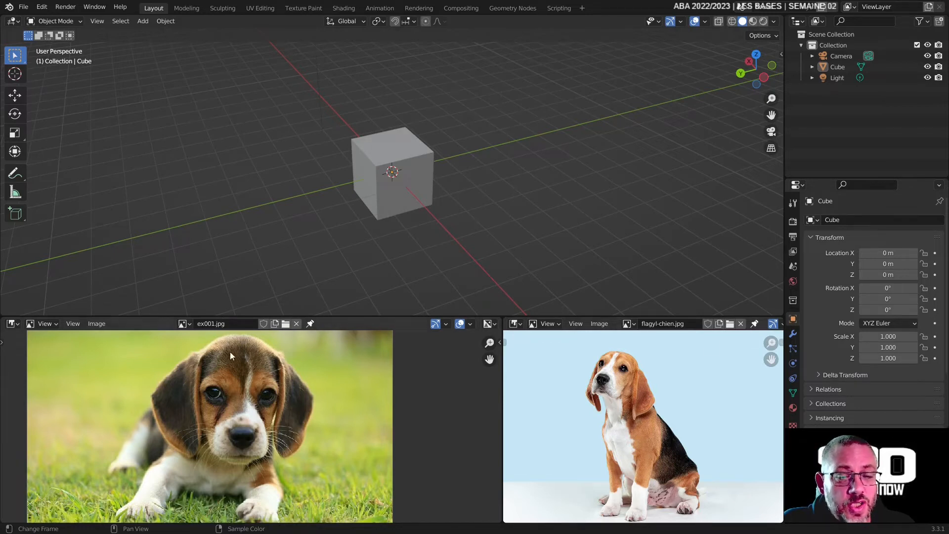
click(25, 8)
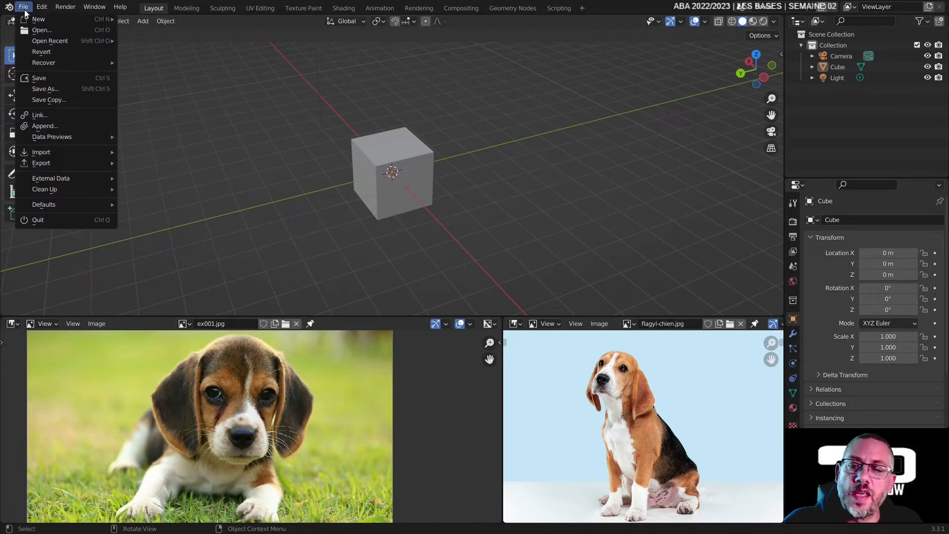
click(66, 80)
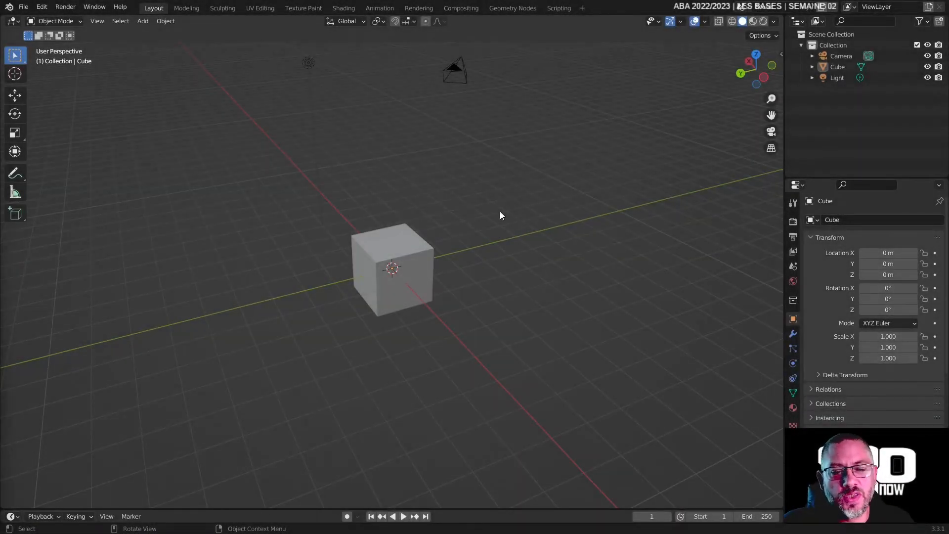
Split the 3D Viewport into one large view with two smaller stacked views beside it
drag(496, 509, 521, 359)
key(Escape)
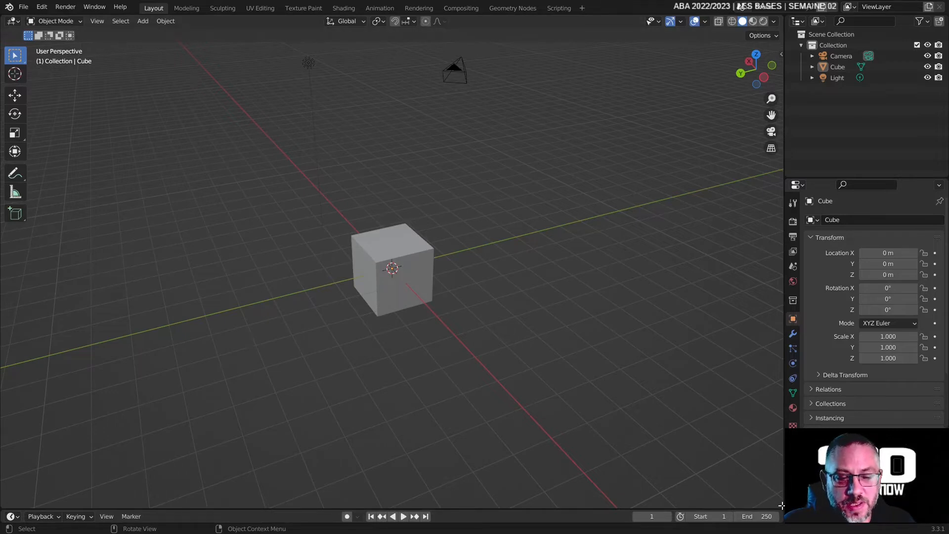
drag(781, 505, 568, 257)
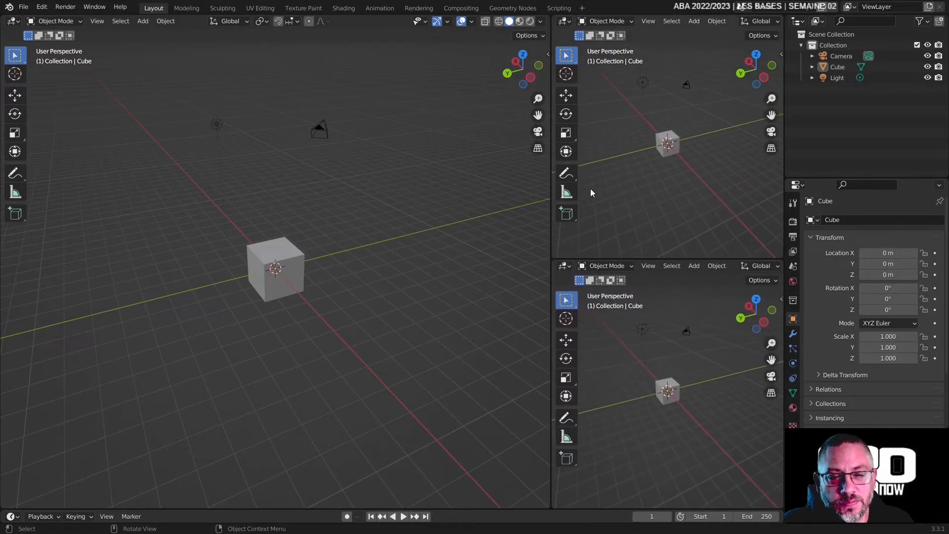
Turn the upper small view into an Image Editor, open Tytoo.002.jpg from the Ref folder and fit the puppy in it
click(564, 21)
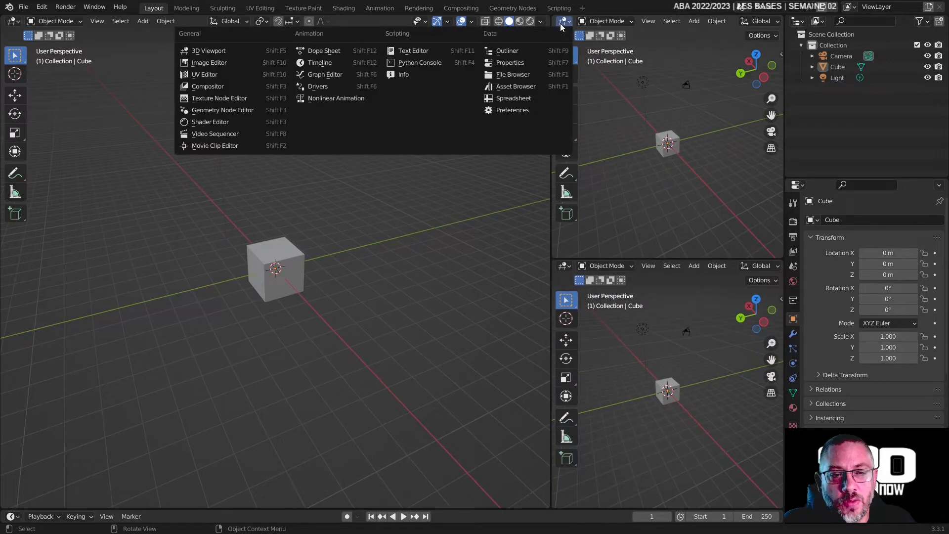
click(222, 63)
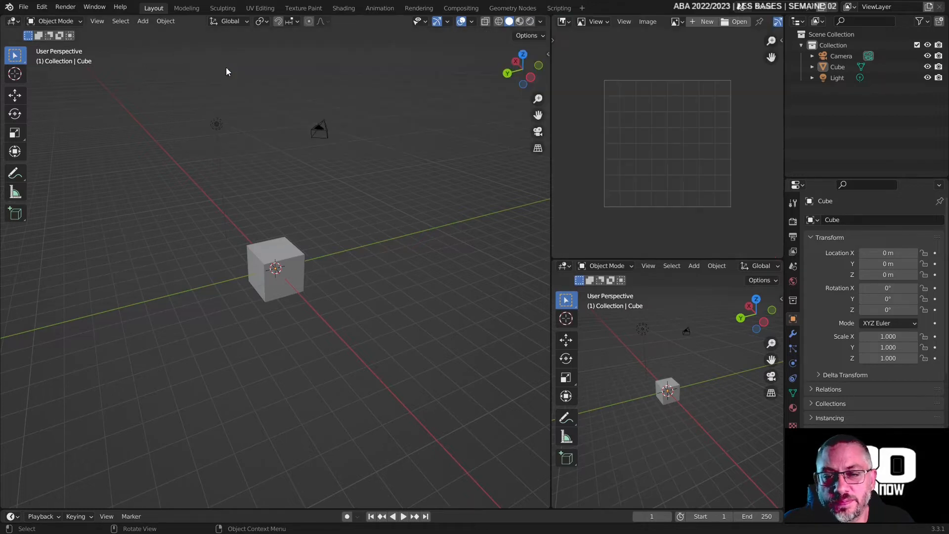
click(740, 24)
double_click(373, 167)
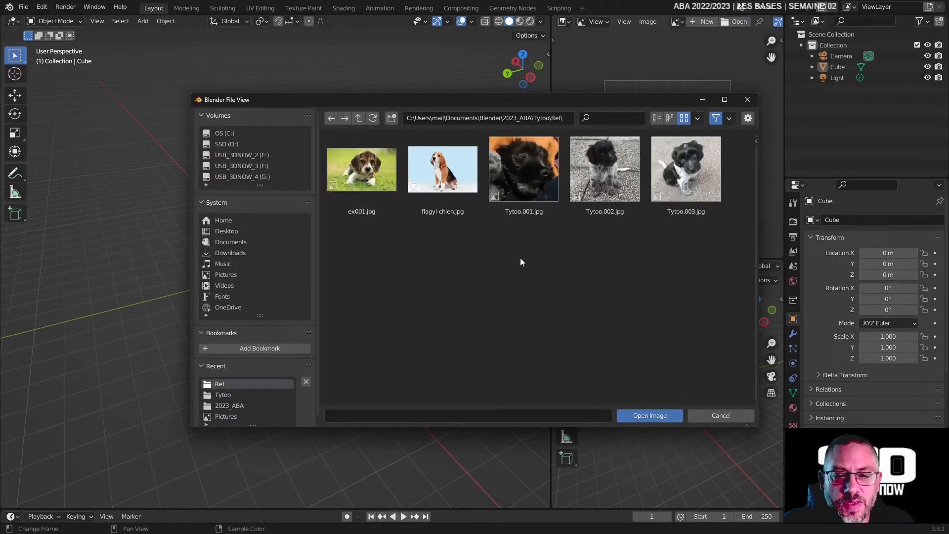
double_click(601, 183)
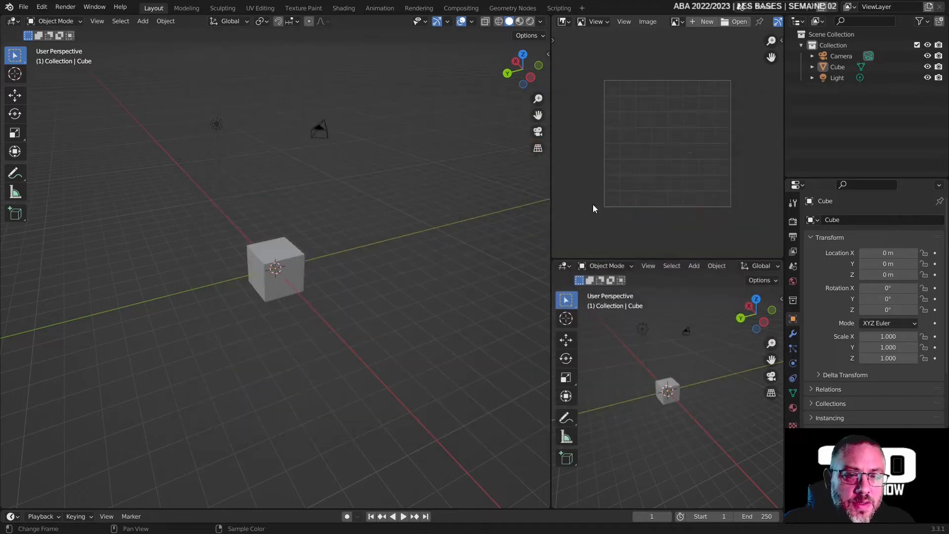
key(Home)
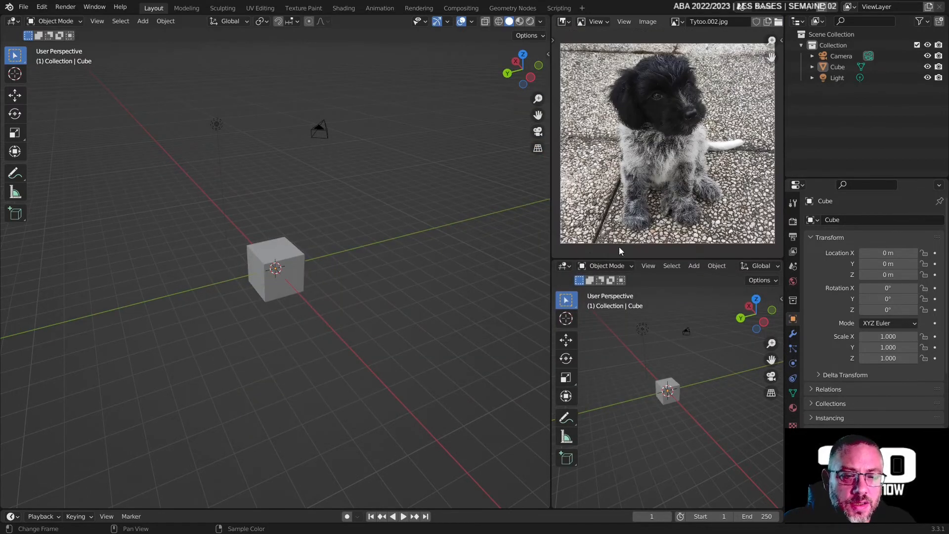
scroll(640, 174, up, 1)
Narrow the two stacked areas and slide the lower view's header sideways and back to reach its hidden options
click(564, 266)
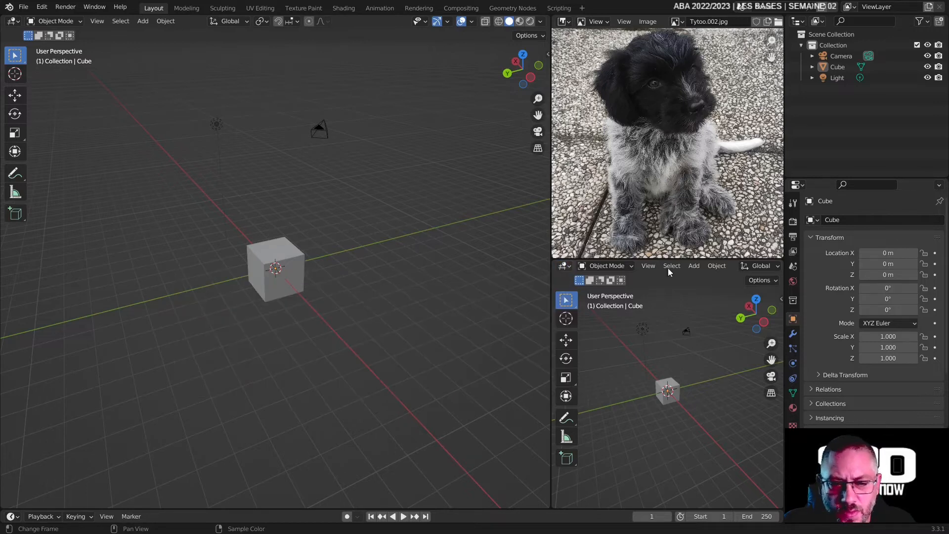
click(564, 266)
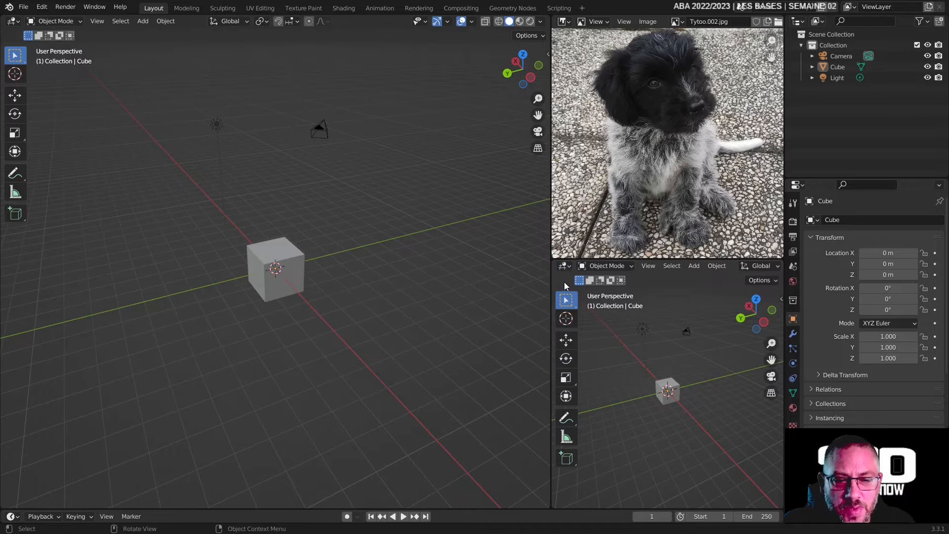
drag(551, 280, 655, 280)
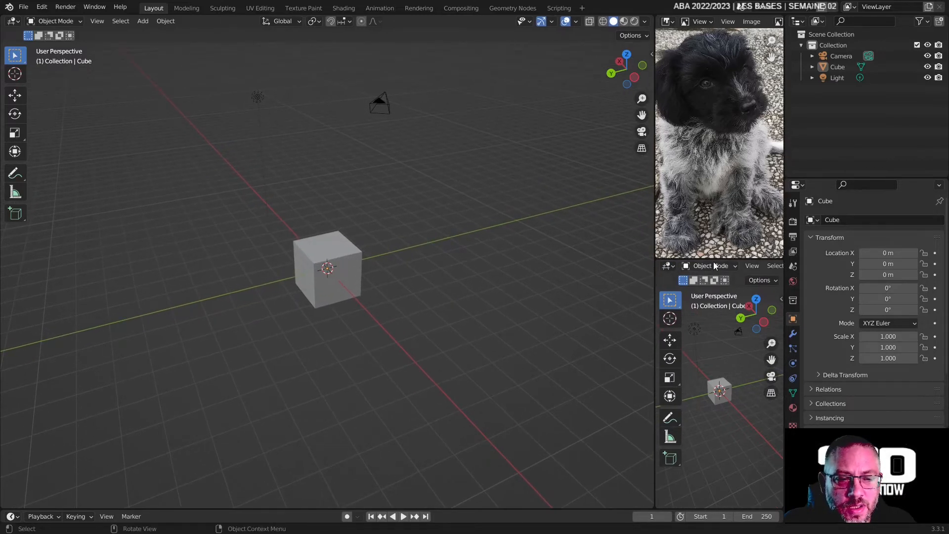
scroll(722, 268, down, 7)
scroll(722, 268, up, 7)
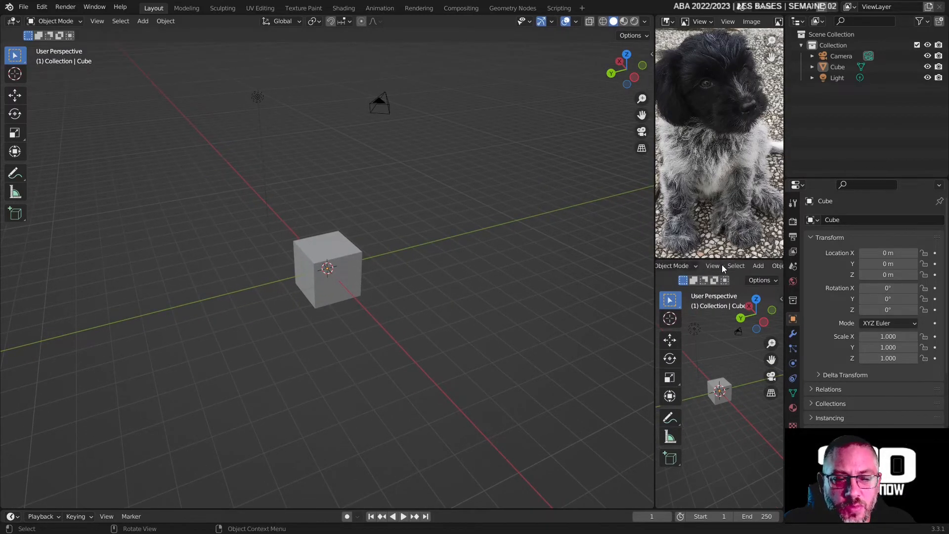
Change the lower small 3D view to an Image Editor and widen both stacked areas
click(670, 267)
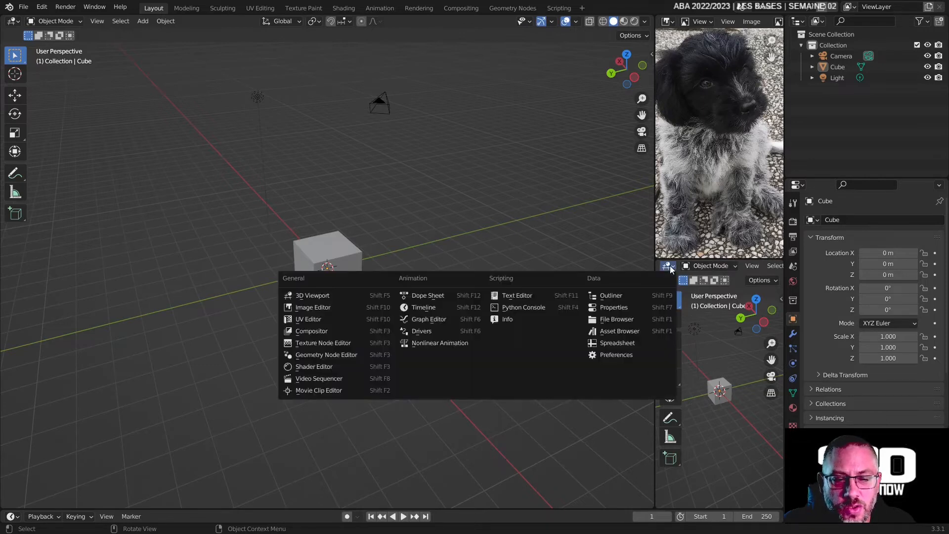
click(322, 308)
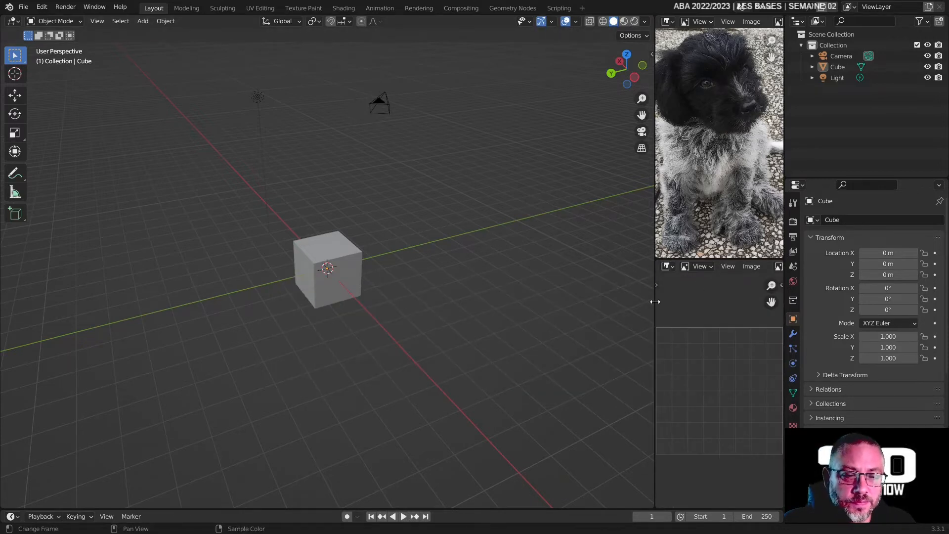
drag(655, 301, 499, 321)
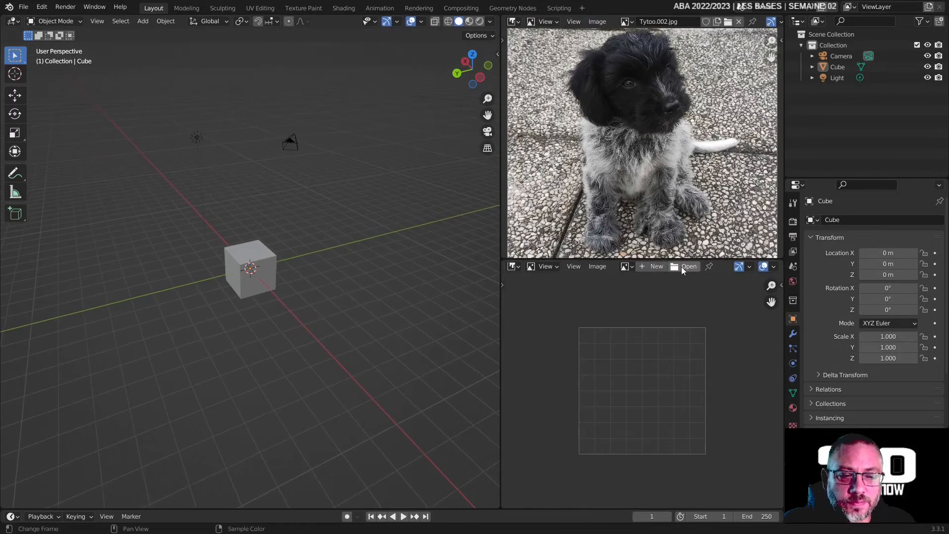
Open Tytoo.003.jpg from the Ref folder in the lower Image Editor with the puppy framed, and save the Blender file
click(684, 266)
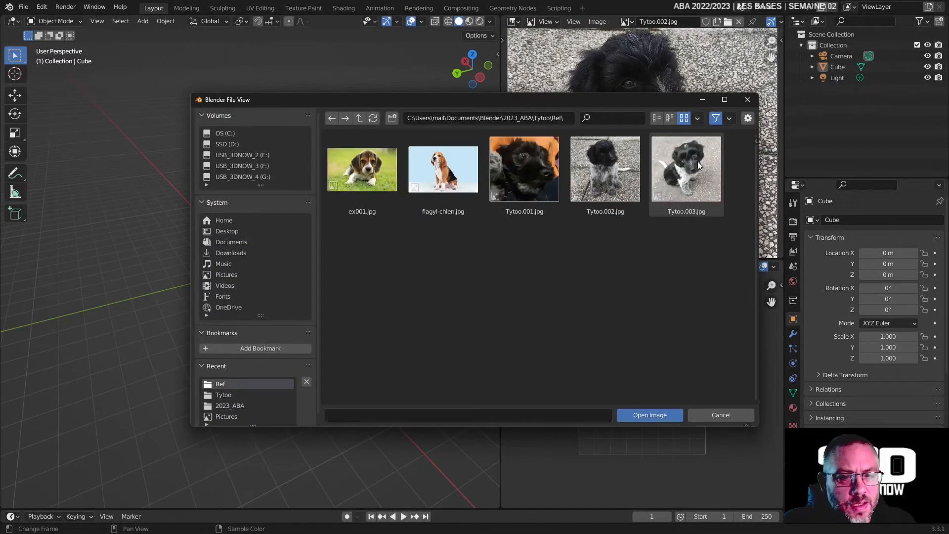
double_click(692, 170)
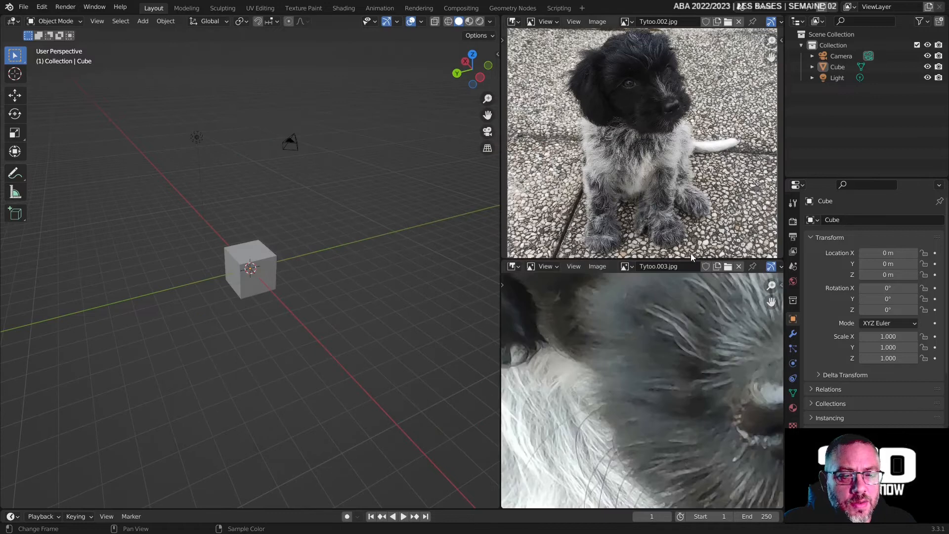
scroll(655, 312, down, 3)
scroll(654, 312, down, 2)
scroll(654, 312, up, 2)
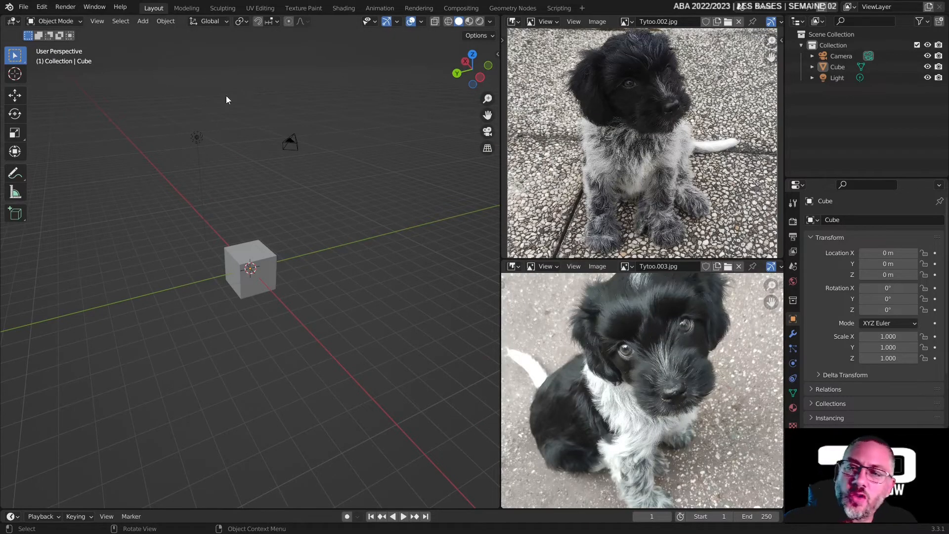
click(23, 7)
click(64, 79)
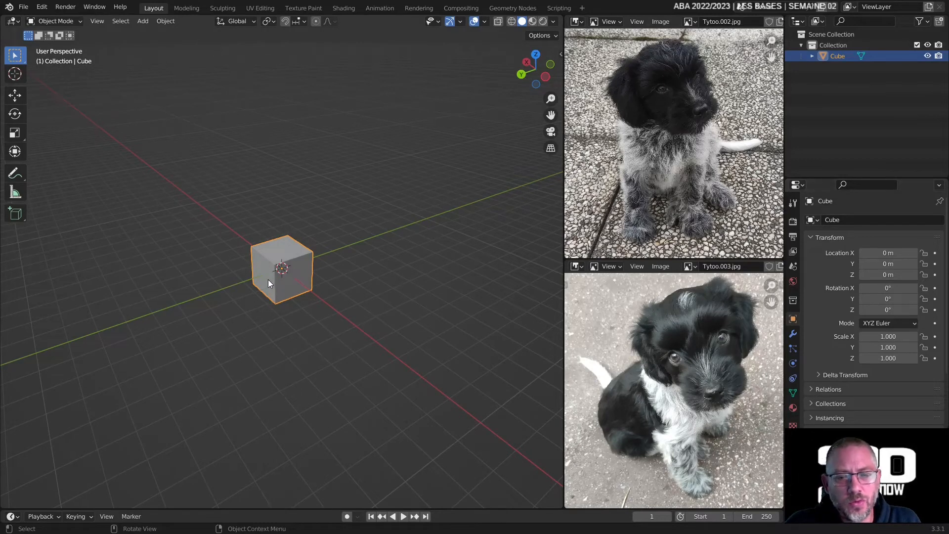
Switch the Properties editor to an Image Editor and back to Properties
click(796, 185)
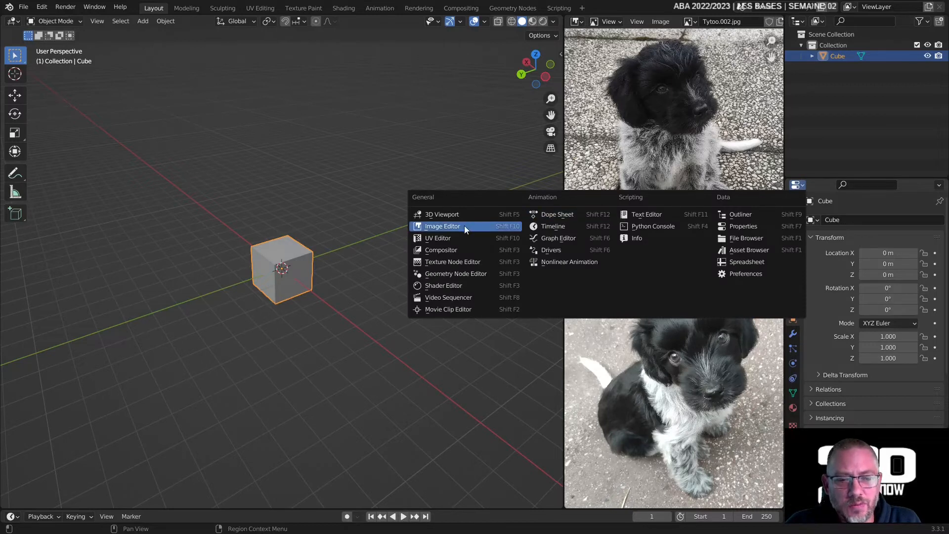
click(464, 226)
click(801, 185)
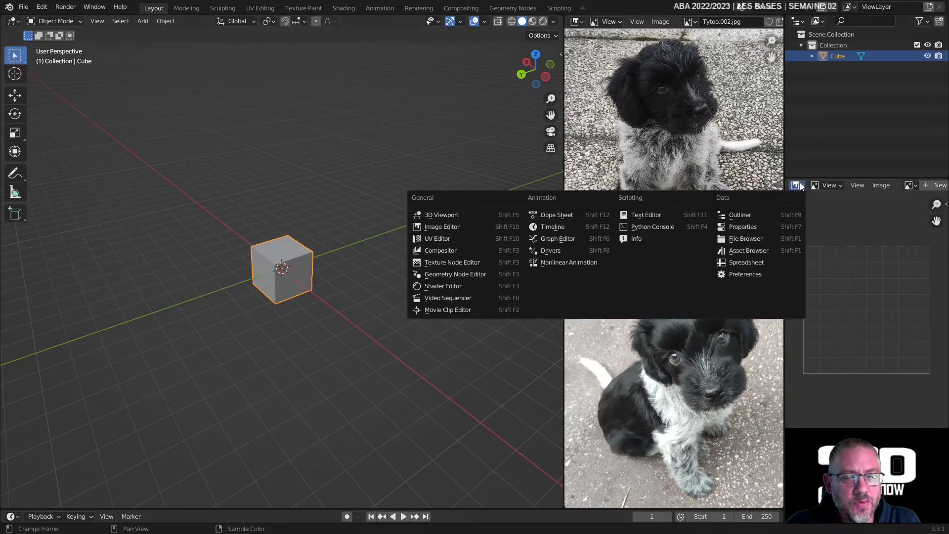
click(767, 228)
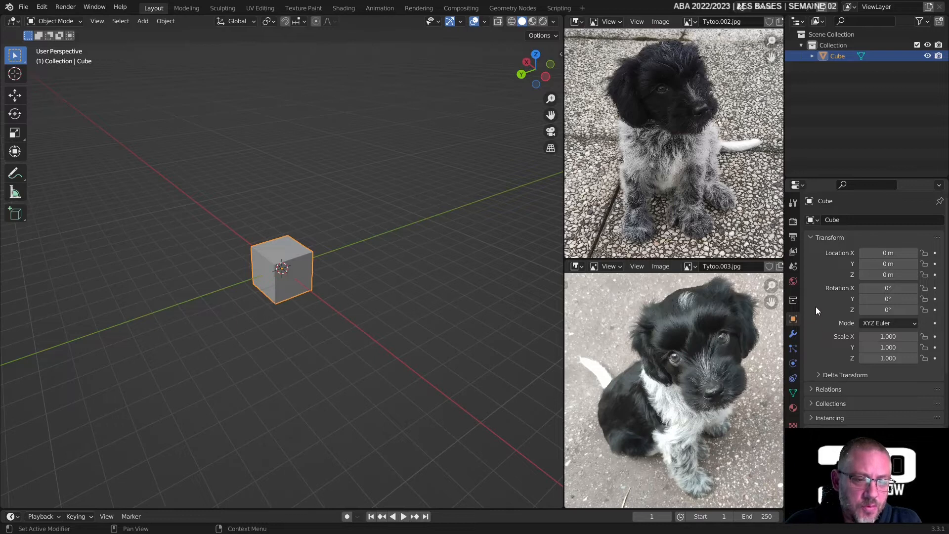
Add a Subdivision Surface modifier to the cube and view the subdivided shape up close
click(792, 336)
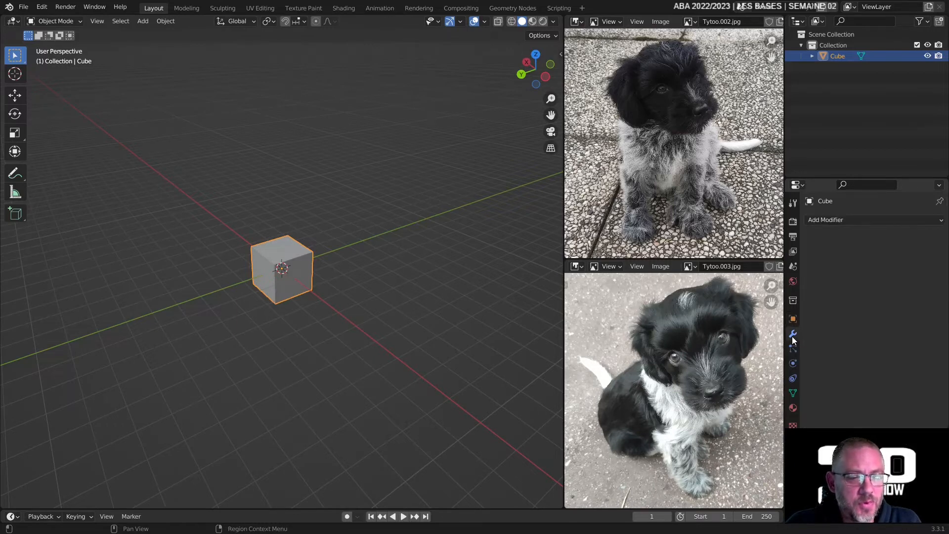
click(828, 220)
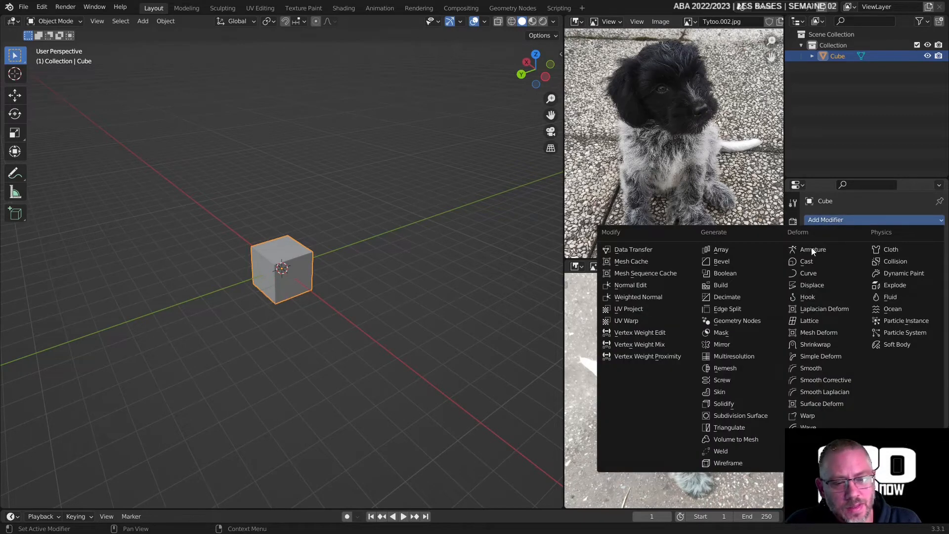
click(755, 415)
middle_drag(502, 369, 346, 341)
scroll(364, 272, up, 8)
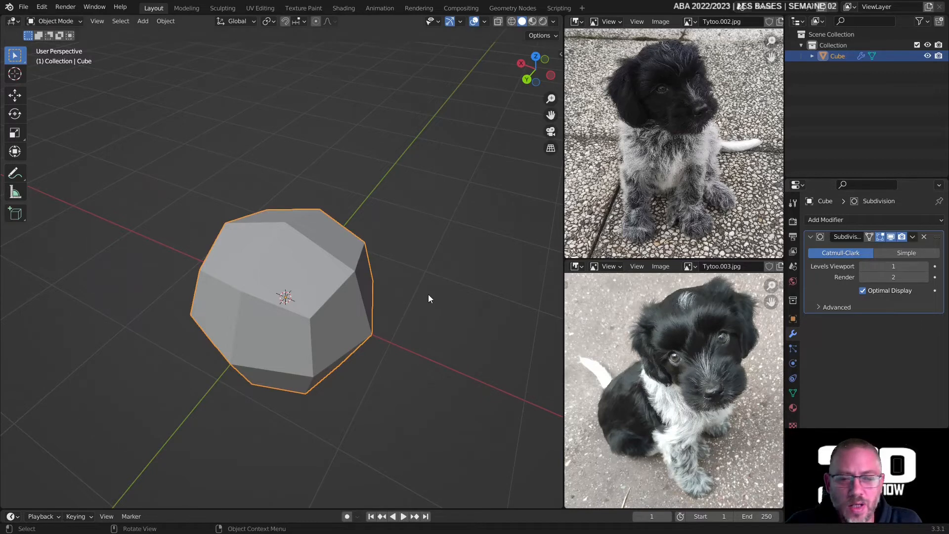
Viewing the cube from the back, try the Subdivision modifier's viewport levels up to 4 and set them to 2
click(526, 78)
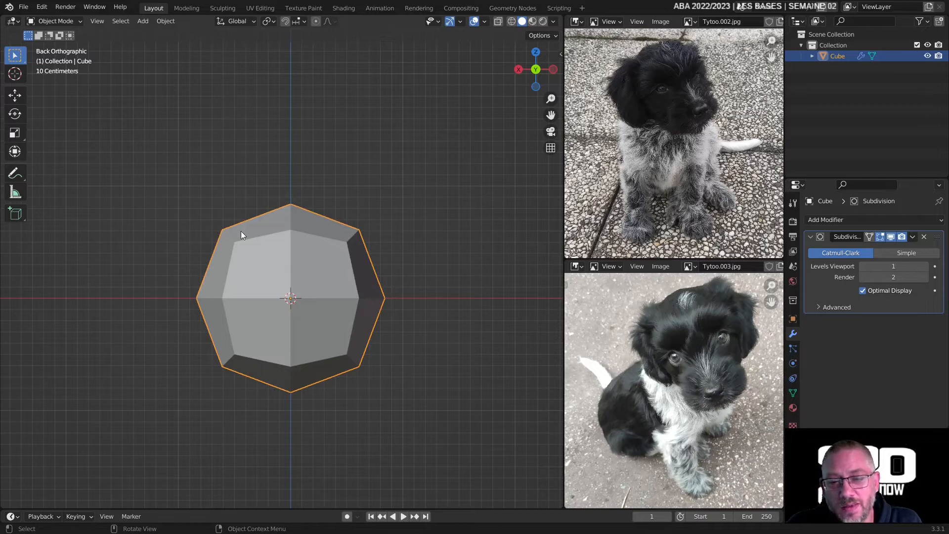
click(925, 266)
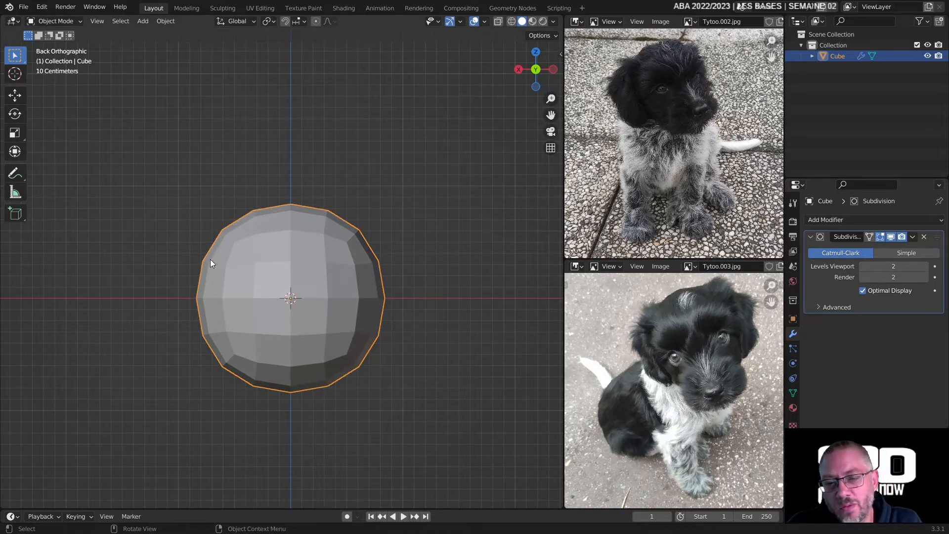
click(925, 266)
click(925, 266)
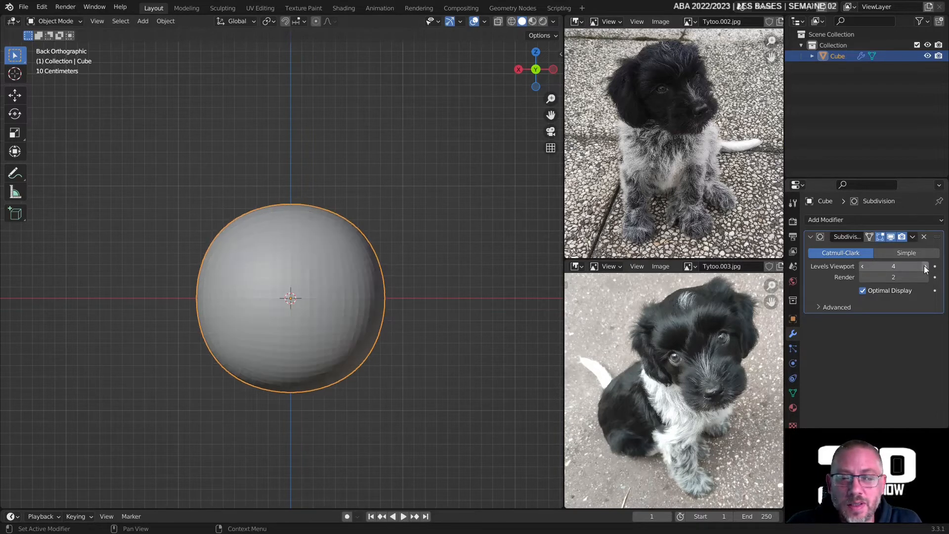
click(862, 266)
click(861, 266)
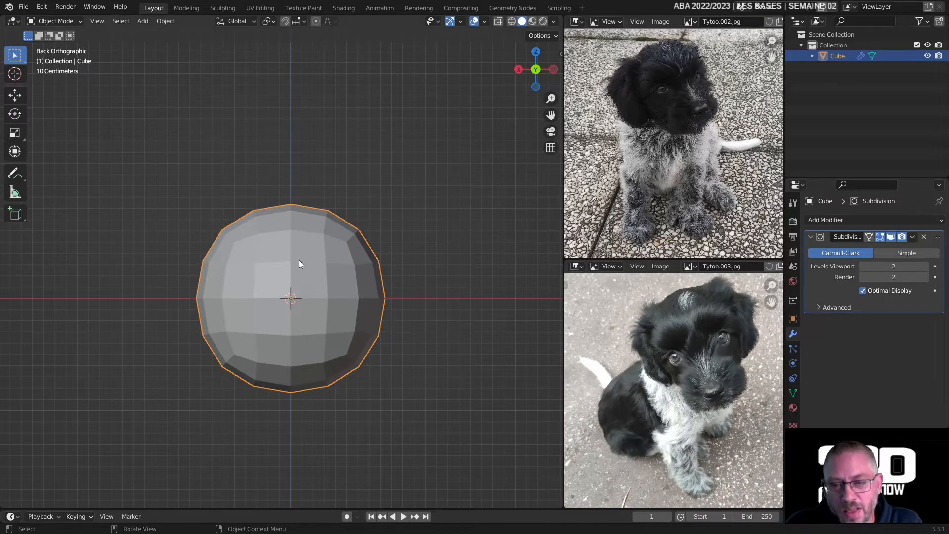
Switch the cube from Object Mode to Edit Mode
click(51, 21)
click(51, 20)
click(51, 19)
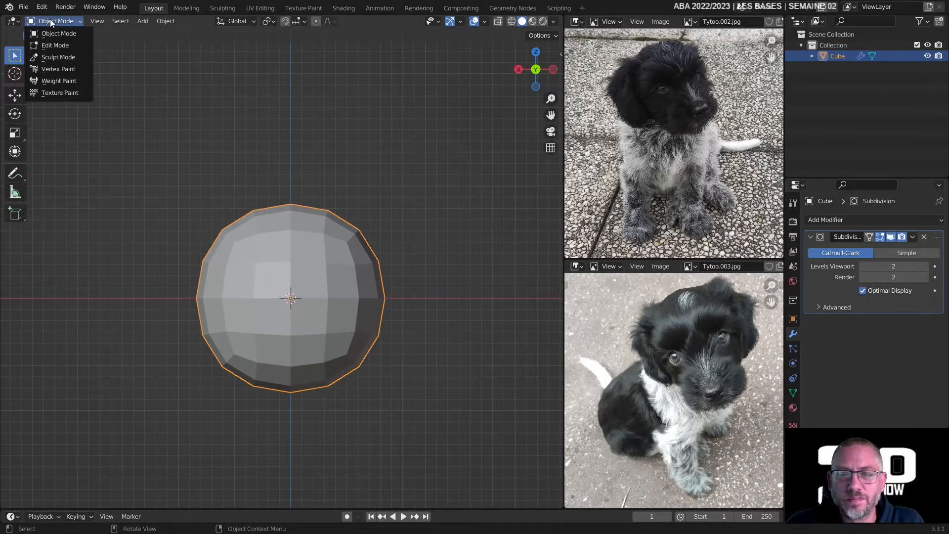
click(59, 45)
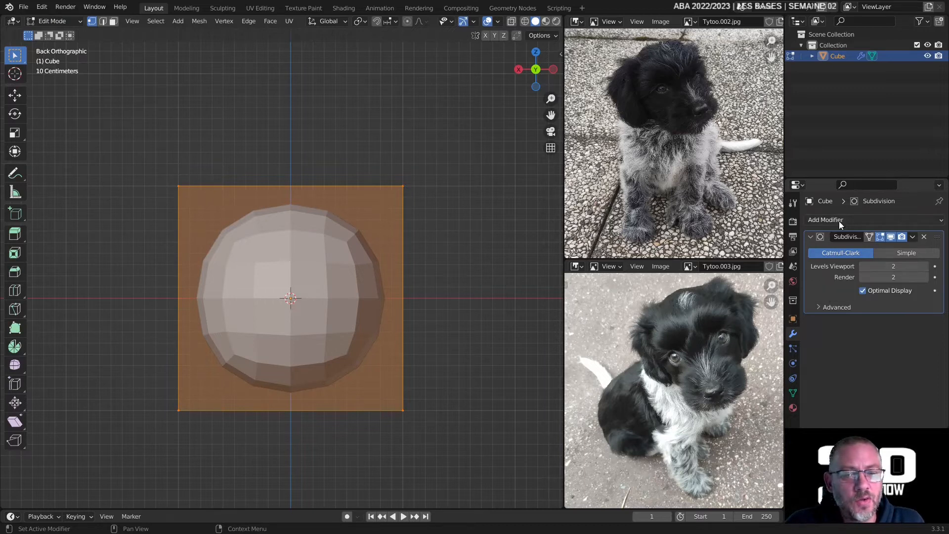
Toggle the Subdivision modifier's Edit Mode, viewport and render display off and back on one after another
click(879, 237)
click(879, 236)
click(879, 236)
click(878, 237)
click(879, 236)
click(879, 237)
click(879, 236)
click(879, 236)
click(891, 238)
click(891, 239)
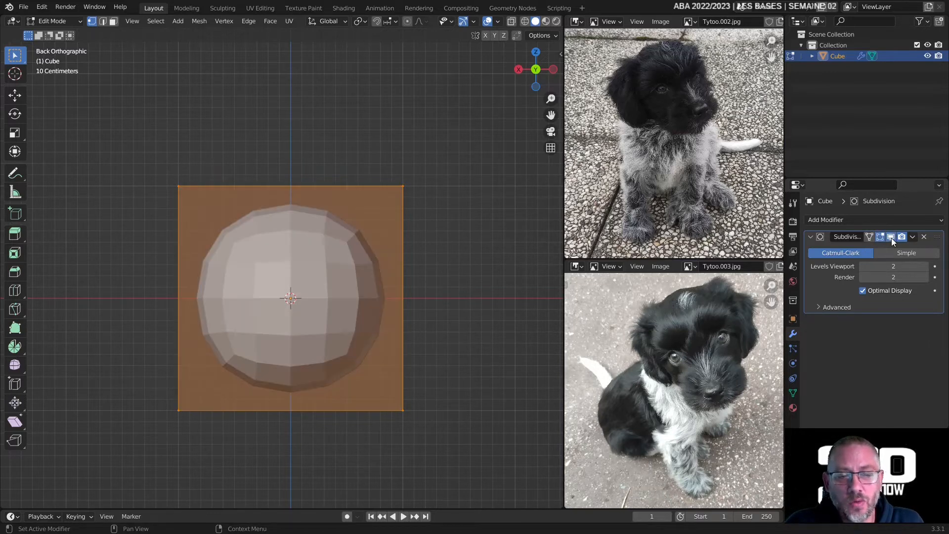
click(902, 237)
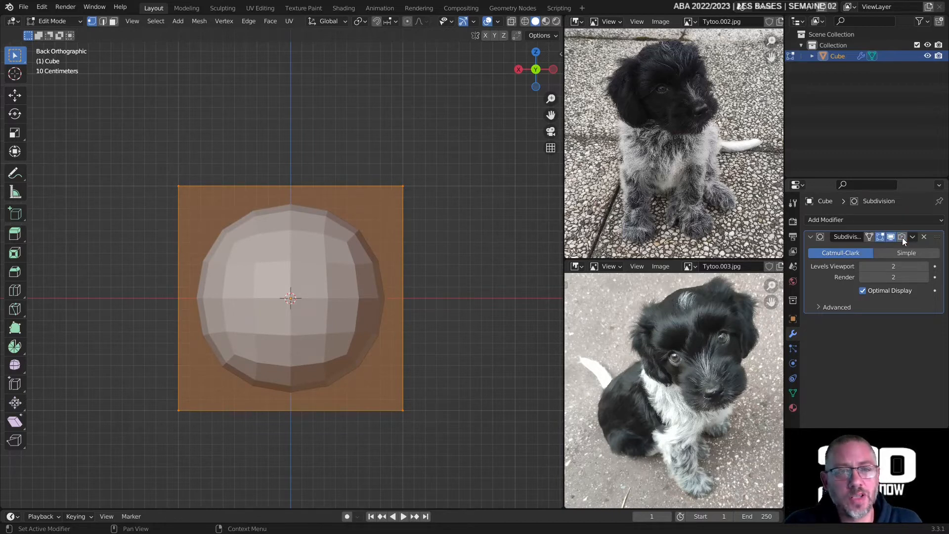
click(903, 237)
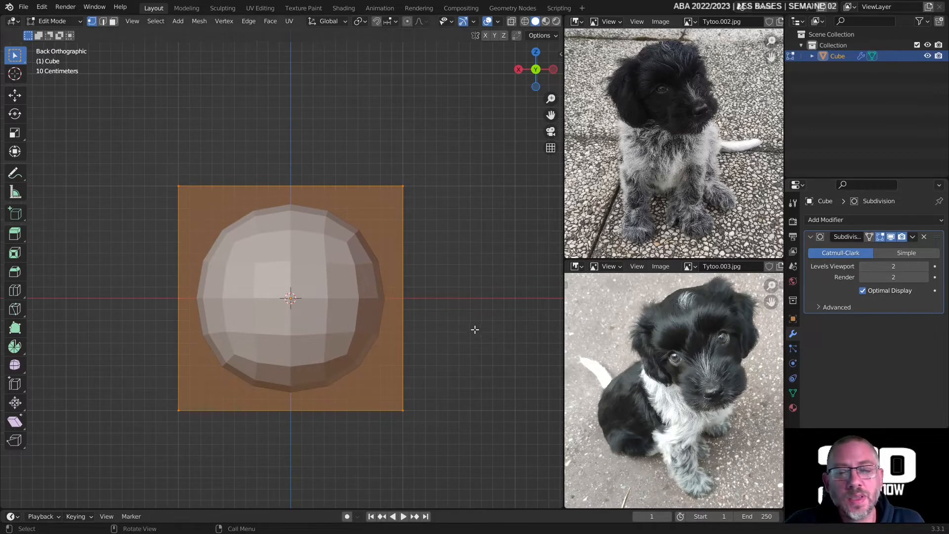
middle_drag(280, 237, 345, 368)
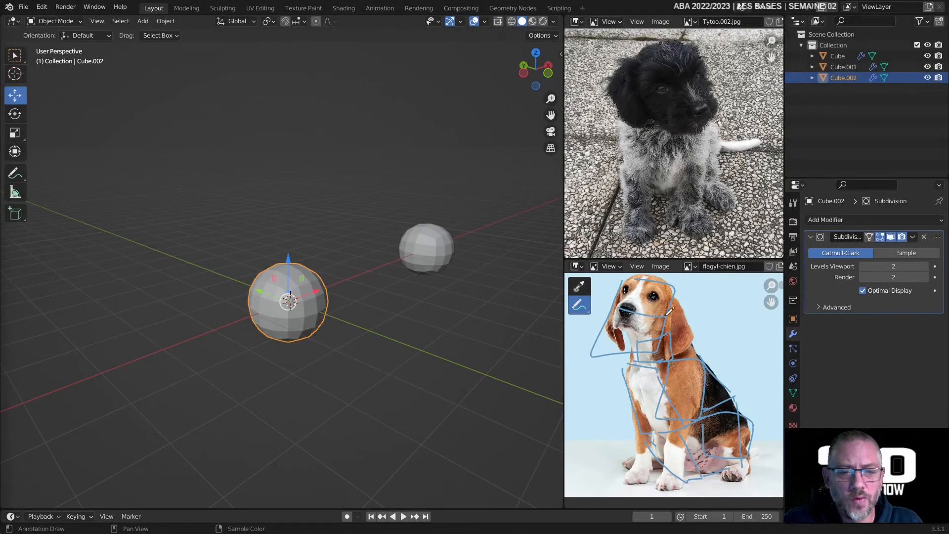
click(637, 266)
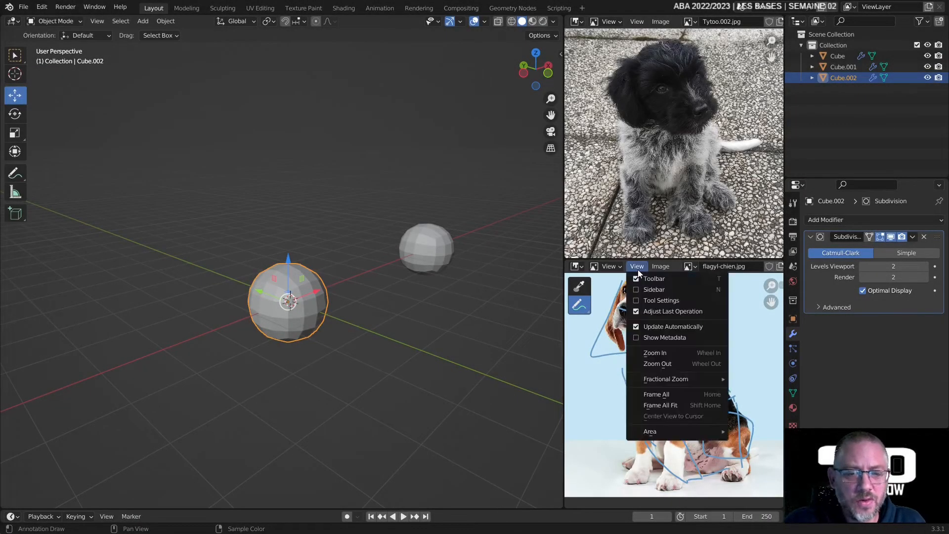
click(655, 300)
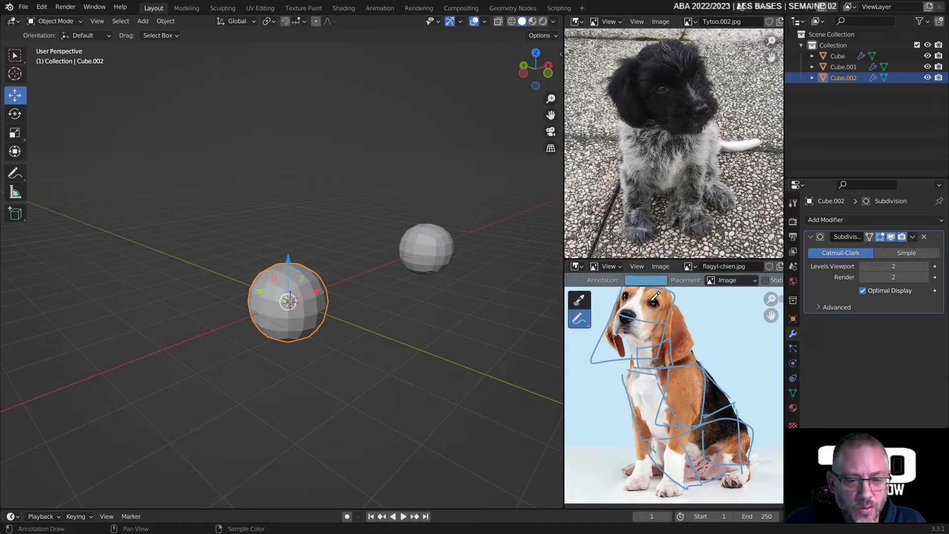
click(637, 267)
click(643, 302)
Display the annotation layer settings for flagyl-chien.jpg in the lower Image Editor
click(633, 271)
click(640, 291)
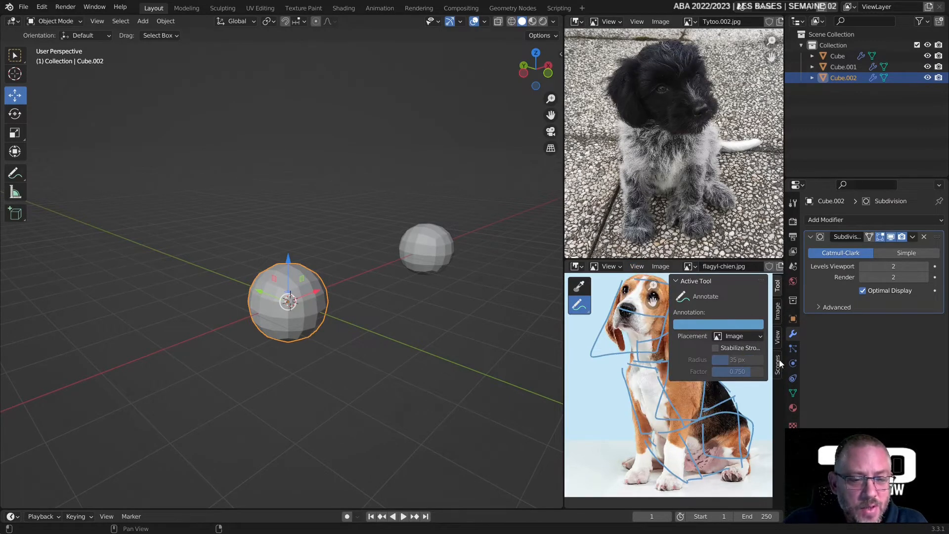
click(778, 338)
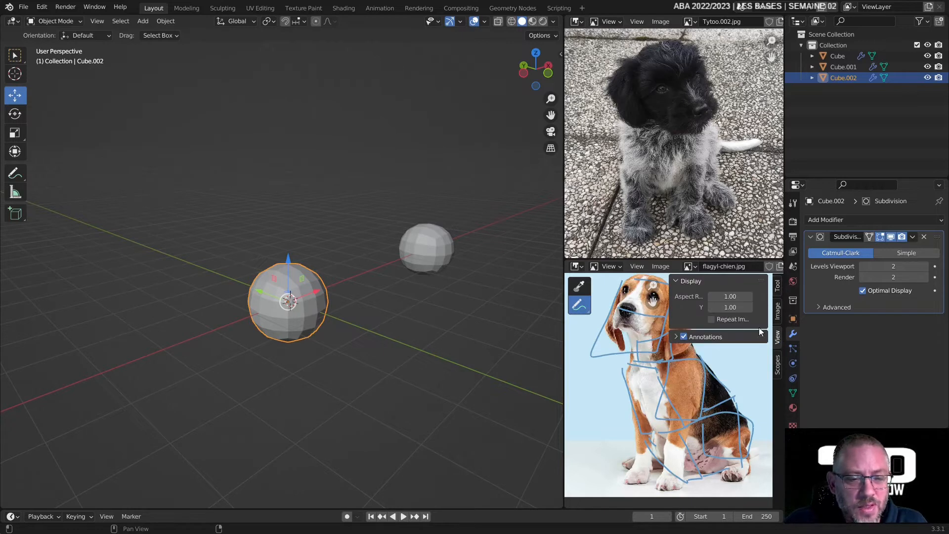
click(676, 338)
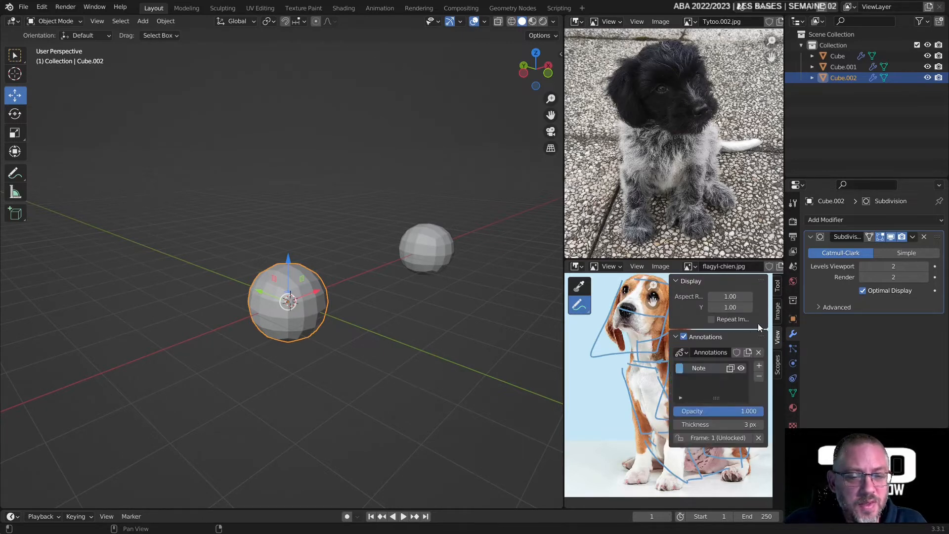
click(636, 267)
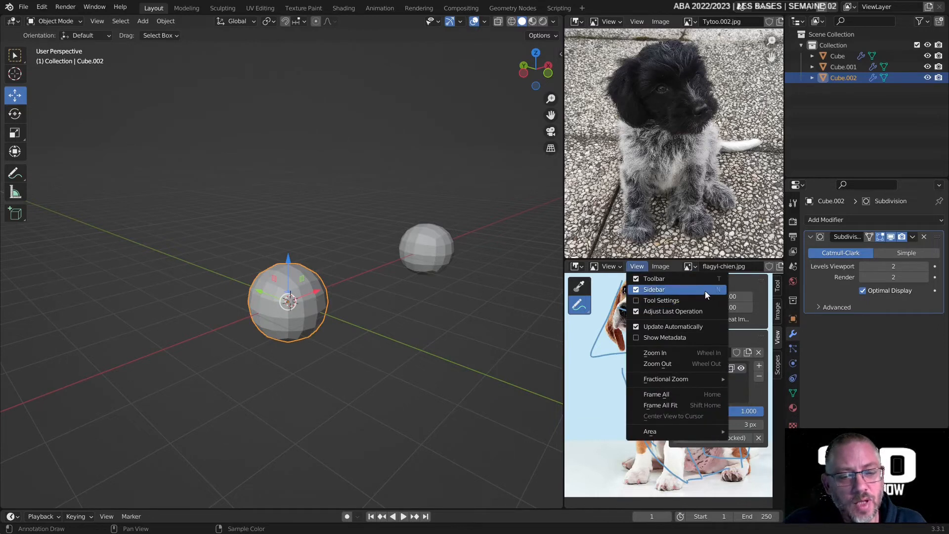
click(654, 290)
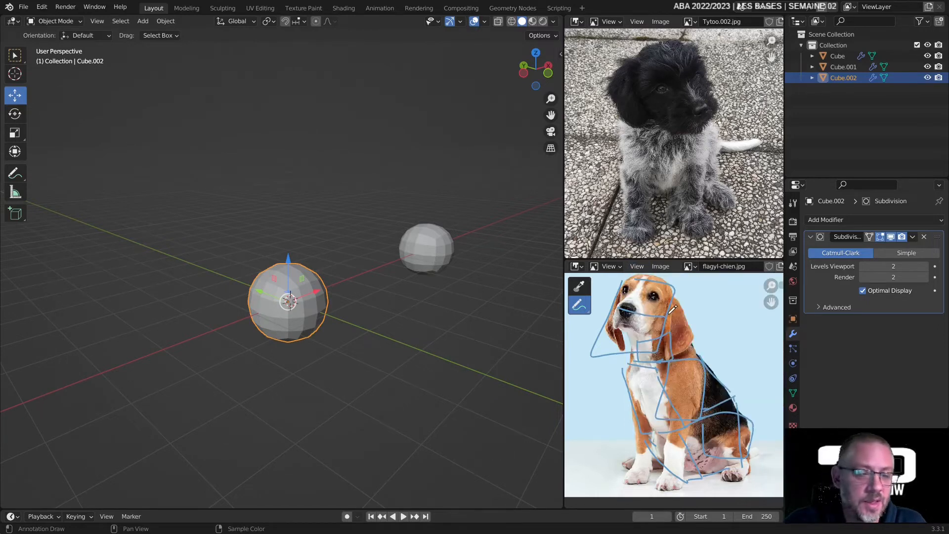
key(n)
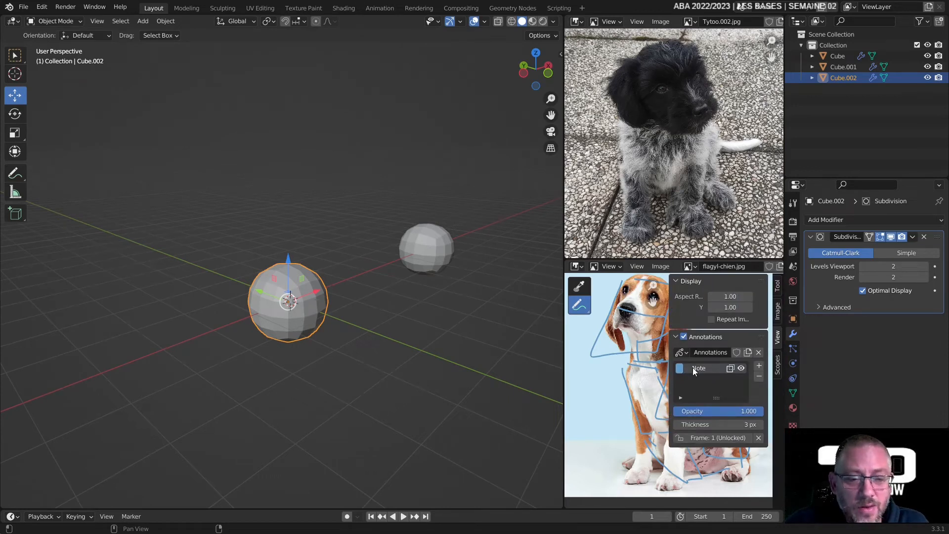
Set the existing annotation layer's thickness to 7 px and its colour to yellow
drag(726, 421, 743, 422)
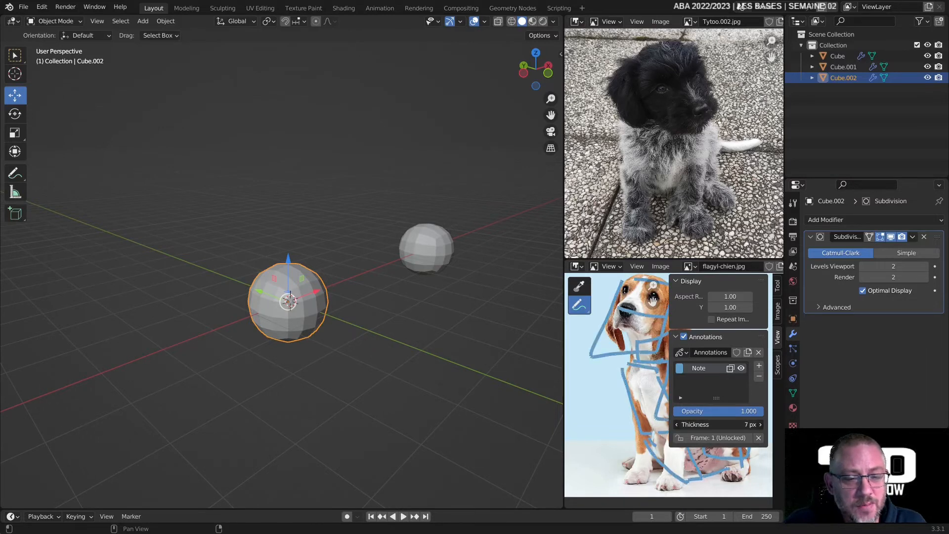
click(680, 368)
drag(704, 277, 689, 286)
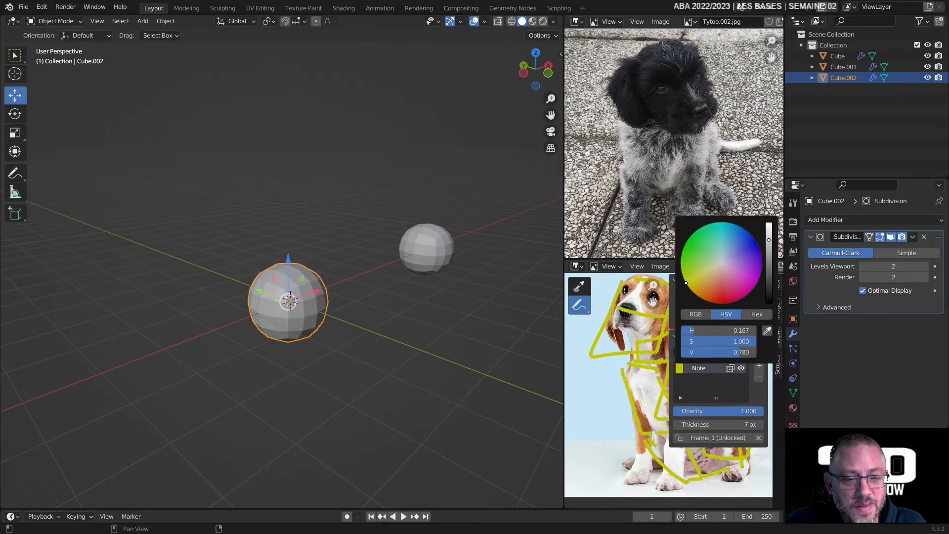
Add a second annotation layer with 6 px thickness and draw a freehand wavy stroke over the beagle
click(759, 367)
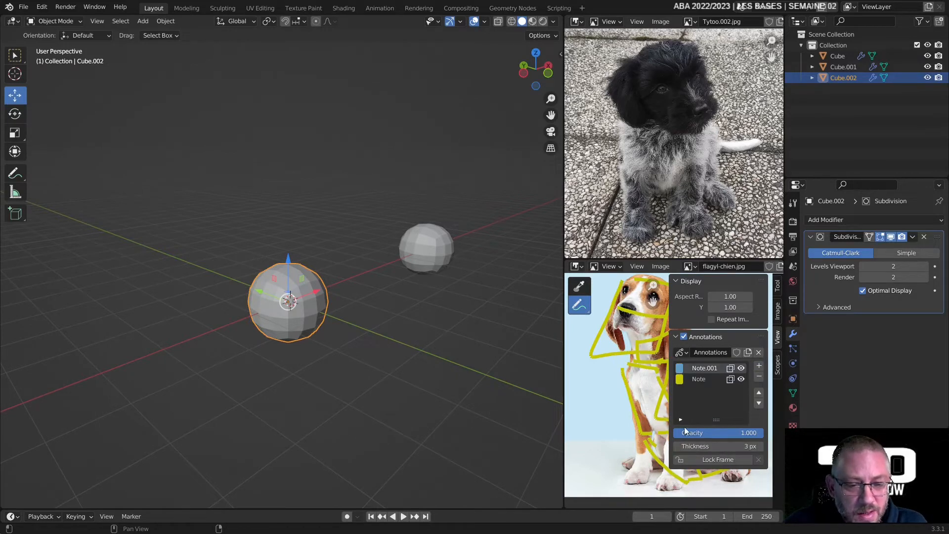
drag(707, 446, 710, 446)
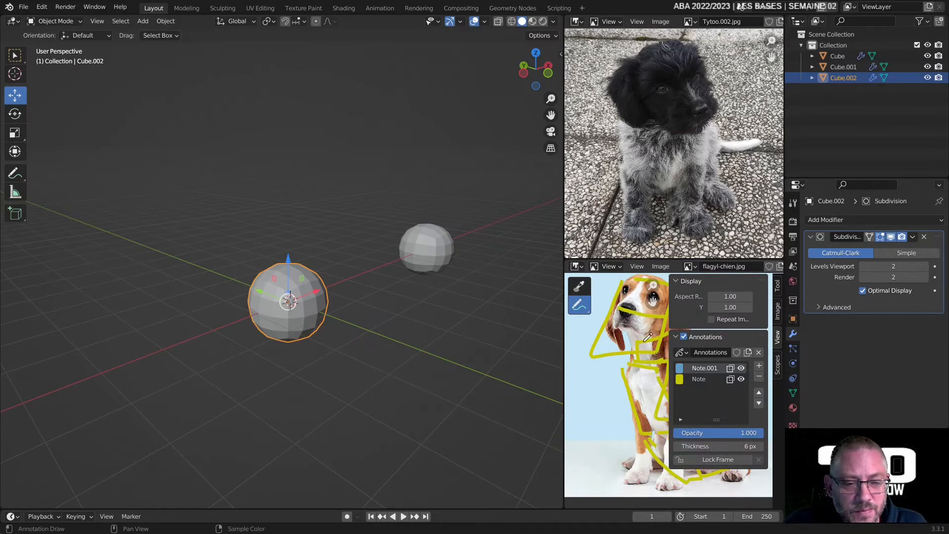
mouse_move(650, 287)
mouse_down()
mouse_move(624, 346)
mouse_move(650, 451)
mouse_move(609, 425)
mouse_move(603, 389)
mouse_up()
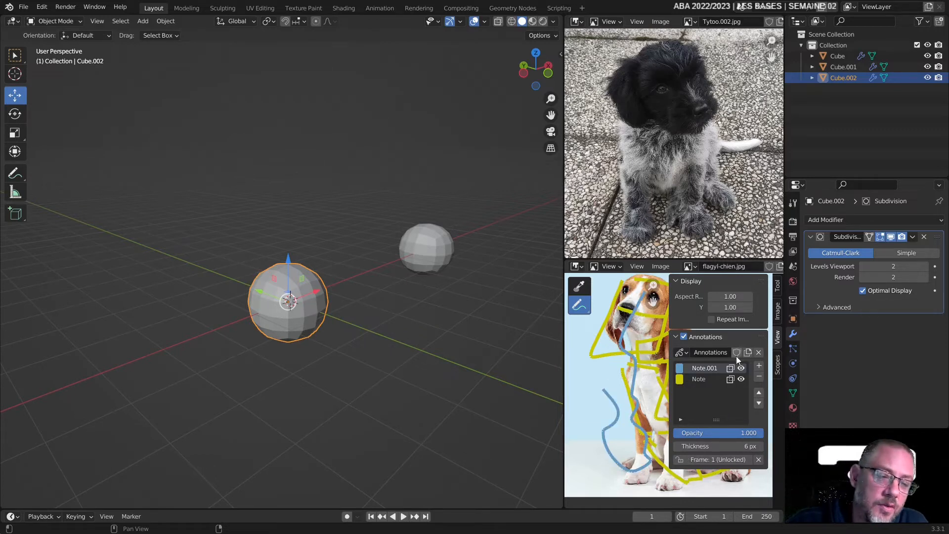
Delete both annotation layers from flagyl-chien.jpg and hide the Image Editor's sidebar
click(760, 378)
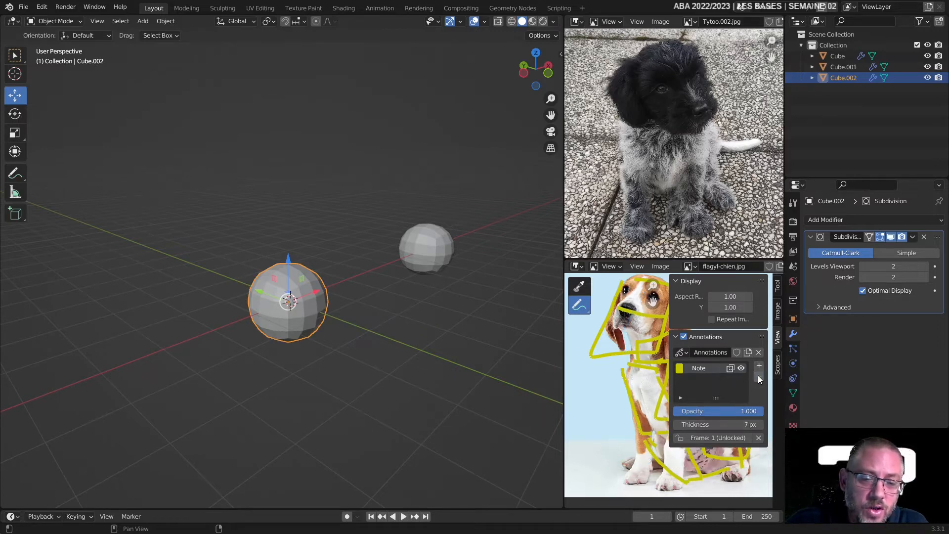
click(759, 379)
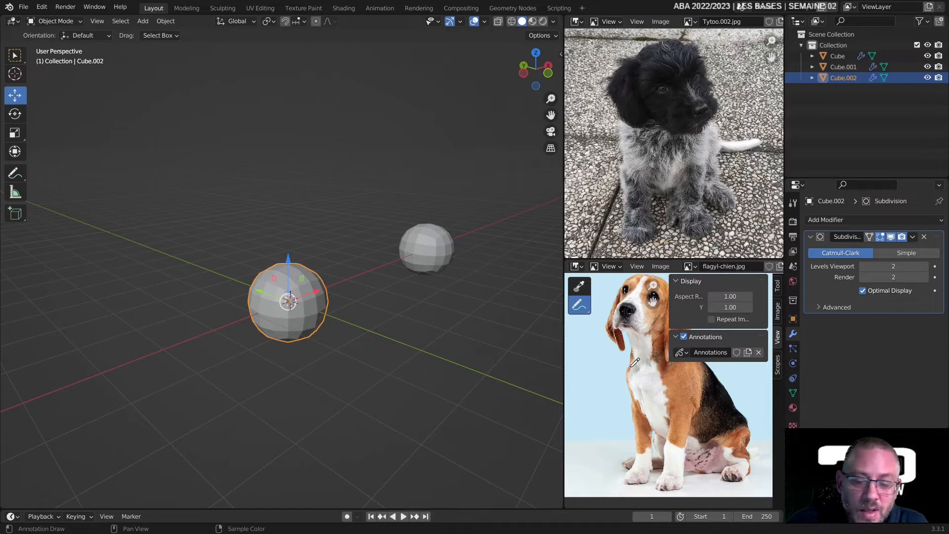
key(n)
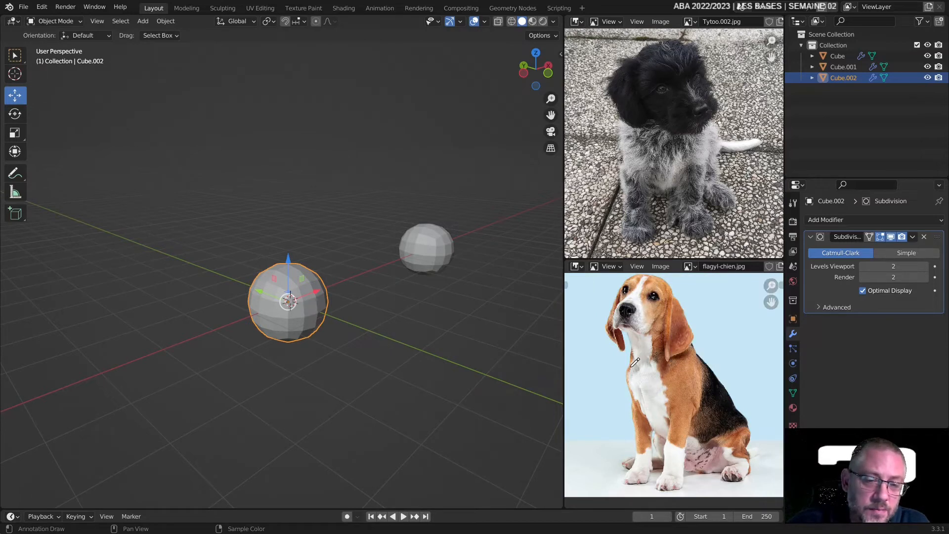
Show Tytoo.003.jpg in the lower Image Editor with the whole puppy framed, and save the Blender file
click(689, 268)
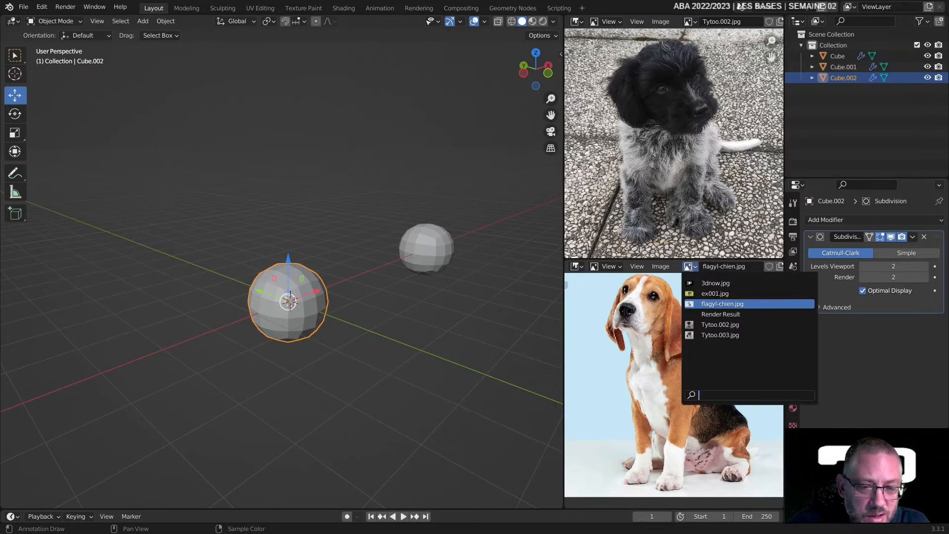
click(729, 335)
scroll(699, 360, down, 6)
scroll(698, 359, up, 3)
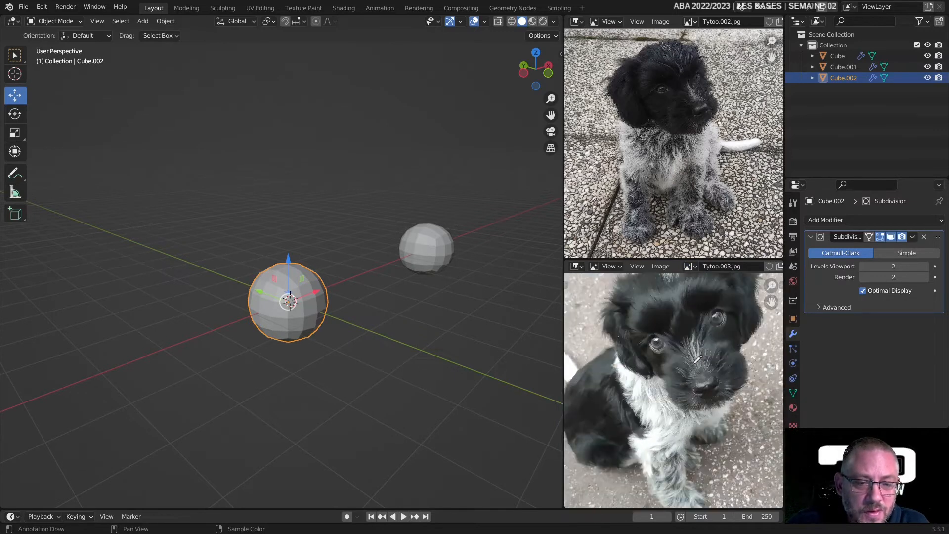
scroll(697, 359, down, 1)
middle_drag(693, 361, 714, 366)
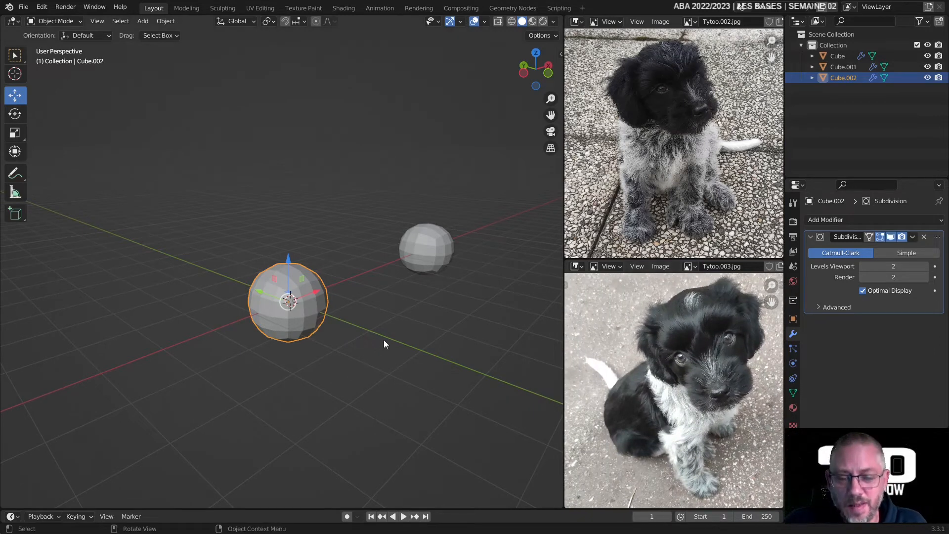
click(24, 6)
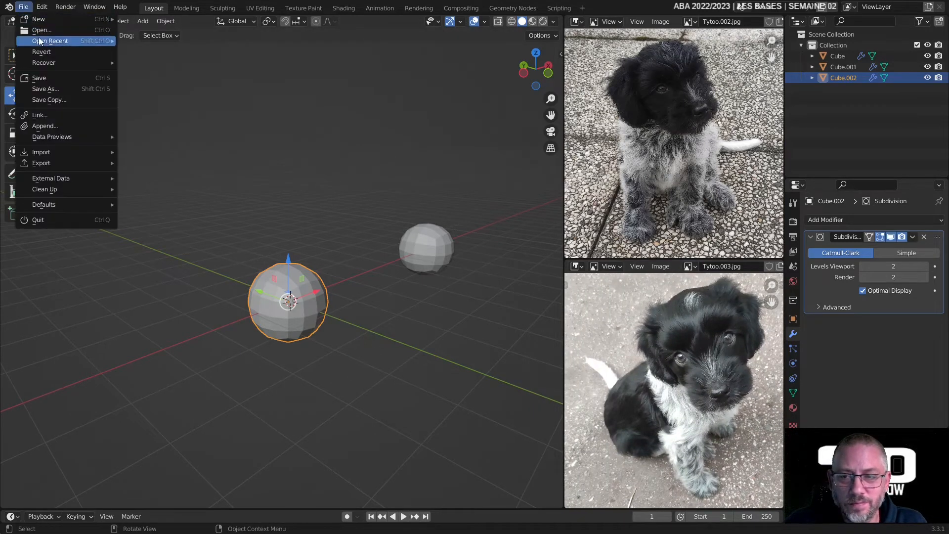
click(56, 78)
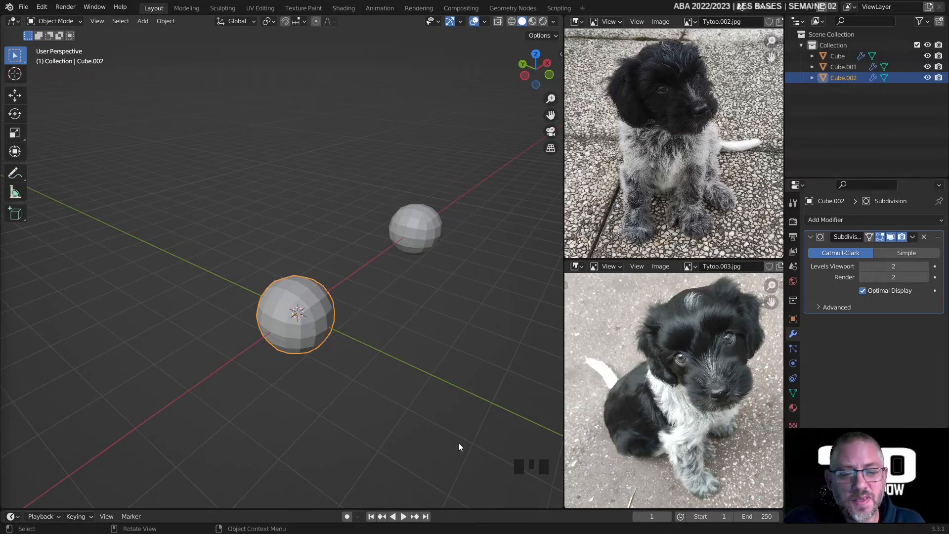
Switch the selected Cube.002 to Edit Mode with its top face in view
mouse_move(394, 325)
middle_down()
mouse_move(348, 274)
mouse_move(354, 260)
mouse_move(345, 297)
mouse_move(394, 309)
mouse_move(383, 321)
middle_up()
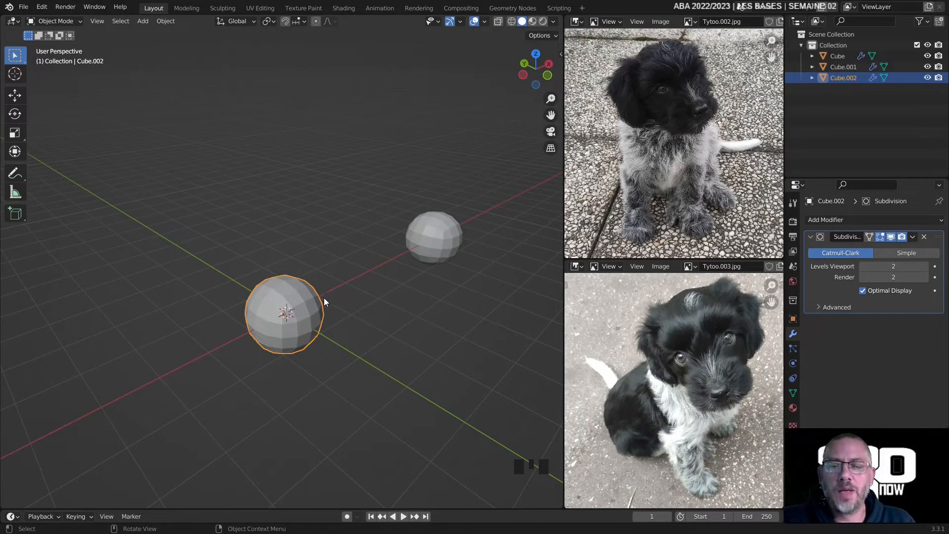
click(60, 22)
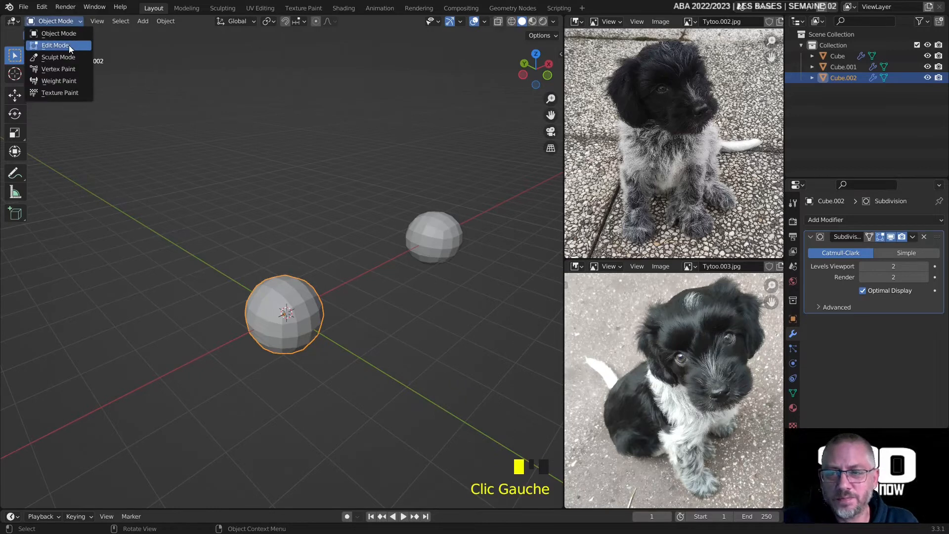
click(70, 45)
middle_drag(106, 87, 368, 329)
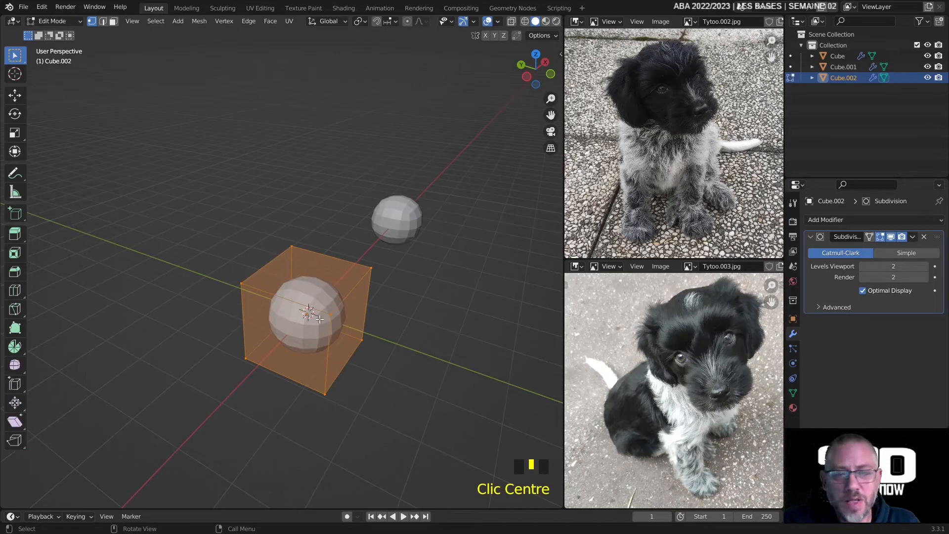
With tool names shown and face selection active, extrude Cube.002's top face straight up by roughly one cube height using Extrude Region
click(14, 233)
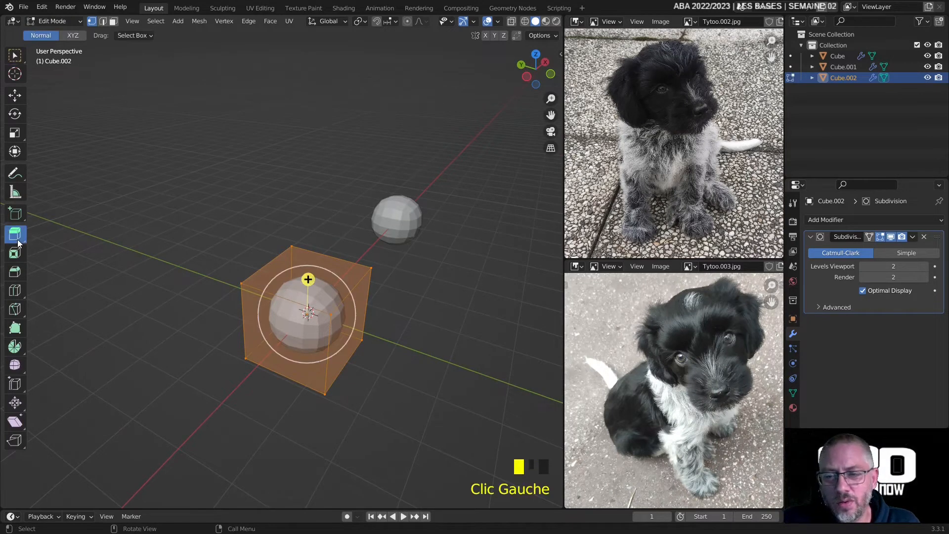
drag(28, 237, 94, 268)
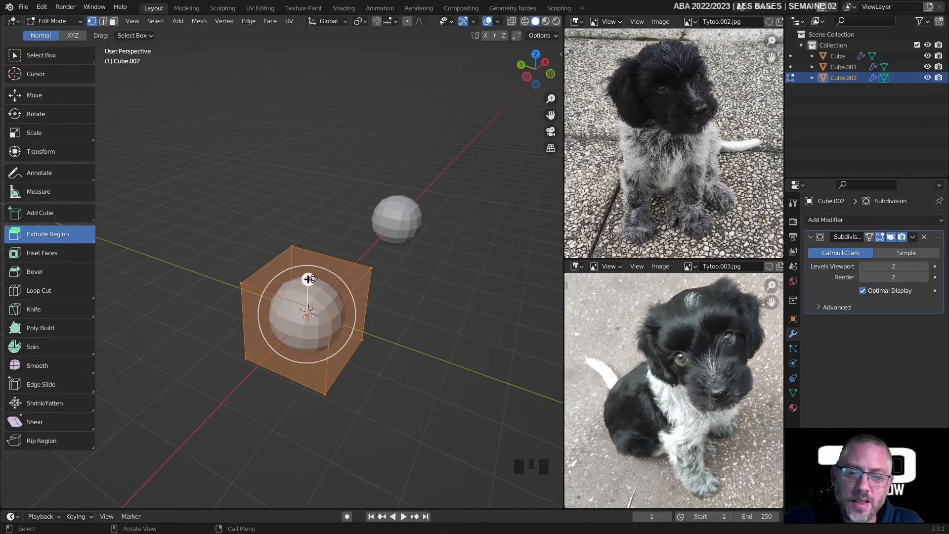
click(113, 21)
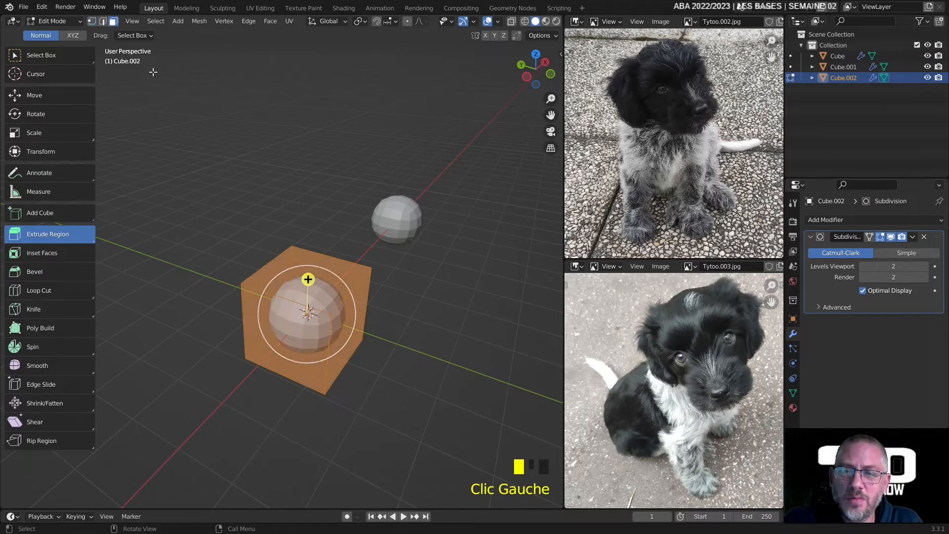
click(310, 291)
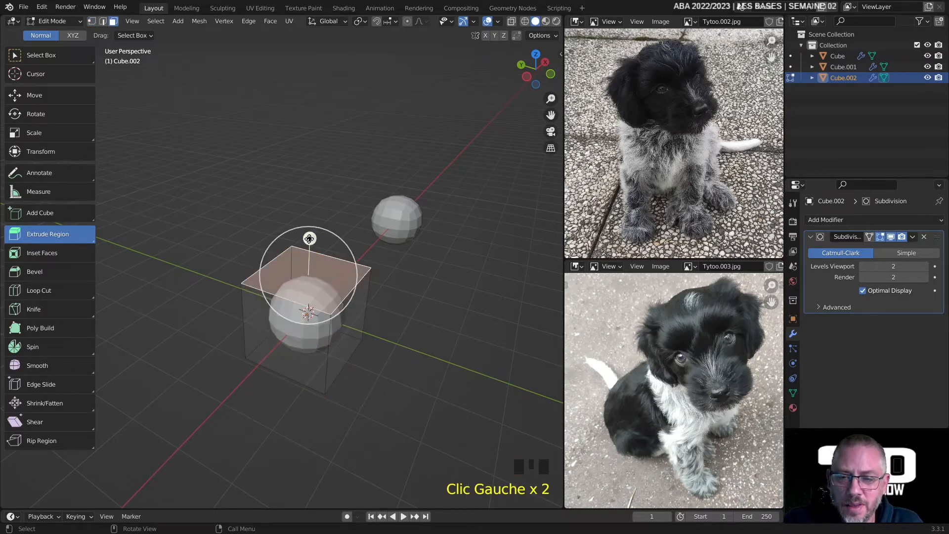
drag(310, 240, 311, 160)
middle_drag(434, 271, 255, 225)
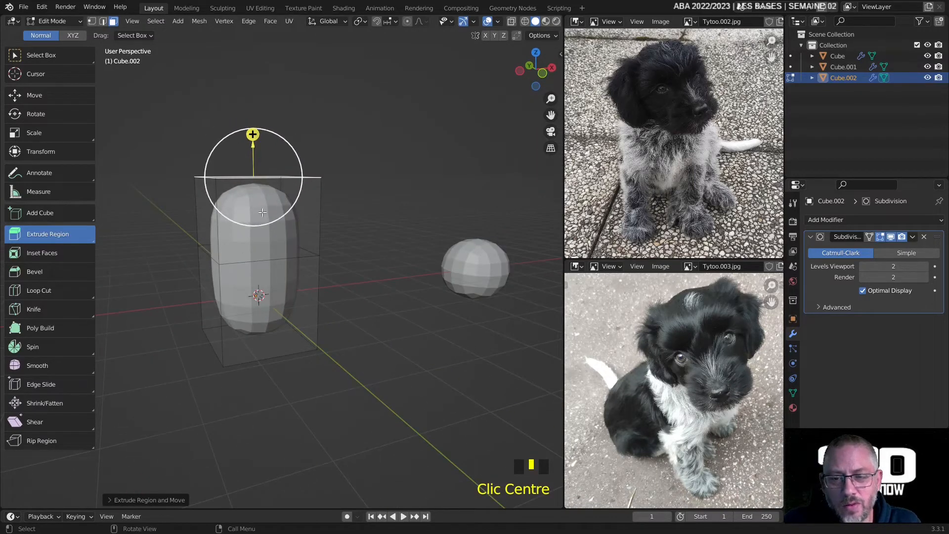
Undo the last extrusion of Cube.002's top face
middle_drag(328, 254, 381, 269)
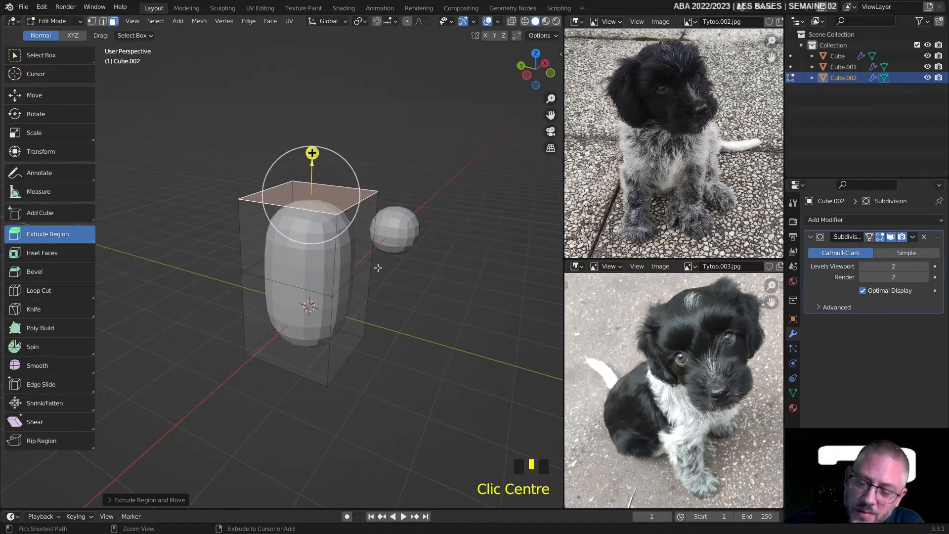
key(ctrl+z)
middle_drag(378, 265, 223, 204)
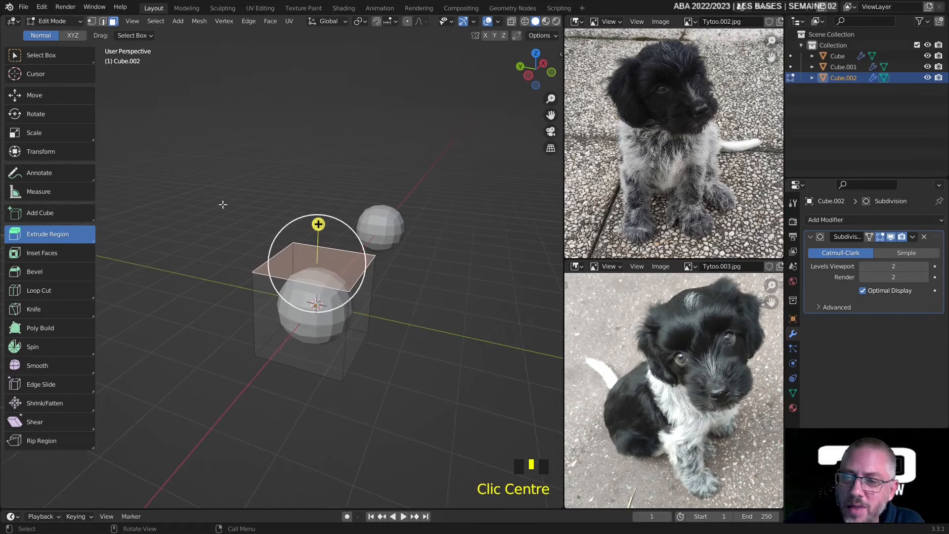
Move Cube.002's top face up by roughly one cube height and shift it along negative Y so the block leans
click(75, 95)
drag(316, 230, 319, 130)
middle_drag(318, 129, 331, 172)
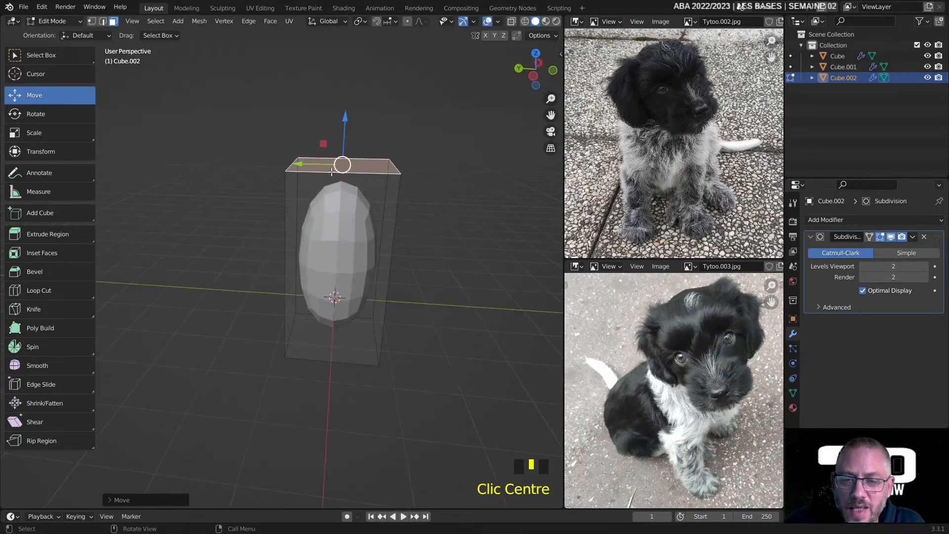
drag(315, 164, 345, 200)
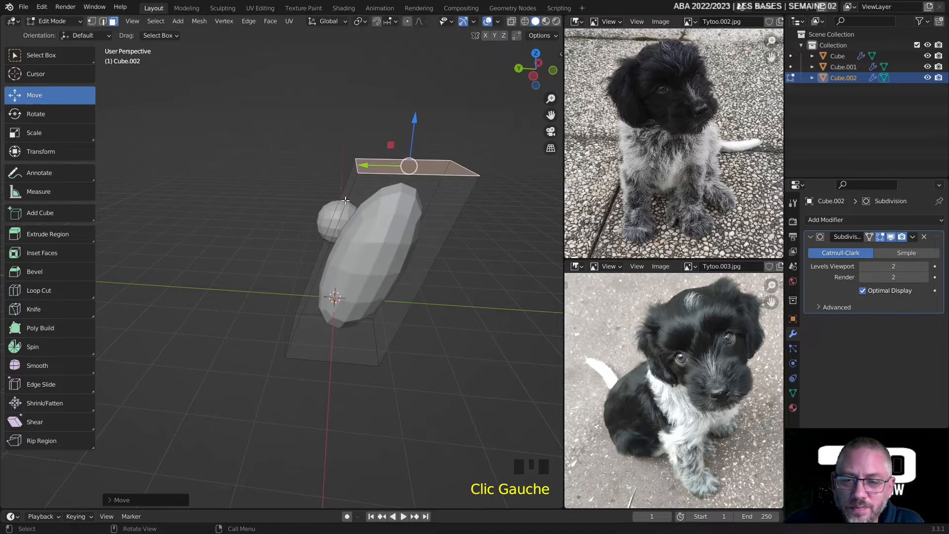
Select Cube.002's bottom face and move it along positive Y, opposite to the top face, to stretch the slanted body
middle_drag(454, 262, 347, 305)
click(347, 306)
drag(330, 302, 235, 308)
click(261, 268)
middle_drag(260, 268, 291, 285)
middle_drag(399, 288, 363, 292)
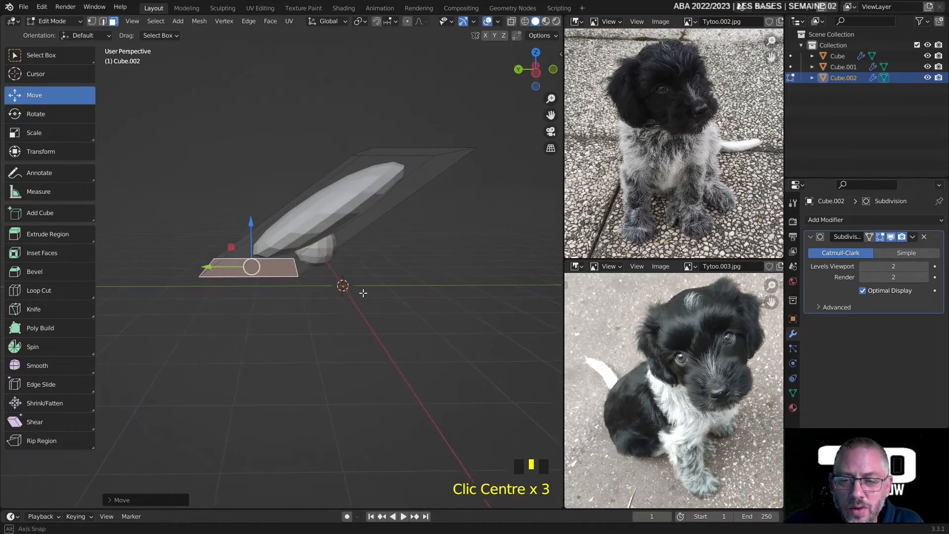
Rotate the lower end face to sit square to the body's slant and move it outward in the YZ plane
click(48, 107)
drag(253, 227, 289, 246)
click(47, 97)
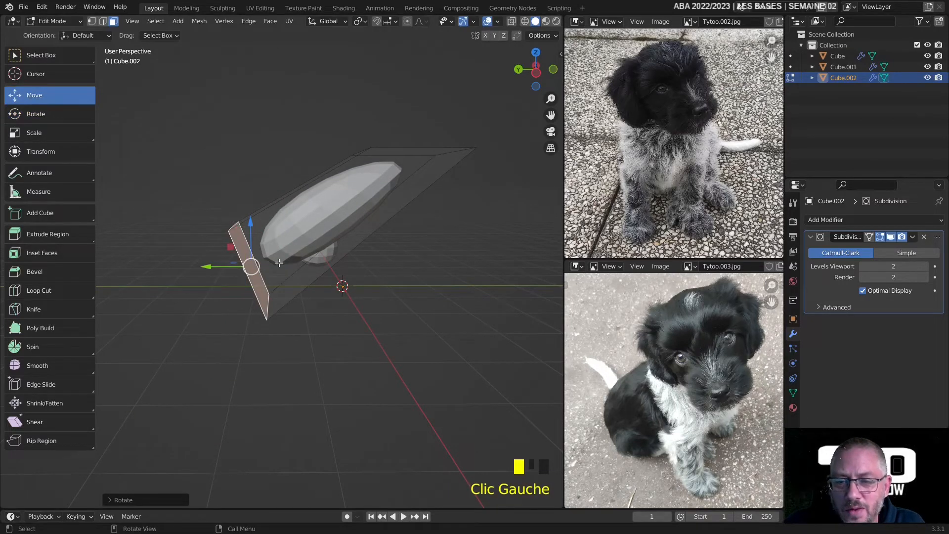
drag(232, 247, 221, 226)
Select the raised end face, adjust its position in the YZ plane, and rotate it to follow the body's slant
middle_drag(377, 188, 355, 201)
click(404, 185)
drag(387, 152, 404, 119)
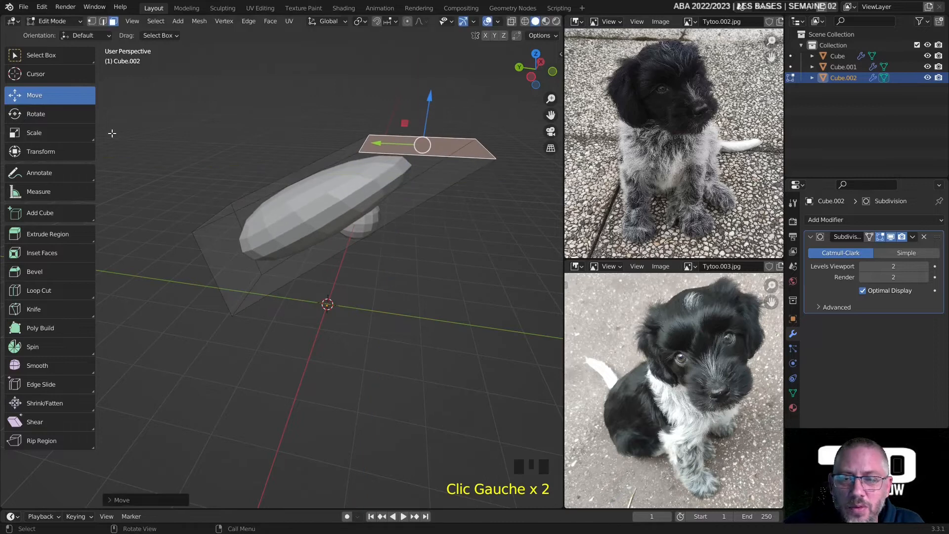
click(42, 114)
drag(413, 107, 420, 102)
Add a single loop cut around the middle of the slanted body
mouse_move(384, 228)
middle_down()
mouse_move(415, 197)
mouse_move(430, 225)
mouse_move(393, 233)
middle_up()
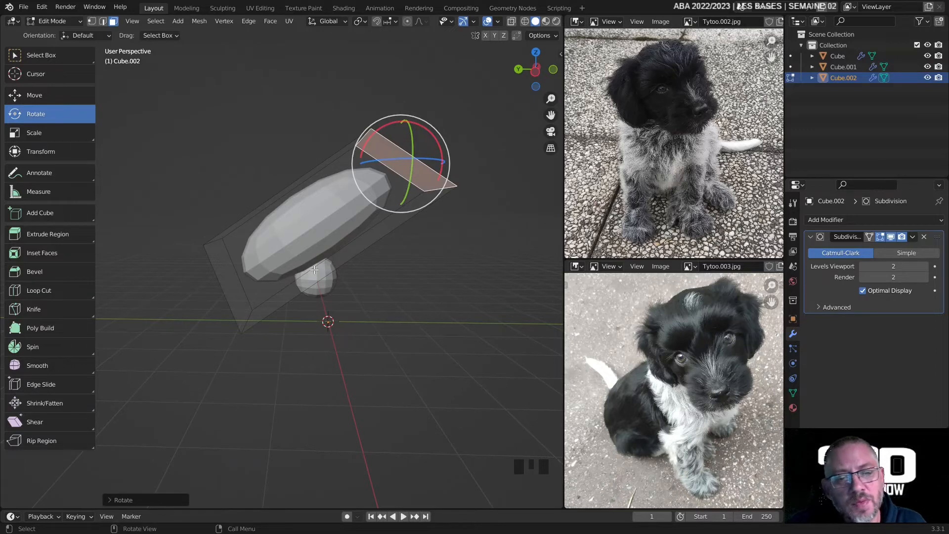
click(40, 290)
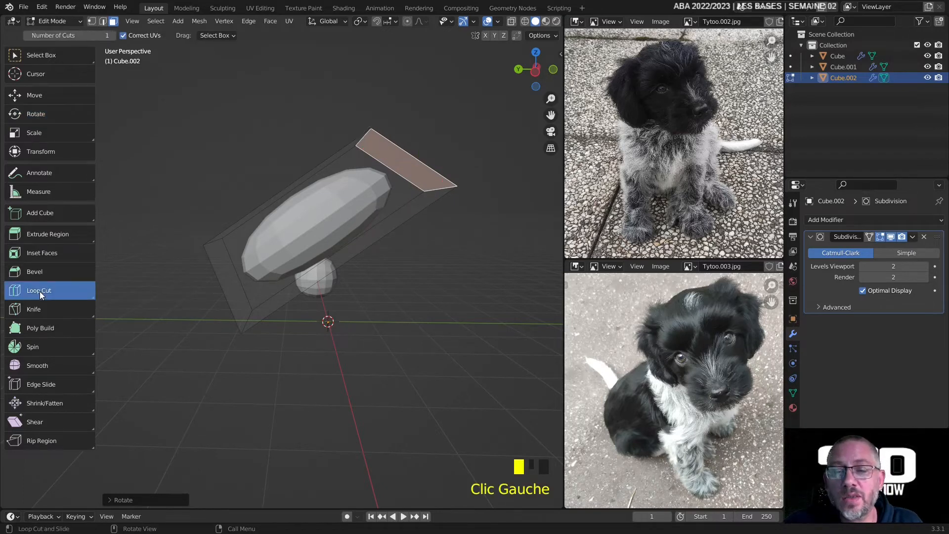
click(274, 192)
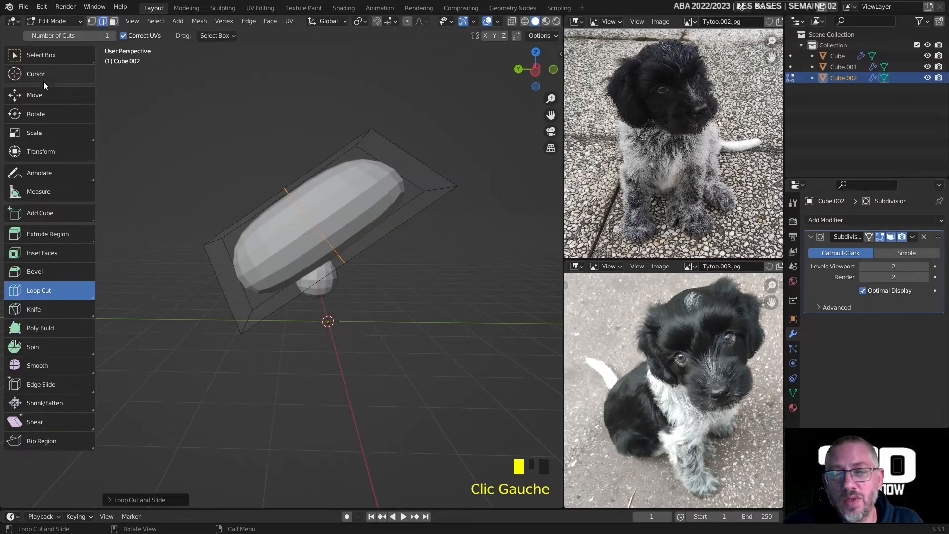
click(54, 56)
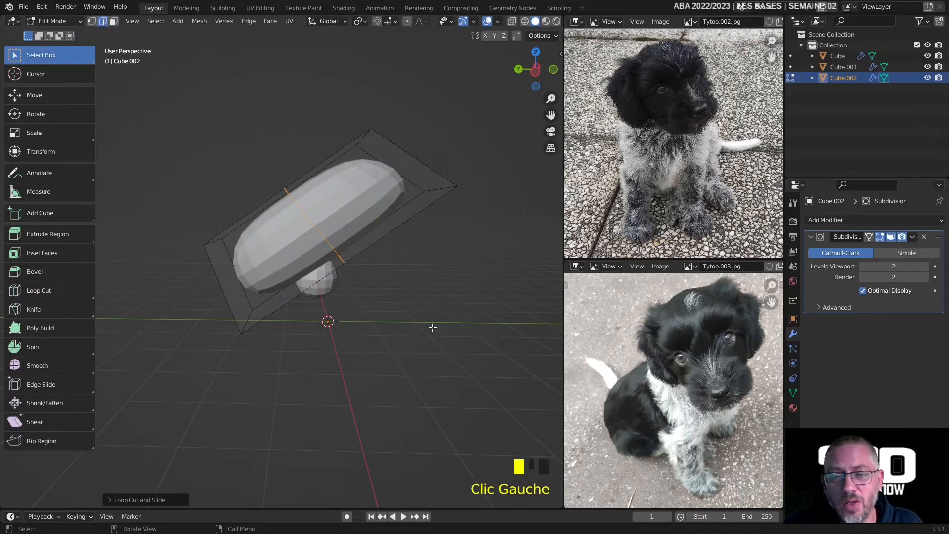
Select the middle loop's underside edge and move it down and outward to fill out the belly
middle_drag(428, 303, 374, 297)
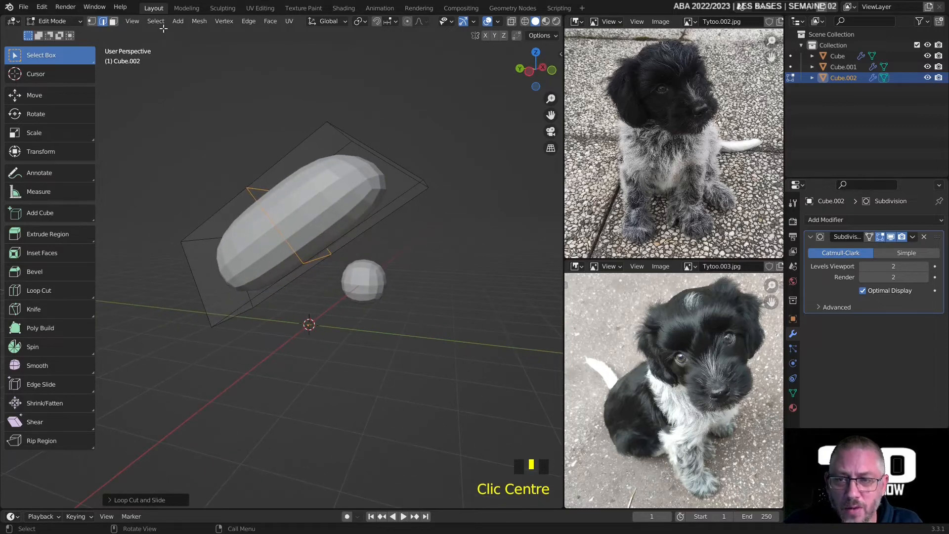
click(316, 259)
middle_drag(316, 259, 390, 285)
click(36, 95)
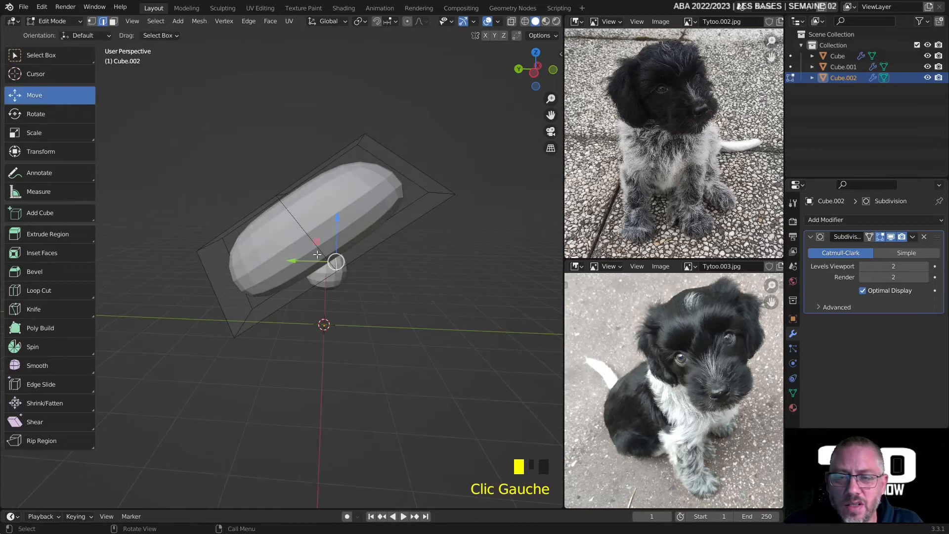
double_click(327, 243)
drag(327, 244, 355, 278)
Turn on X-ray and move the bottom edge of the body's lower end outward along Y
middle_drag(349, 247, 276, 316)
click(265, 325)
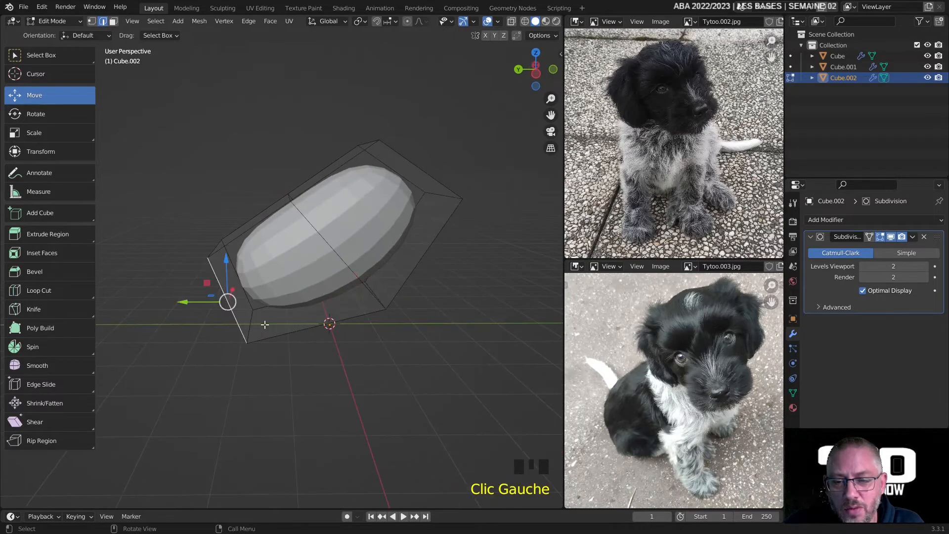
click(252, 319)
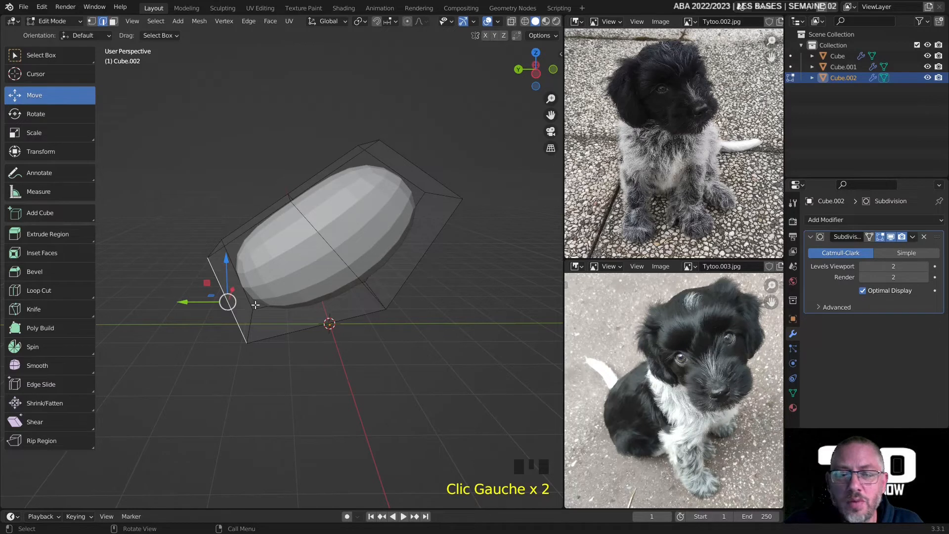
click(511, 22)
triple_click(512, 22)
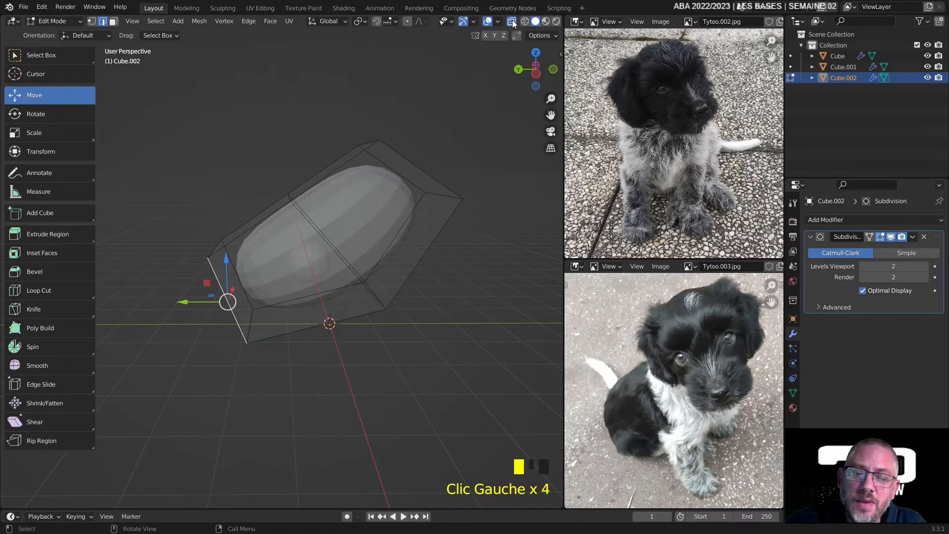
click(251, 323)
drag(222, 328, 201, 333)
Lower the middle underside edge a little and move the middle upper edge inward to hollow the back
middle_drag(371, 303, 387, 257)
click(330, 303)
drag(356, 262, 361, 287)
middle_drag(348, 272, 299, 192)
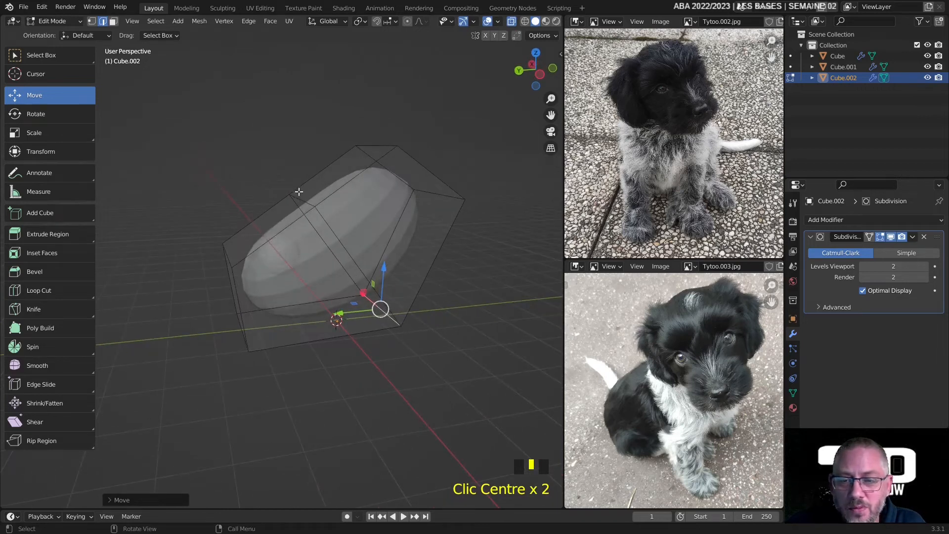
click(301, 200)
drag(281, 176, 292, 188)
middle_drag(292, 187, 333, 211)
Scale the lower end's upper edge wider and slightly adjust the width of the middle underside edge
click(291, 282)
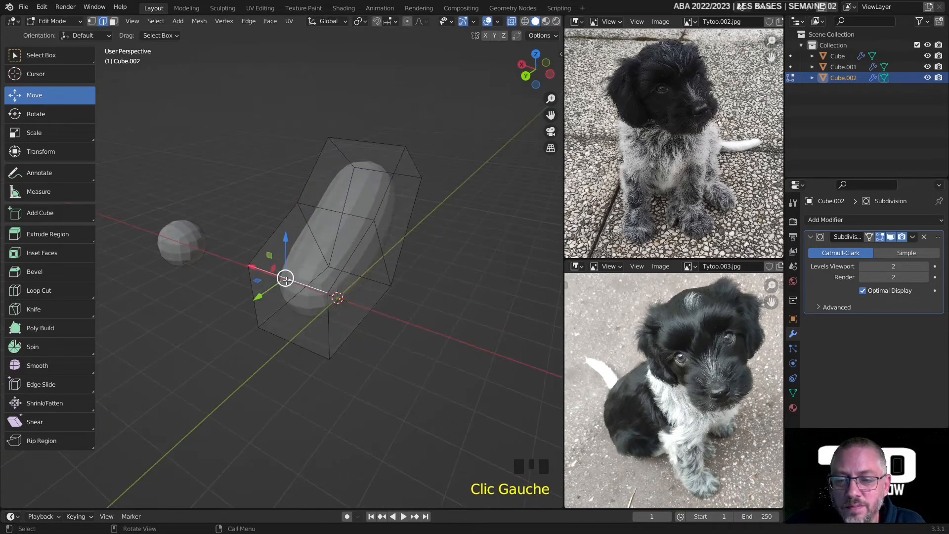
click(47, 132)
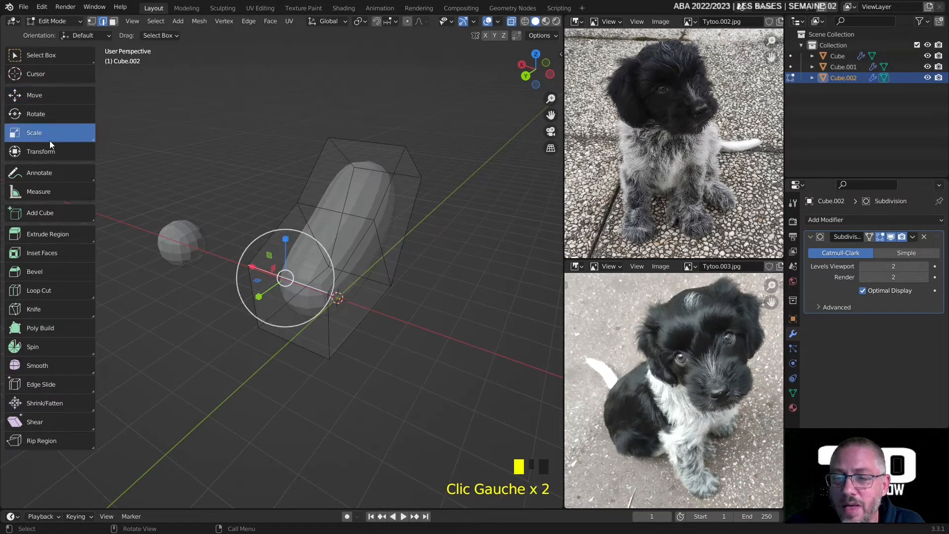
mouse_move(310, 307)
mouse_down()
mouse_move(321, 325)
mouse_move(314, 319)
mouse_up()
middle_drag(315, 319, 331, 360)
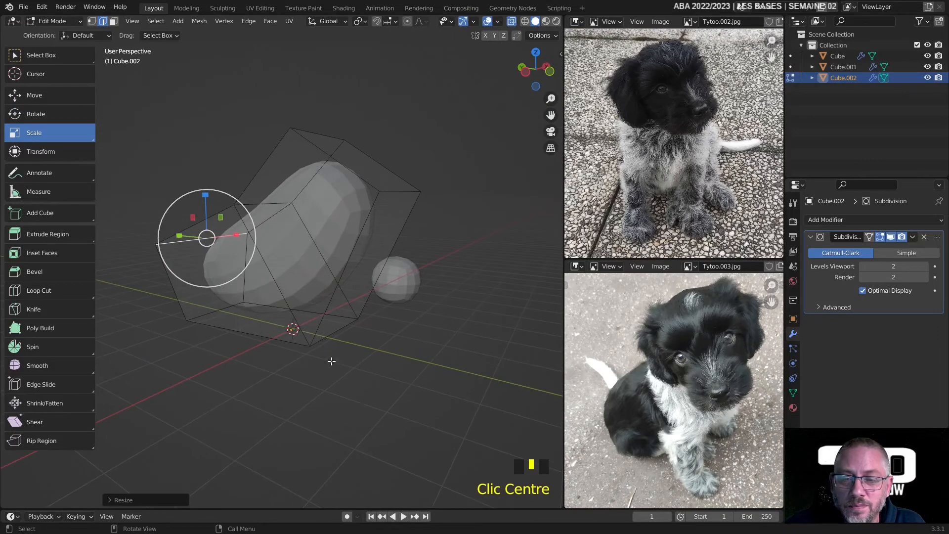
click(335, 336)
drag(334, 336, 334, 336)
Scale the body's middle upper edge wider and select an edge on the raised end
middle_drag(334, 335, 280, 250)
click(262, 220)
drag(266, 246, 273, 260)
mouse_move(274, 260)
middle_down()
mouse_move(289, 265)
mouse_move(330, 241)
mouse_move(290, 269)
middle_up()
click(389, 263)
middle_drag(389, 263, 441, 232)
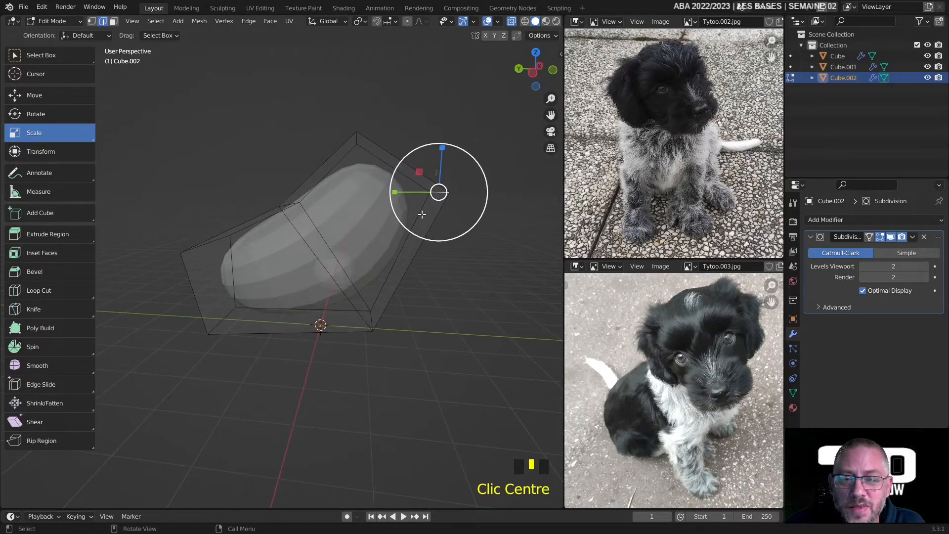
middle_drag(301, 231, 278, 271)
Return Cube.002 to Object Mode without X-ray and save the Blender file
click(50, 53)
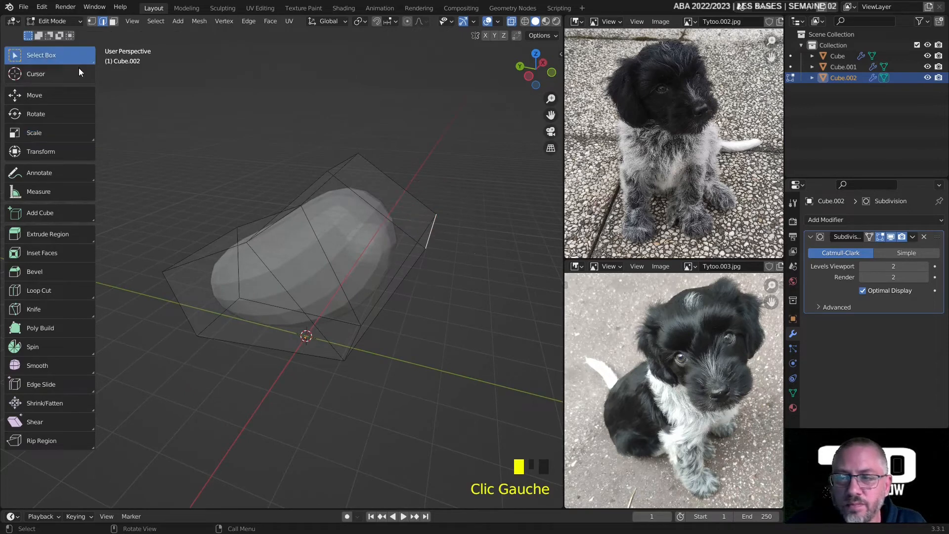
drag(50, 22, 54, 30)
middle_drag(303, 183, 278, 167)
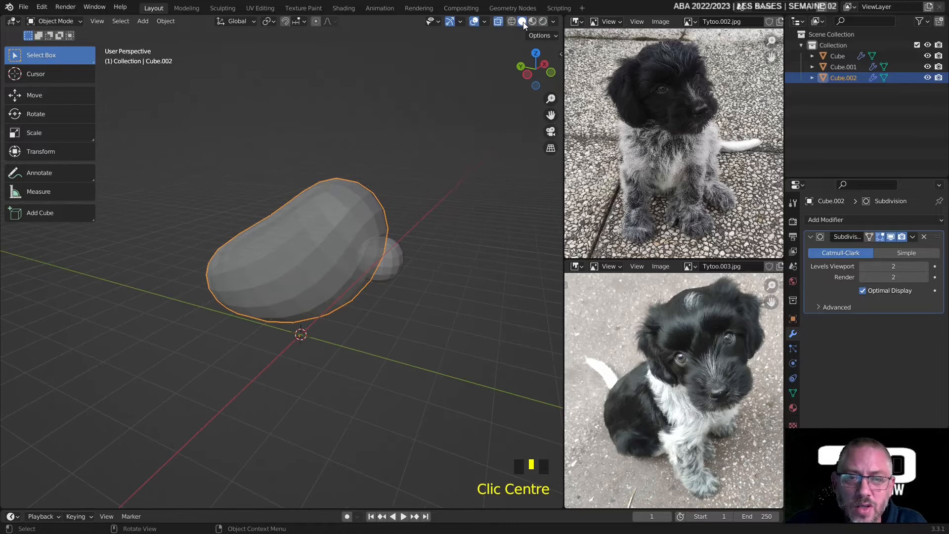
click(494, 22)
middle_drag(363, 198, 342, 170)
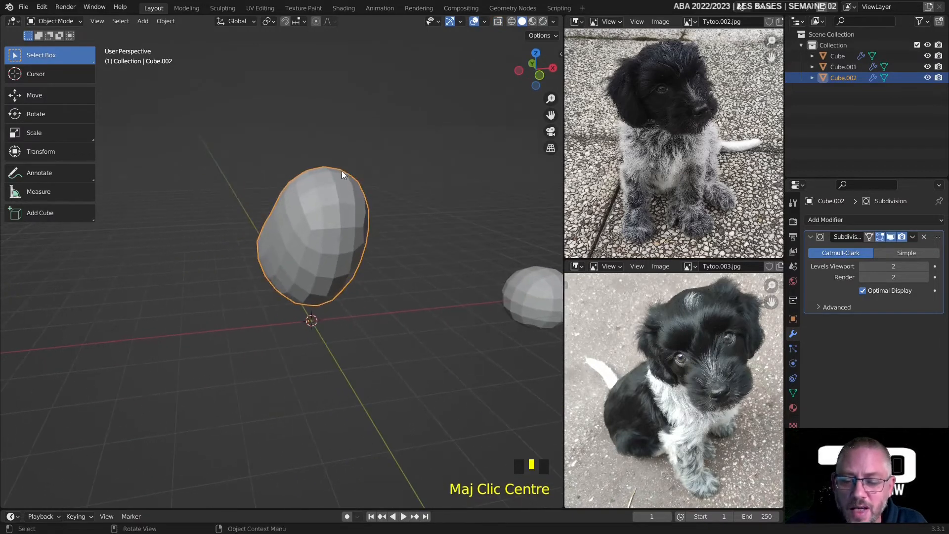
click(25, 7)
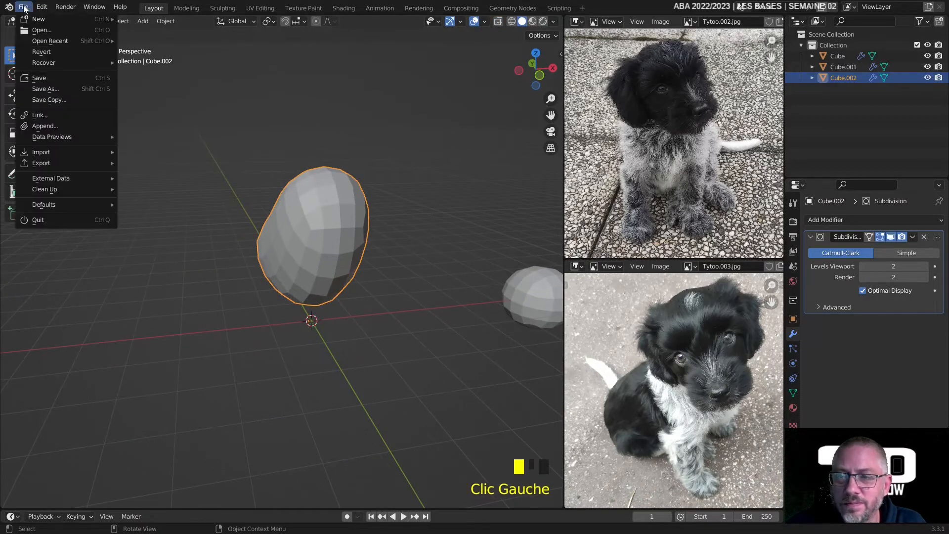
click(59, 78)
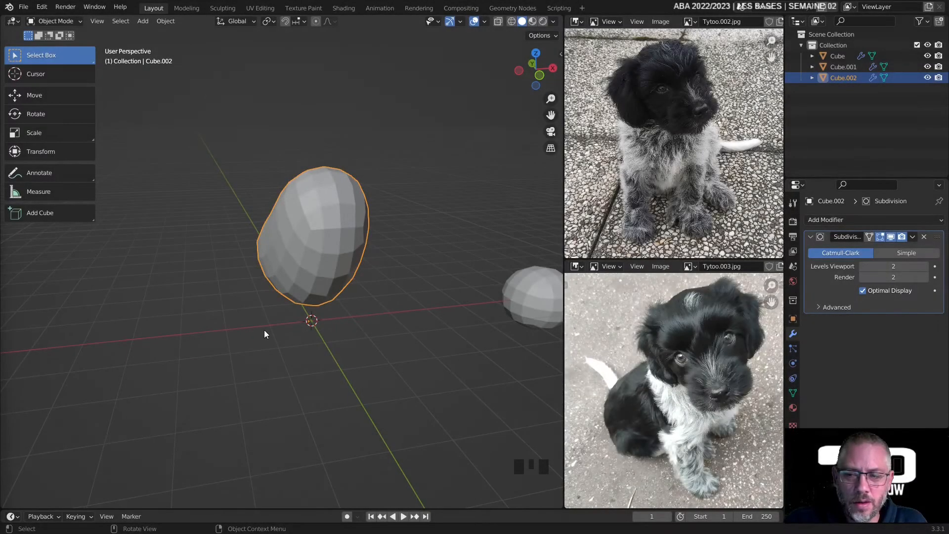
Duplicate the sphere Cube.001 and place the copy above the slanted body
middle_drag(313, 295, 406, 350)
scroll(312, 311, down, 2)
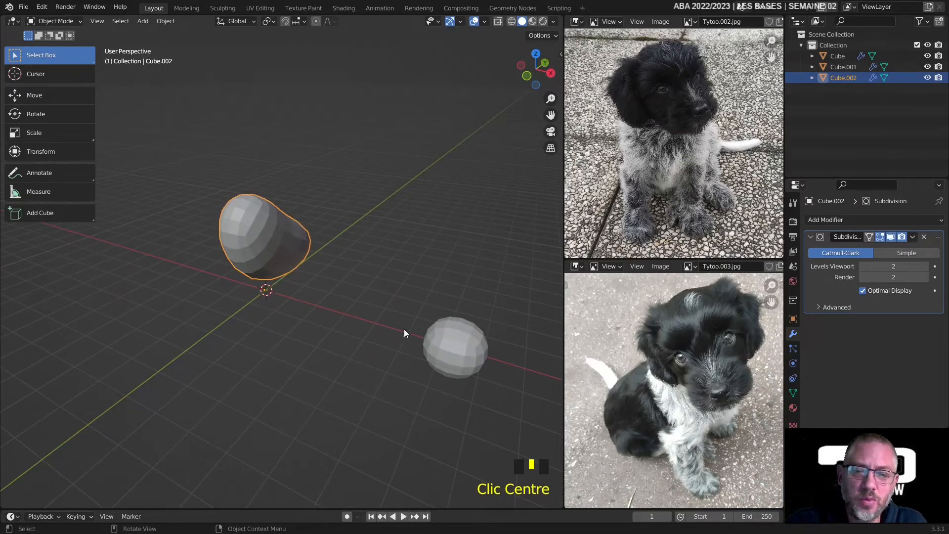
click(258, 245)
middle_drag(269, 337, 390, 327)
middle_drag(320, 354, 437, 315)
click(467, 308)
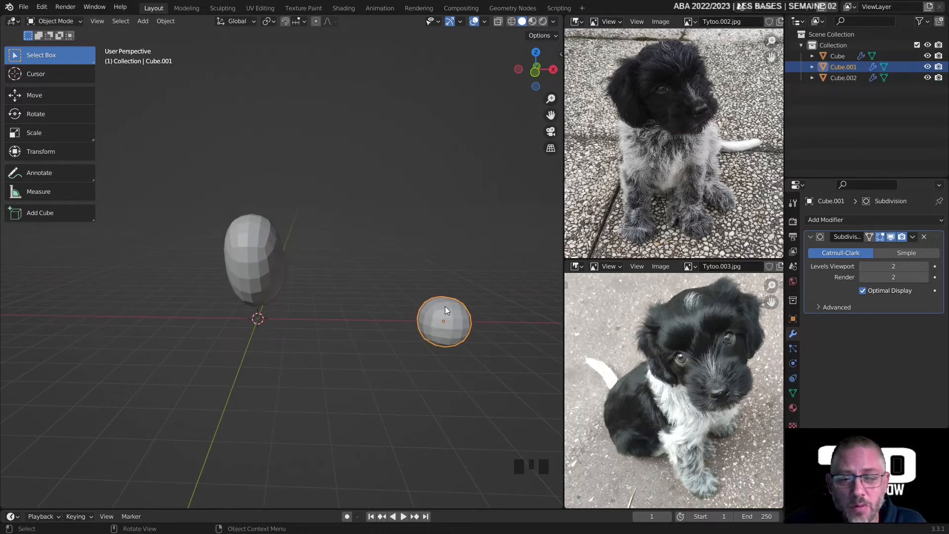
right_click(446, 310)
click(440, 307)
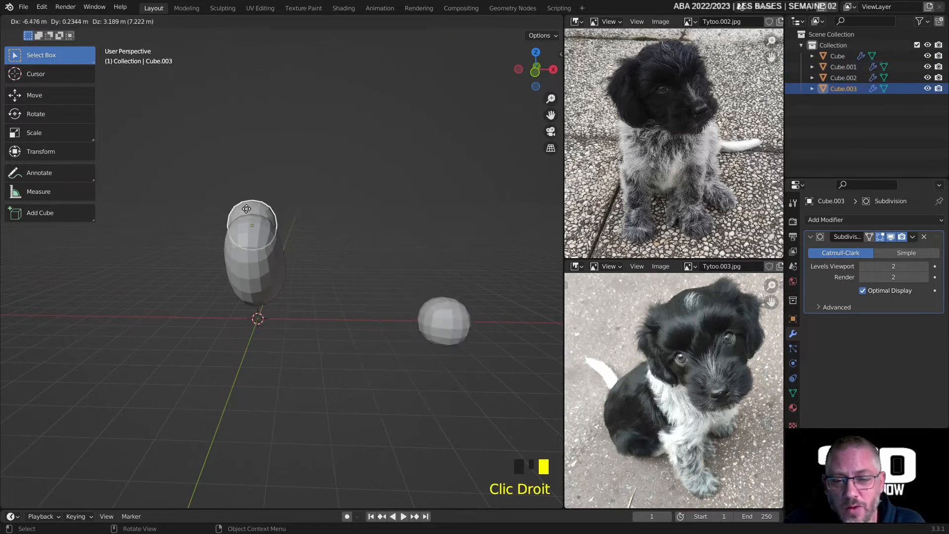
click(249, 205)
middle_drag(317, 214, 353, 221)
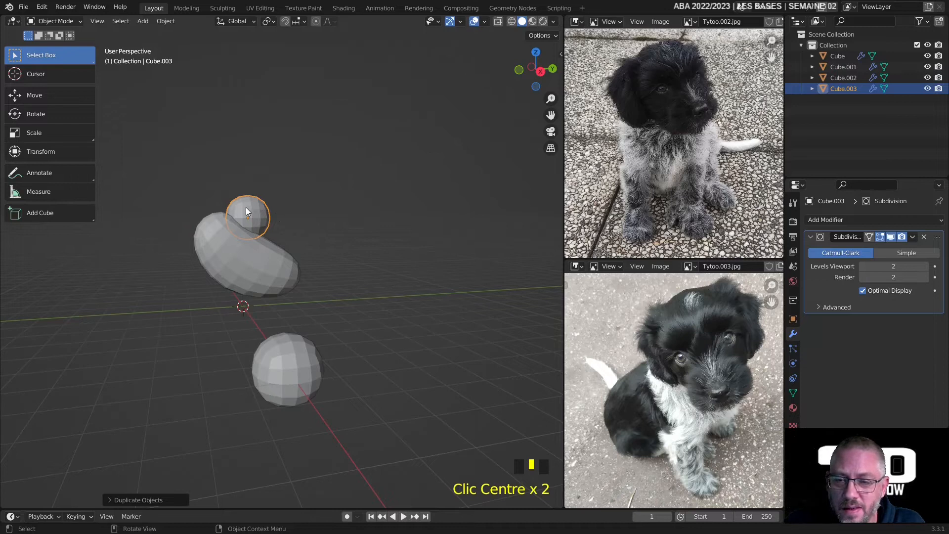
With the Tweak tool, move the duplicated sphere onto the raised end of the body, checking it from several sides
click(35, 57)
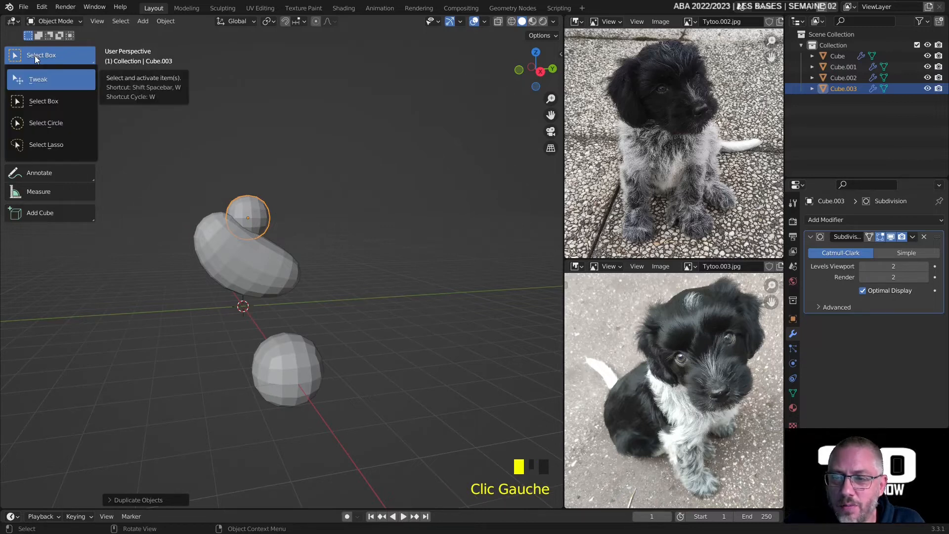
click(40, 86)
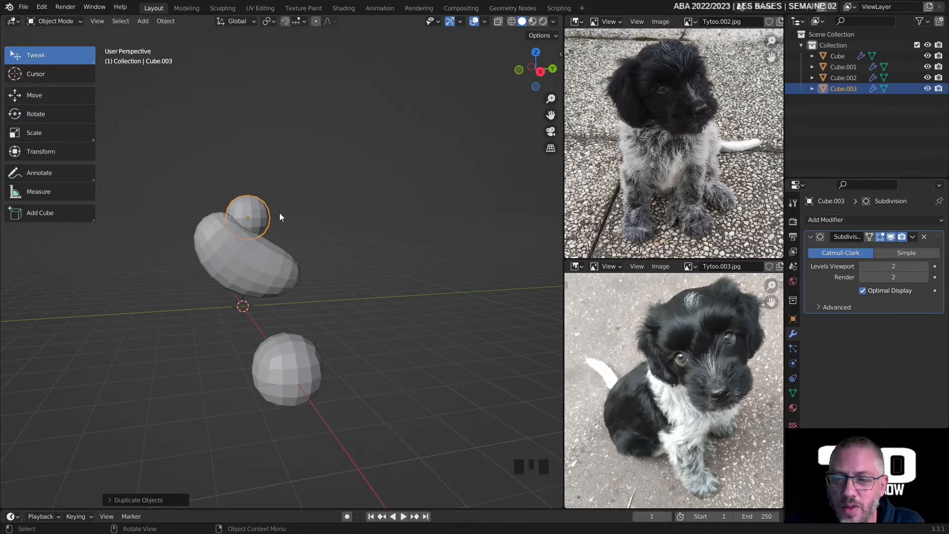
drag(250, 206, 208, 207)
middle_drag(210, 207, 313, 212)
drag(234, 209, 242, 218)
middle_drag(243, 218, 280, 221)
scroll(220, 214, up, 4)
click(375, 232)
drag(212, 189, 216, 204)
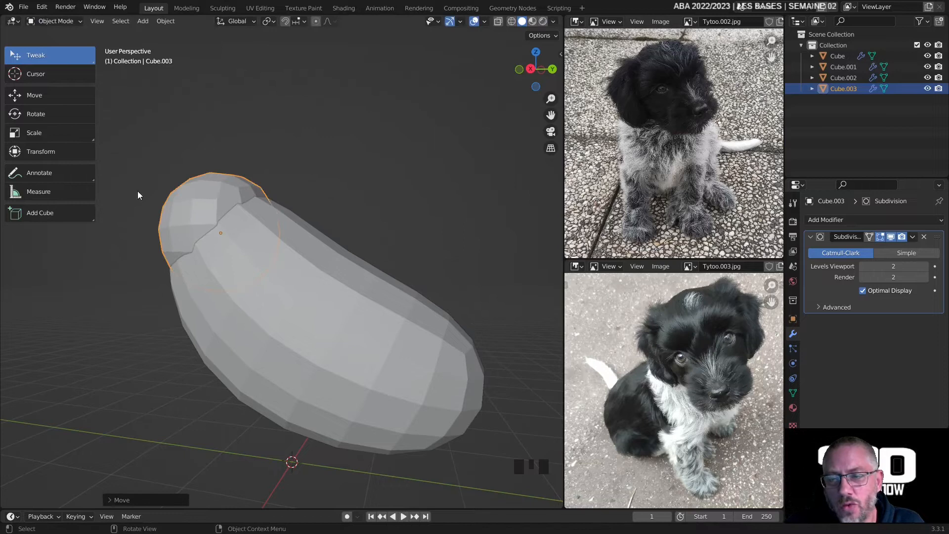
Adjust the size of the duplicated sphere at the raised end with the Scale tool
click(44, 136)
drag(230, 267, 223, 257)
middle_drag(241, 209, 283, 217)
mouse_move(301, 217)
mouse_down()
mouse_move(292, 223)
mouse_move(312, 228)
mouse_up()
Return to the Tweak tool and move the sphere slightly upward so it protrudes from the raised end
double_click(34, 97)
click(64, 55)
middle_drag(346, 210, 268, 212)
drag(268, 212, 262, 192)
Duplicate the sphere Cube.003 at the raised end of the body and place the copy above it as the head
middle_drag(262, 192, 278, 239)
scroll(287, 227, down, 2)
scroll(277, 239, up, 1)
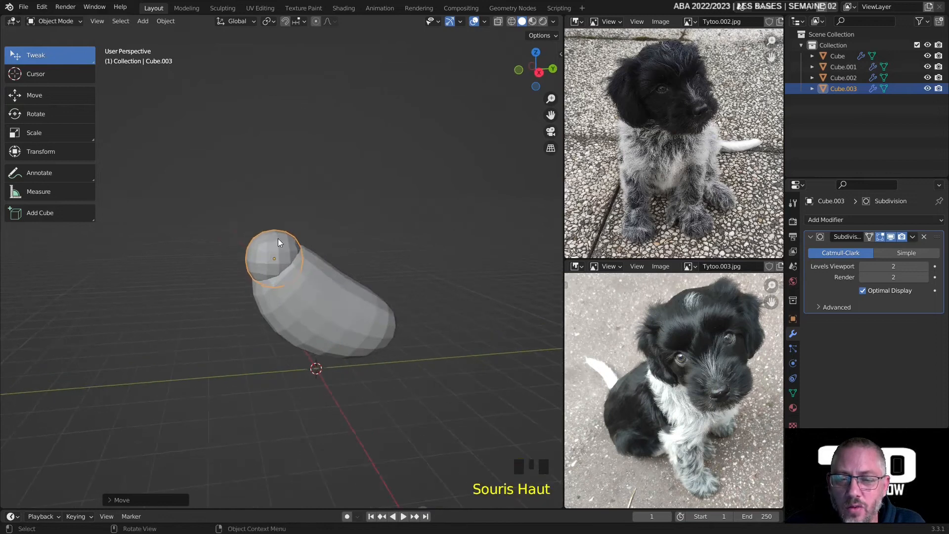
right_click(271, 261)
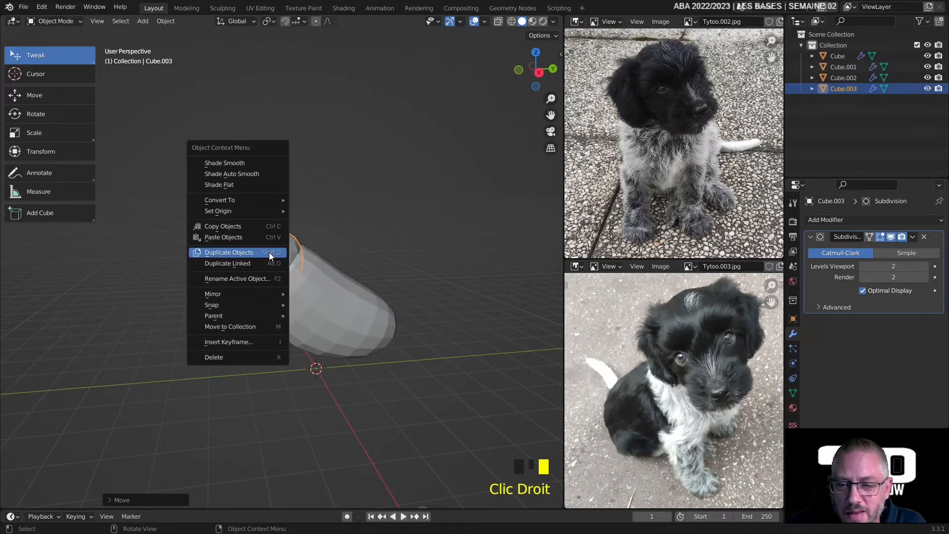
click(269, 252)
click(256, 242)
Reposition the head sphere from the side and from above so it sits slightly in front of the neck sphere
middle_drag(257, 242, 325, 219)
drag(324, 220, 340, 216)
click(340, 215)
middle_drag(340, 215, 282, 336)
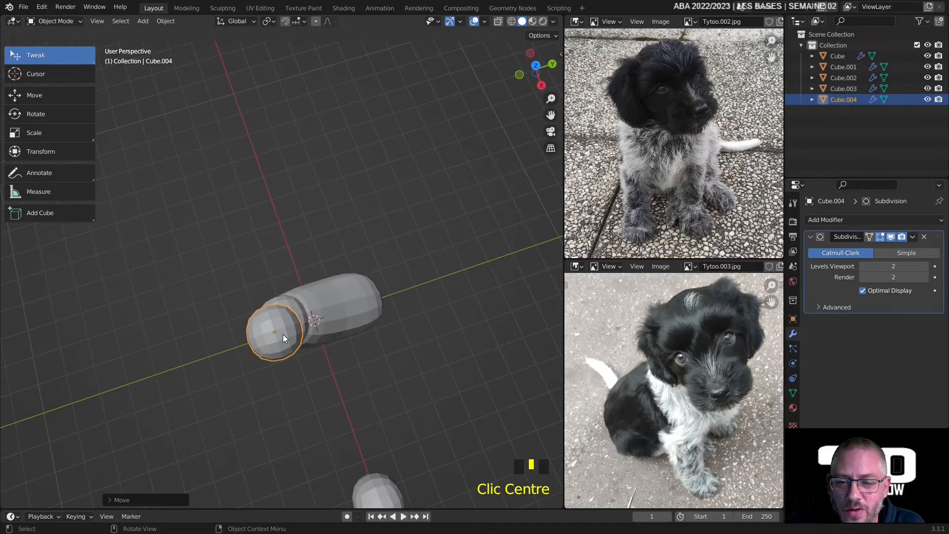
scroll(282, 334, up, 2)
mouse_move(271, 370)
mouse_down()
mouse_move(261, 354)
mouse_move(262, 362)
mouse_up()
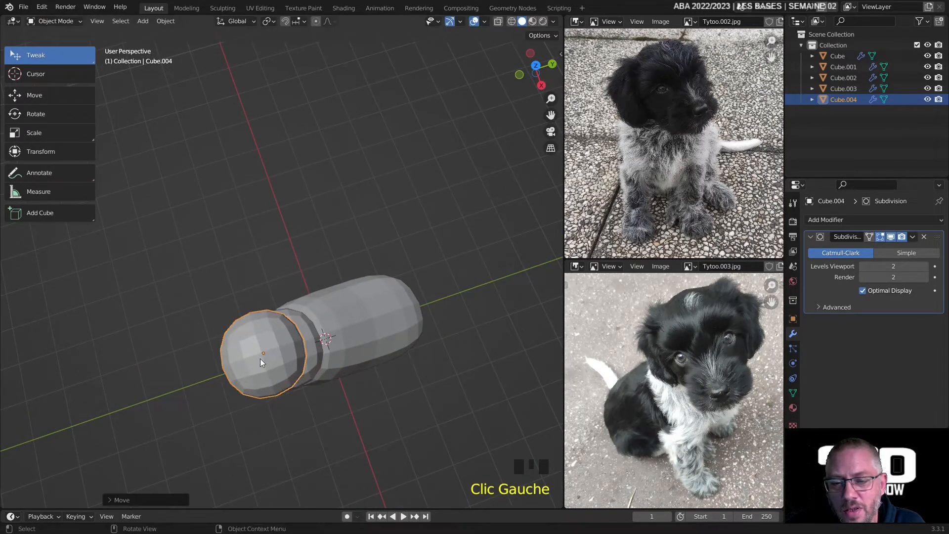
In Edit Mode, add a single loop cut through the middle of the head's cube cage, splitting its front from its back
click(52, 22)
click(66, 41)
middle_drag(228, 235, 244, 213)
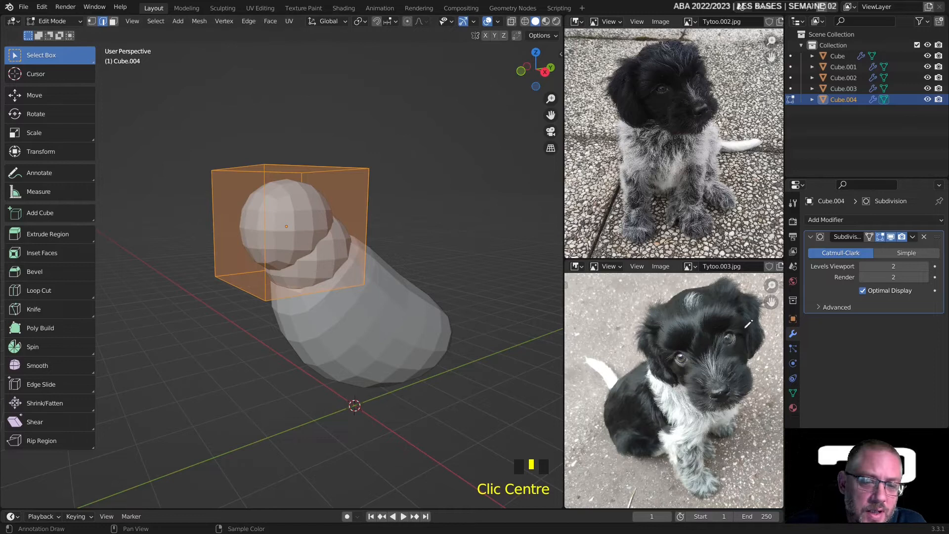
middle_drag(233, 236, 174, 189)
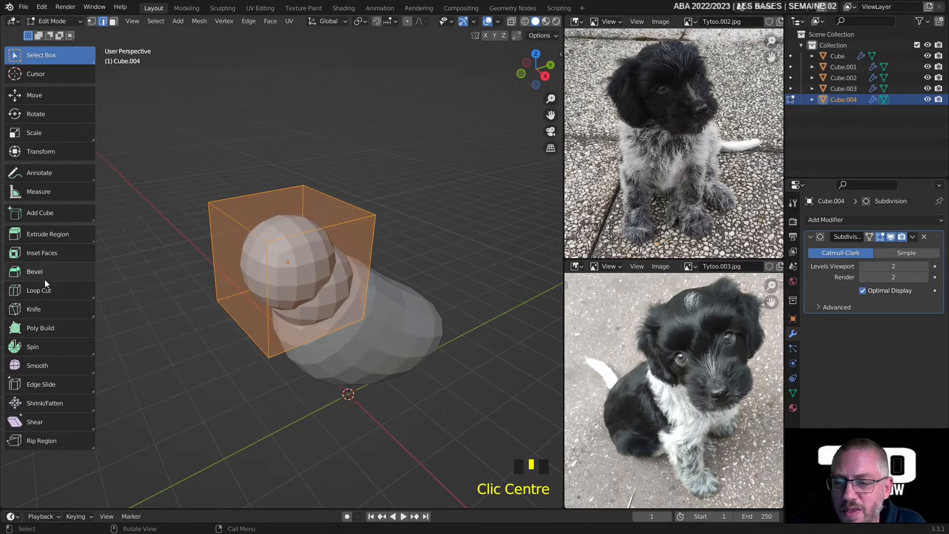
click(47, 291)
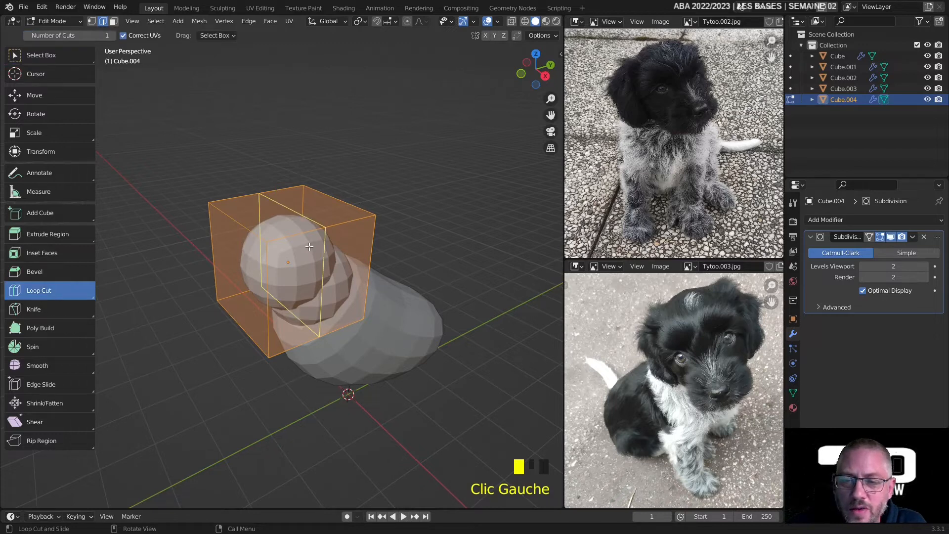
click(310, 246)
right_click(310, 246)
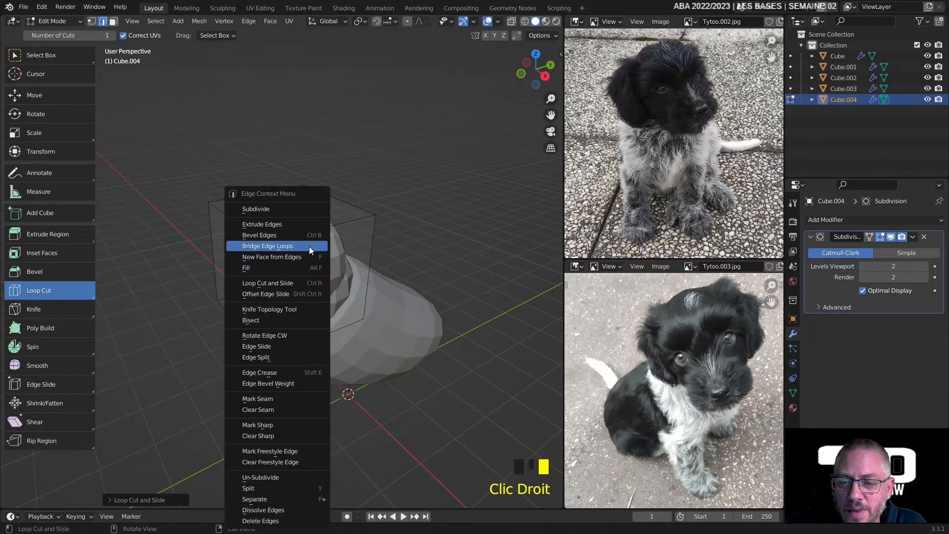
click(52, 52)
In vertex selection with the Tweak tool, pull the upper corner vertices of the head's cage inward to start rounding it
middle_drag(287, 227, 315, 223)
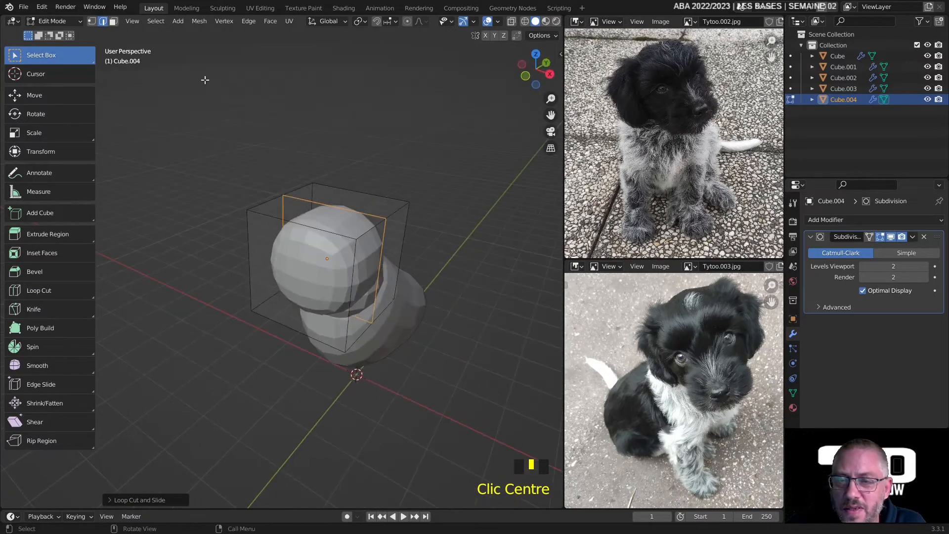
click(91, 22)
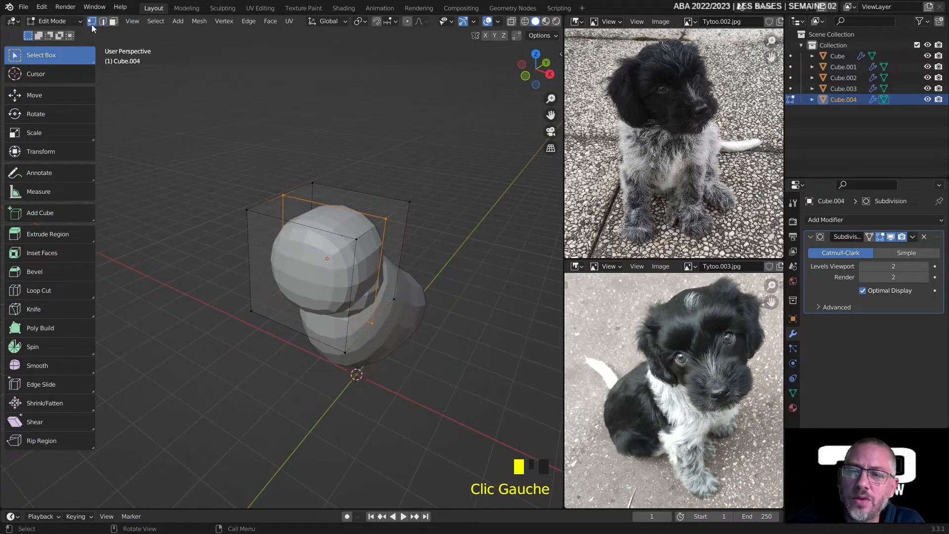
click(19, 58)
click(45, 87)
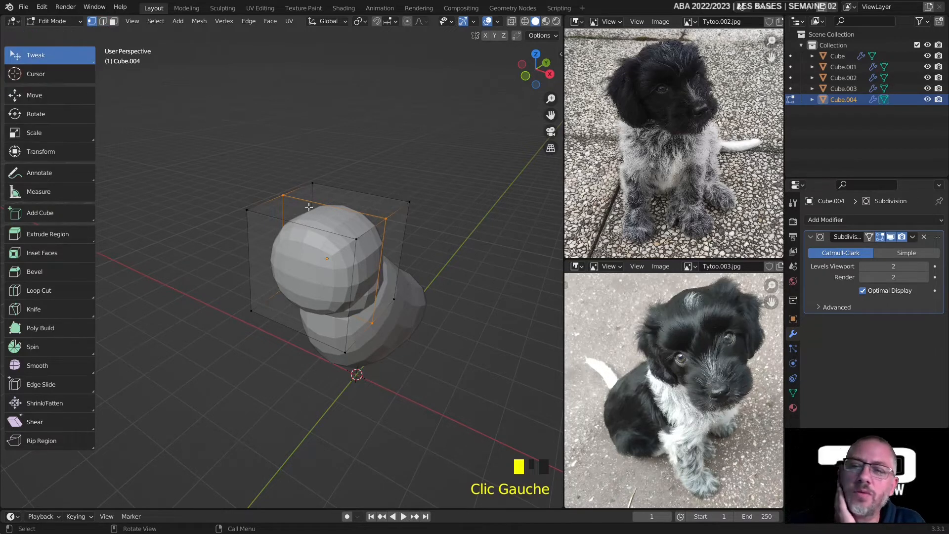
drag(250, 210, 267, 225)
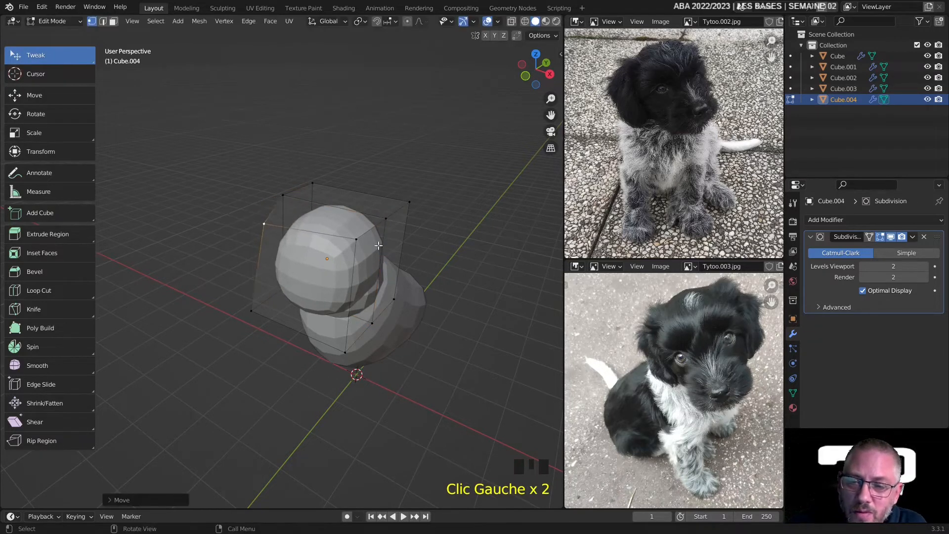
click(349, 239)
middle_drag(339, 247, 318, 186)
drag(318, 186, 334, 174)
drag(409, 191, 379, 169)
Reposition the remaining cage vertices of the head, pulling a bottom vertex of the middle loop forward and down
middle_drag(379, 169, 350, 275)
drag(331, 254, 332, 275)
middle_drag(332, 274, 304, 232)
drag(281, 249, 270, 246)
middle_drag(270, 246, 201, 182)
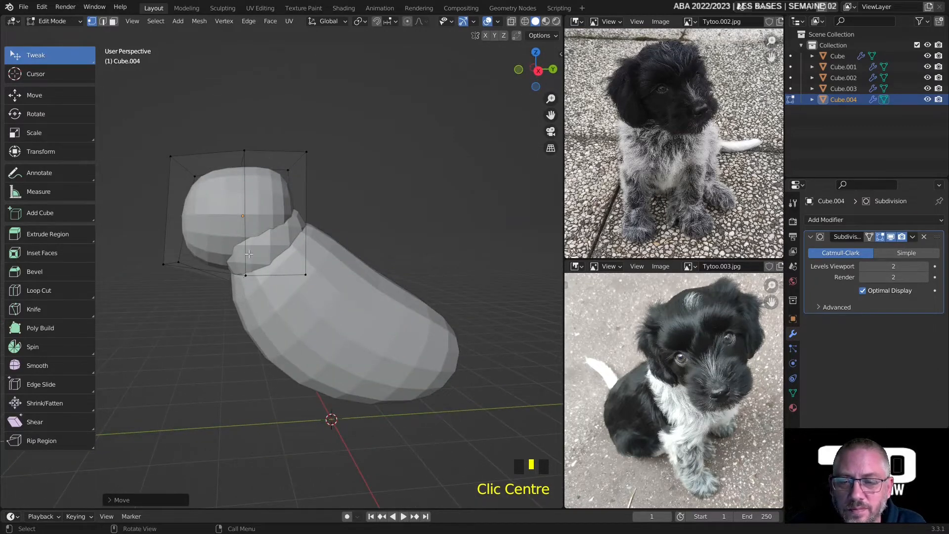
drag(247, 267, 230, 277)
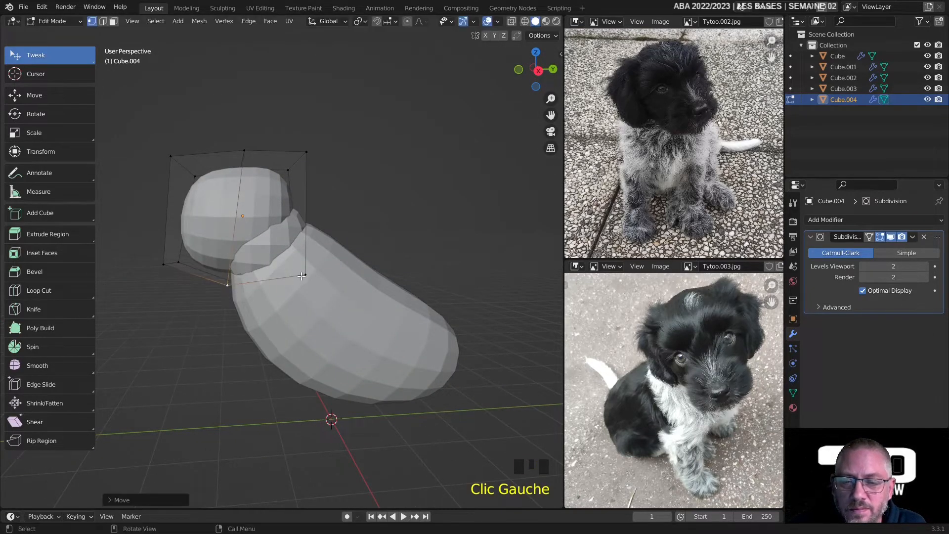
double_click(304, 275)
Select all the head's vertices and rotate them about the Z axis to straighten the head
middle_drag(304, 275, 363, 321)
scroll(340, 303, up, 2)
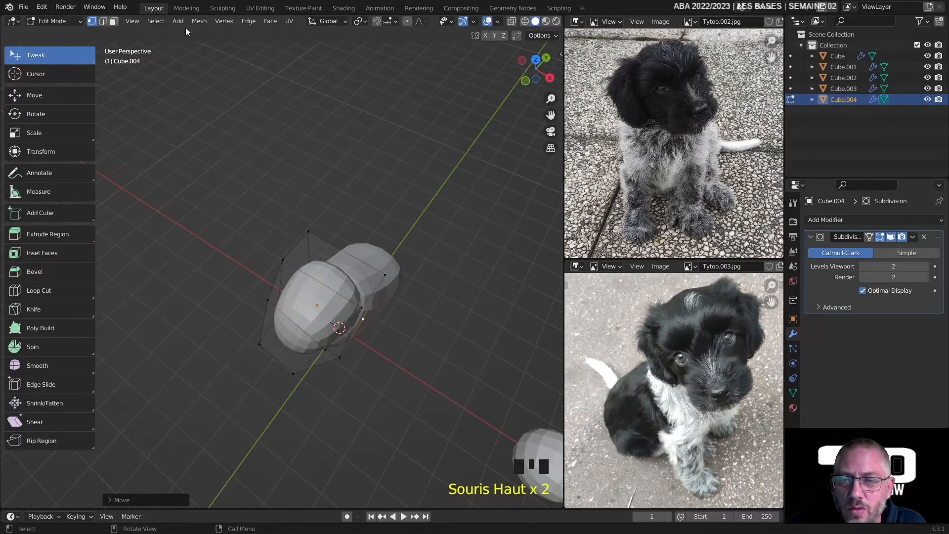
click(157, 21)
click(173, 33)
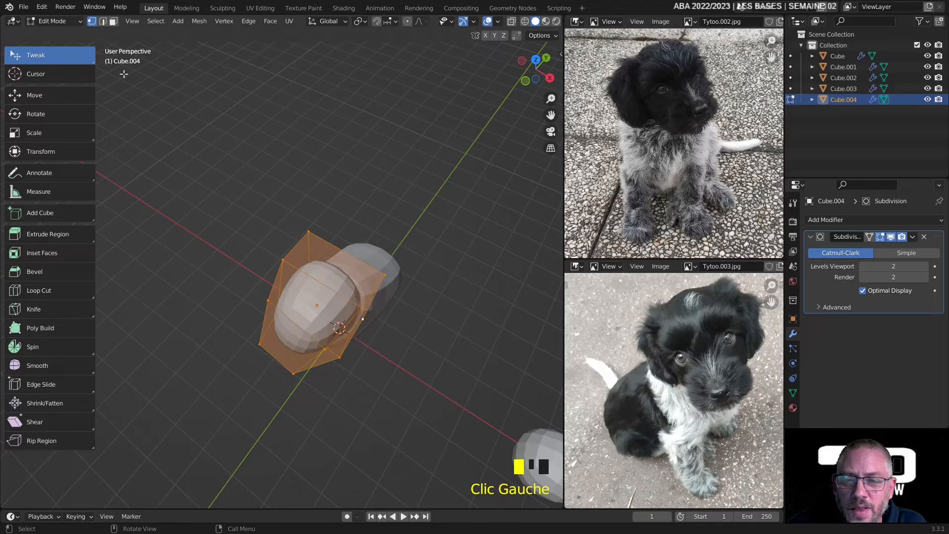
click(44, 117)
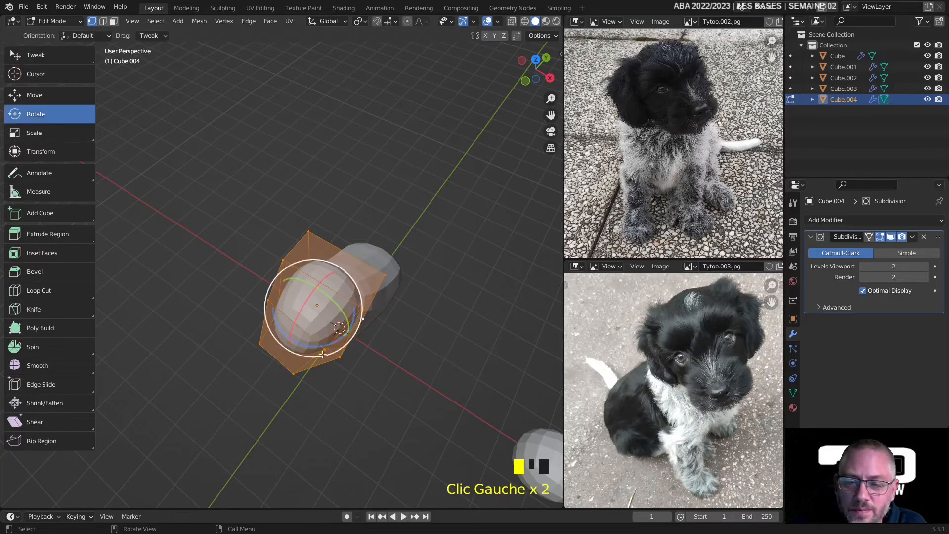
drag(323, 347, 271, 268)
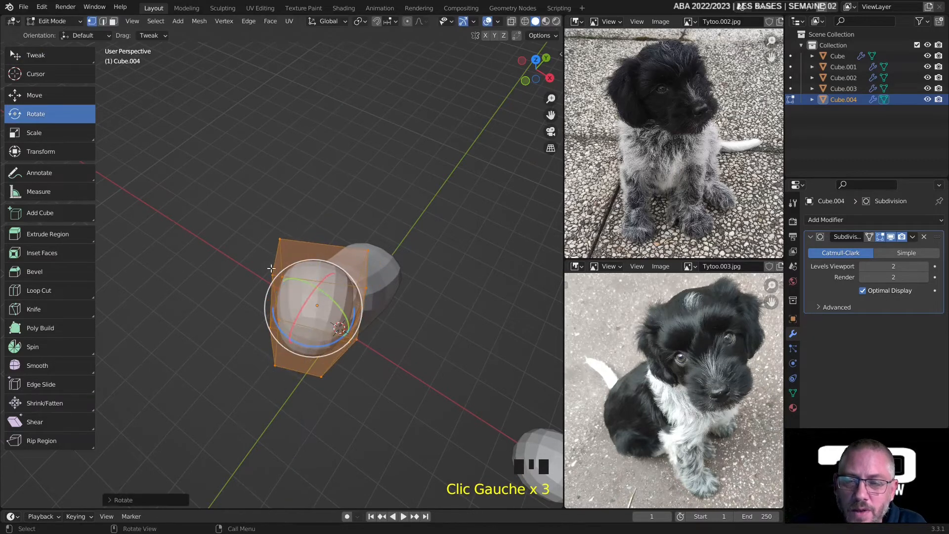
click(41, 99)
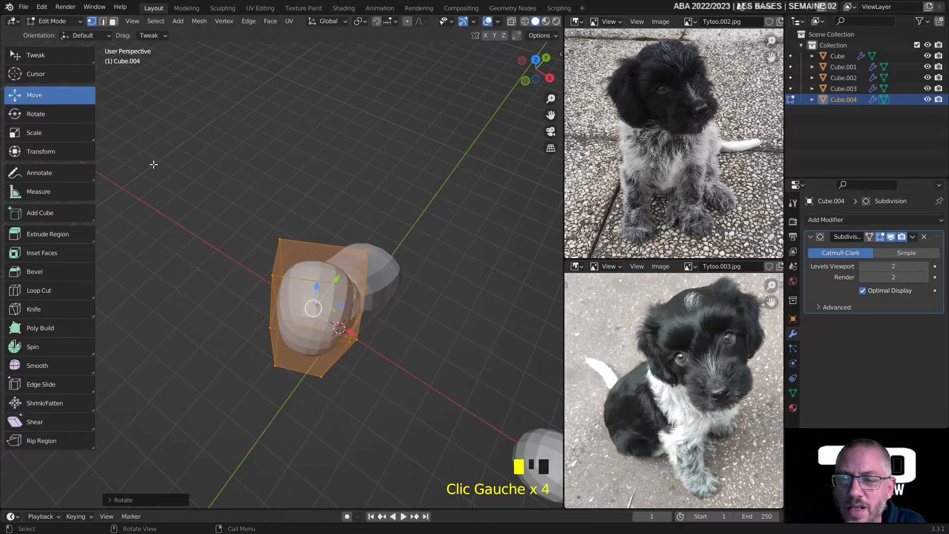
click(32, 55)
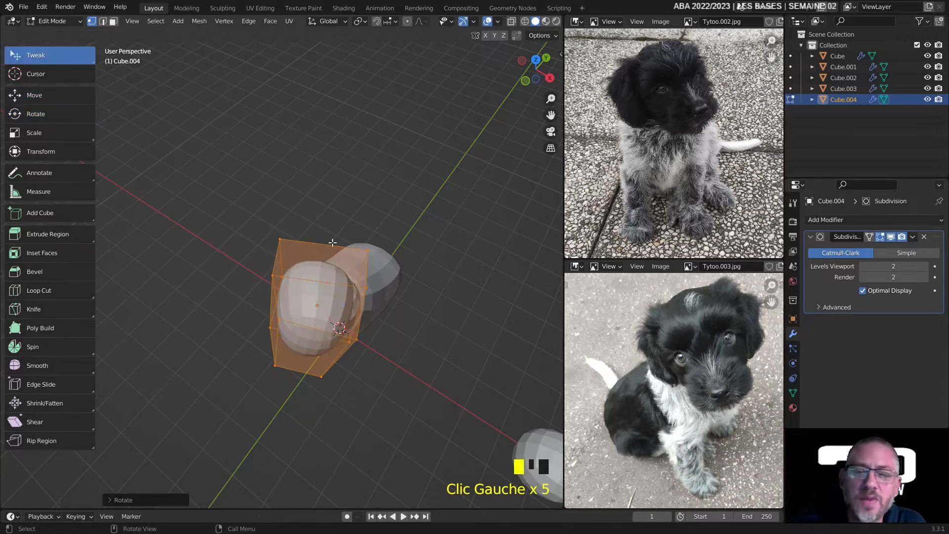
click(280, 236)
click(280, 236)
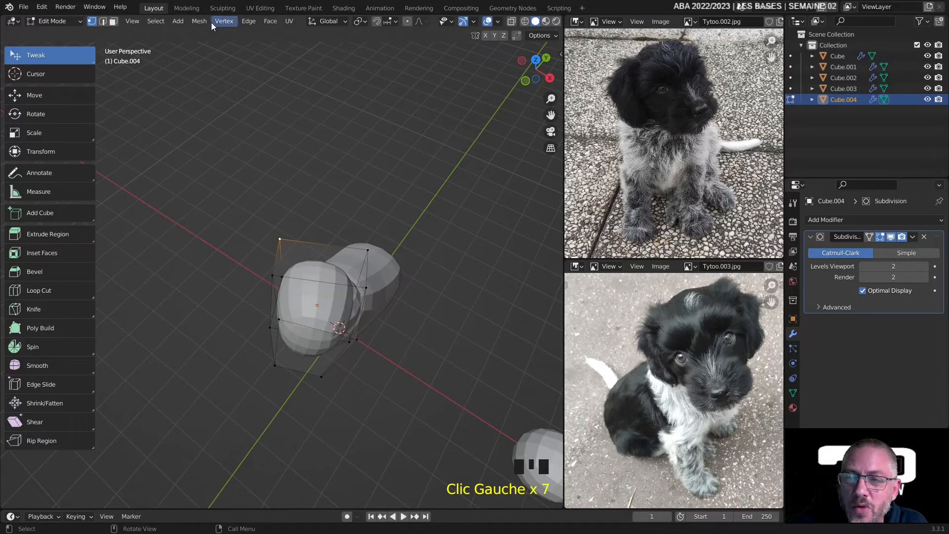
click(156, 21)
click(165, 35)
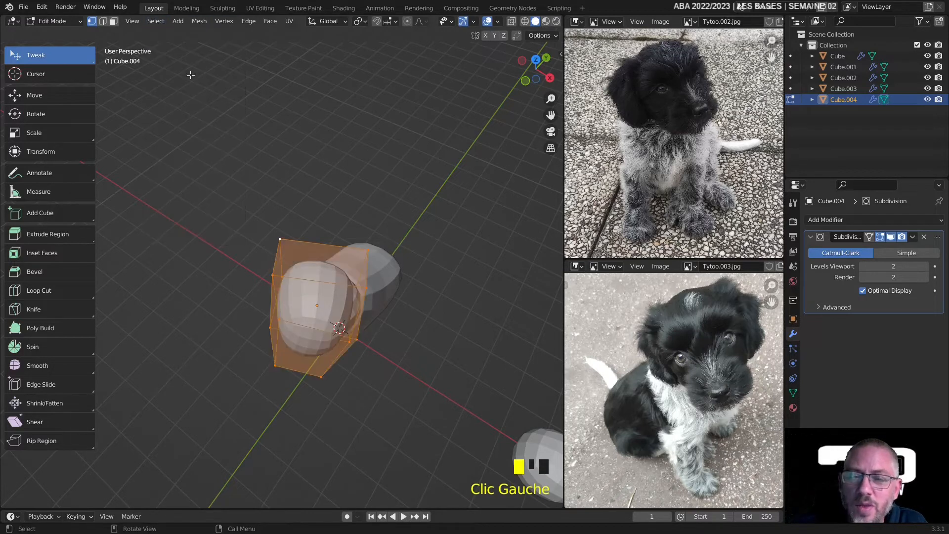
click(279, 236)
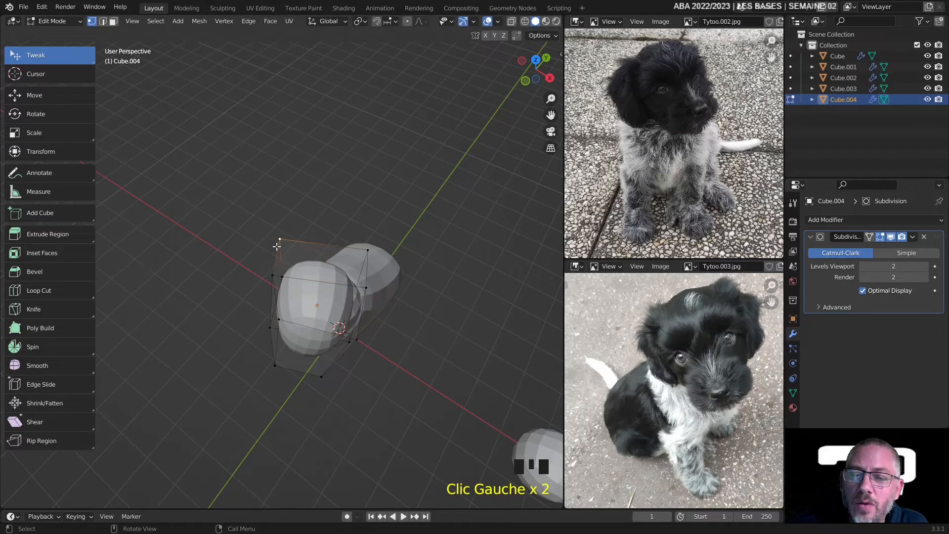
Select all the head's vertices and shift them sideways along the X axis with the Move tool
click(156, 21)
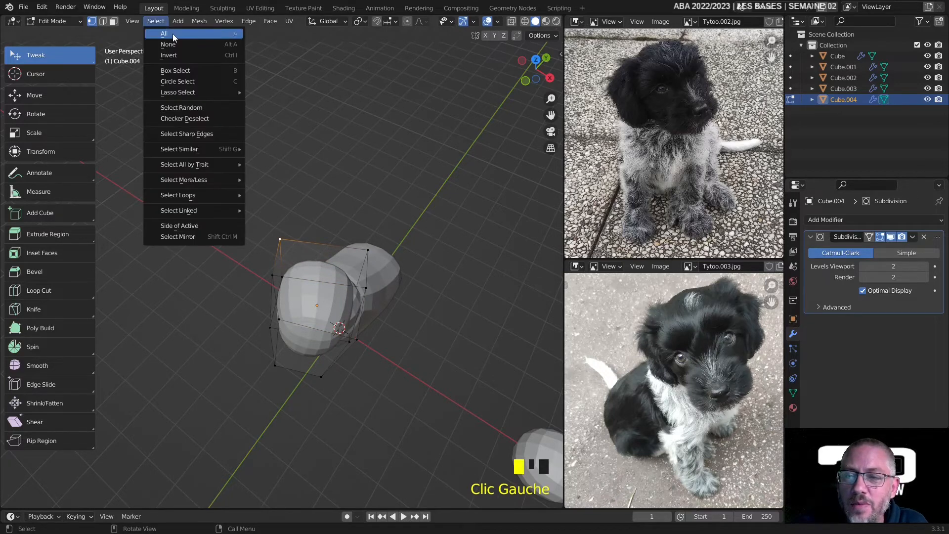
click(173, 34)
click(38, 97)
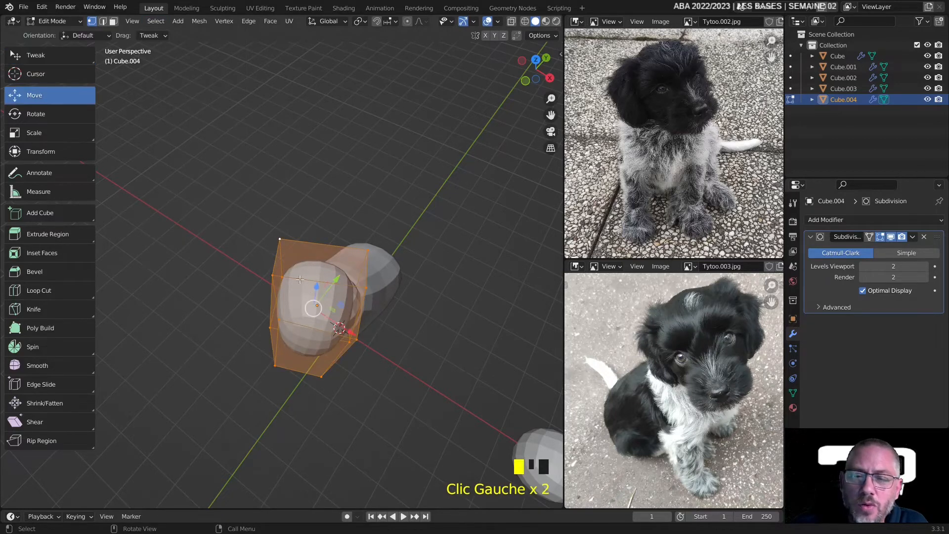
middle_drag(341, 304, 342, 224)
scroll(391, 212, up, 2)
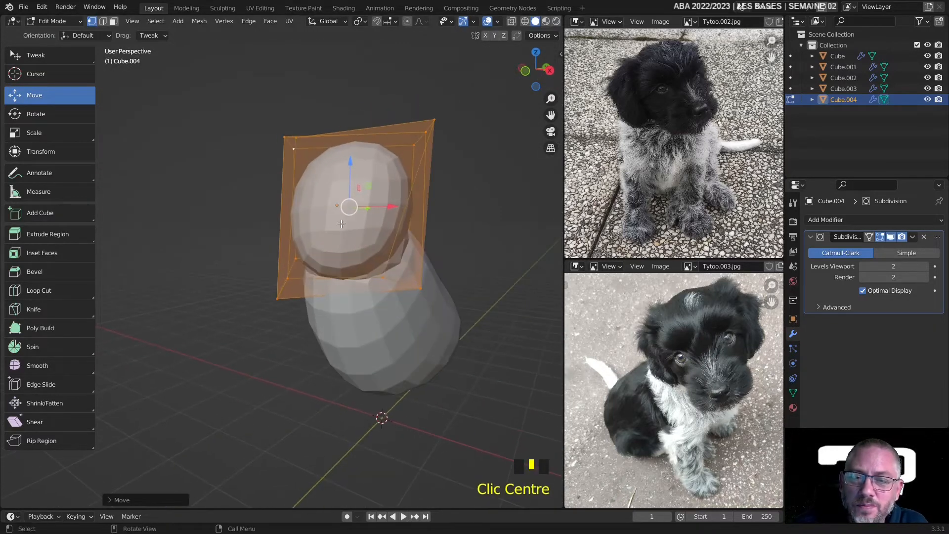
Return to the Tweak tool and adjust individual upper and rear vertices of the head's cage
click(34, 57)
click(286, 117)
drag(442, 114, 423, 119)
middle_drag(409, 281, 415, 173)
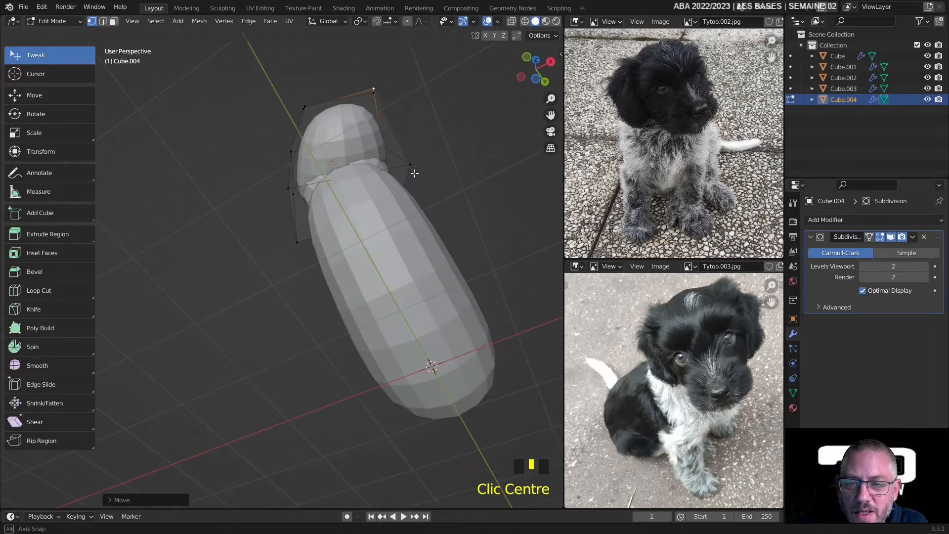
drag(373, 92, 374, 92)
middle_drag(374, 91, 369, 186)
drag(313, 153, 294, 157)
Refine the head's rounded shape by moving more corner vertices inward, working around the cage from several sides
middle_drag(318, 159, 425, 240)
drag(330, 216, 310, 188)
drag(332, 97, 324, 127)
middle_drag(330, 106, 312, 54)
drag(301, 153, 305, 178)
middle_drag(346, 184, 311, 151)
drag(297, 141, 311, 169)
drag(435, 155, 431, 158)
Select all the head's vertices and enlarge the head slightly with the Scale tool
middle_drag(431, 158, 215, 184)
scroll(237, 205, down, 3)
middle_drag(255, 223, 262, 228)
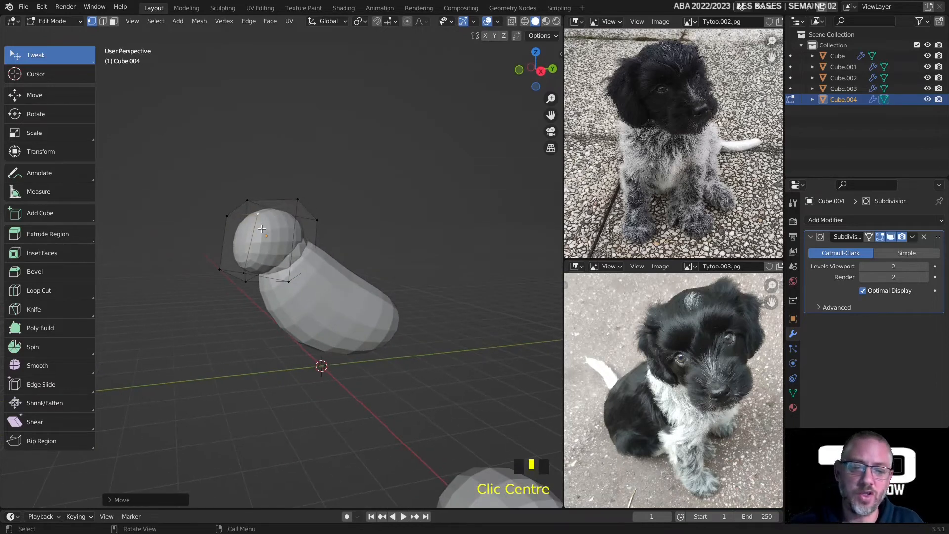
click(163, 22)
click(166, 32)
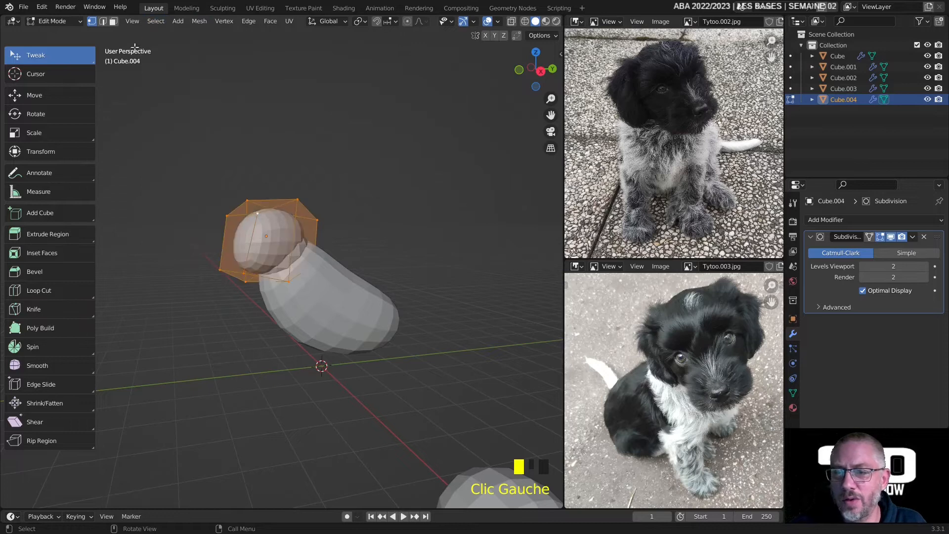
click(44, 130)
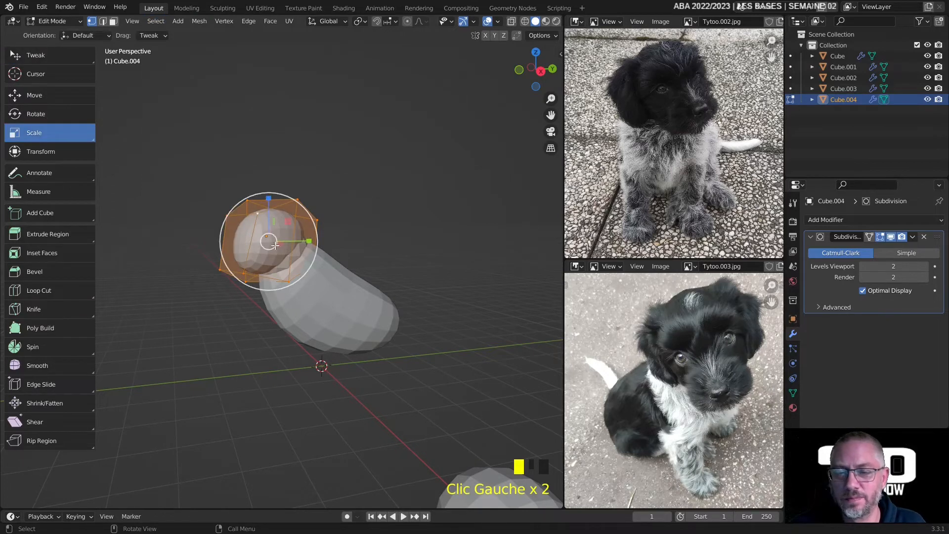
mouse_move(283, 267)
mouse_down()
mouse_move(309, 302)
mouse_move(287, 275)
mouse_up()
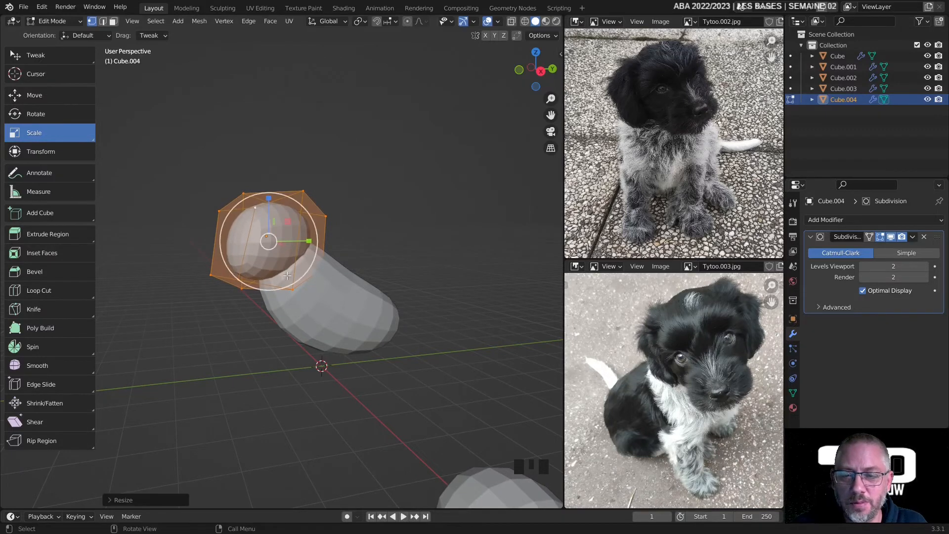
Move the enlarged head slightly forward and up, and shift it along X to centre it over the body
click(40, 97)
drag(270, 243, 264, 239)
middle_drag(286, 228, 357, 206)
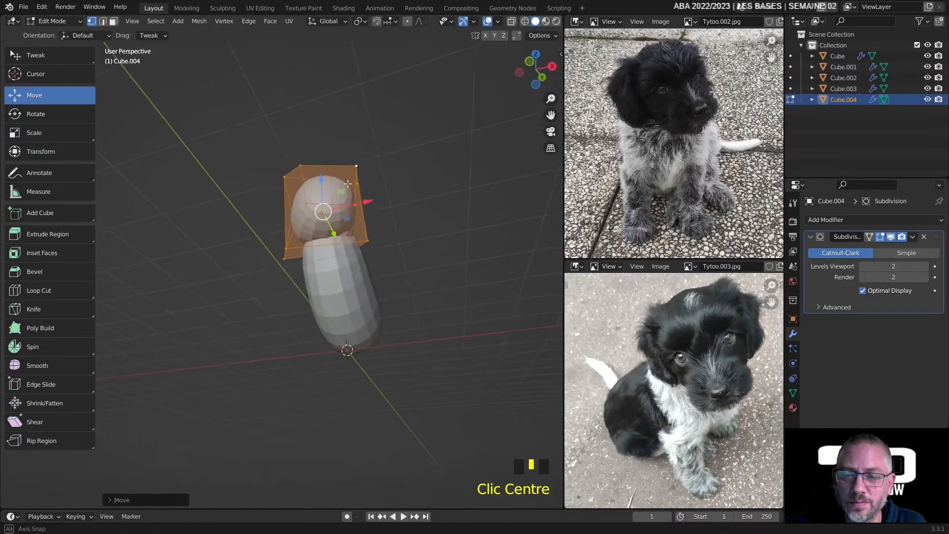
drag(360, 204, 373, 201)
middle_drag(373, 201, 418, 232)
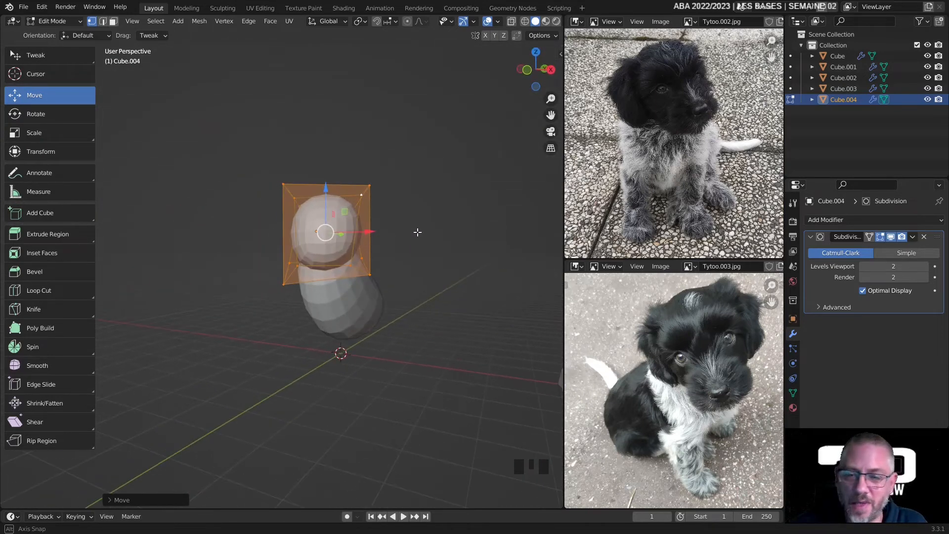
Finish editing the head by returning to the Tweak tool and Object Mode, and deselect the head
click(79, 35)
click(92, 23)
click(43, 55)
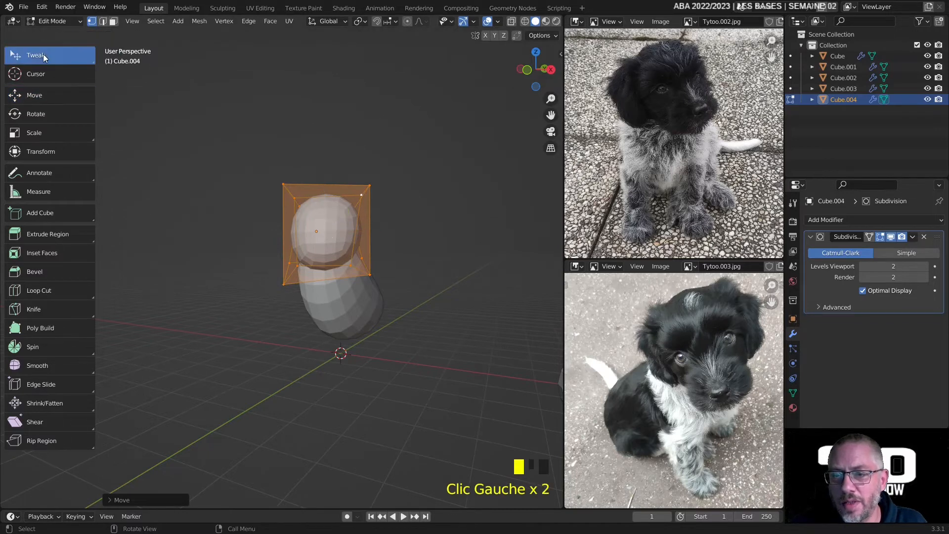
click(49, 21)
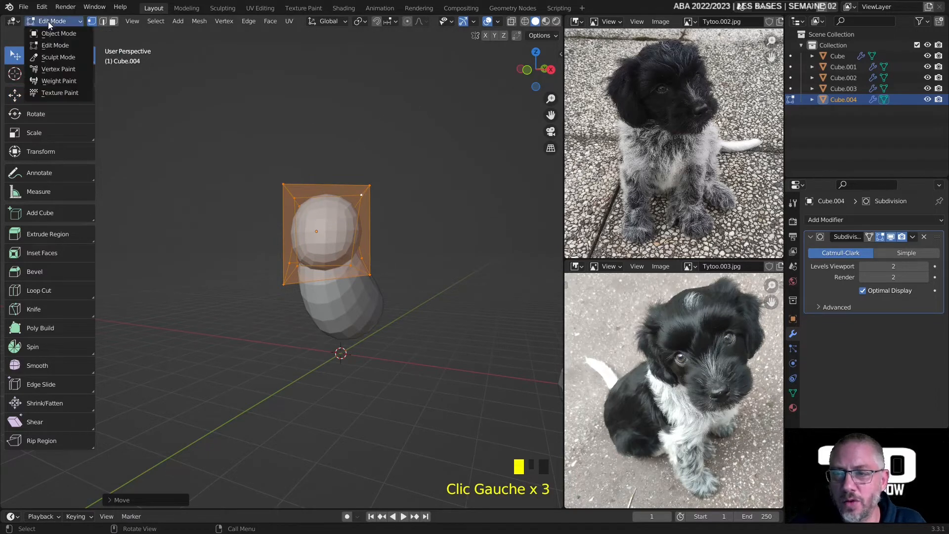
click(57, 39)
click(381, 238)
Duplicate the spare sphere beside the model and place the copy at the puppy's head
middle_drag(381, 238, 387, 246)
scroll(369, 277, down, 2)
middle_drag(370, 277, 414, 234)
click(412, 314)
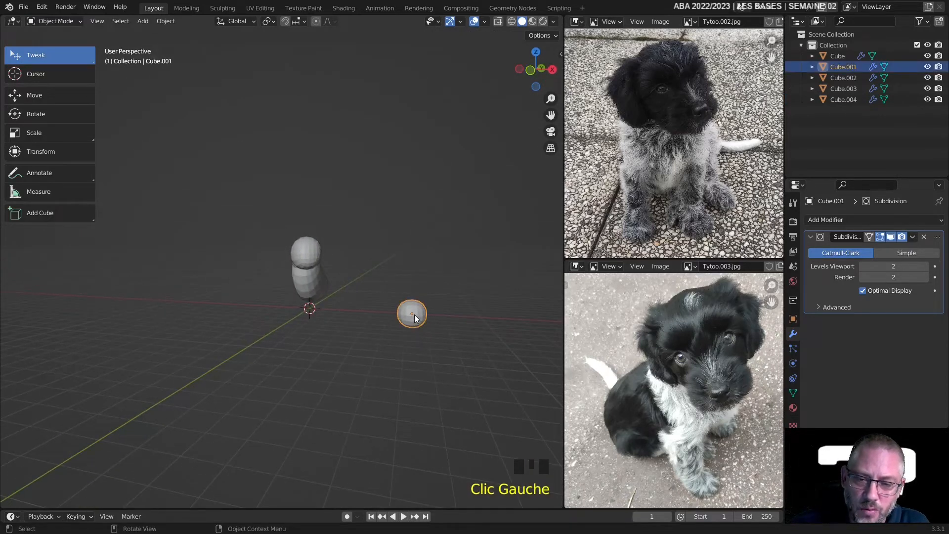
right_click(412, 313)
click(412, 313)
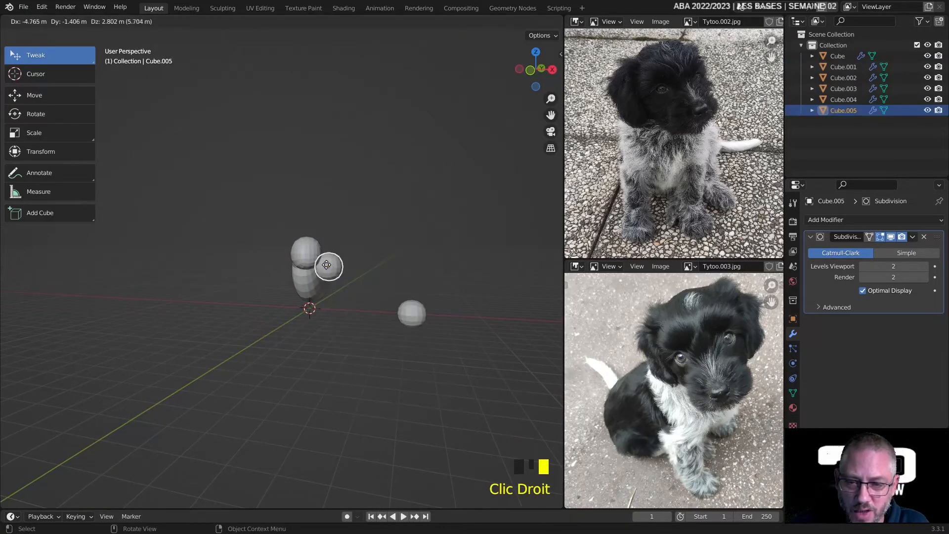
click(307, 254)
Move the duplicated sphere forward so it protrudes from the front of the head as the muzzle
middle_drag(308, 254, 121, 192)
scroll(224, 255, up, 5)
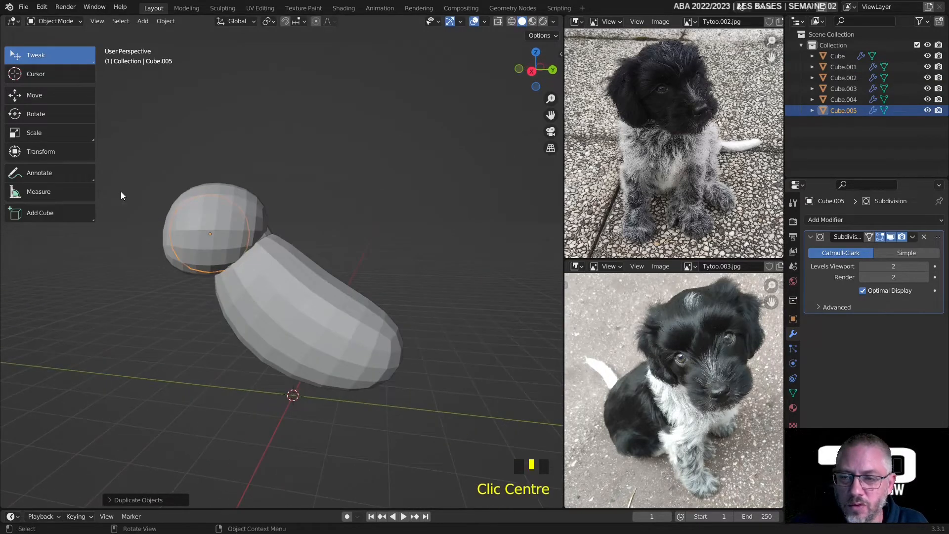
click(46, 92)
drag(222, 234, 186, 239)
click(187, 240)
middle_drag(210, 233, 125, 147)
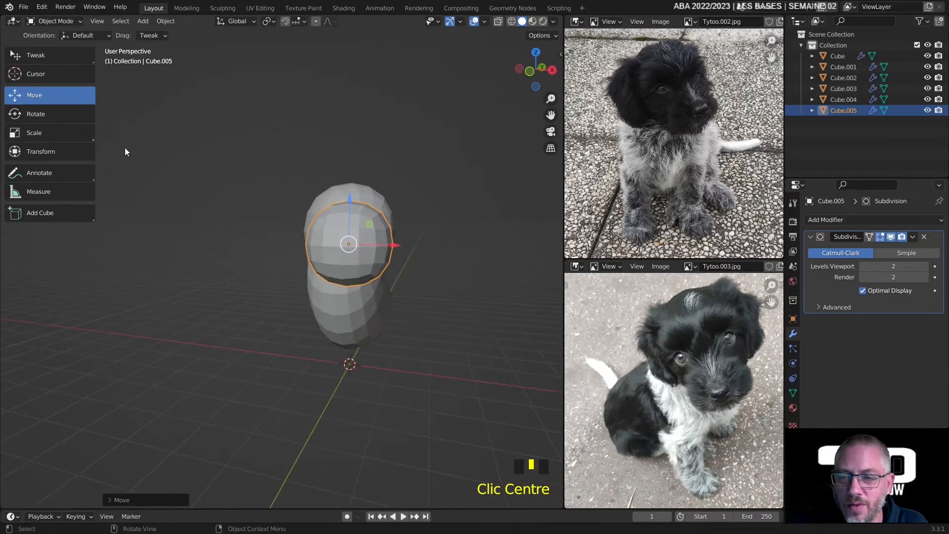
Enter Edit Mode on the muzzle sphere and rotate its mesh, seen from above, to align with the head
click(60, 21)
click(61, 44)
middle_drag(267, 218, 298, 290)
scroll(316, 282, up, 1)
shift+middle_drag(363, 263, 218, 205)
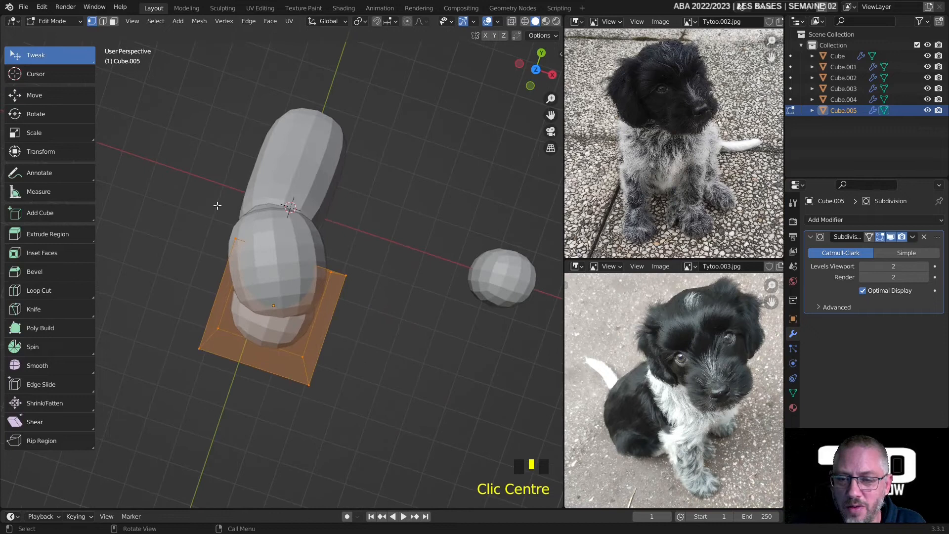
click(30, 114)
drag(318, 326, 331, 301)
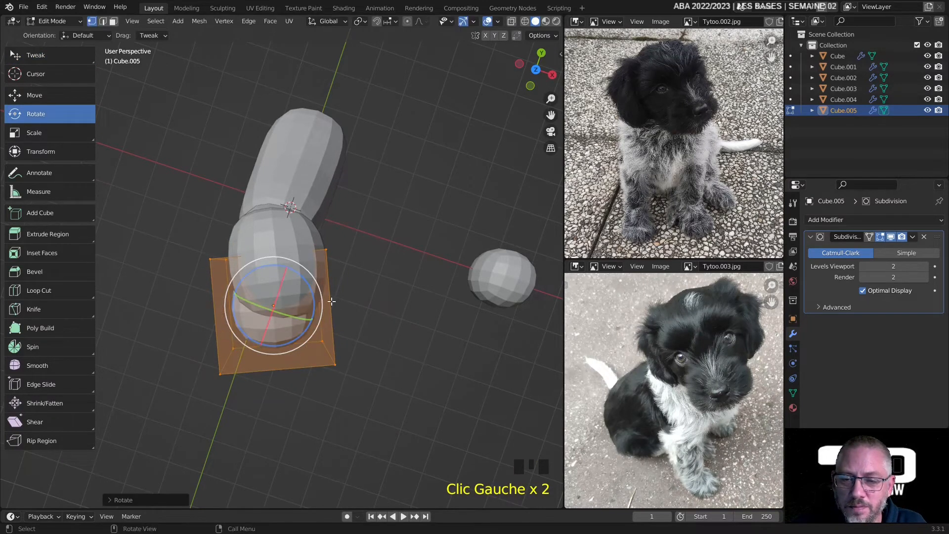
Shift the muzzle mesh sideways to centre it on the head and adjust its size slightly with the Scale tool
click(40, 99)
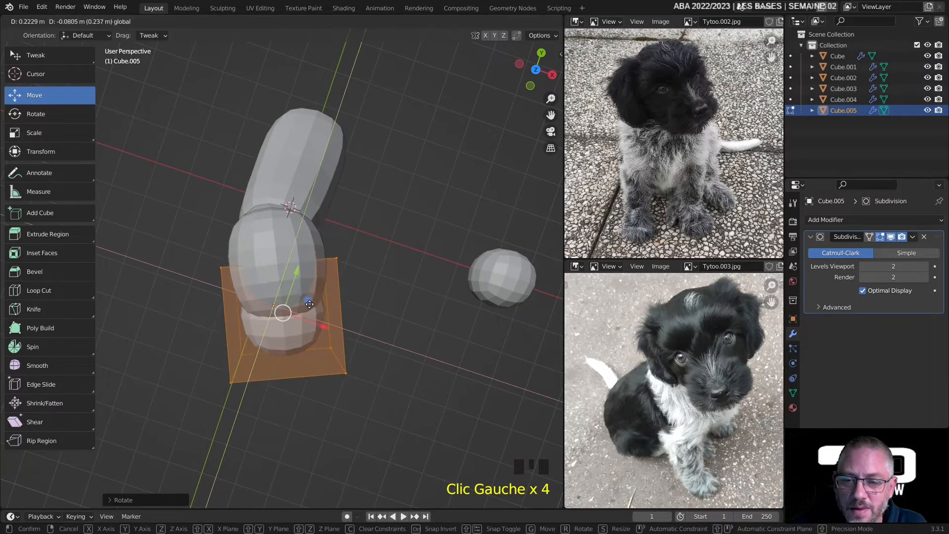
middle_drag(298, 295, 93, 158)
click(31, 134)
drag(275, 265, 287, 265)
middle_drag(412, 240, 367, 223)
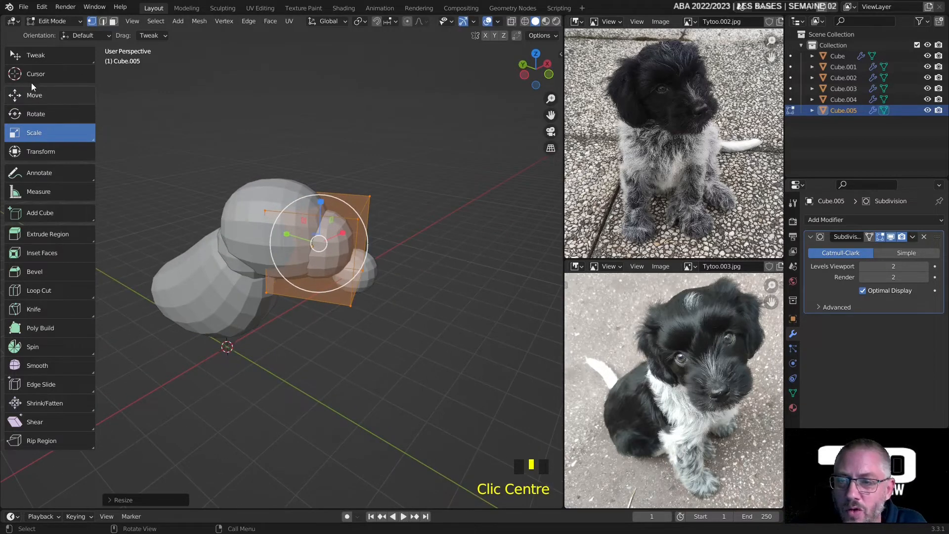
Pull the two upper front corner vertices of the muzzle's cage inward and down with the Tweak tool
click(34, 57)
middle_drag(264, 187, 374, 203)
click(367, 187)
click(368, 187)
drag(364, 191, 385, 216)
middle_drag(385, 215, 353, 216)
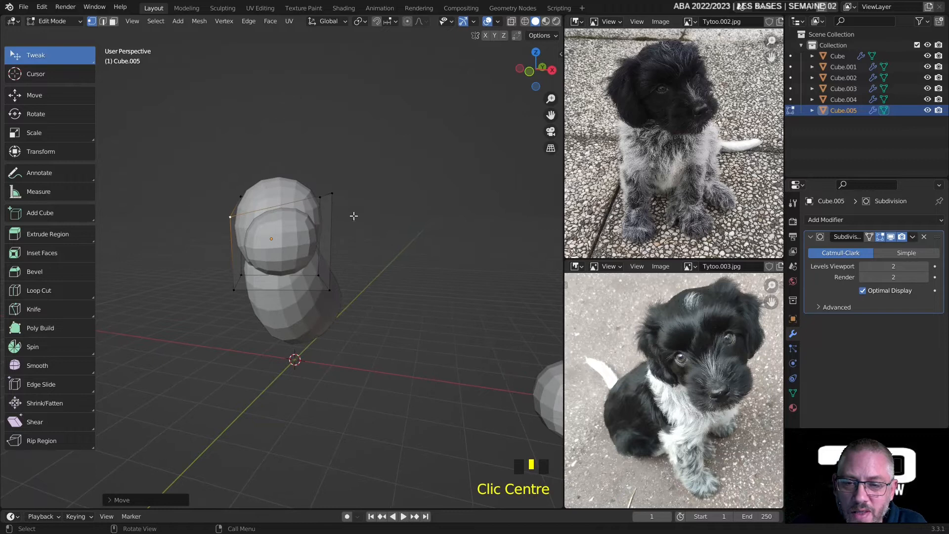
drag(336, 190, 324, 210)
Reposition further front and side corner vertices of the muzzle's cage, viewing it from several angles
middle_drag(324, 210, 299, 339)
drag(287, 346, 279, 358)
middle_drag(280, 359, 256, 234)
drag(246, 263, 228, 278)
drag(321, 275, 318, 272)
middle_drag(318, 272, 290, 221)
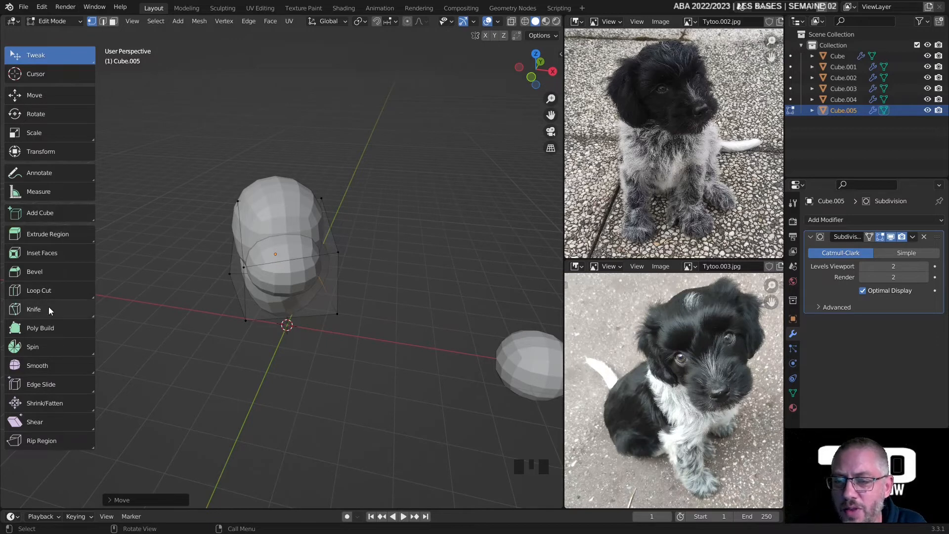
Add one vertical loop cut through the middle of the muzzle and raise an upper vertex of the new loop
click(39, 290)
click(279, 264)
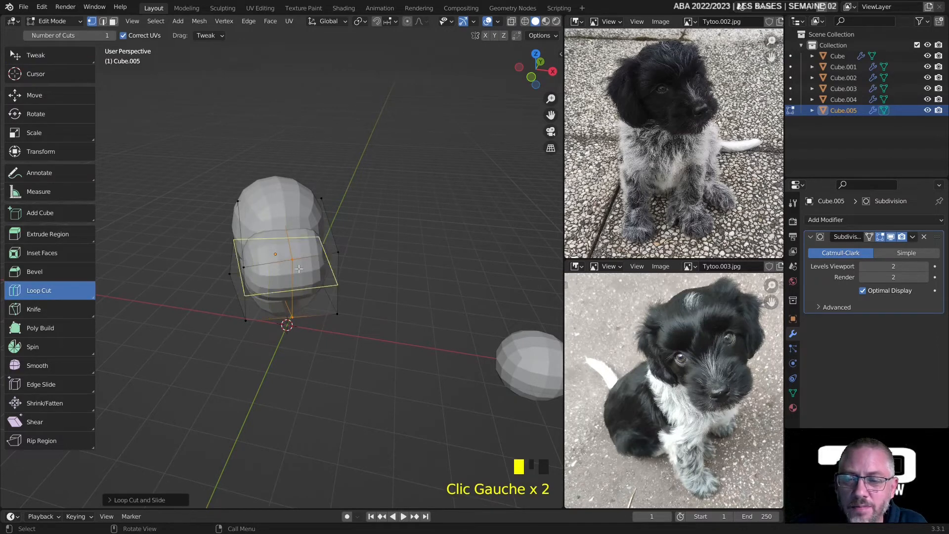
click(43, 57)
middle_drag(112, 108, 394, 221)
click(270, 192)
middle_drag(270, 192, 275, 207)
drag(275, 206, 274, 178)
Move the muzzle's upper front corner vertices inward and down, and raise its lower corner vertices
middle_drag(274, 178, 283, 239)
drag(322, 223, 308, 241)
drag(233, 228, 253, 241)
middle_drag(252, 240, 328, 298)
drag(323, 291, 330, 274)
middle_drag(335, 274, 283, 280)
drag(332, 290, 333, 270)
Reshape the muzzle's underside by moving its lower vertices, and lower the front corners to taper the tip
middle_drag(333, 271, 310, 280)
drag(283, 287, 280, 293)
middle_drag(280, 292, 323, 280)
drag(268, 285, 244, 292)
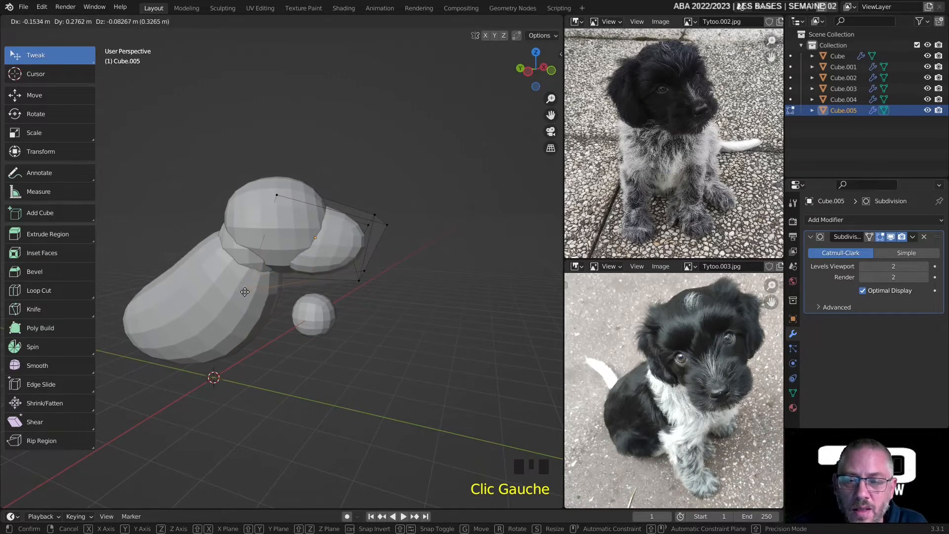
middle_drag(378, 220, 277, 211)
drag(278, 211, 245, 242)
drag(307, 224, 307, 242)
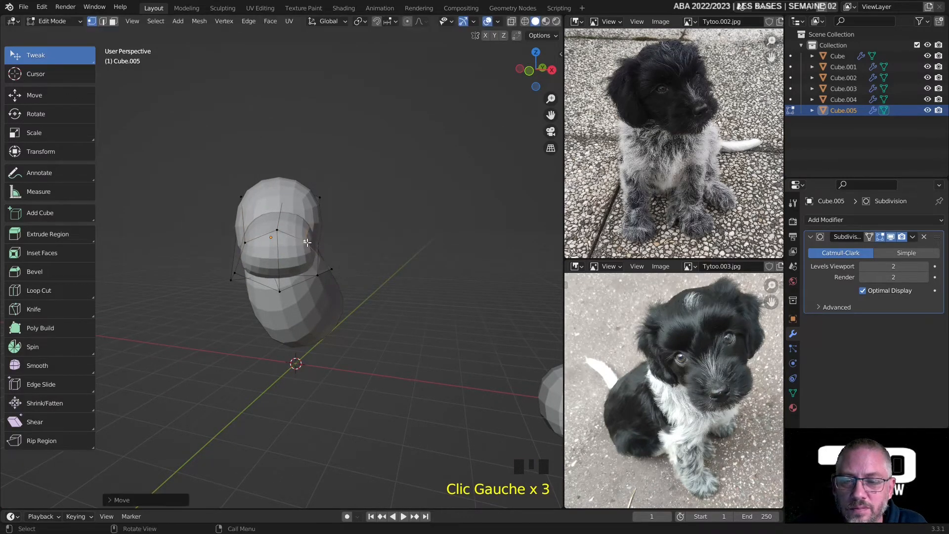
middle_drag(305, 241, 289, 194)
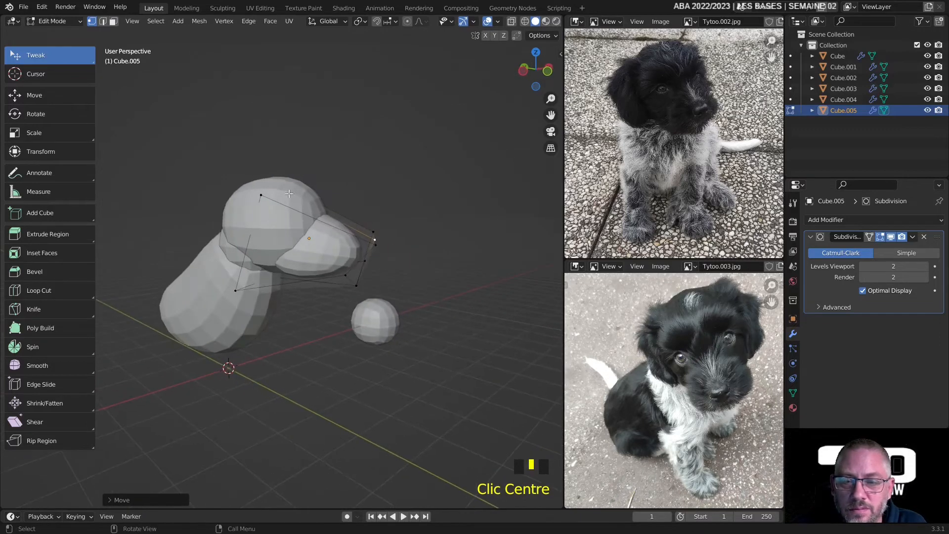
Adjust the muzzle cage's rear upper and side vertices so it blends into the head
mouse_move(267, 188)
mouse_down()
mouse_move(278, 176)
mouse_move(272, 193)
mouse_move(276, 176)
mouse_move(270, 183)
mouse_up()
middle_drag(270, 183, 259, 245)
drag(248, 251, 276, 236)
drag(285, 167, 277, 169)
middle_drag(410, 225, 430, 109)
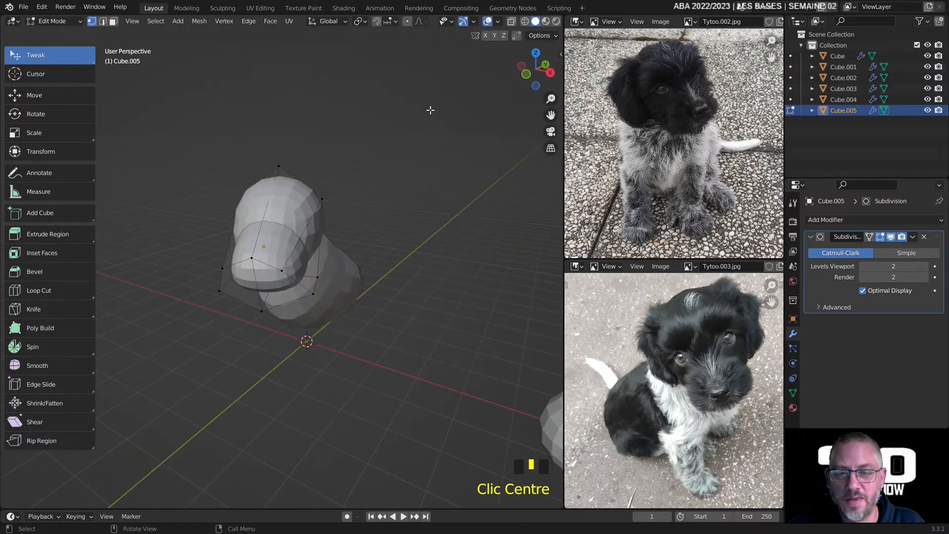
Turn on X-ray to reposition the muzzle's rear lower vertices hidden inside the head, and turn X-ray off again
click(511, 21)
middle_drag(402, 185, 290, 206)
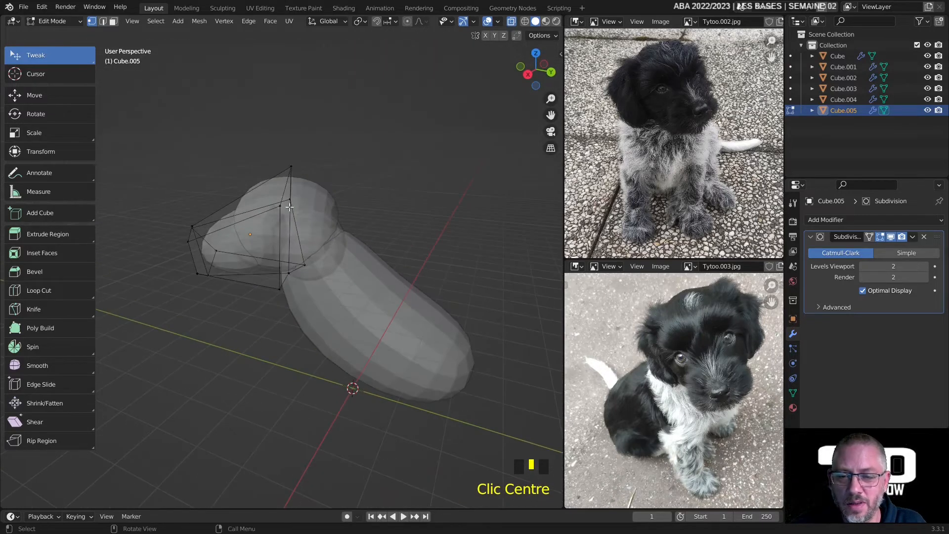
drag(279, 293, 302, 292)
middle_drag(305, 267, 326, 173)
middle_drag(329, 191, 261, 287)
drag(272, 279, 278, 292)
click(507, 22)
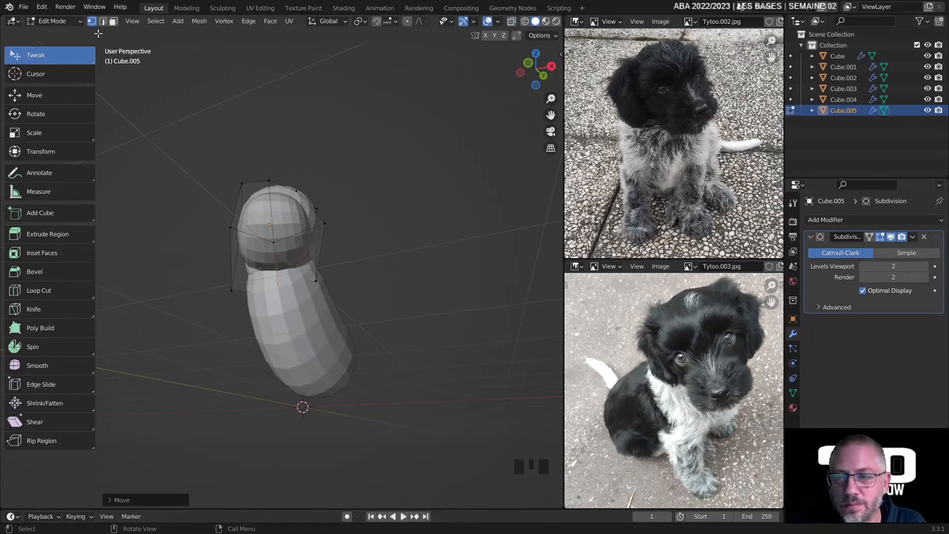
Return to Object Mode, nudge the whole muzzle slightly, and deselect it
click(58, 20)
click(53, 31)
middle_drag(321, 217, 304, 287)
drag(274, 292, 278, 285)
click(393, 283)
middle_drag(393, 284, 431, 298)
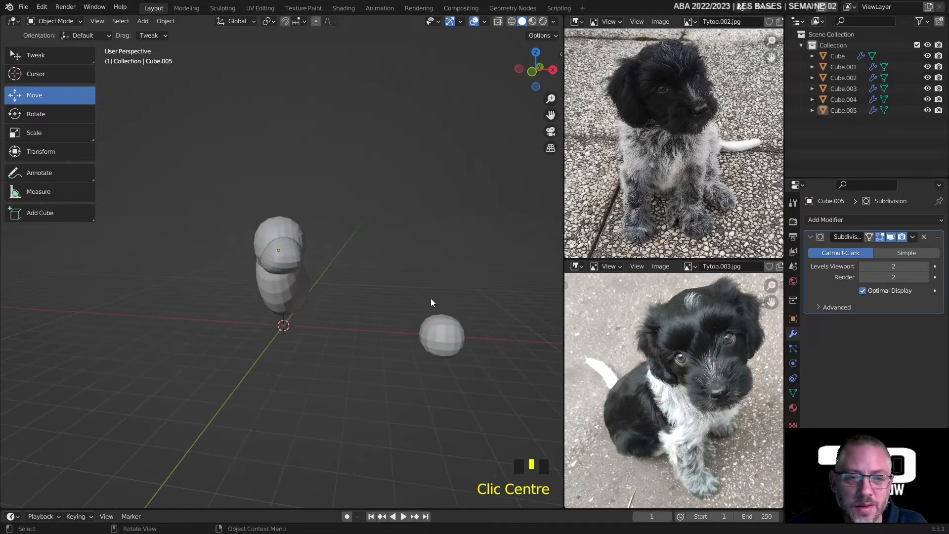
Duplicate the spare sphere and move the copy to the front of the muzzle as the nose
click(452, 334)
right_click(451, 330)
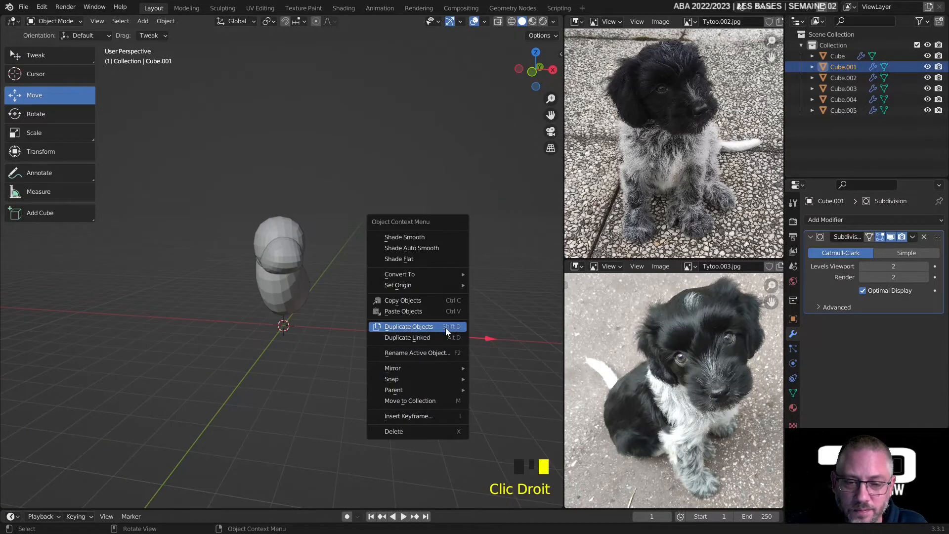
click(446, 328)
click(282, 240)
middle_drag(283, 239, 171, 362)
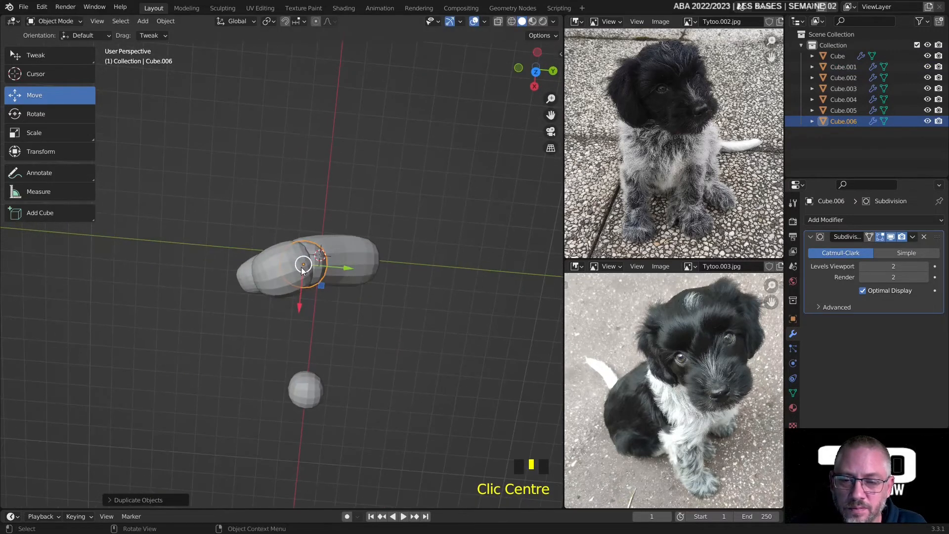
drag(307, 256, 240, 275)
middle_drag(240, 275, 264, 225)
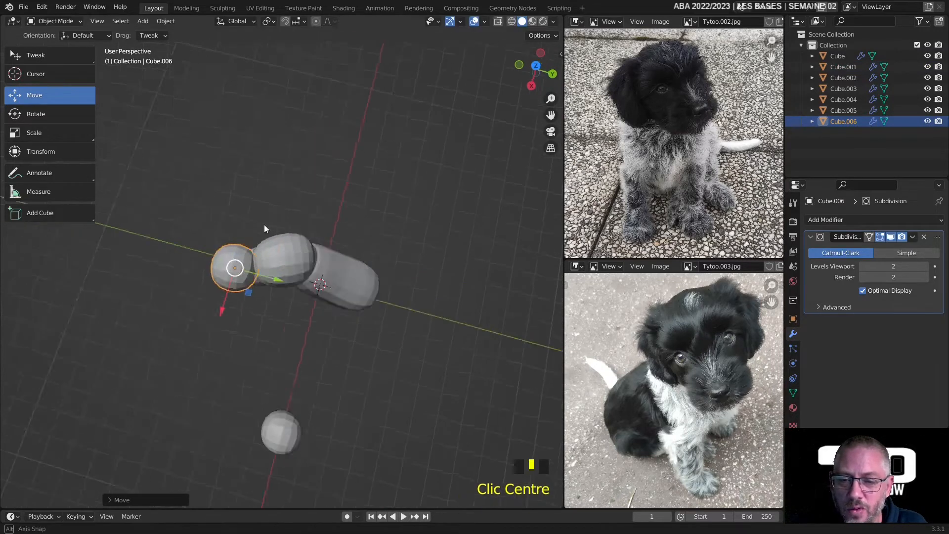
Scale the nose sphere down to a small ball at the front of the muzzle
scroll(264, 224, up, 6)
middle_drag(226, 257, 392, 255)
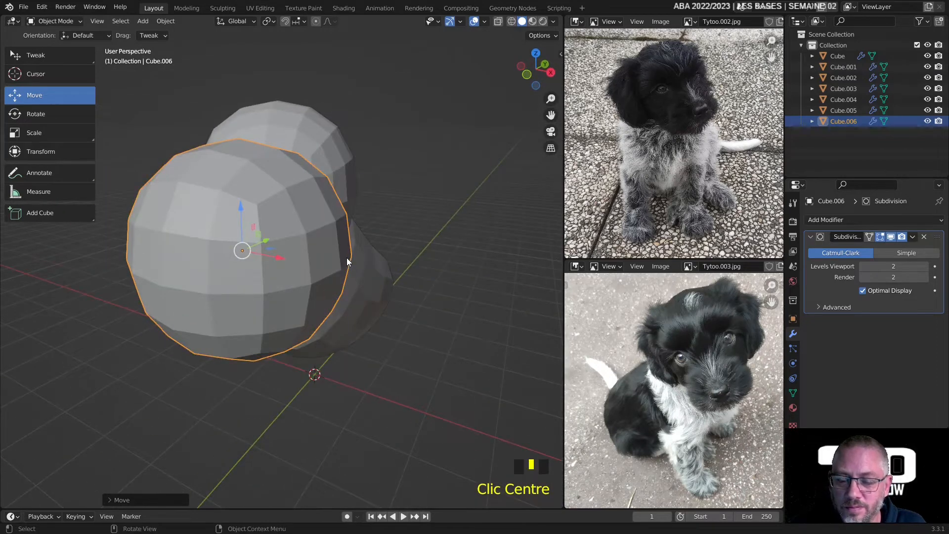
scroll(347, 261, down, 3)
click(46, 121)
click(46, 137)
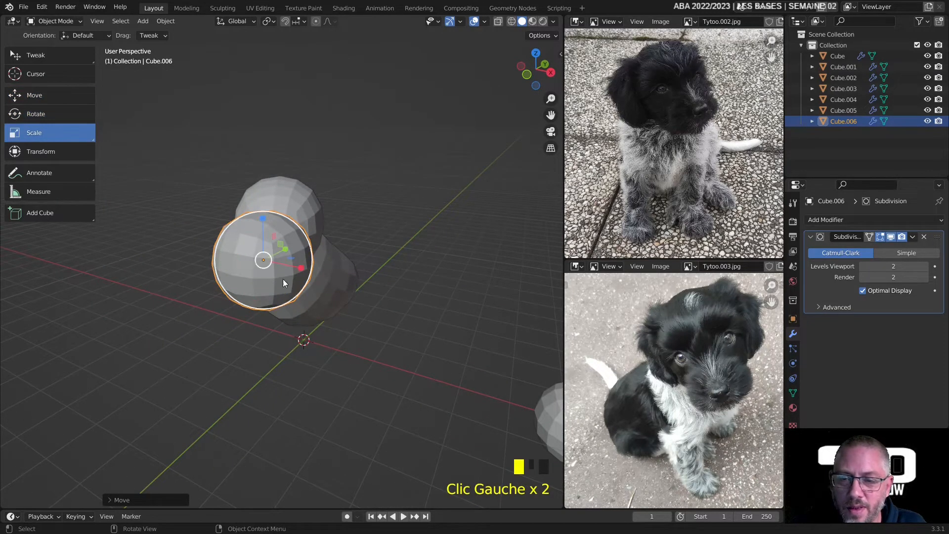
drag(267, 292, 248, 261)
middle_drag(247, 260, 201, 297)
scroll(209, 250, up, 2)
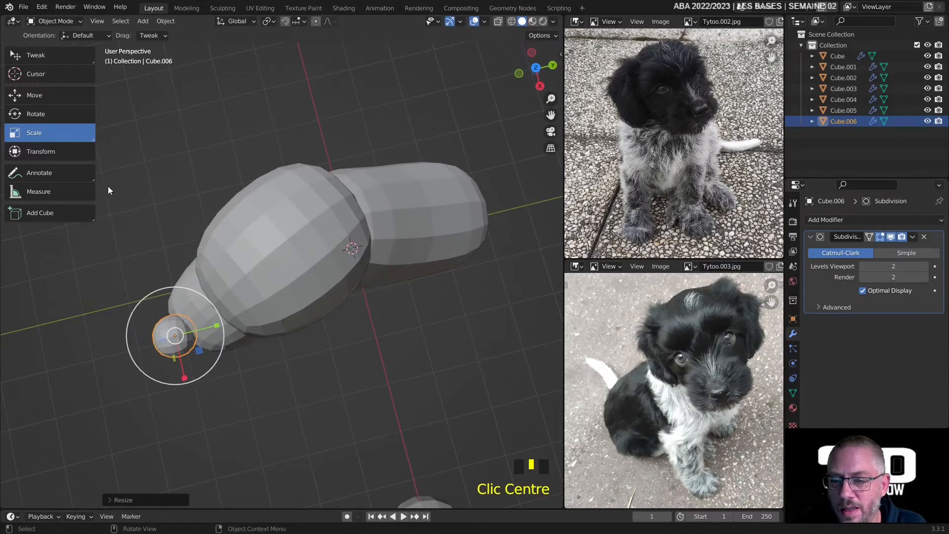
click(179, 335)
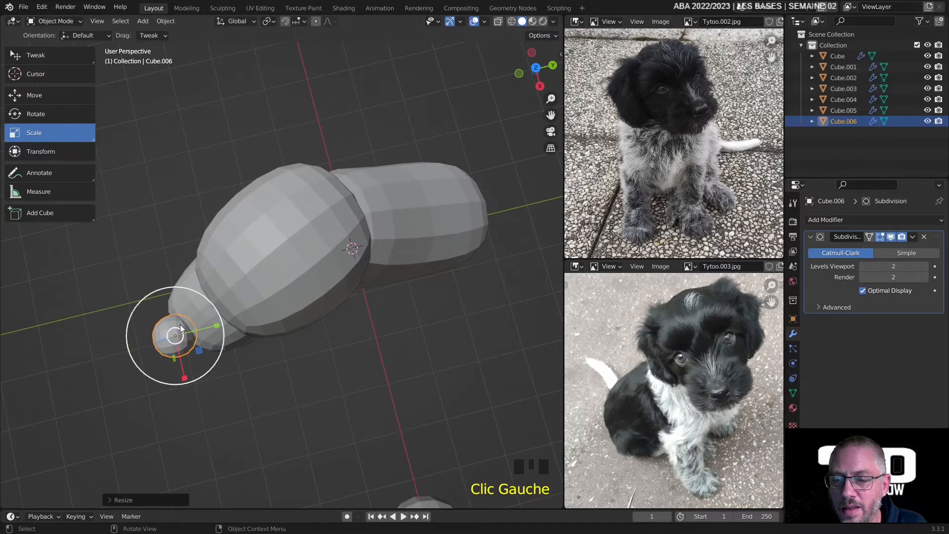
Move the small nose sphere onto the muzzle's tip, centred and partly embedded in it
click(48, 97)
drag(178, 344, 191, 330)
middle_drag(193, 326, 286, 186)
middle_drag(287, 184, 292, 129)
drag(286, 163, 284, 171)
middle_drag(284, 171, 273, 343)
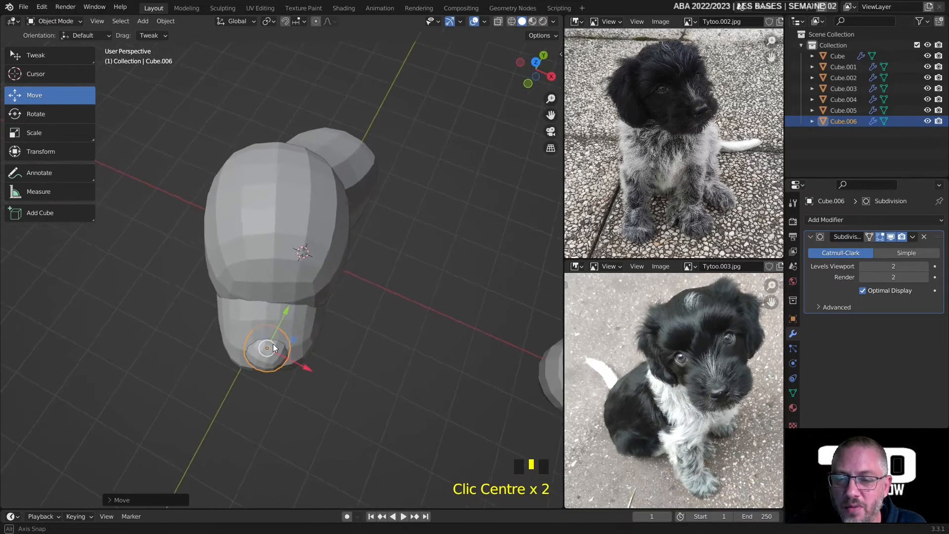
Duplicate the nose sphere and move the copy up and back to the front of the head as an eye
right_drag(265, 354, 265, 354)
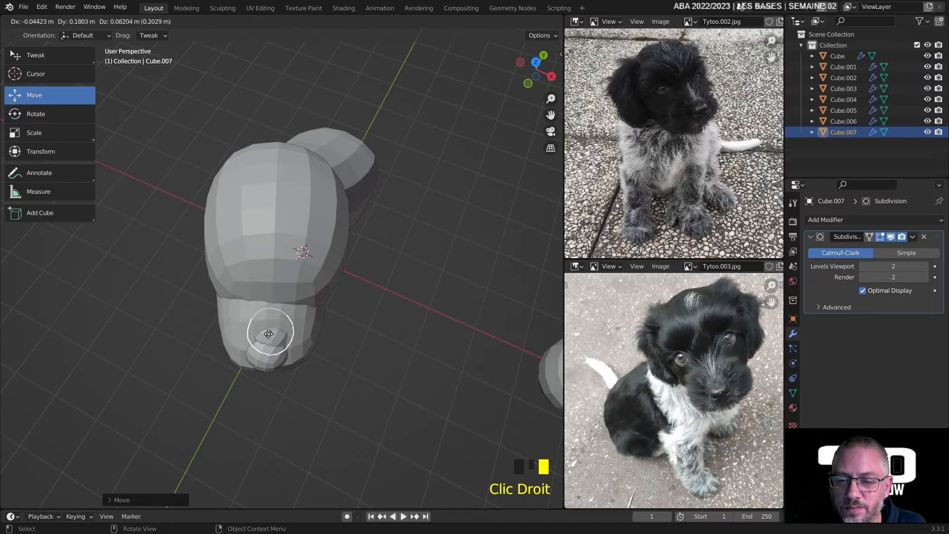
right_click(245, 291)
middle_drag(245, 291, 279, 208)
drag(272, 149, 277, 134)
middle_drag(277, 135, 340, 161)
drag(328, 165, 330, 169)
click(354, 180)
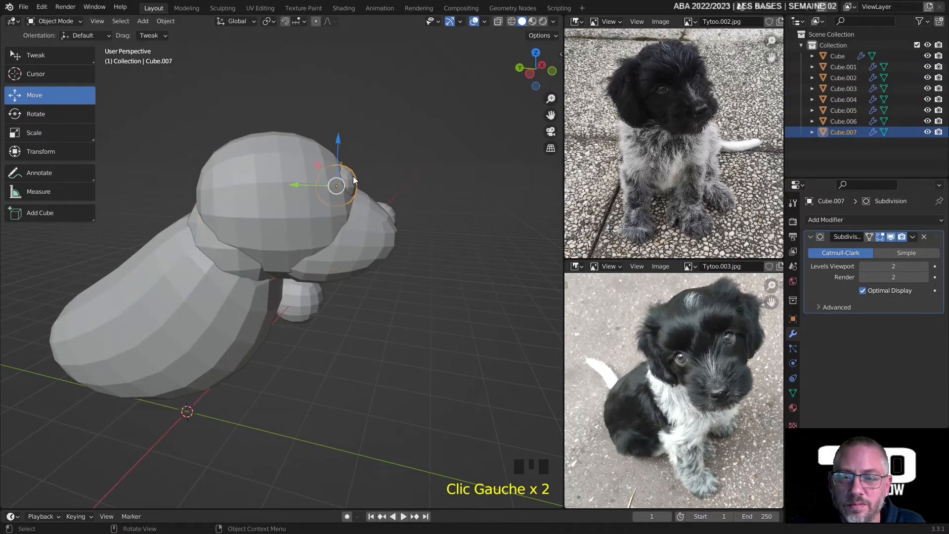
Adjust the eye sphere's size slightly and reposition it to one side of the head, just above the muzzle
middle_drag(345, 184, 275, 294)
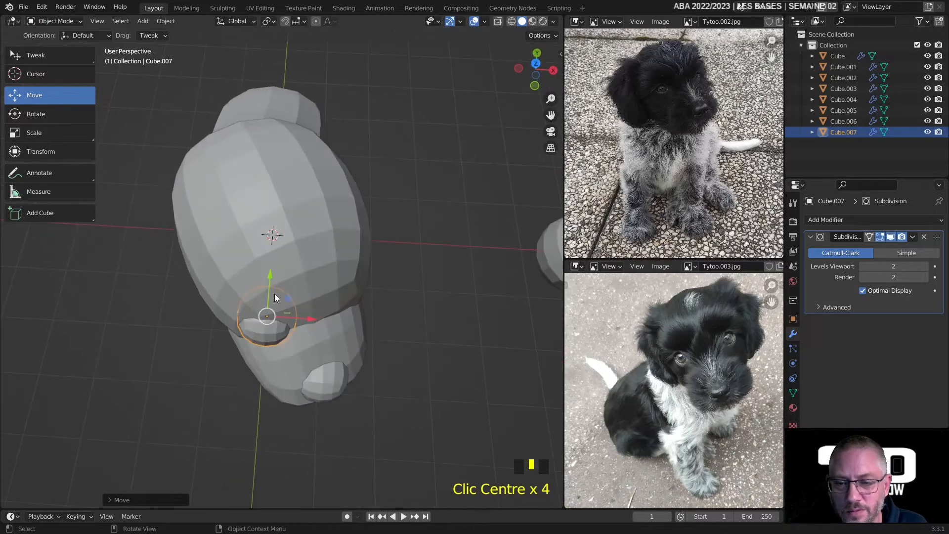
click(43, 133)
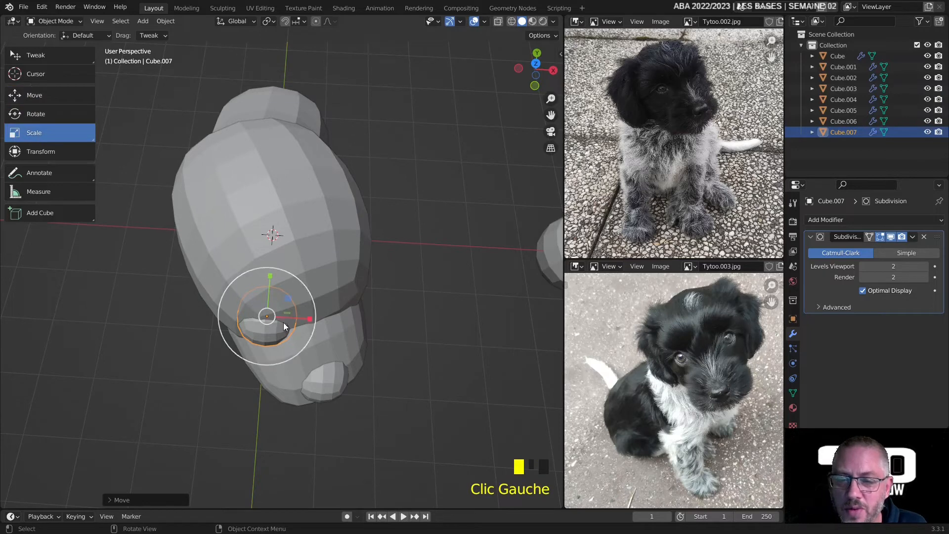
mouse_move(268, 284)
mouse_down()
mouse_move(271, 295)
mouse_move(267, 285)
mouse_up()
click(36, 99)
middle_drag(267, 285, 230, 266)
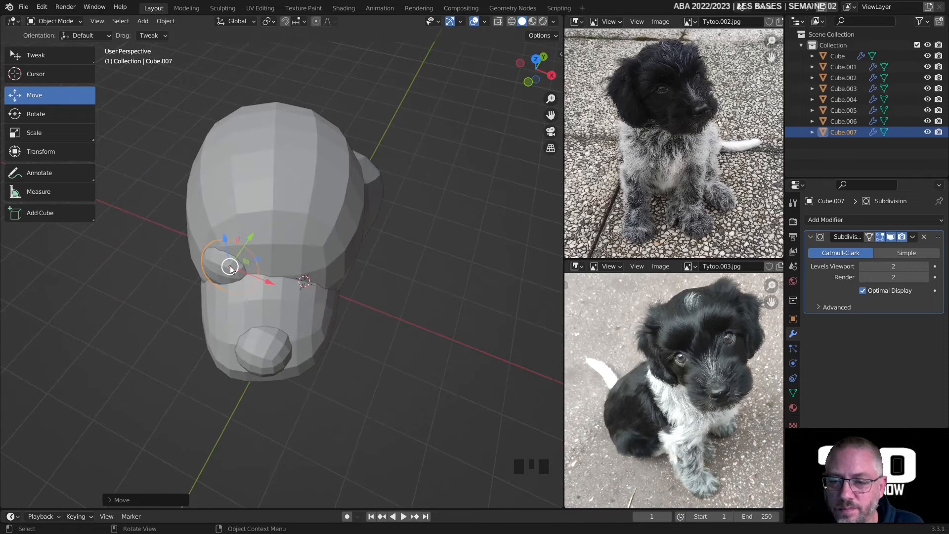
Duplicate the eye to the other side of the head and rotate the copy to mirror the first eye's orientation
right_click(230, 266)
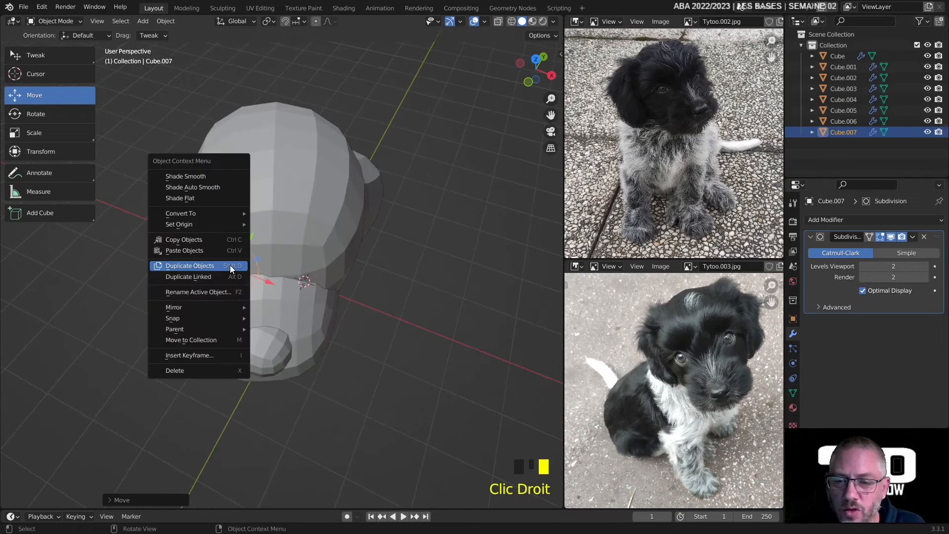
click(305, 275)
click(25, 111)
middle_drag(114, 163, 321, 373)
drag(312, 357, 359, 350)
middle_drag(359, 350, 368, 262)
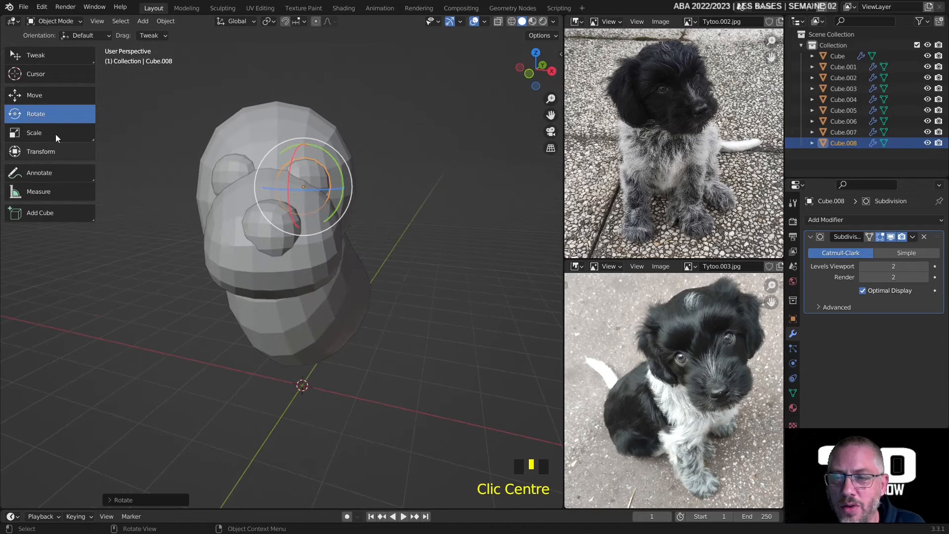
Nudge the second eye upward so it sits level with the first, and deselect it
click(28, 97)
click(325, 165)
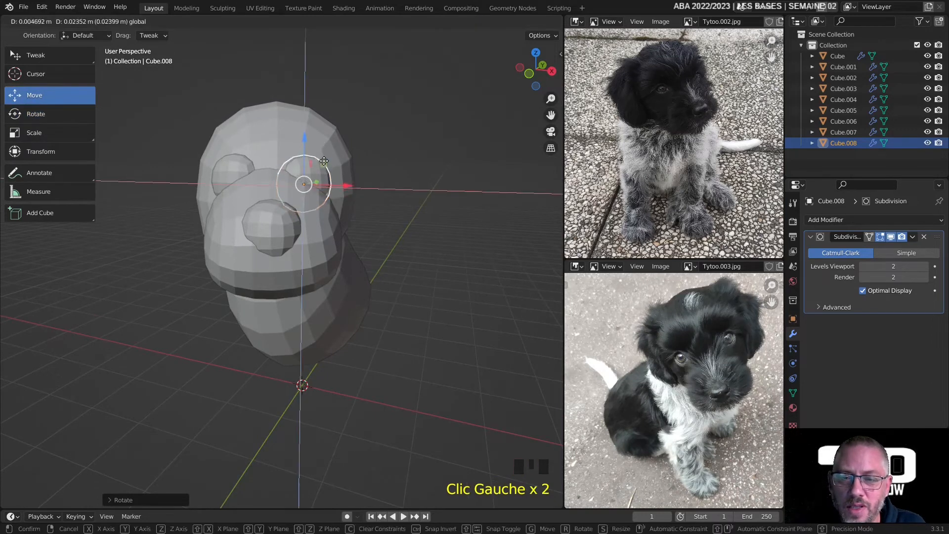
click(325, 158)
click(452, 207)
middle_drag(452, 207, 445, 277)
Rotate the nose sphere about the vertical axis to line it up with the muzzle
click(290, 371)
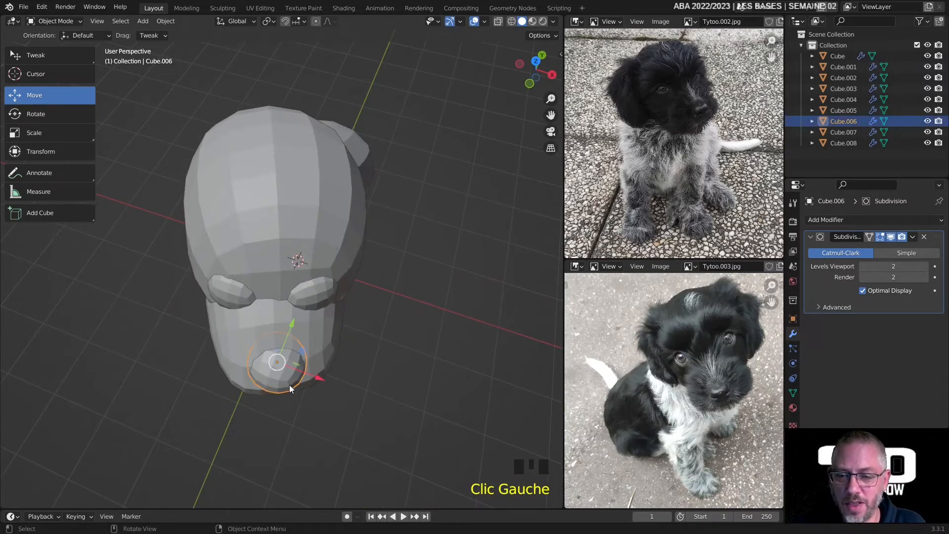
click(49, 117)
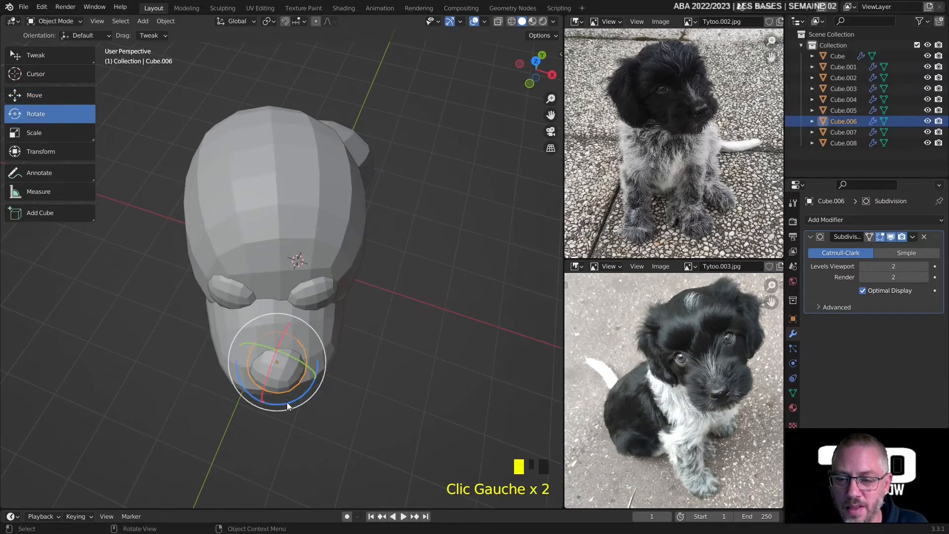
drag(288, 404, 369, 373)
click(369, 373)
middle_drag(369, 373, 352, 285)
scroll(329, 273, down, 2)
Duplicate the second eye, place the copy farther back on the head and scale it up as an ear
click(290, 235)
middle_drag(296, 243, 216, 245)
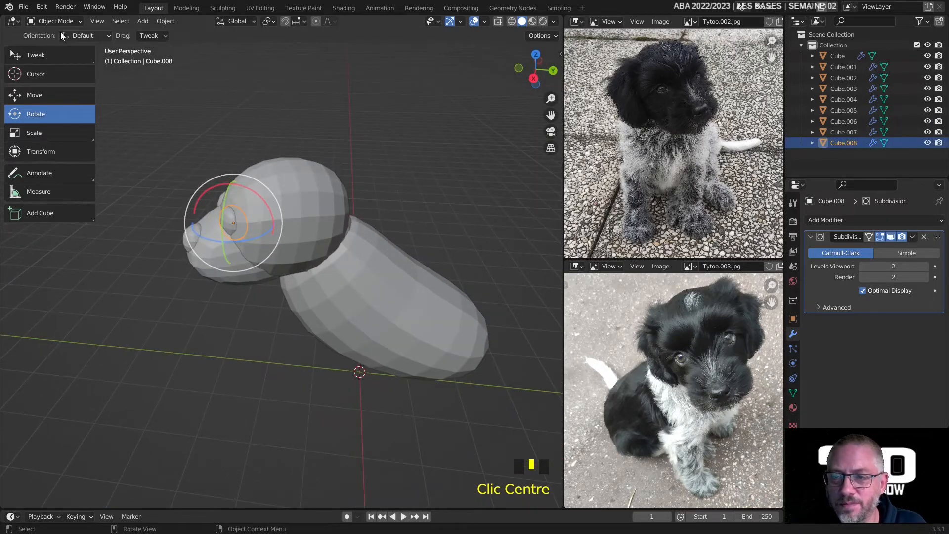
right_click(182, 194)
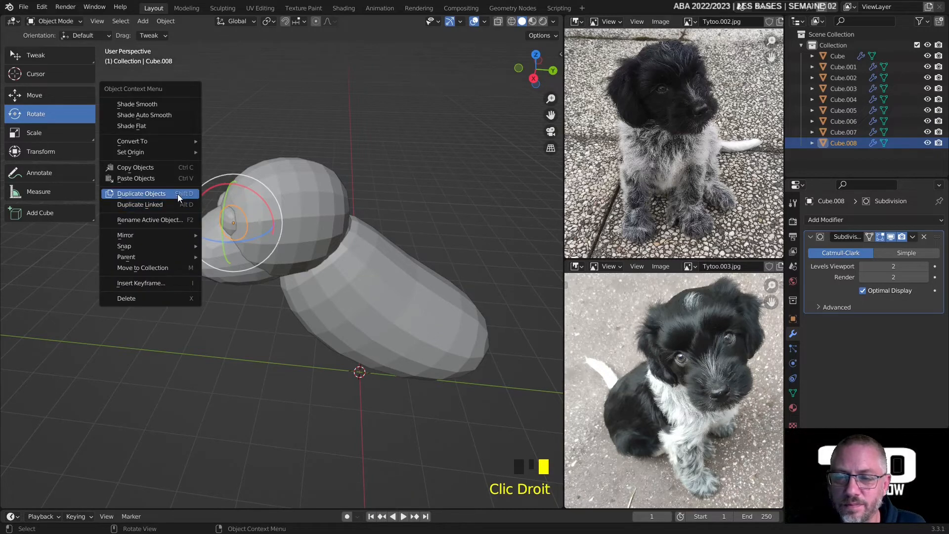
click(177, 193)
right_click(245, 174)
middle_drag(282, 178, 356, 163)
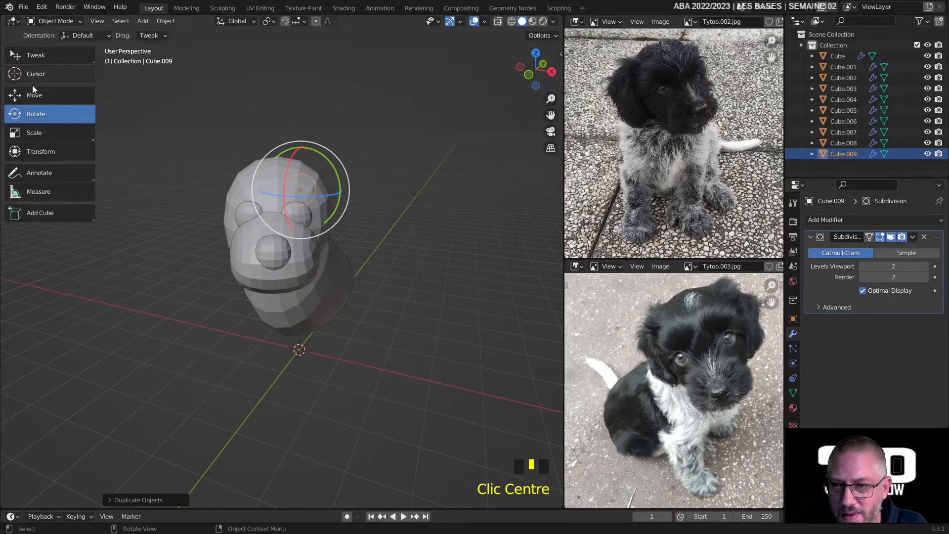
click(39, 133)
drag(308, 225, 340, 232)
mouse_move(340, 233)
middle_down()
mouse_move(255, 270)
mouse_move(247, 302)
middle_up()
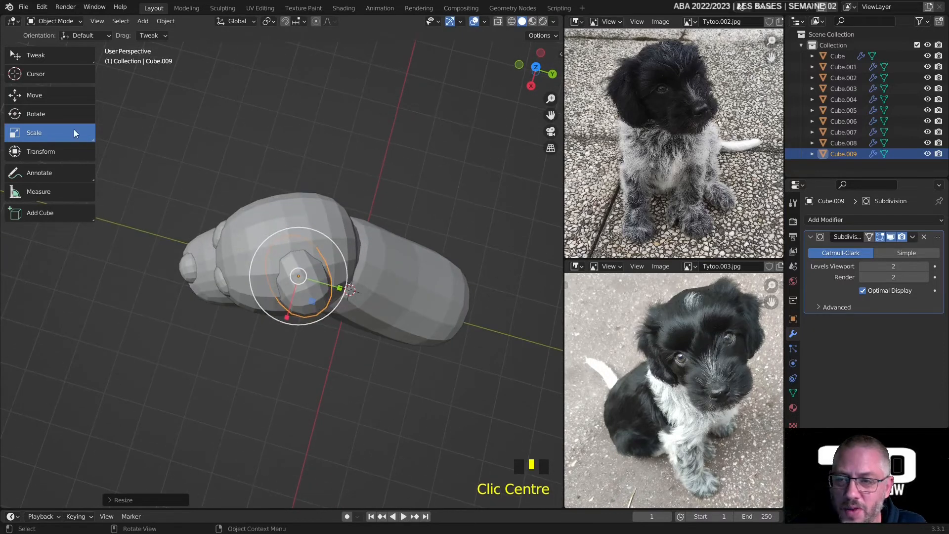
Rotate the enlarged ear copy about the vertical axis and tilt it toward the side of the head
click(75, 114)
drag(304, 230, 244, 263)
middle_drag(244, 264, 348, 160)
drag(329, 149, 299, 133)
middle_drag(371, 154, 257, 237)
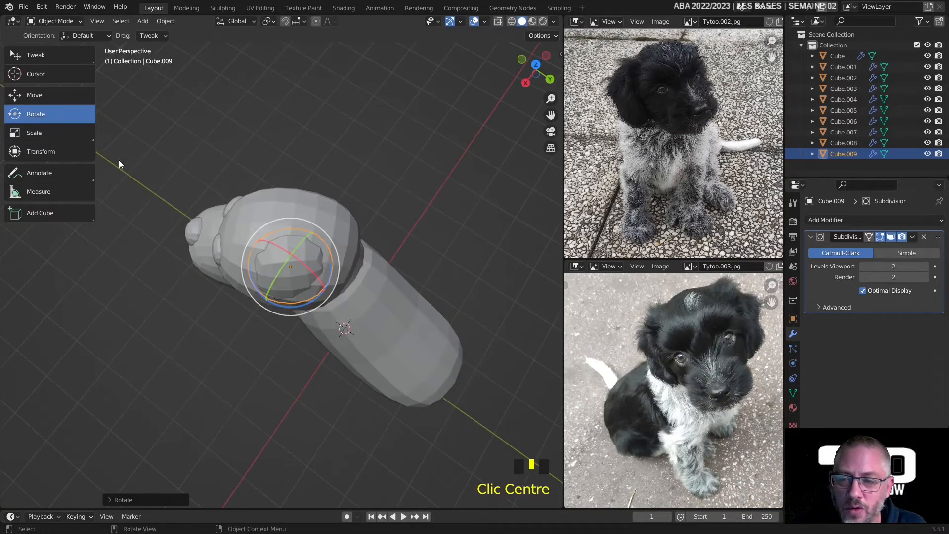
Move the ear outward so it protrudes from the side of the head, and refine its height
click(45, 96)
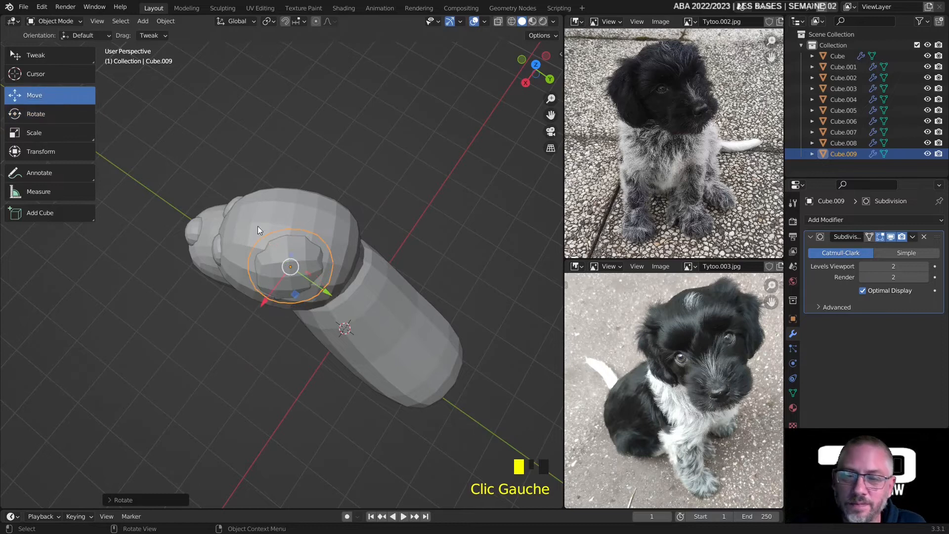
double_click(290, 272)
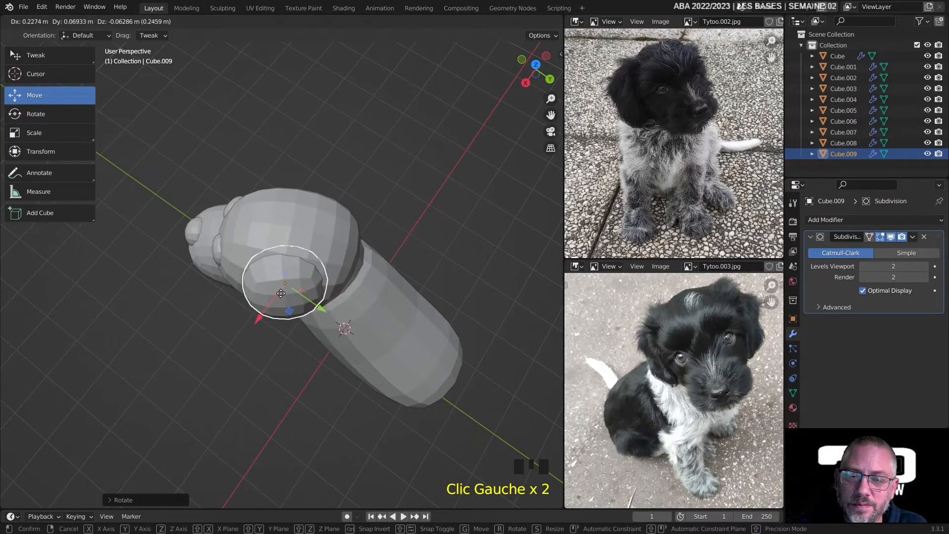
click(281, 293)
middle_drag(281, 293, 330, 197)
drag(333, 174, 340, 185)
middle_drag(339, 184, 225, 294)
Rotate the ear about 11 degrees in the top view to follow the side of the head
click(37, 113)
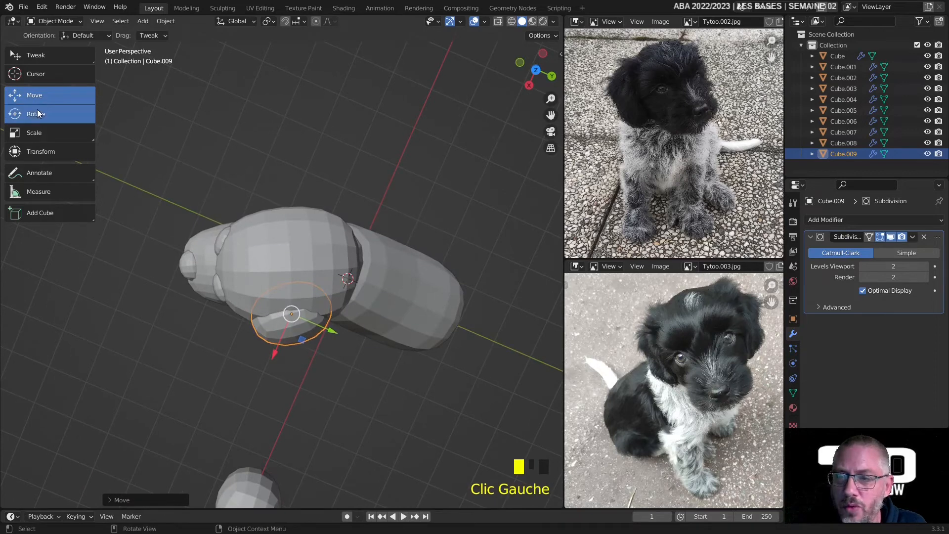
double_click(313, 361)
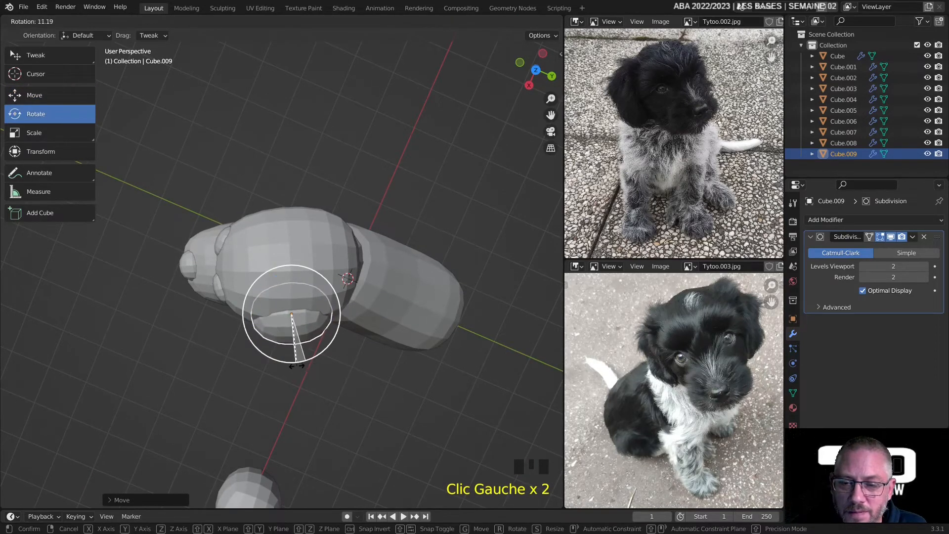
click(296, 366)
middle_drag(296, 367, 203, 243)
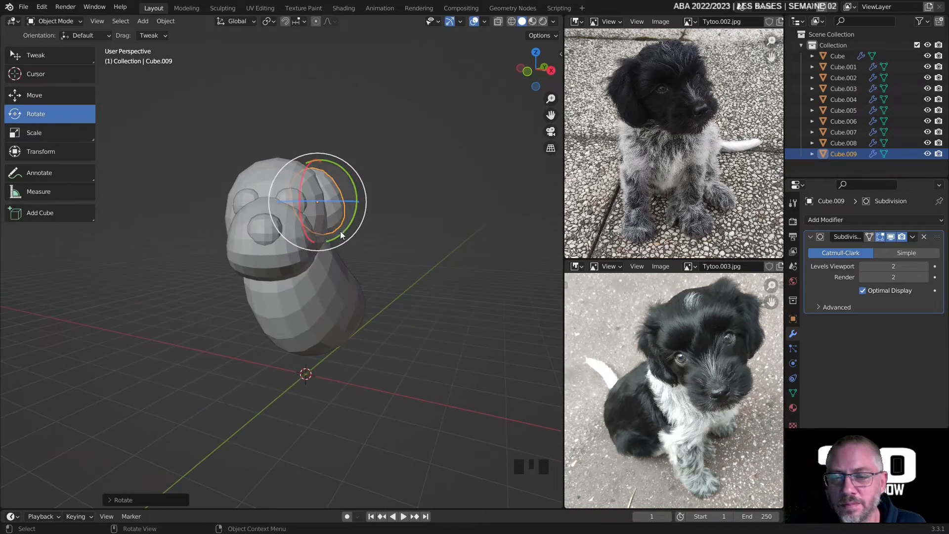
Select the ear, head, both eyes, nose and muzzle together and tilt the group slightly sideways
middle_drag(334, 224, 271, 178)
shift+click(262, 174)
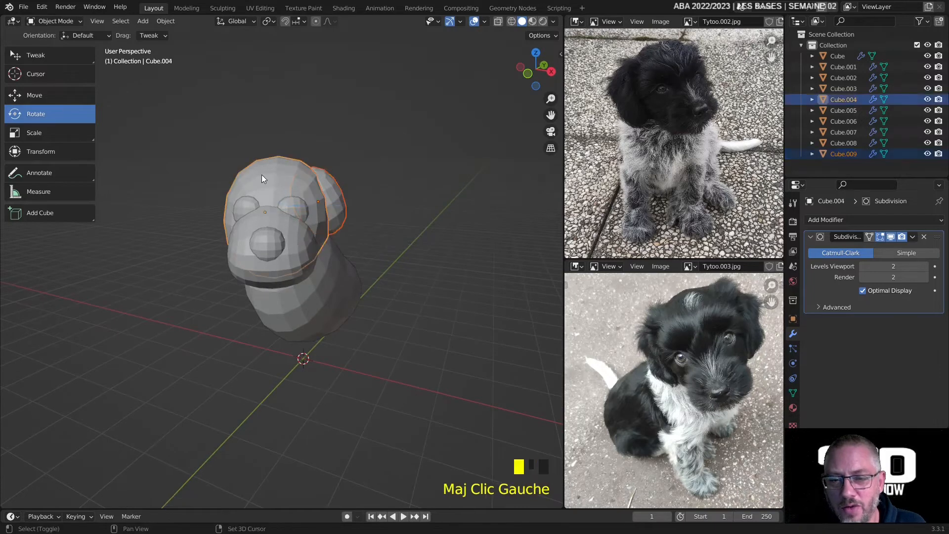
shift+click(245, 206)
shift+click(294, 212)
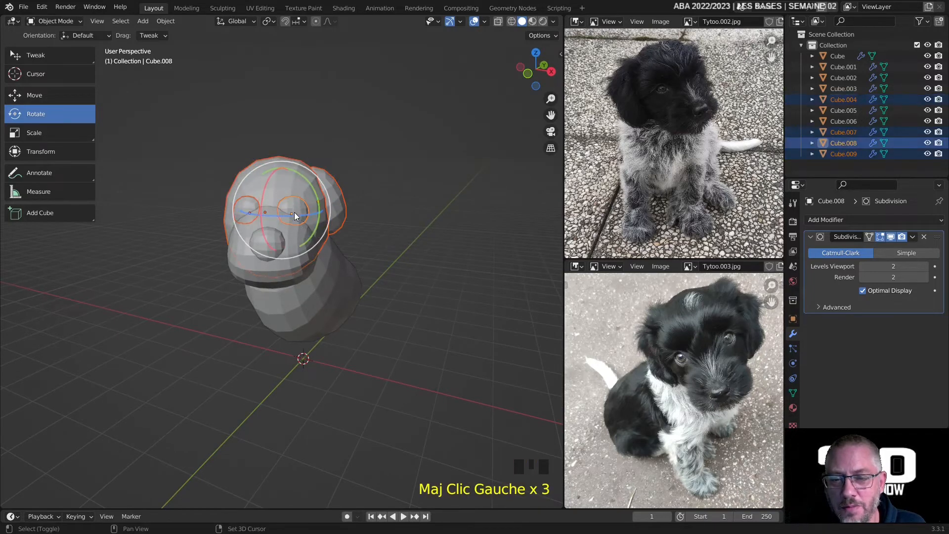
shift+click(268, 242)
shift+click(292, 243)
middle_drag(291, 241, 352, 220)
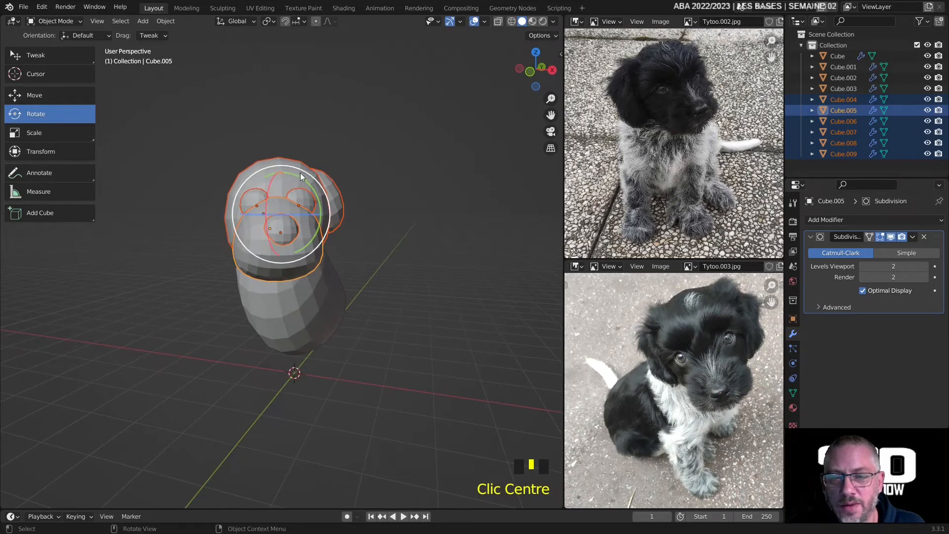
mouse_move(300, 171)
mouse_down()
mouse_move(289, 162)
mouse_move(304, 166)
mouse_up()
middle_drag(305, 166, 137, 172)
Move the grouped head parts to reposition them over the neck, checking from the back, side and front
click(41, 95)
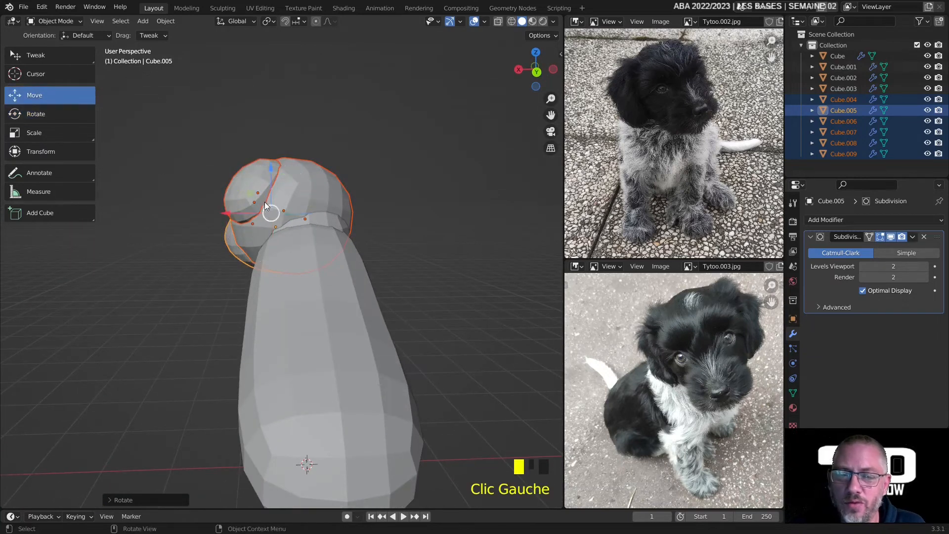
double_click(271, 215)
middle_drag(272, 216, 386, 197)
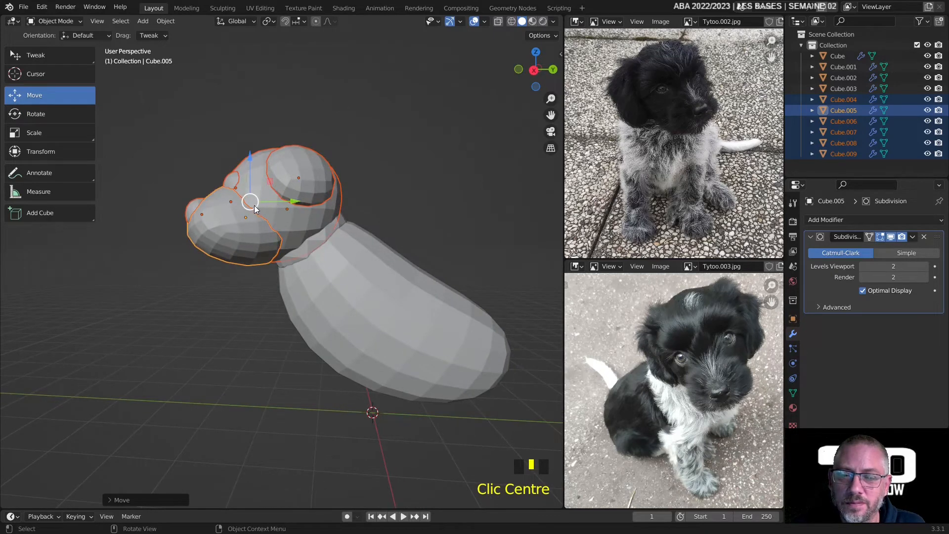
click(254, 209)
middle_drag(255, 209, 345, 214)
drag(336, 206, 329, 205)
middle_drag(377, 204, 370, 148)
Duplicate the ear and place the copy on the opposite side of the head
click(379, 218)
click(314, 182)
double_click(319, 179)
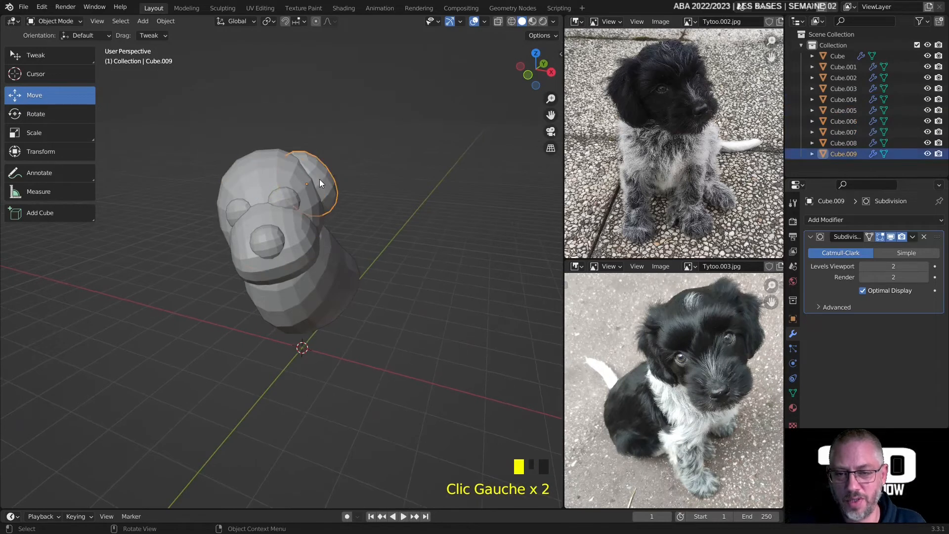
right_click(319, 179)
click(319, 180)
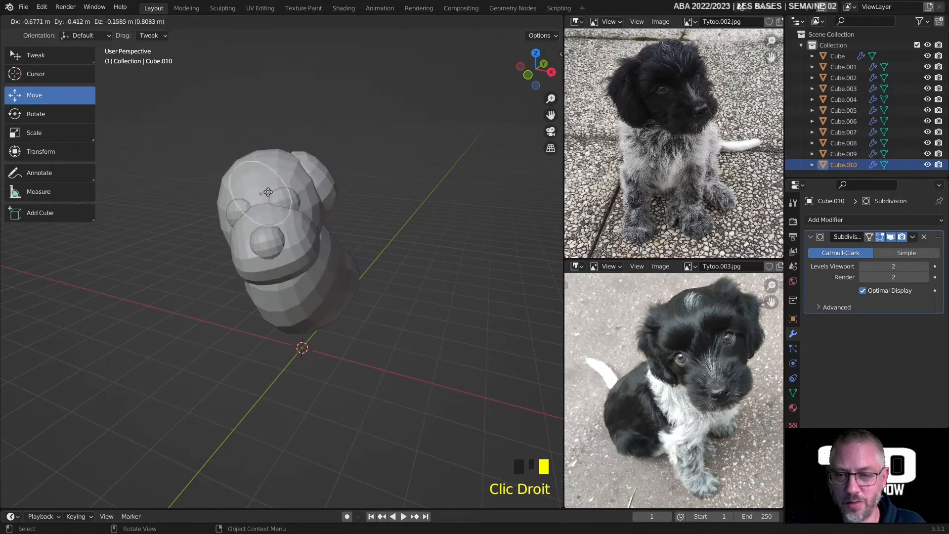
click(217, 203)
middle_drag(218, 203, 155, 194)
Rotate the second ear to mirror the tilt of the first one
click(40, 117)
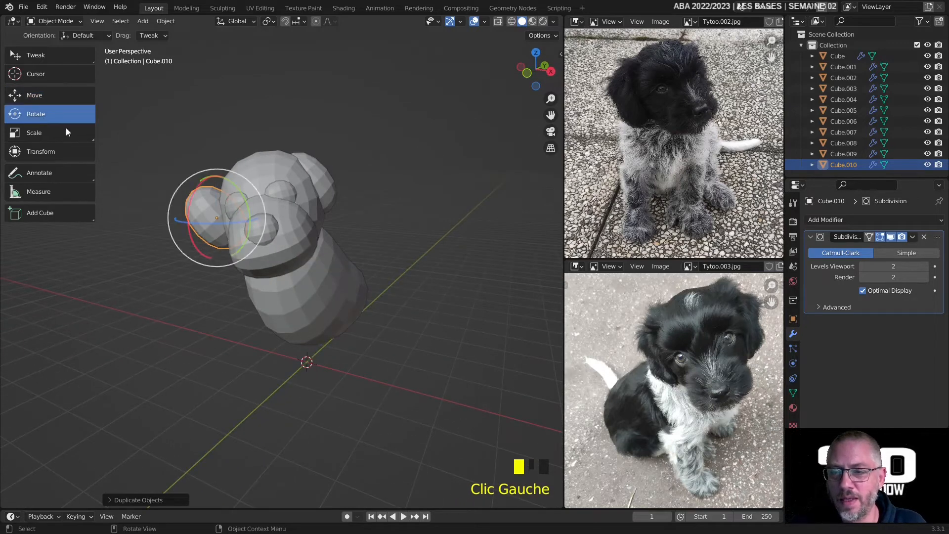
drag(183, 181, 218, 174)
middle_drag(218, 174, 348, 276)
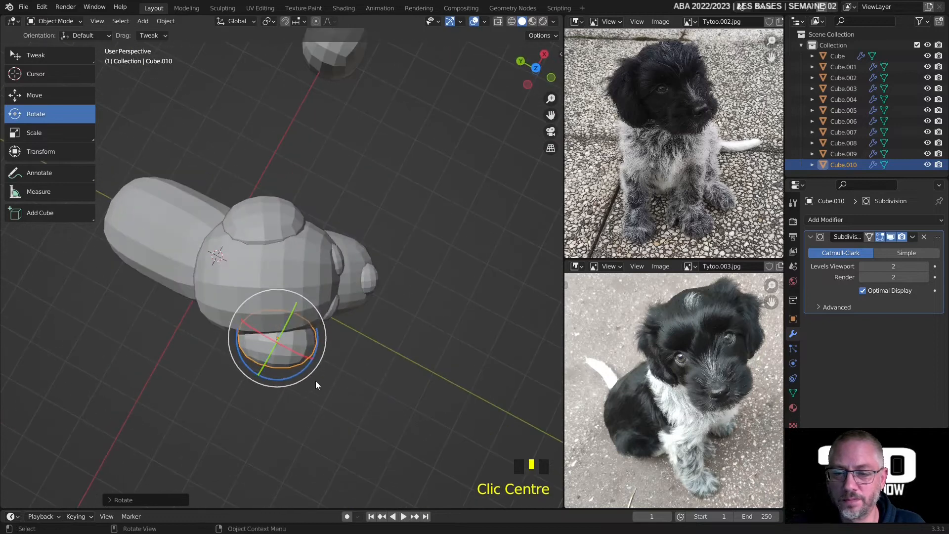
click(299, 381)
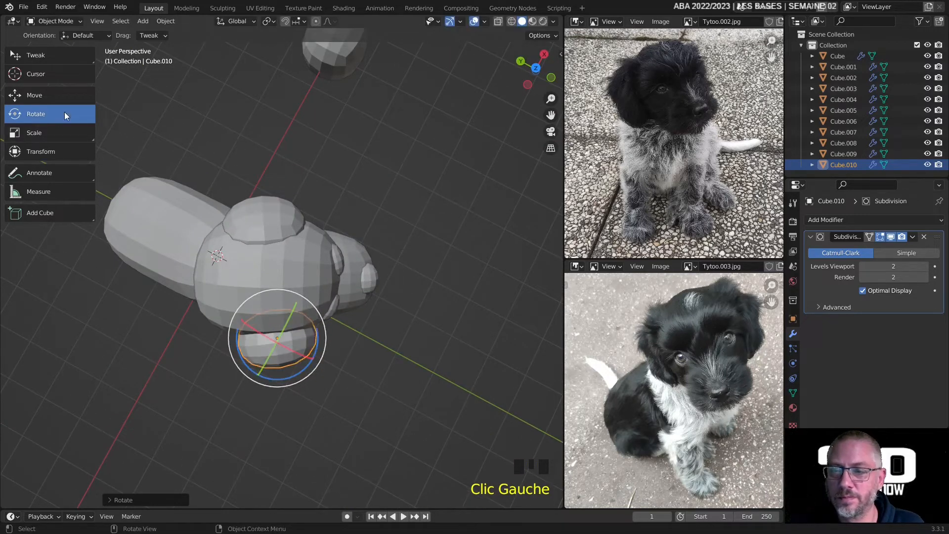
Move the second ear against the head and turn it about the vertical axis to follow the head's side
click(49, 101)
drag(279, 344, 261, 336)
middle_drag(261, 336, 237, 273)
click(43, 113)
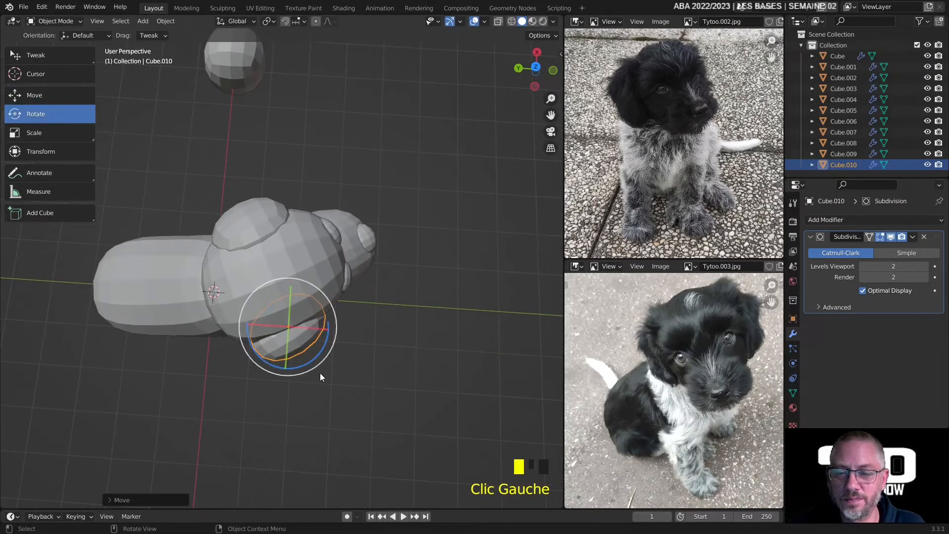
mouse_move(319, 367)
mouse_down()
mouse_move(310, 370)
mouse_move(312, 358)
mouse_up()
middle_drag(312, 358, 184, 268)
Raise the second ear and shift it slightly forward to match the first ear, and deselect it
click(59, 95)
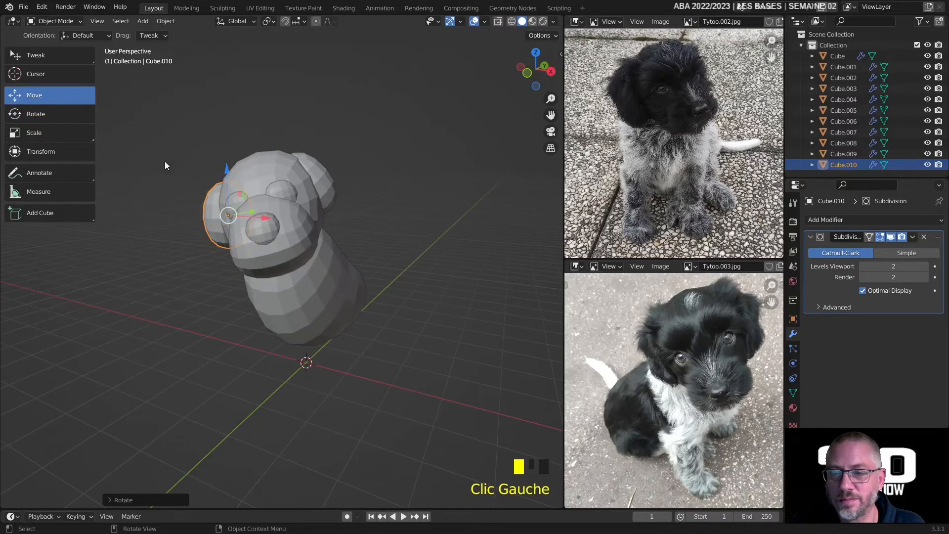
drag(233, 210, 238, 177)
middle_drag(239, 177, 374, 220)
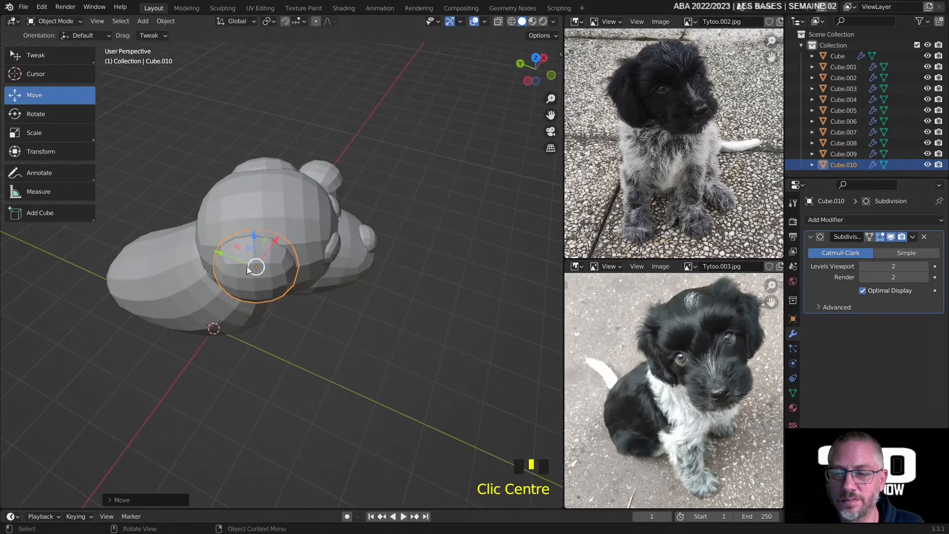
drag(230, 257, 245, 257)
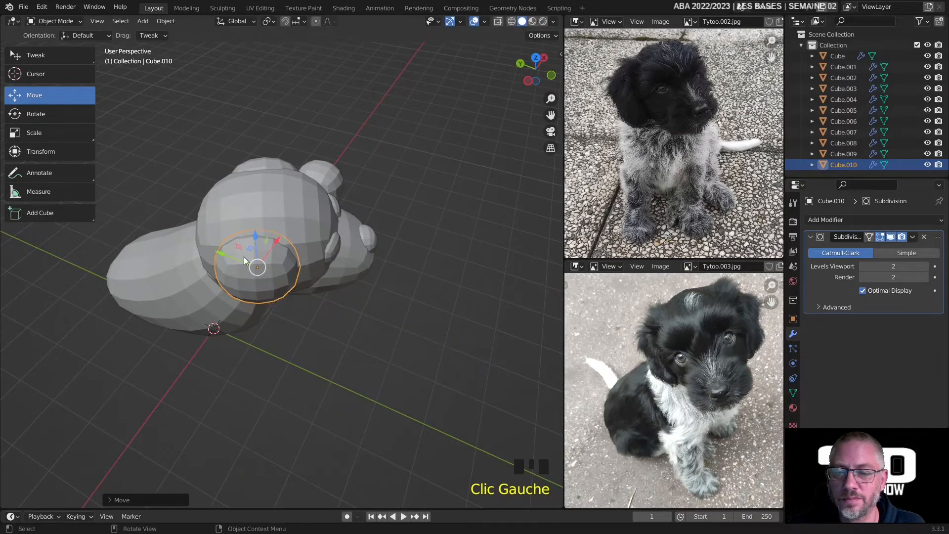
click(393, 175)
Save the puppy scene to its existing file
middle_drag(394, 176, 358, 208)
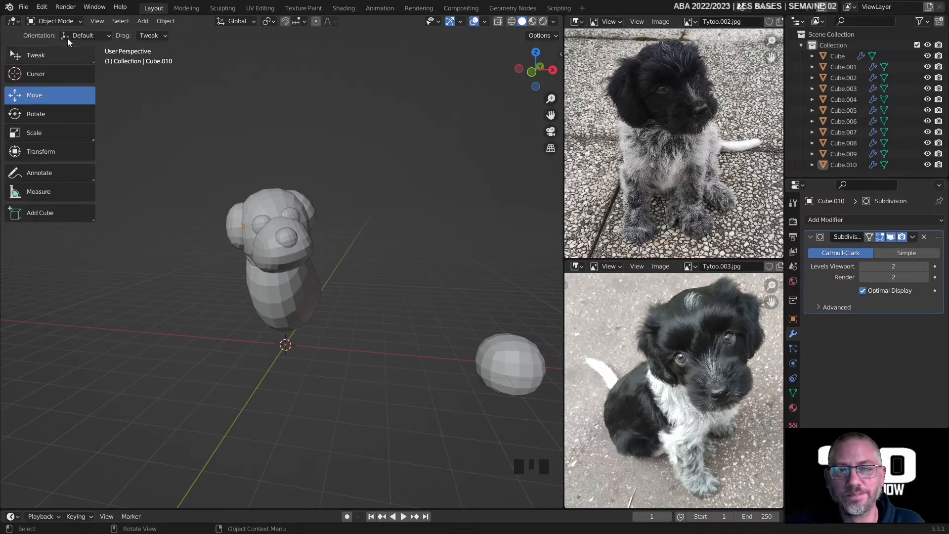
click(24, 7)
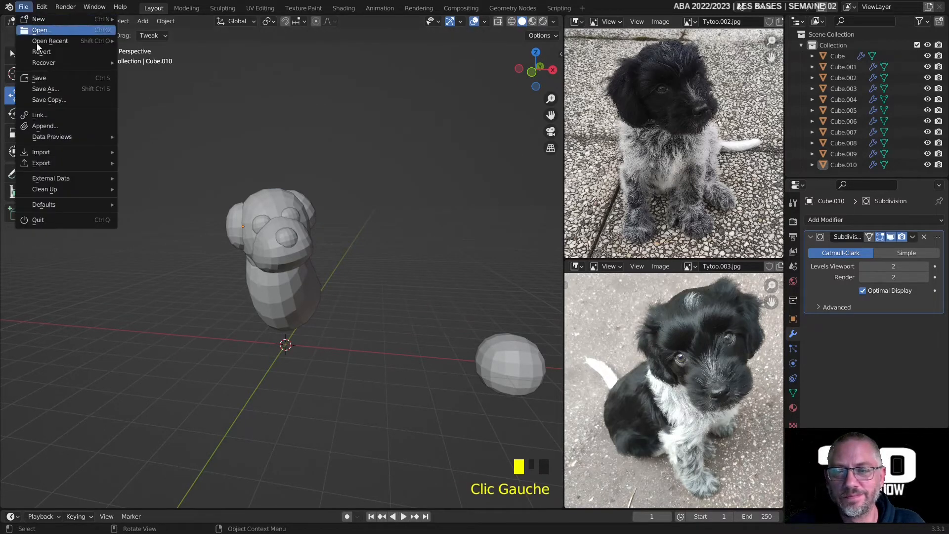
click(61, 79)
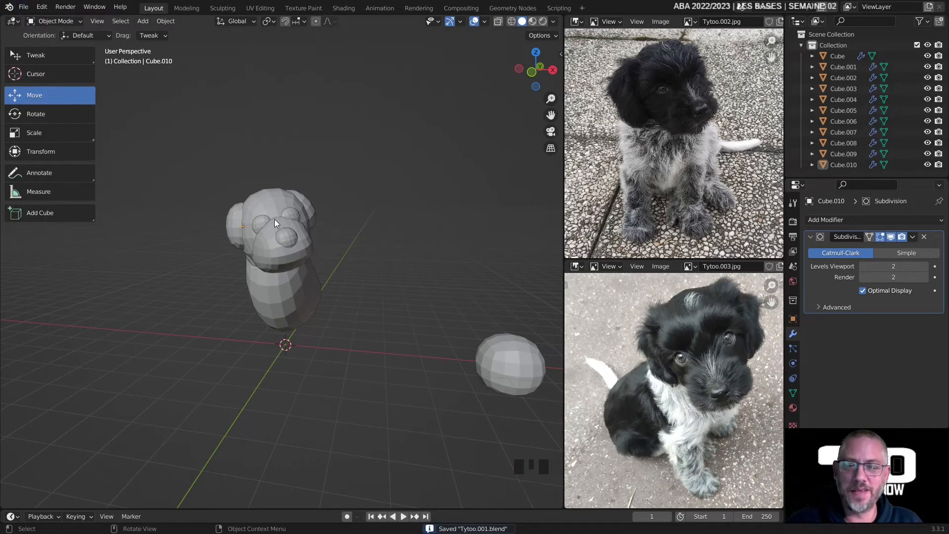
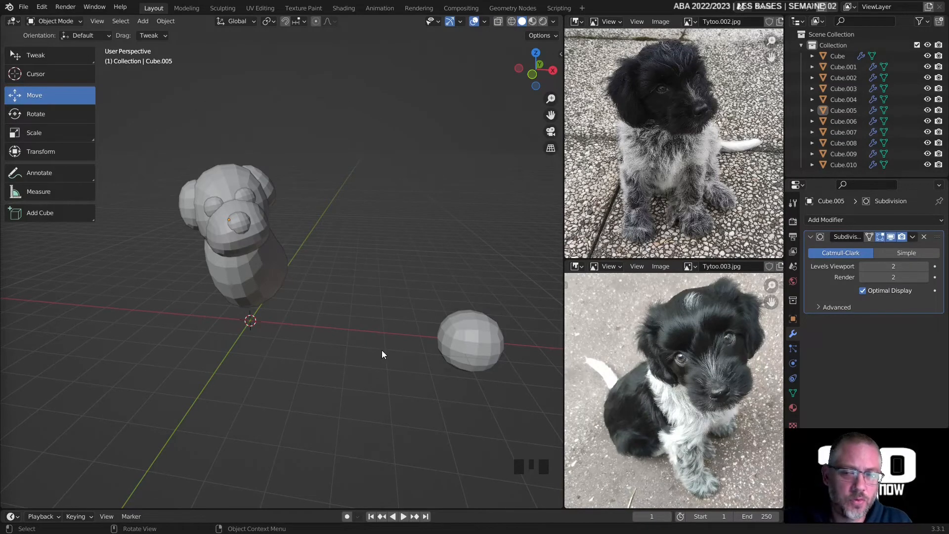
Duplicate the spare sphere beside the model and place the copy on the front side of the body
click(474, 341)
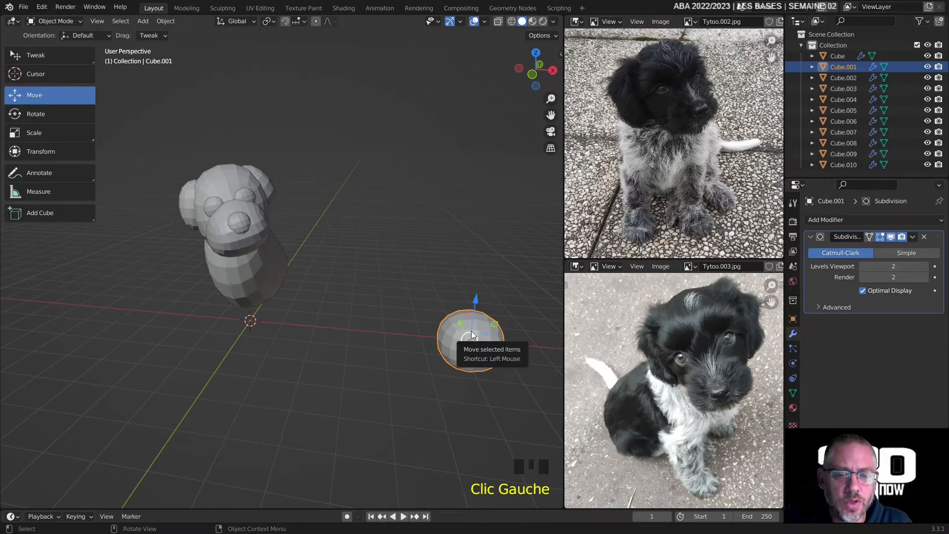
right_click(466, 317)
click(467, 316)
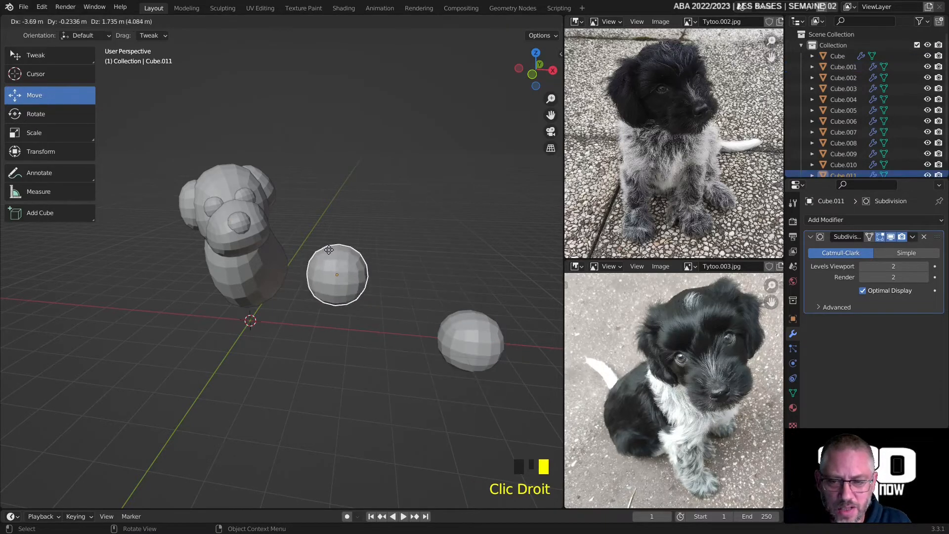
click(253, 230)
middle_drag(324, 219, 209, 244)
scroll(339, 213, up, 5)
middle_drag(340, 213, 366, 162)
scroll(366, 165, down, 1)
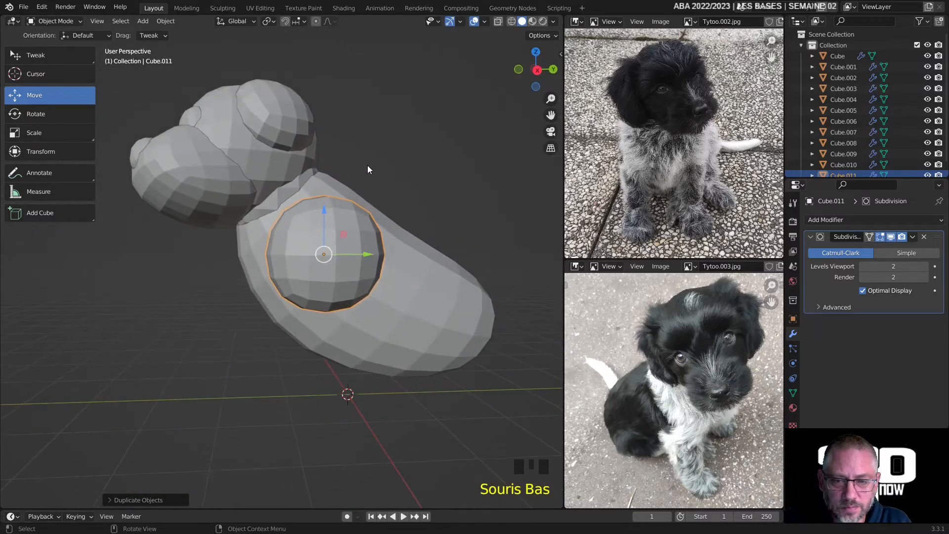
In Edit Mode with face selection, move the body-side face of the new sphere's cage outward to flatten the shape
click(67, 23)
click(66, 44)
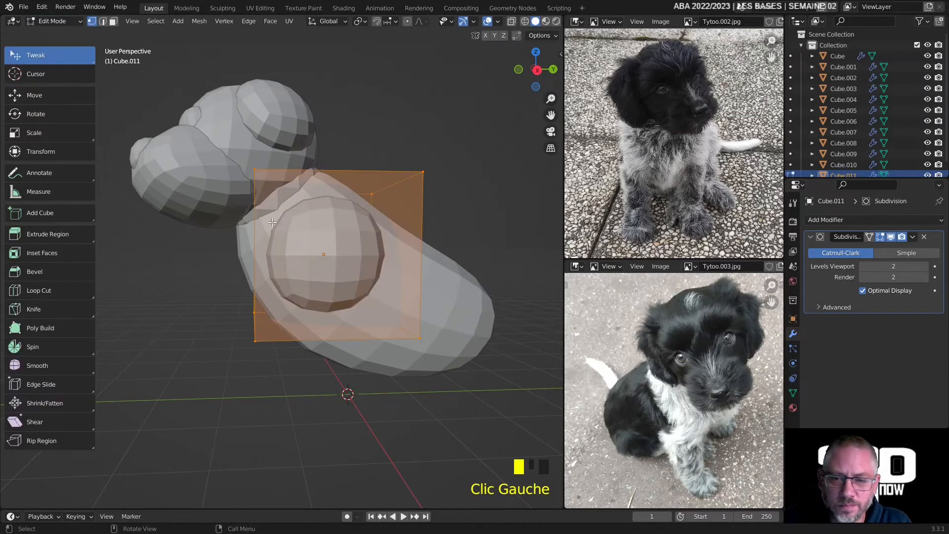
click(112, 23)
middle_drag(213, 193, 189, 199)
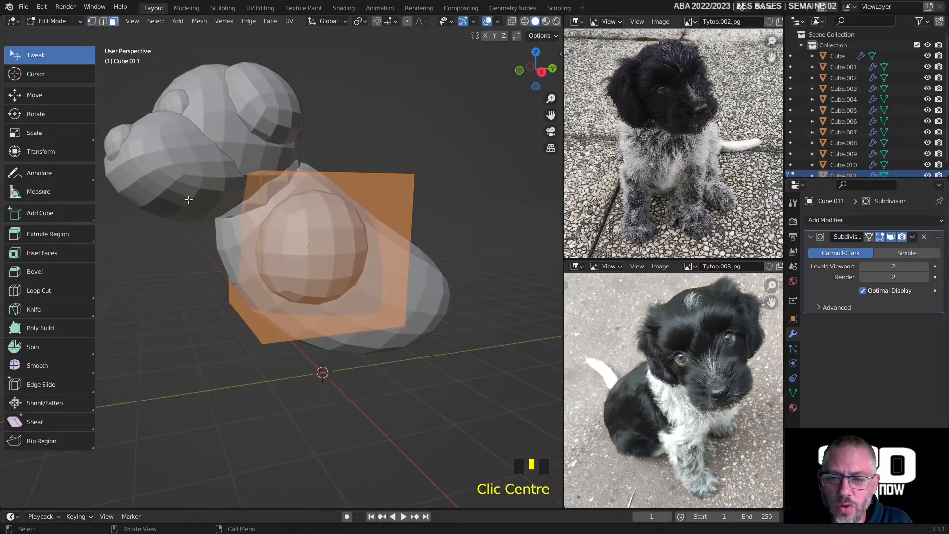
middle_drag(247, 245, 337, 203)
scroll(307, 233, down, 2)
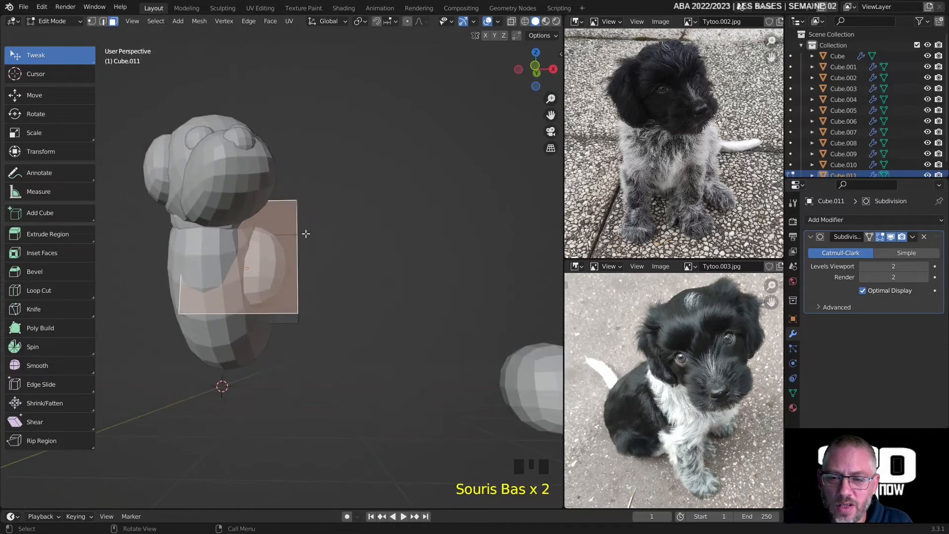
middle_drag(307, 232, 293, 266)
click(175, 288)
middle_drag(175, 288, 180, 262)
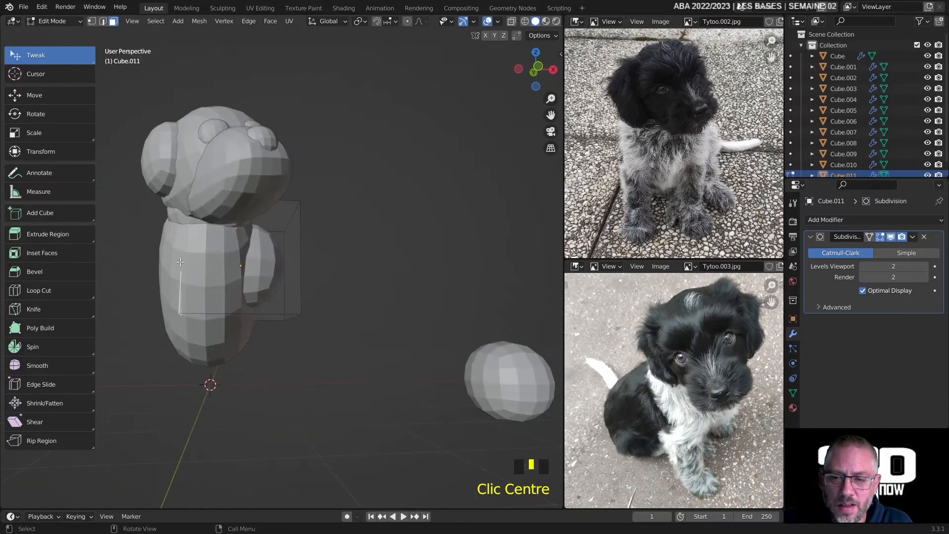
click(45, 94)
drag(215, 264, 249, 266)
middle_drag(277, 272, 163, 252)
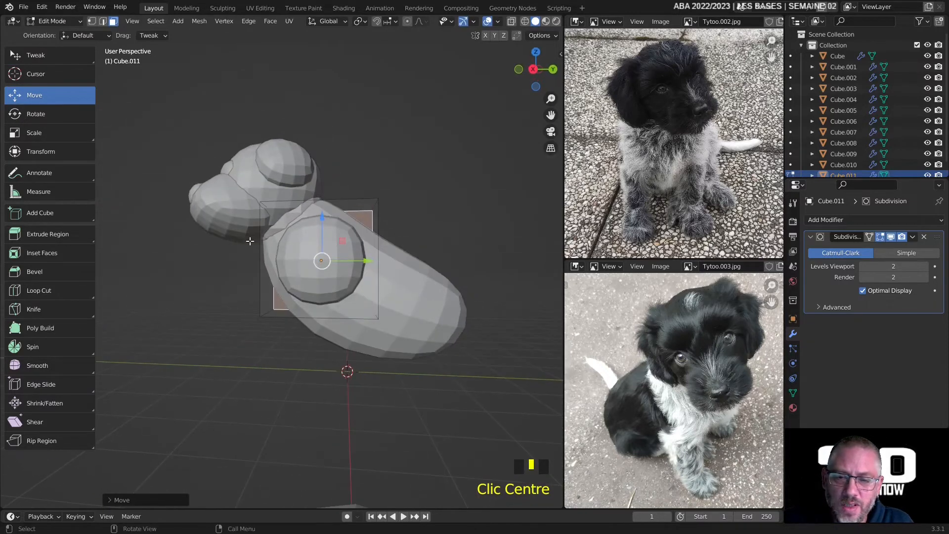
Reshape the upper front leg piece by moving its cage corner vertices, and return to Object Mode
middle_drag(217, 217, 269, 160)
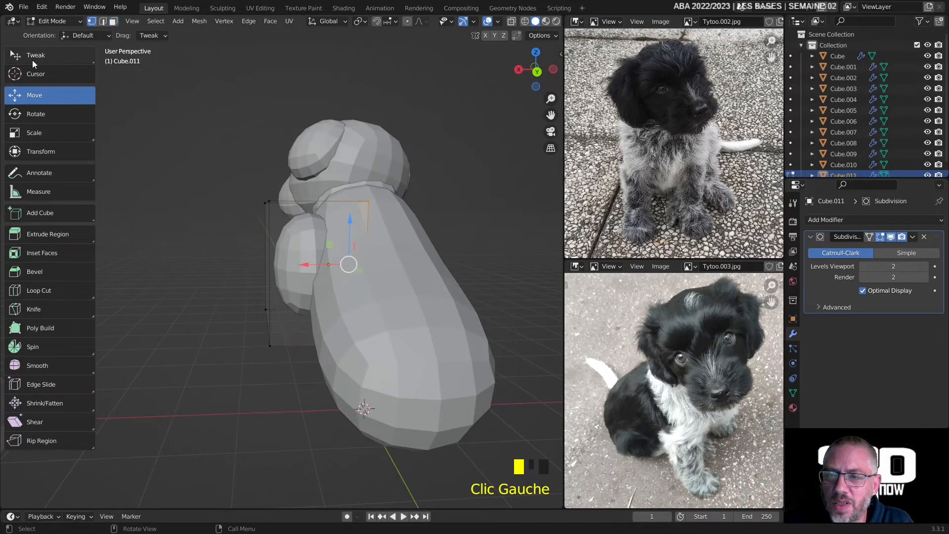
click(31, 58)
drag(273, 202, 316, 192)
middle_drag(316, 193, 341, 293)
drag(377, 319, 331, 306)
middle_drag(331, 306, 314, 321)
drag(295, 313, 322, 292)
middle_drag(322, 292, 336, 255)
click(54, 21)
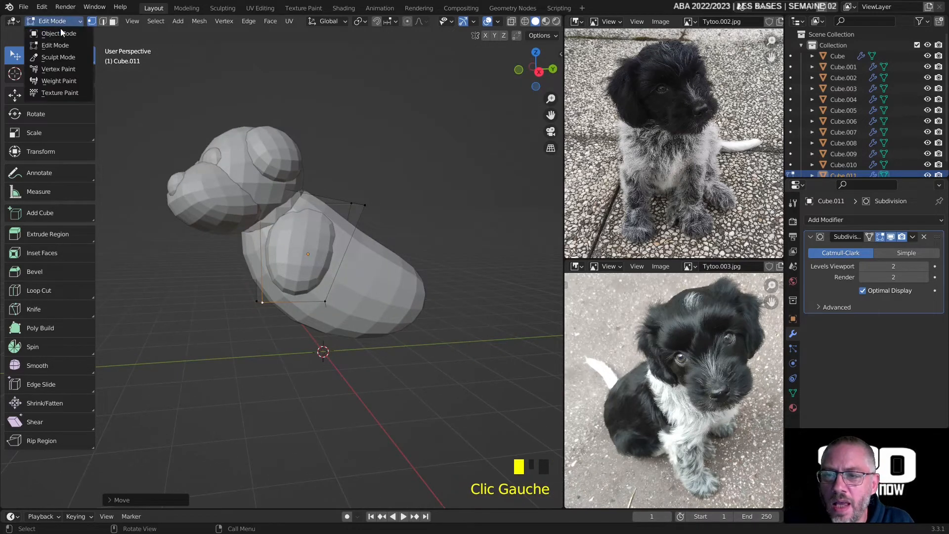
click(62, 32)
Duplicate the spare sphere beside the puppy and place the copy just below the upper front leg piece
scroll(346, 262, down, 4)
middle_drag(352, 269, 452, 251)
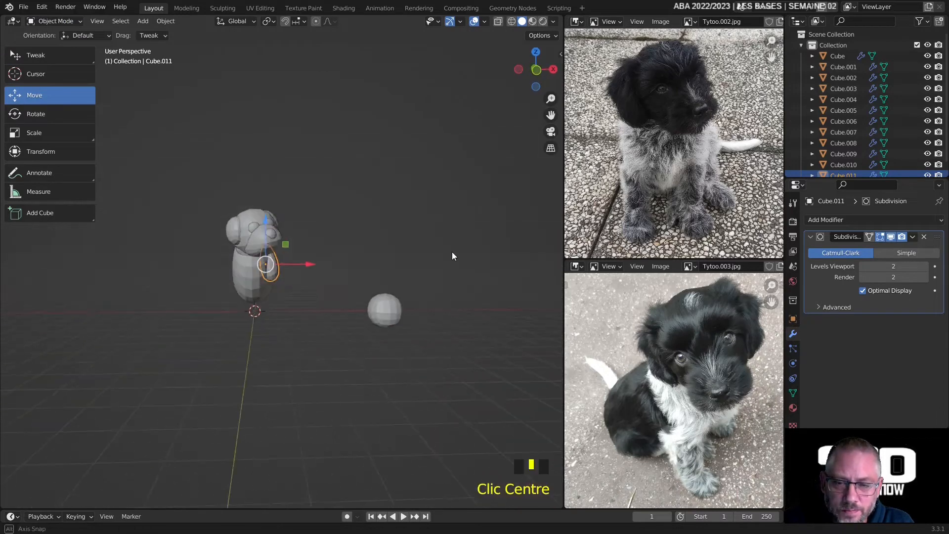
scroll(454, 249, up, 1)
click(393, 325)
middle_drag(375, 313, 404, 324)
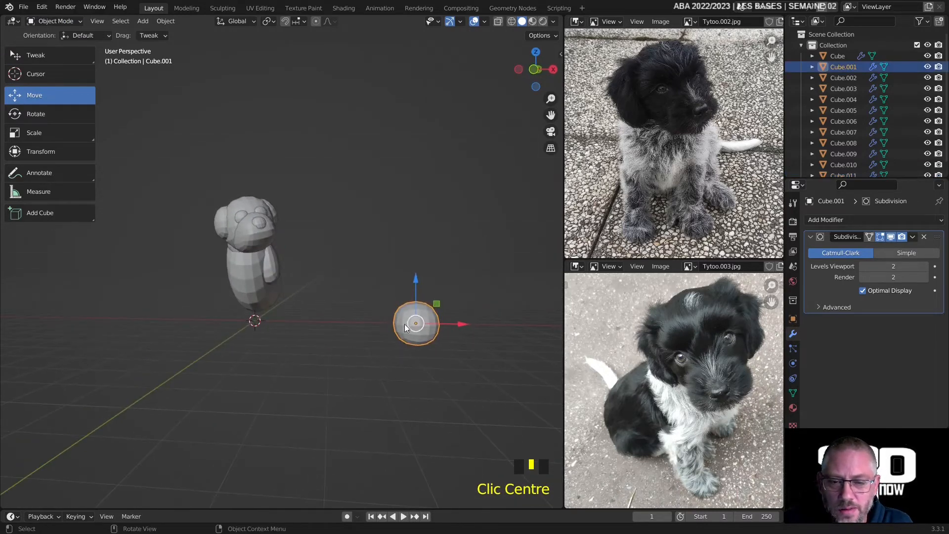
right_click(418, 319)
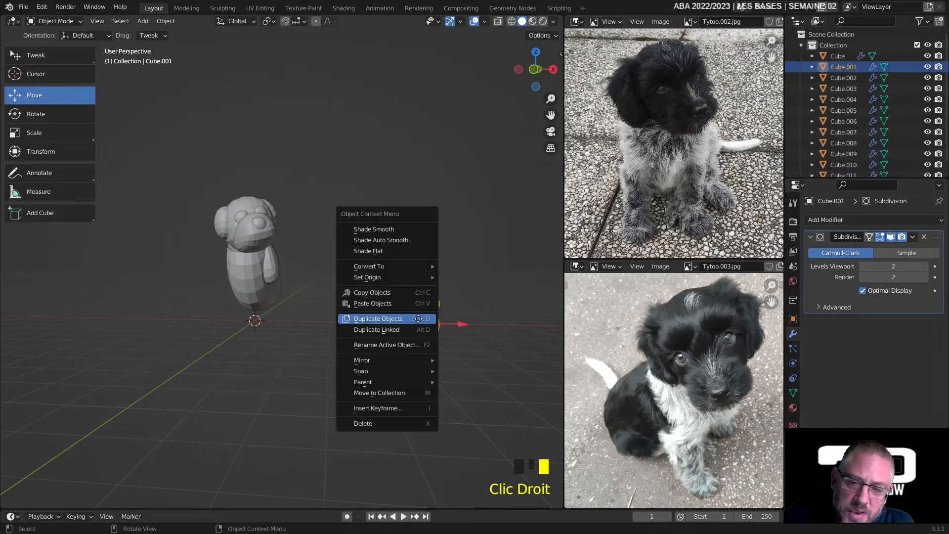
click(418, 318)
click(277, 279)
Edit the copied sphere in face selection and move its front cage face inward along Y to narrow it
middle_drag(277, 280, 363, 299)
scroll(321, 273, up, 7)
click(40, 56)
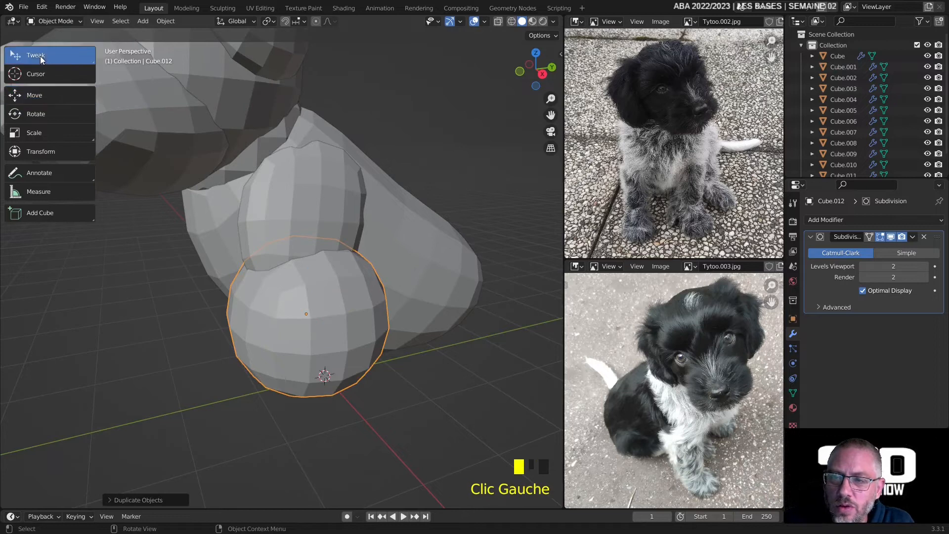
click(53, 21)
click(57, 44)
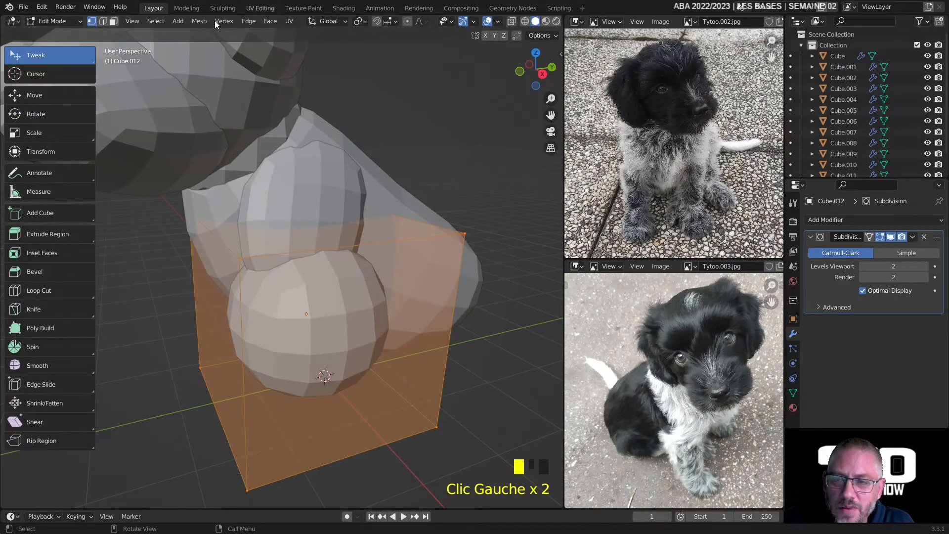
click(111, 22)
click(219, 341)
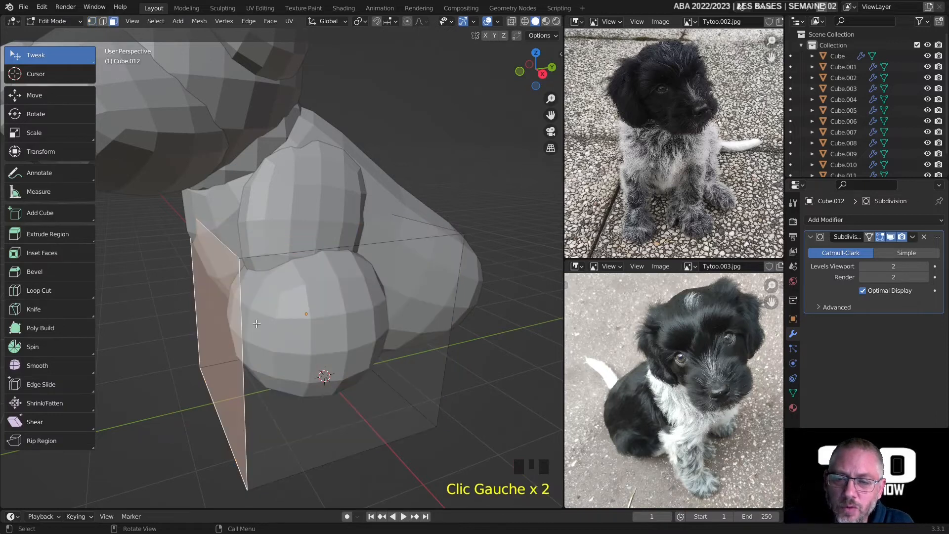
click(49, 99)
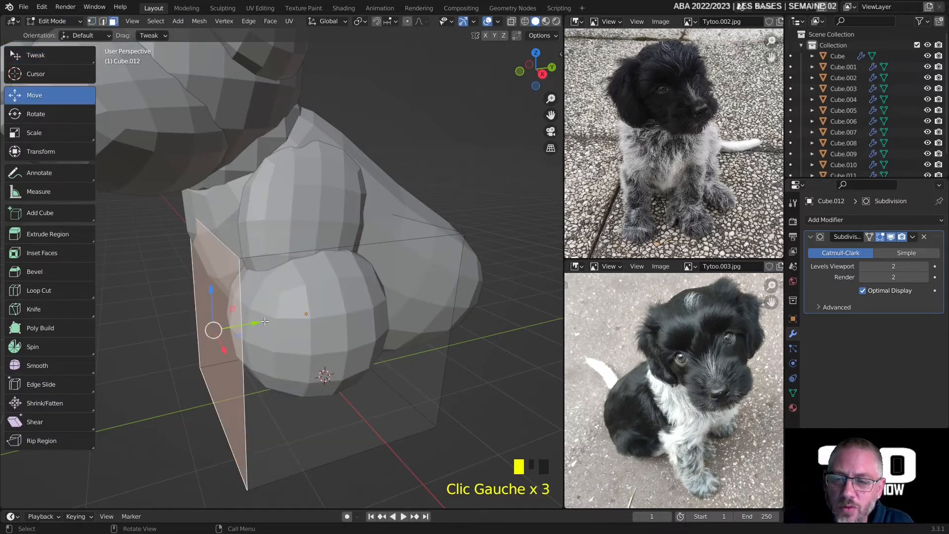
drag(248, 322, 271, 322)
Move the rear cage face of the lower leg piece inward along Y
middle_drag(271, 322, 321, 317)
scroll(321, 317, down, 3)
click(364, 340)
drag(396, 351, 367, 335)
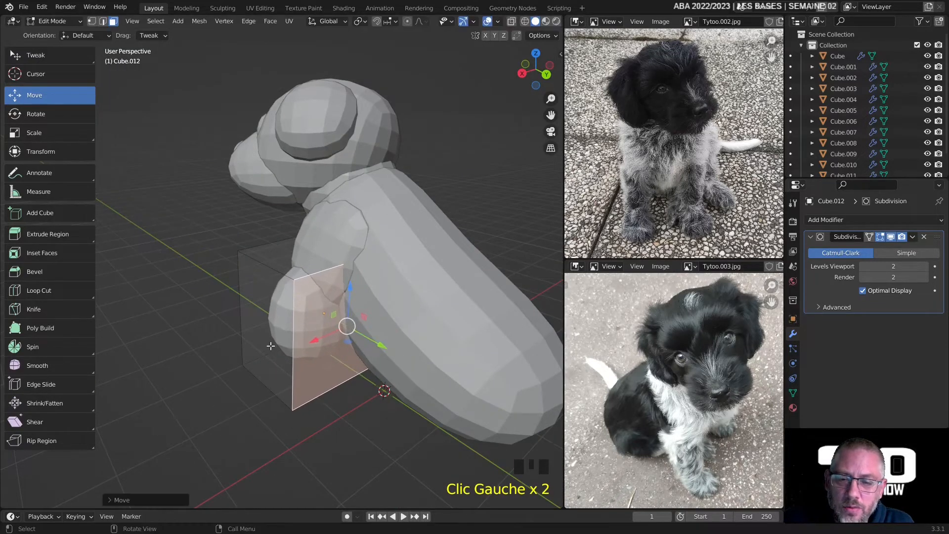
Thin the lower leg piece by moving its outer and inner side faces inward along X
click(242, 347)
drag(225, 344, 250, 332)
middle_drag(250, 332, 499, 297)
click(251, 322)
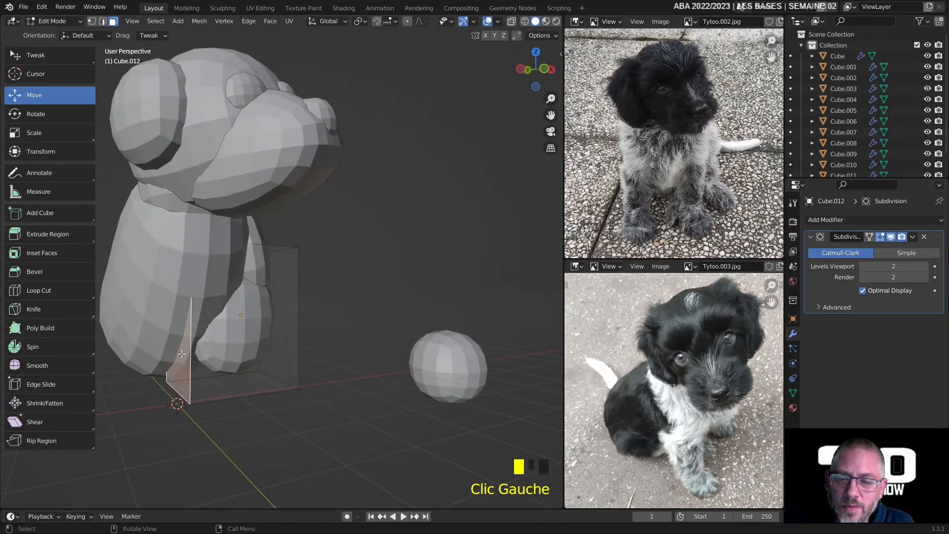
drag(213, 314, 264, 316)
Move the outer side face of the lower leg piece slightly further inward along X
middle_drag(264, 315, 240, 345)
scroll(322, 301, up, 2)
scroll(372, 322, down, 2)
click(282, 240)
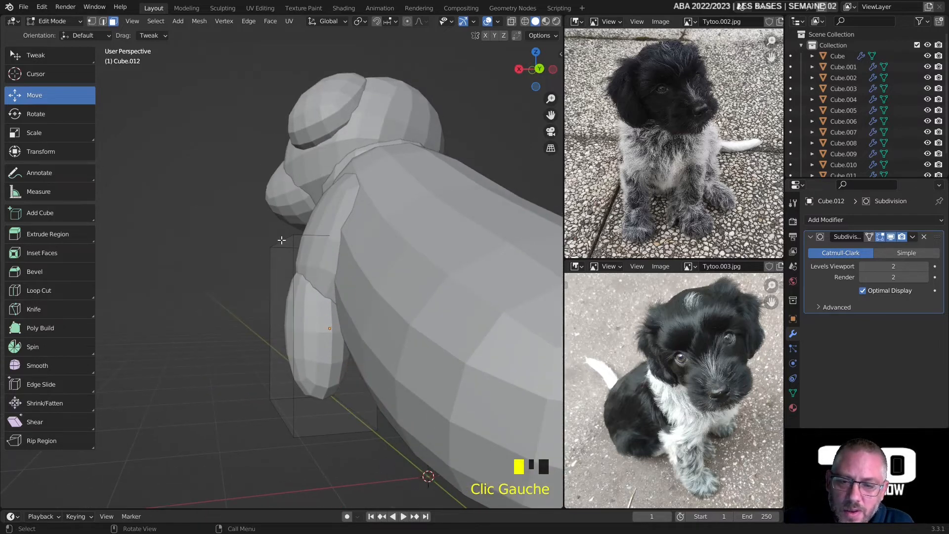
click(287, 294)
drag(245, 329, 255, 329)
Switch to vertex selection and pull the lower leg piece's bottom corner vertices up and inward to taper it
middle_drag(256, 328, 239, 255)
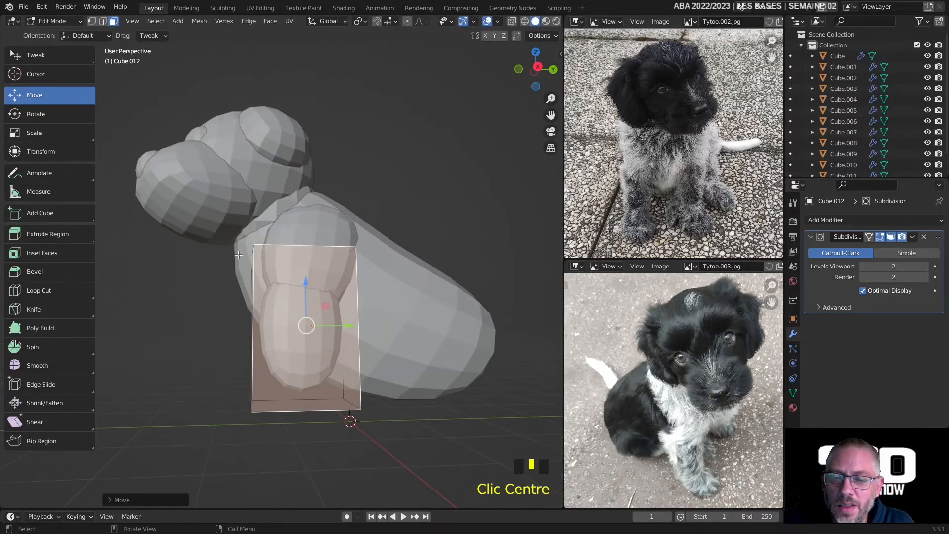
click(90, 21)
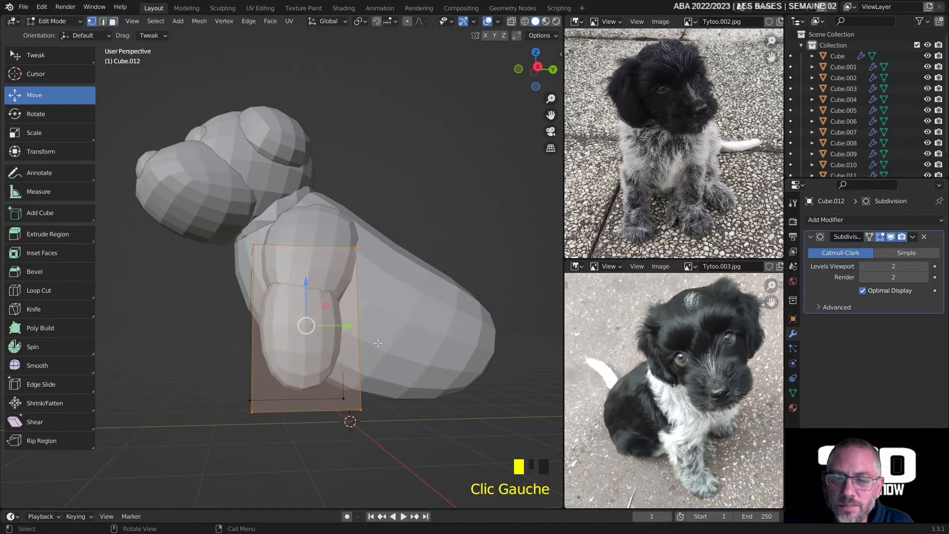
click(361, 412)
drag(361, 411, 336, 368)
drag(253, 410, 259, 366)
Pull the lower leg piece's upper corner vertices up and outward, and return to Object Mode
middle_drag(259, 366, 366, 368)
drag(217, 240, 196, 243)
drag(280, 240, 267, 224)
middle_drag(268, 223, 266, 264)
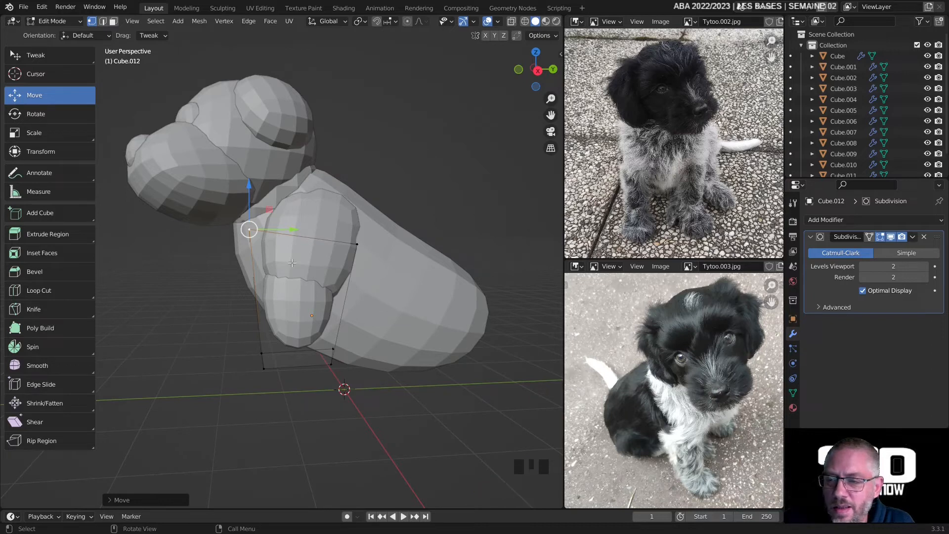
drag(356, 242, 364, 236)
middle_drag(364, 236, 273, 348)
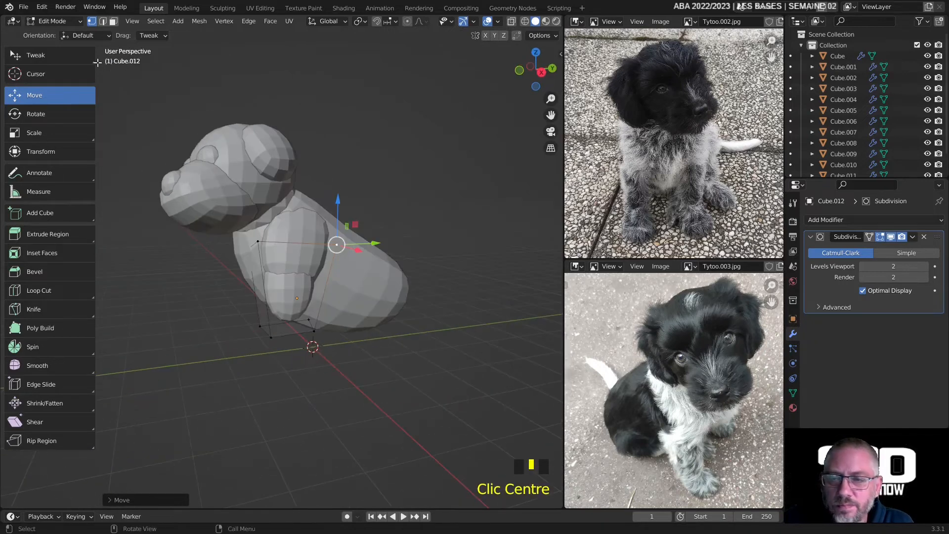
click(59, 22)
click(69, 33)
Duplicate the lower leg piece and place the copy about 1 m lower, directly beneath the original
middle_drag(222, 188, 248, 212)
scroll(306, 273, up, 4)
mouse_move(307, 274)
shift+middle_down()
mouse_move(344, 238)
mouse_move(309, 283)
shift+middle_up()
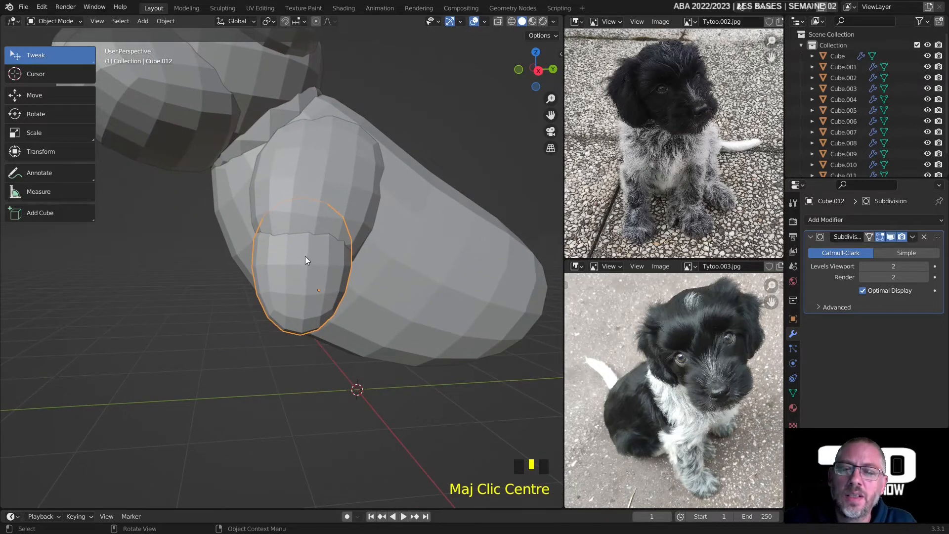
right_click(279, 246)
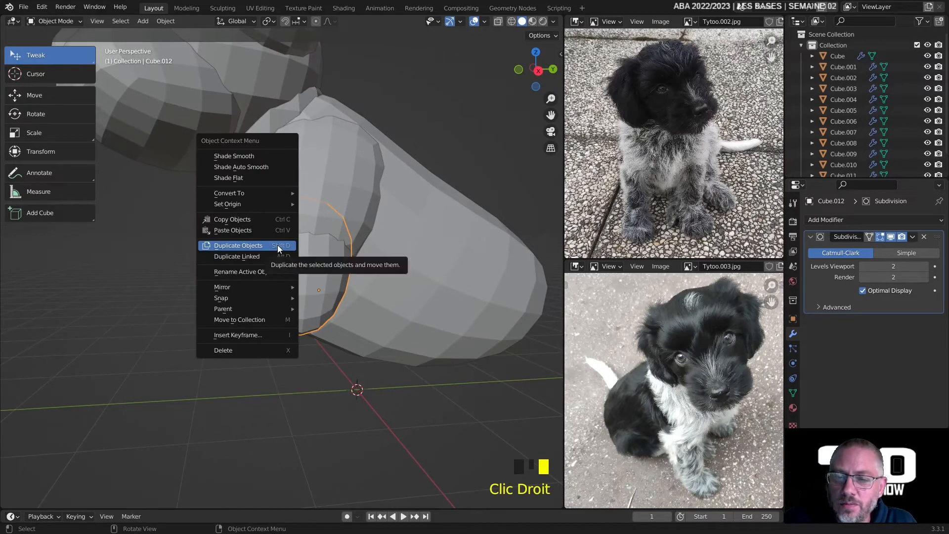
click(277, 244)
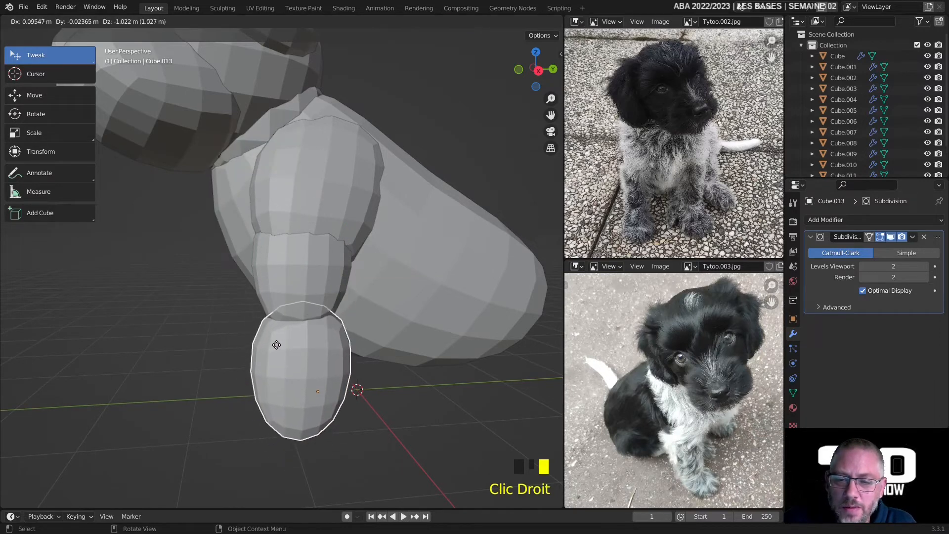
right_click(277, 344)
Place the 3D cursor at the joint above the duplicated leg piece and set the transform pivot point to 3D Cursor
middle_drag(296, 319, 284, 358)
middle_drag(336, 290, 321, 396)
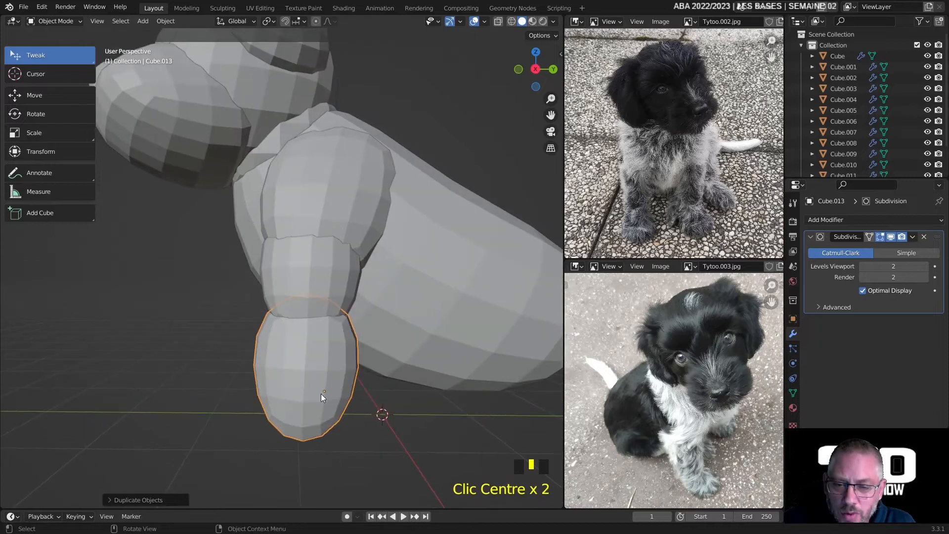
click(55, 116)
drag(313, 345, 309, 325)
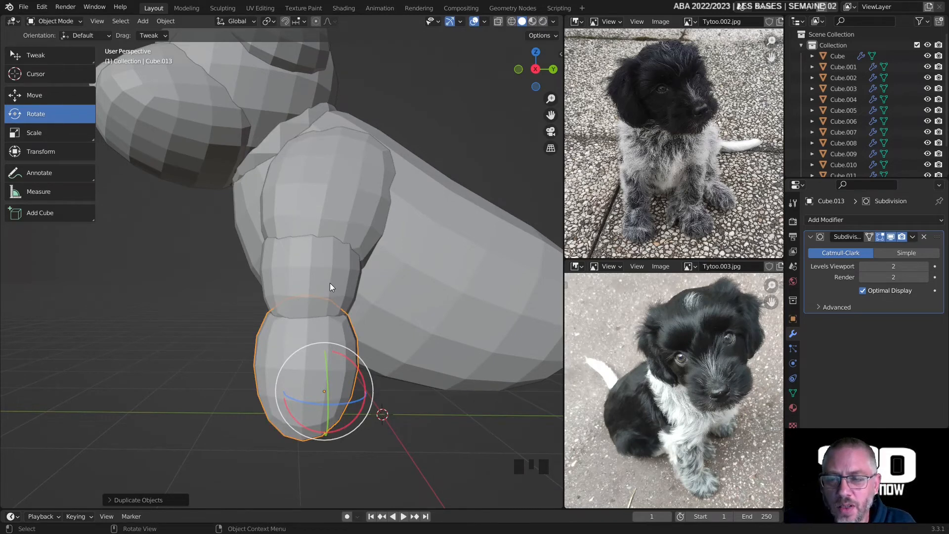
click(45, 74)
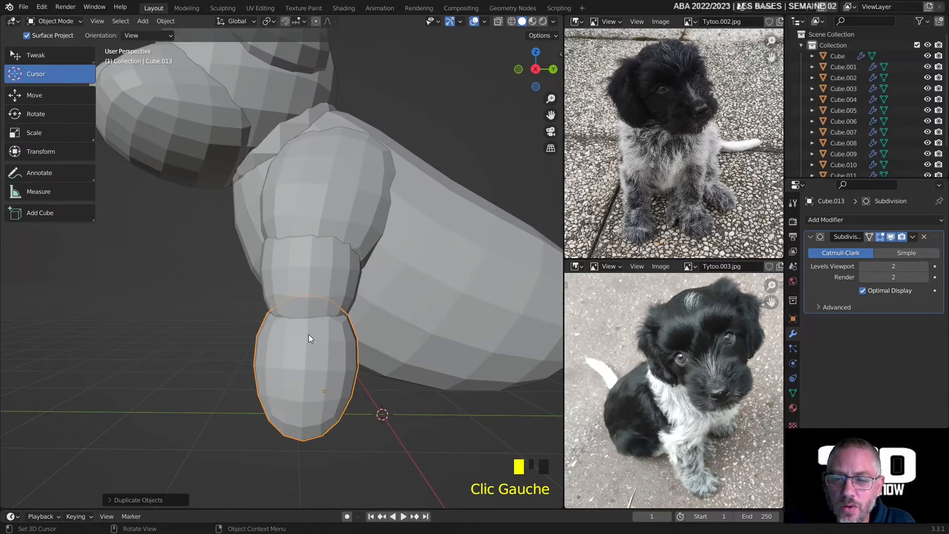
click(309, 312)
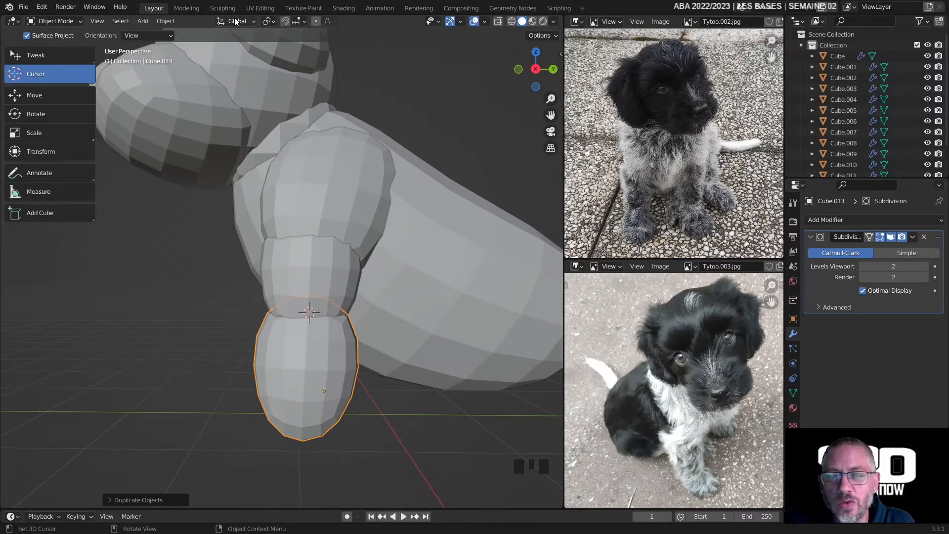
click(272, 21)
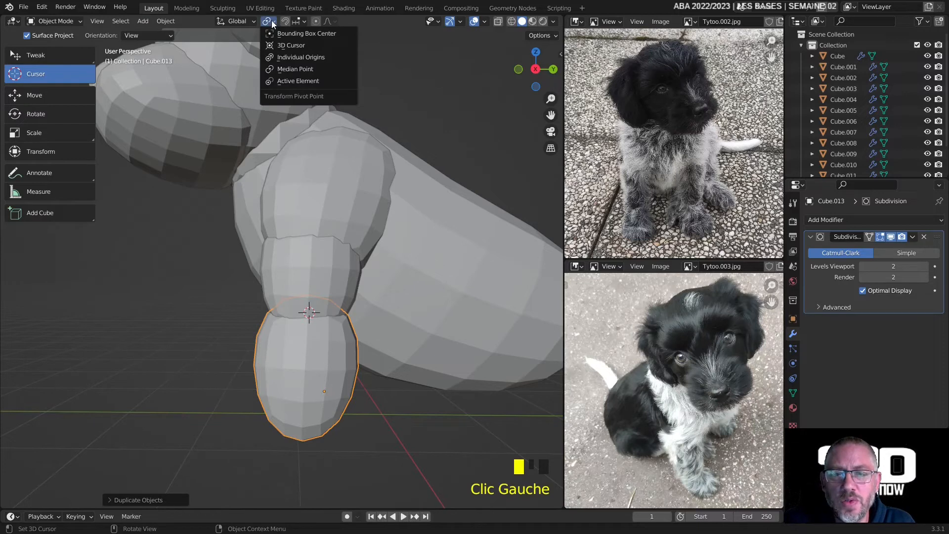
click(288, 47)
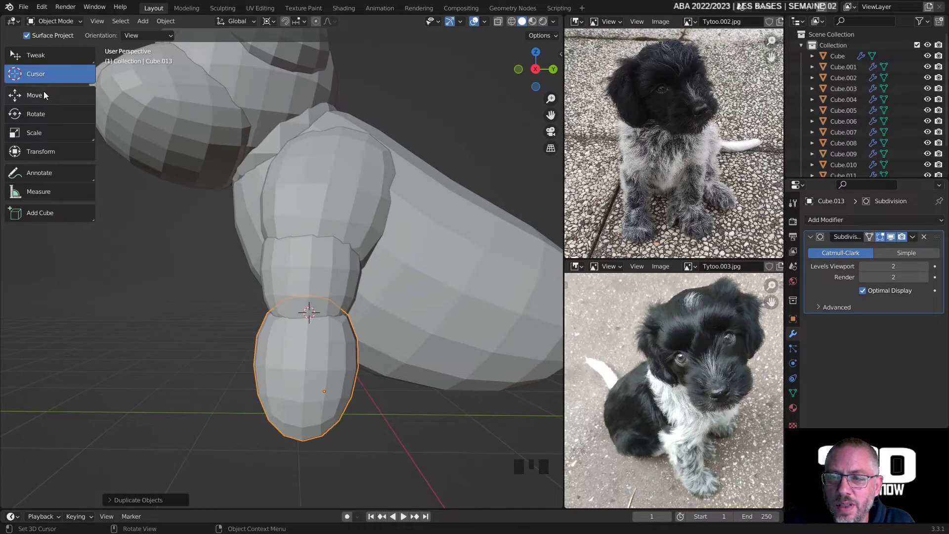
click(43, 112)
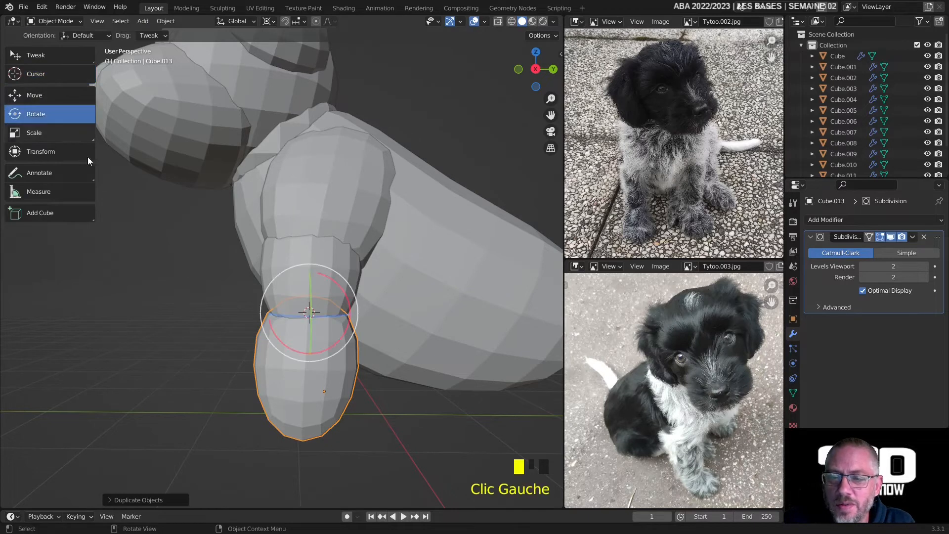
double_click(336, 355)
mouse_move(350, 343)
mouse_down()
mouse_move(306, 373)
mouse_move(349, 342)
mouse_up()
right_click(349, 342)
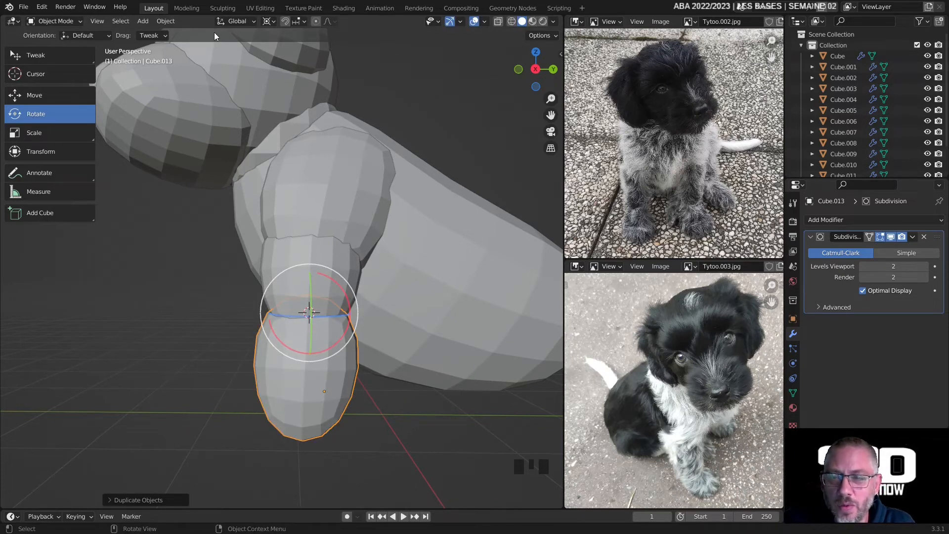
Snap the 3D cursor back to the world origin
click(166, 22)
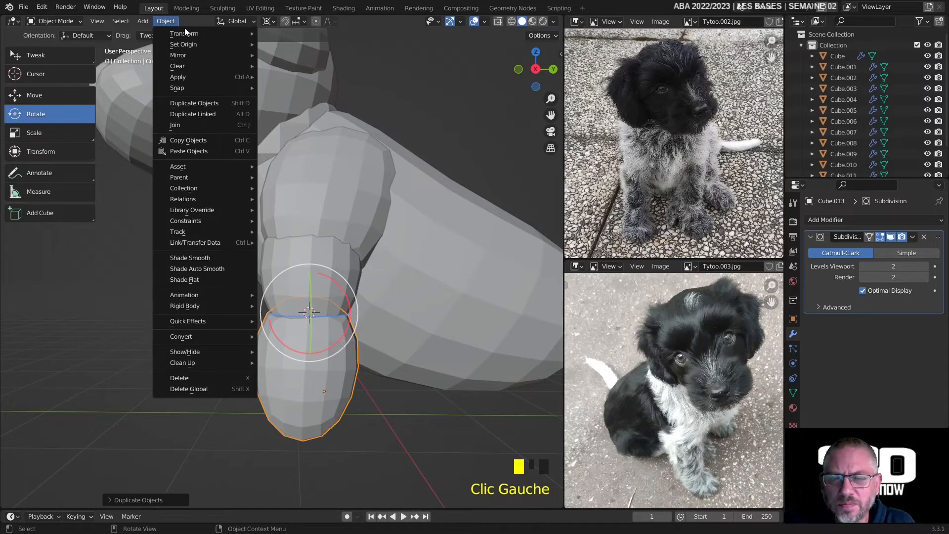
mouse_move(215, 89)
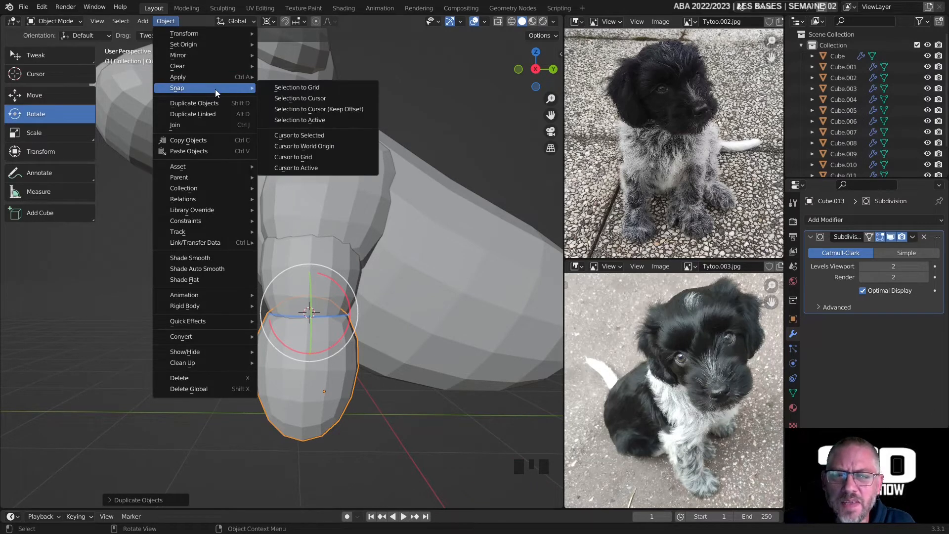
click(339, 149)
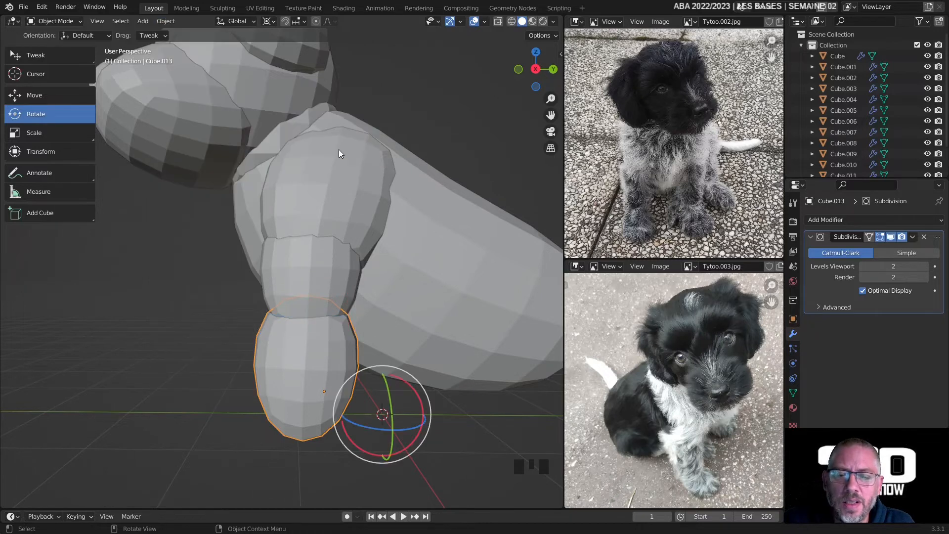
Enter Edit Mode on the duplicated leg piece, select its upper face, and snap the 3D cursor to that face
click(55, 20)
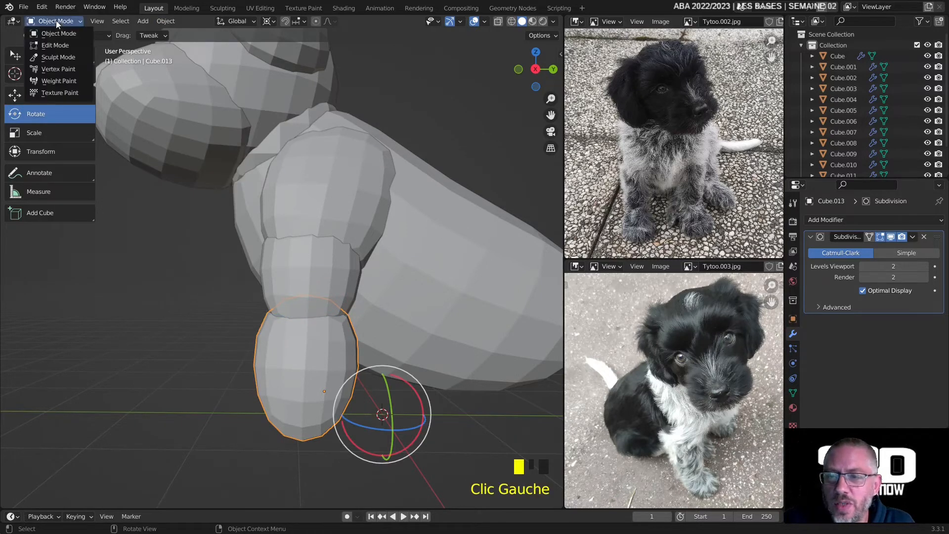
click(58, 45)
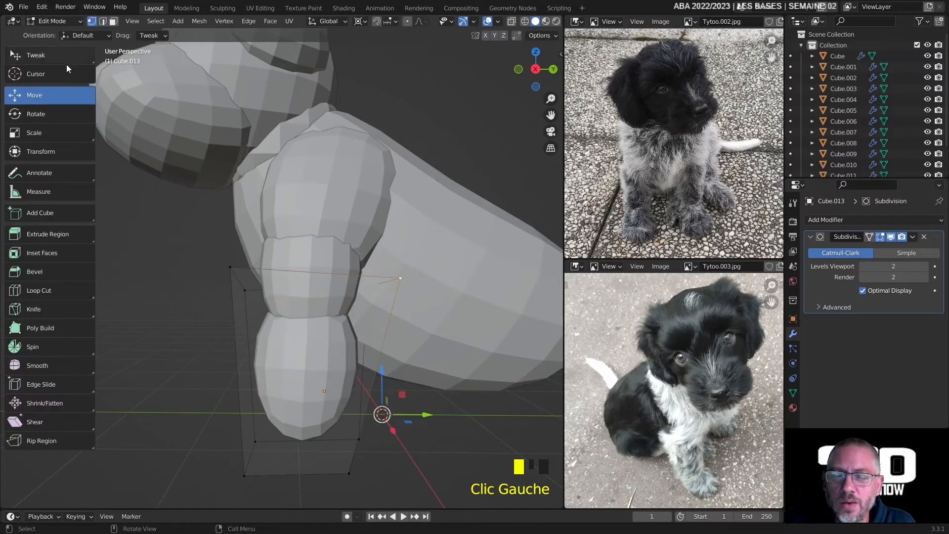
click(232, 313)
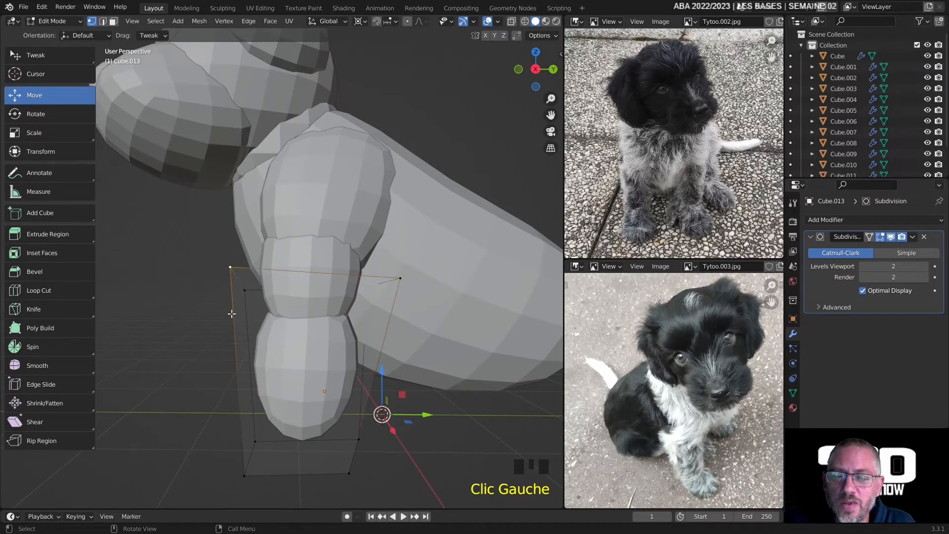
middle_drag(248, 291, 213, 126)
click(113, 21)
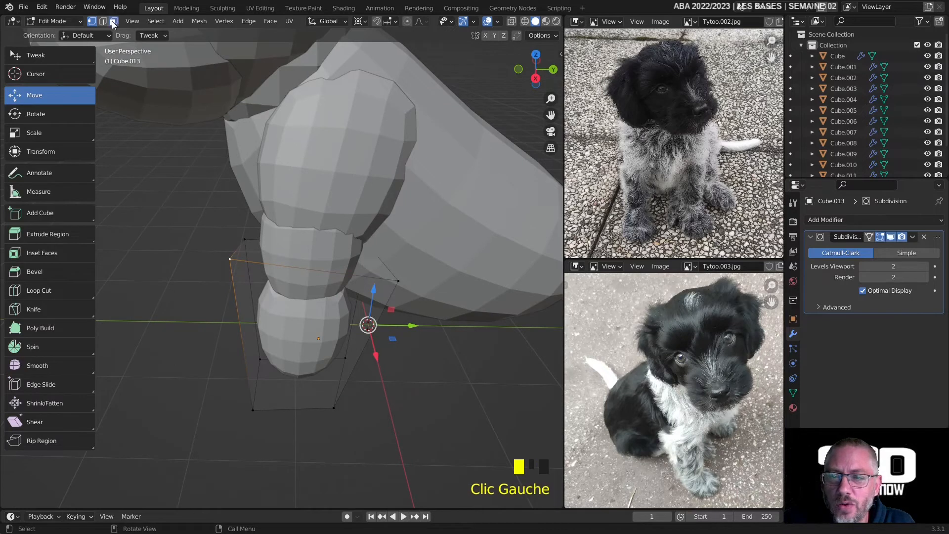
click(304, 260)
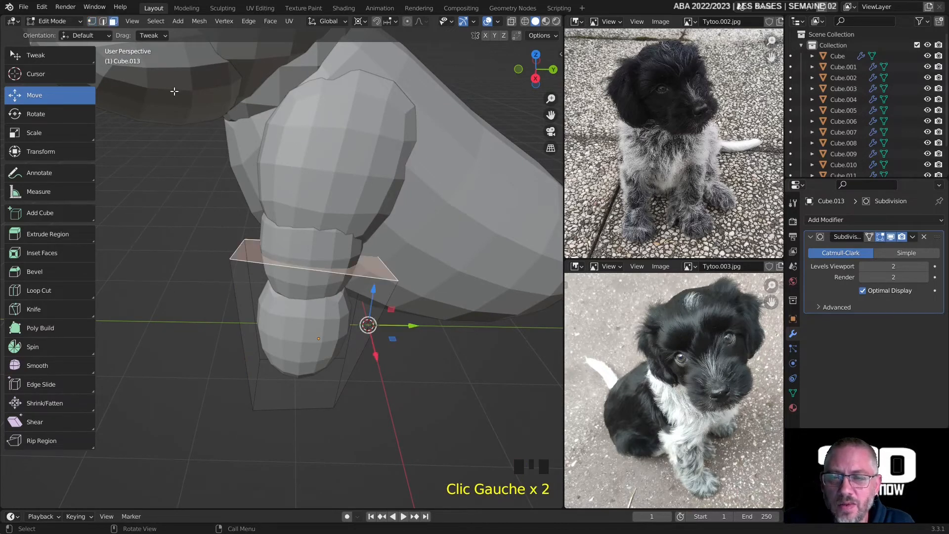
click(198, 21)
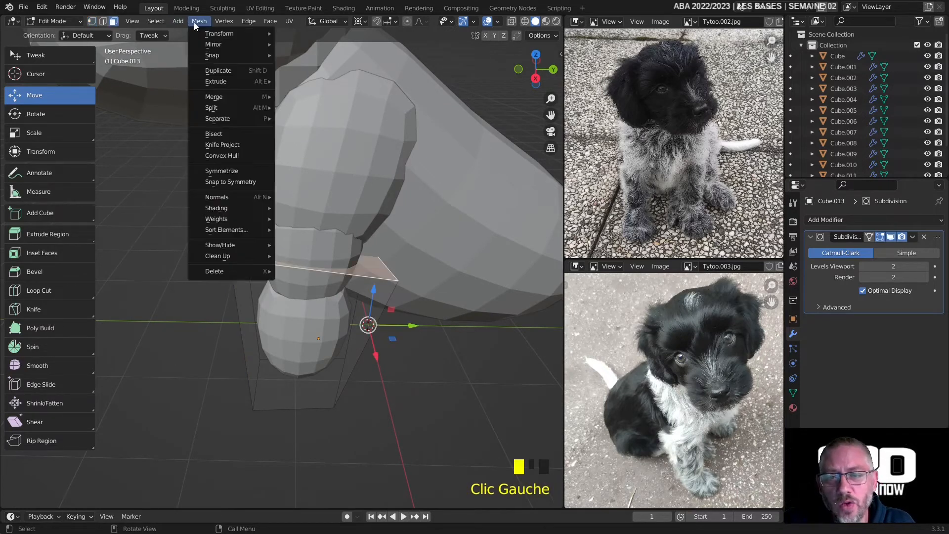
mouse_move(215, 57)
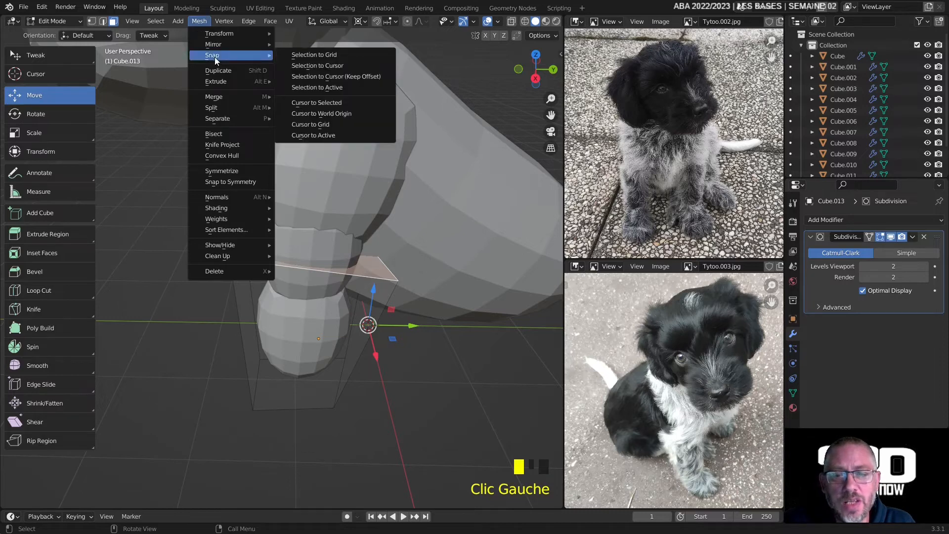
click(316, 102)
middle_drag(363, 217, 296, 264)
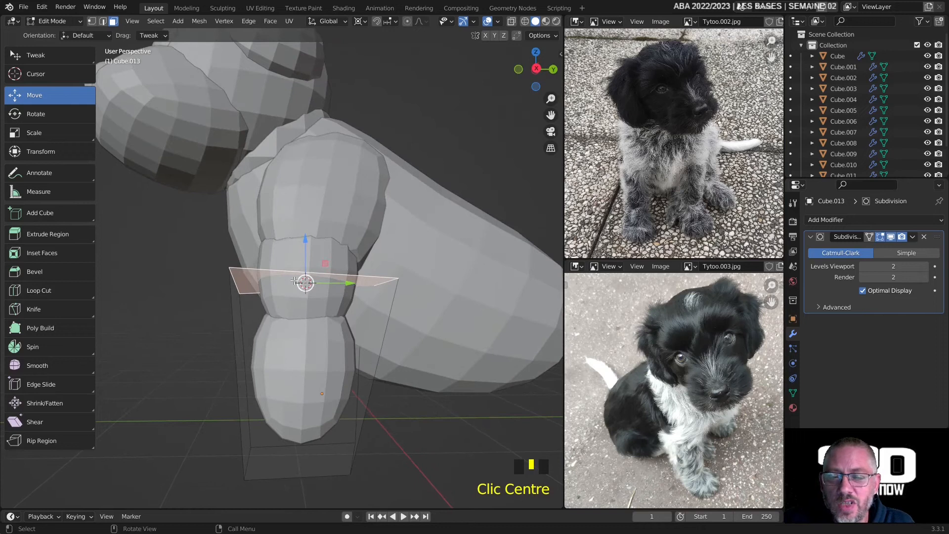
click(153, 22)
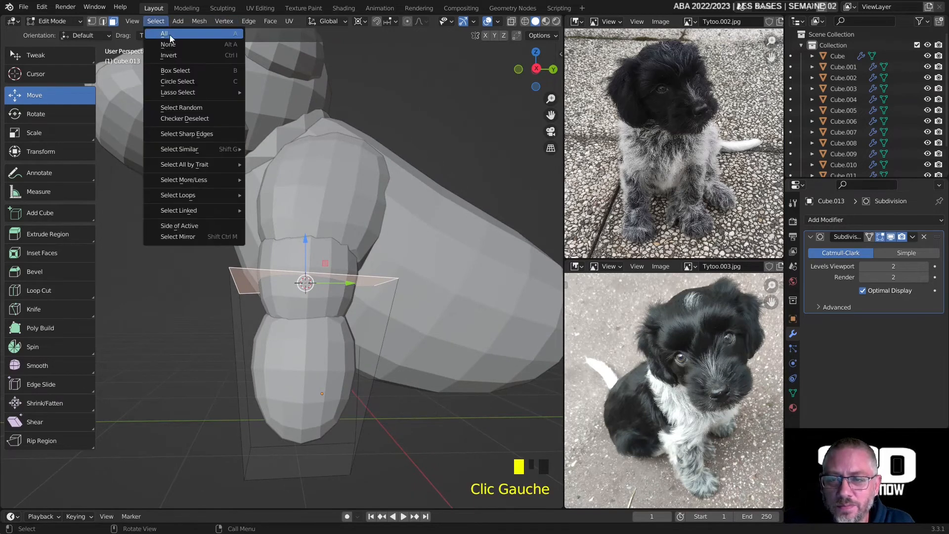
click(170, 34)
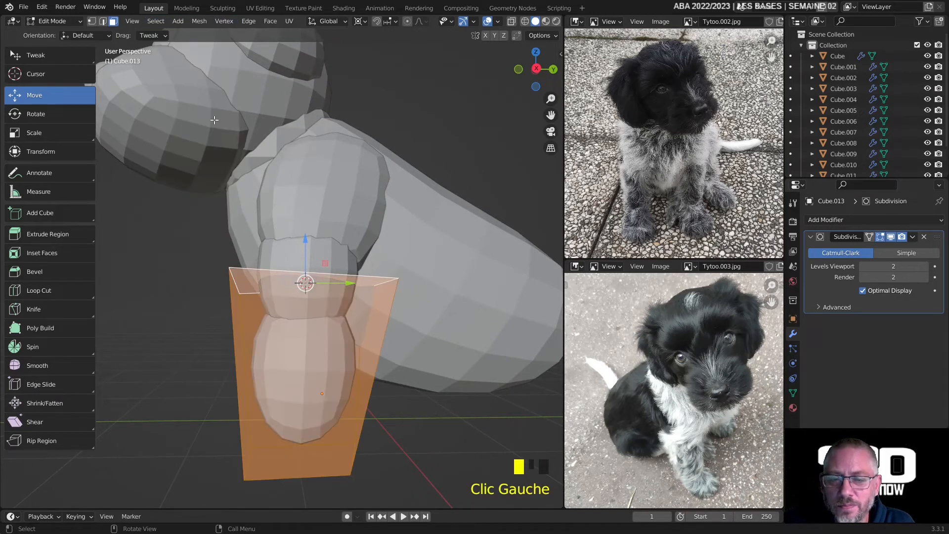
click(50, 117)
mouse_move(325, 233)
mouse_down()
mouse_move(316, 236)
mouse_move(325, 228)
mouse_move(359, 257)
mouse_move(319, 199)
mouse_move(353, 247)
mouse_move(337, 233)
mouse_up()
right_click(337, 233)
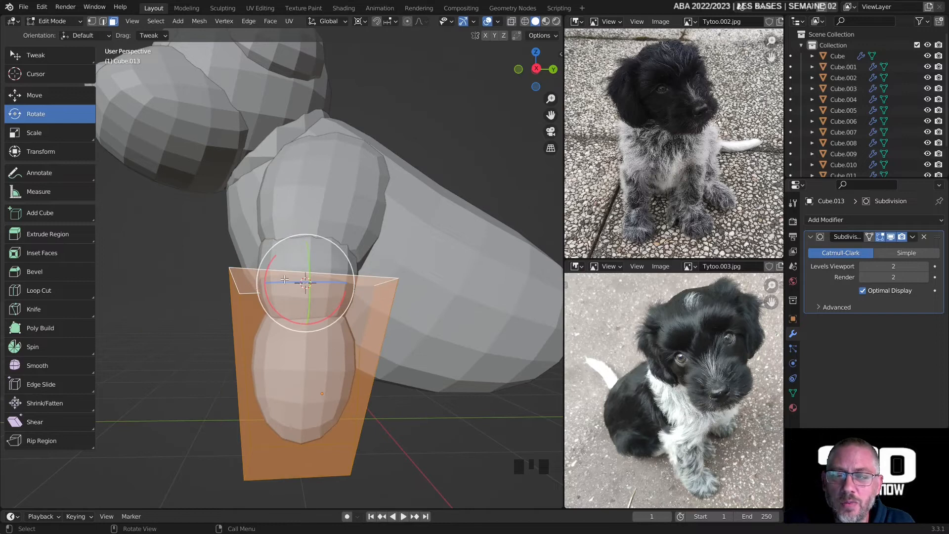
Return to Object Mode and set the duplicated leg piece's origin to its geometry
click(55, 24)
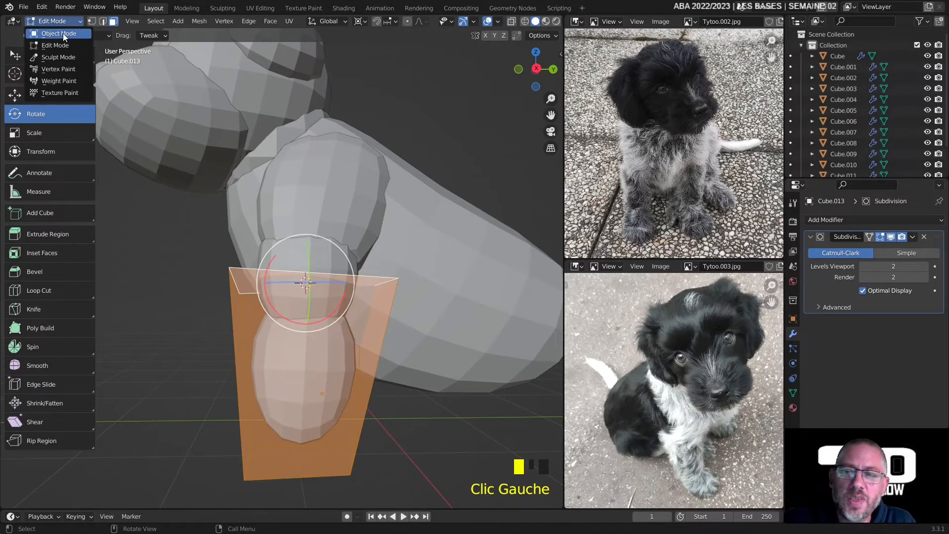
click(63, 33)
scroll(257, 196, down, 2)
middle_drag(257, 196, 283, 225)
scroll(303, 260, up, 5)
middle_drag(302, 261, 289, 250)
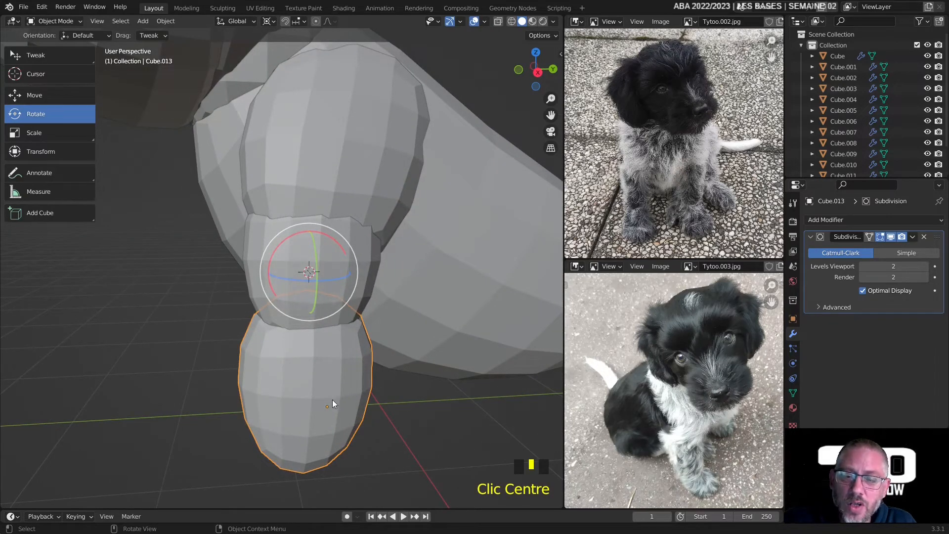
click(163, 24)
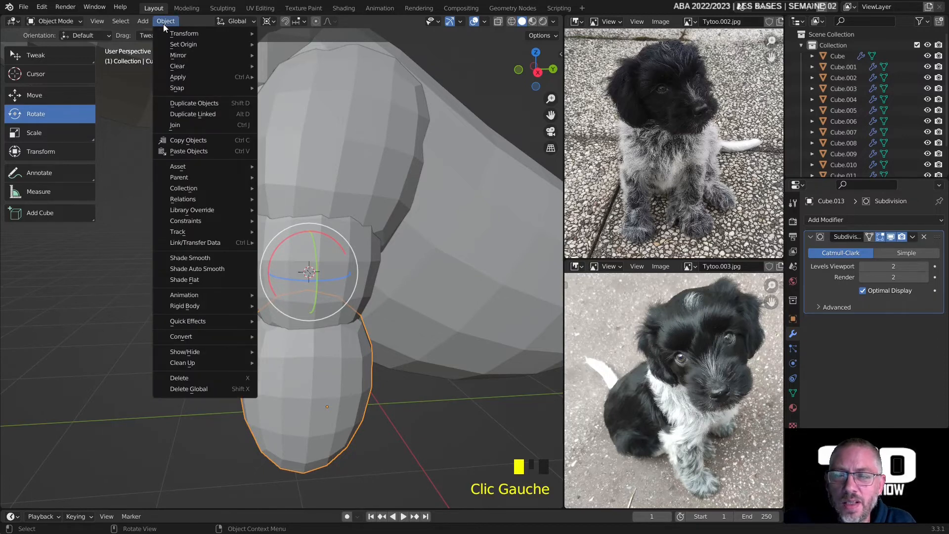
mouse_move(175, 38)
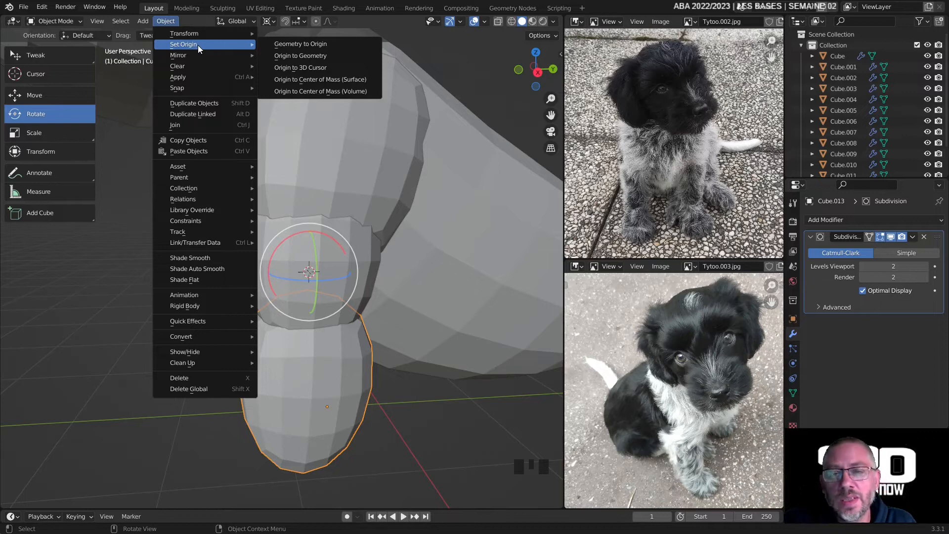
click(324, 57)
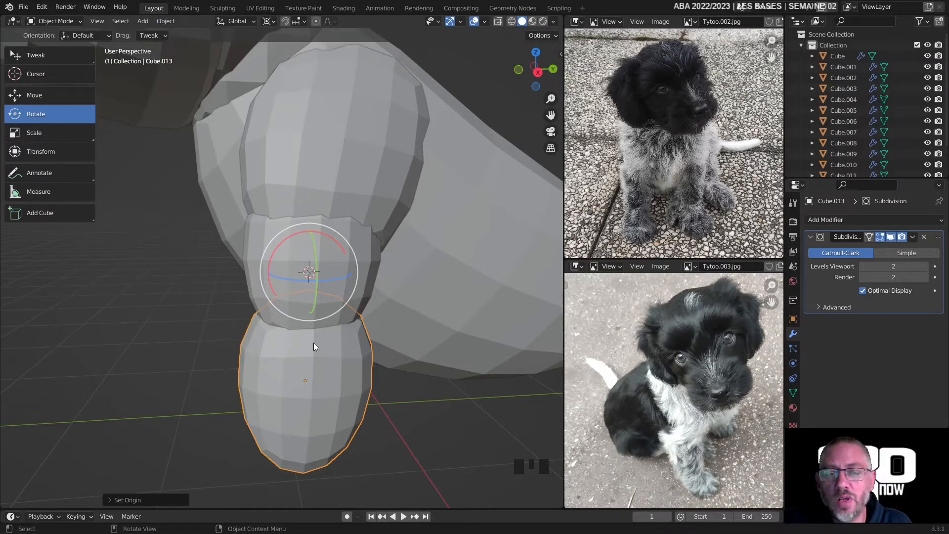
Set the transform pivot point to Median Point
click(269, 21)
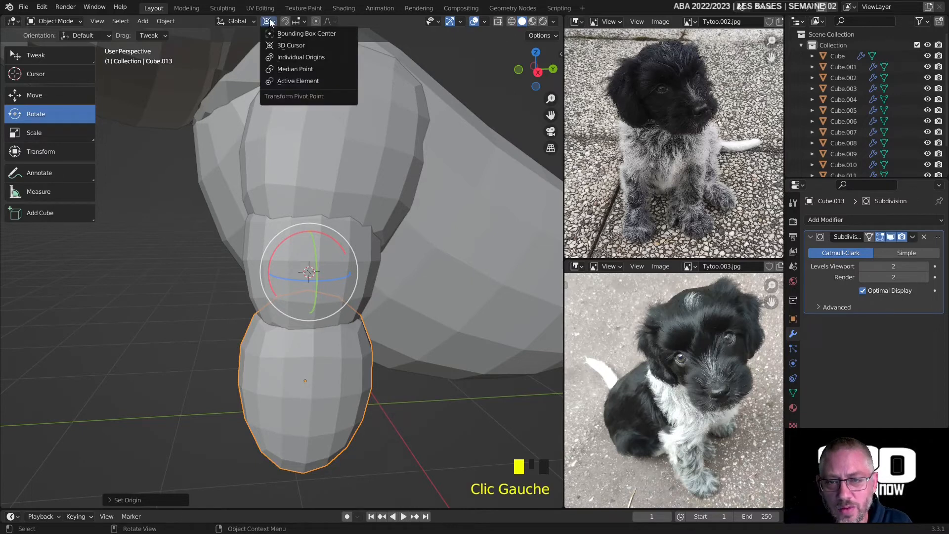
click(303, 69)
middle_drag(310, 360, 321, 411)
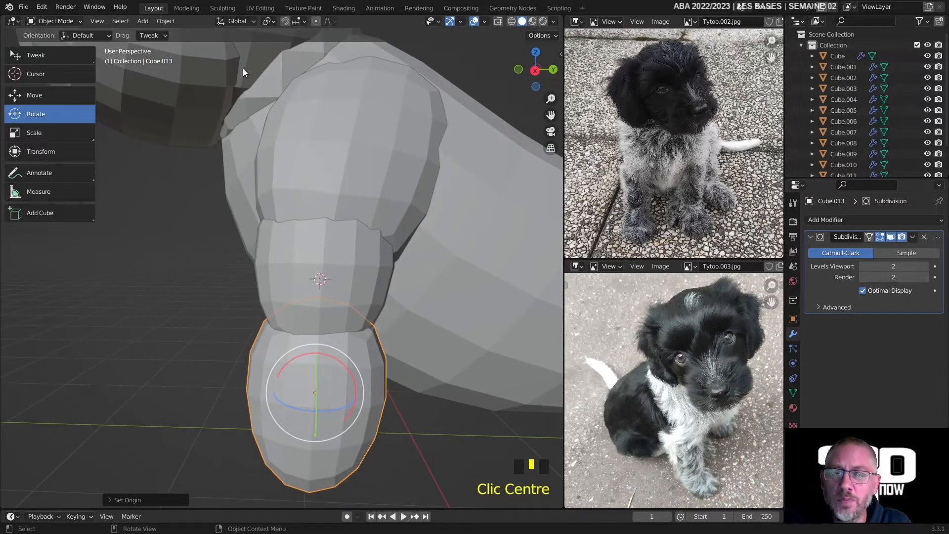
Set the duplicated leg piece's origin to the 3D cursor at its upper face
click(167, 22)
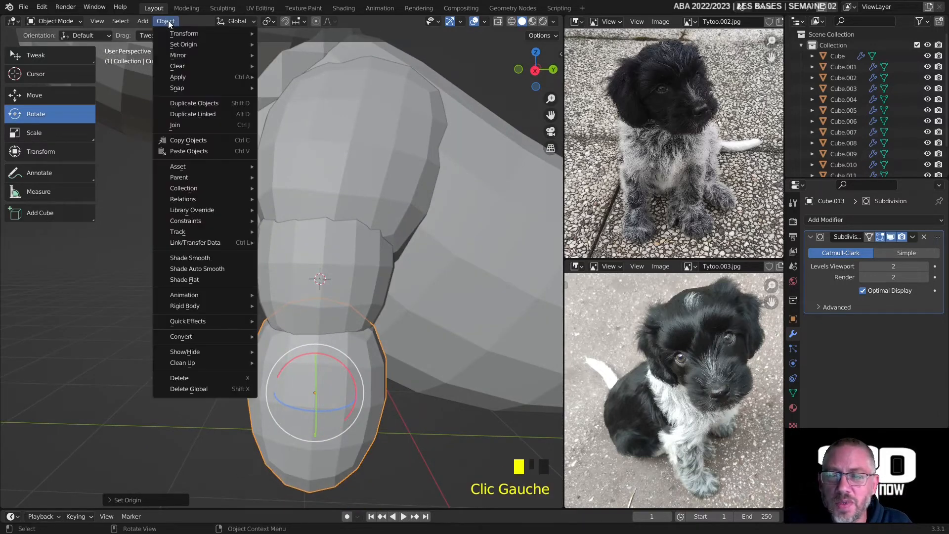
mouse_move(188, 43)
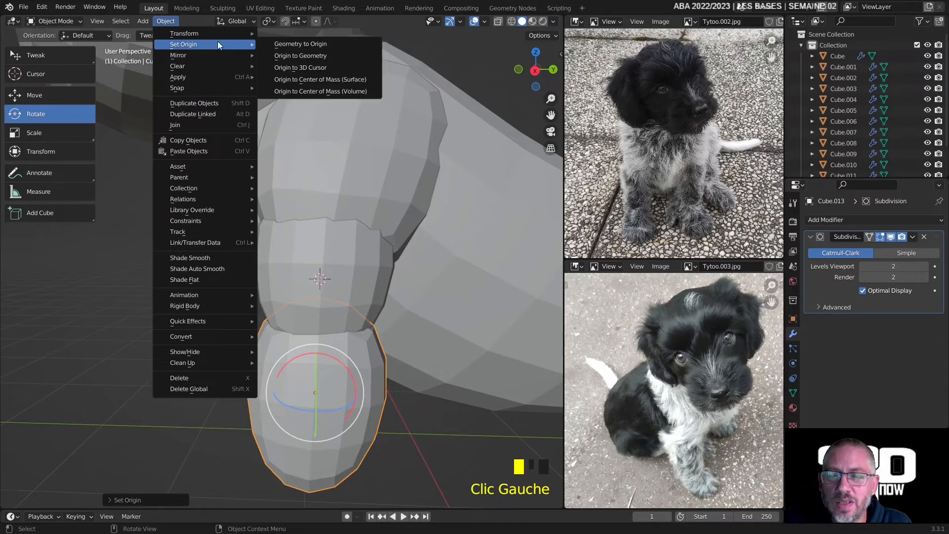
click(294, 67)
middle_drag(294, 68, 324, 220)
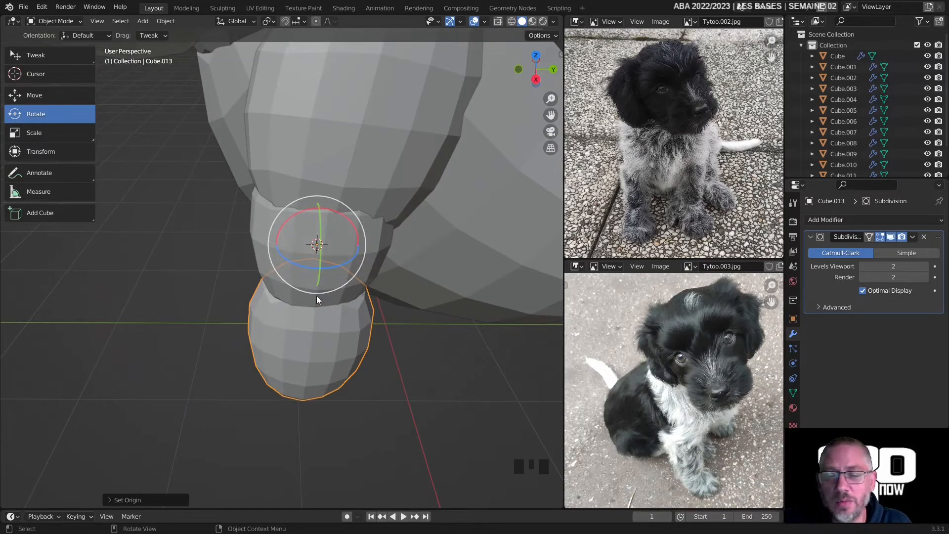
middle_drag(307, 290, 316, 261)
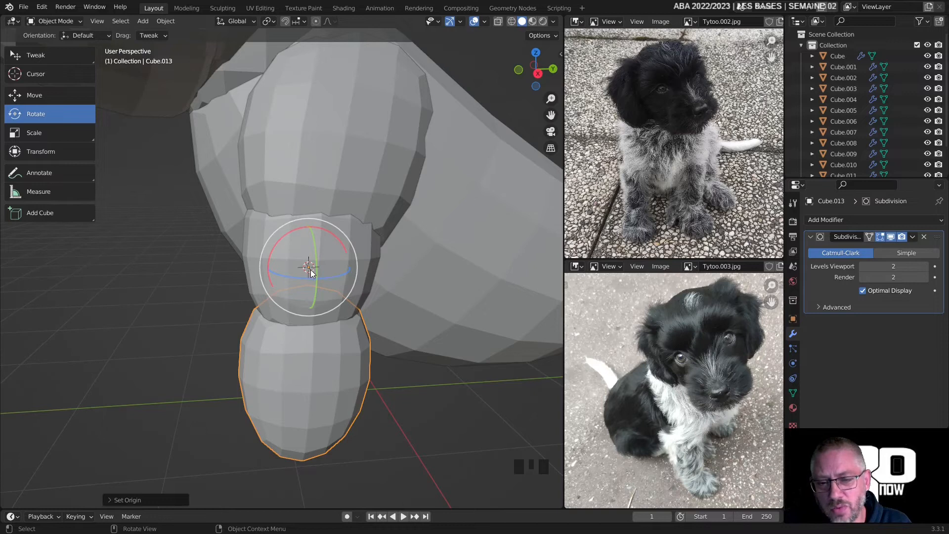
middle_drag(331, 291, 364, 221)
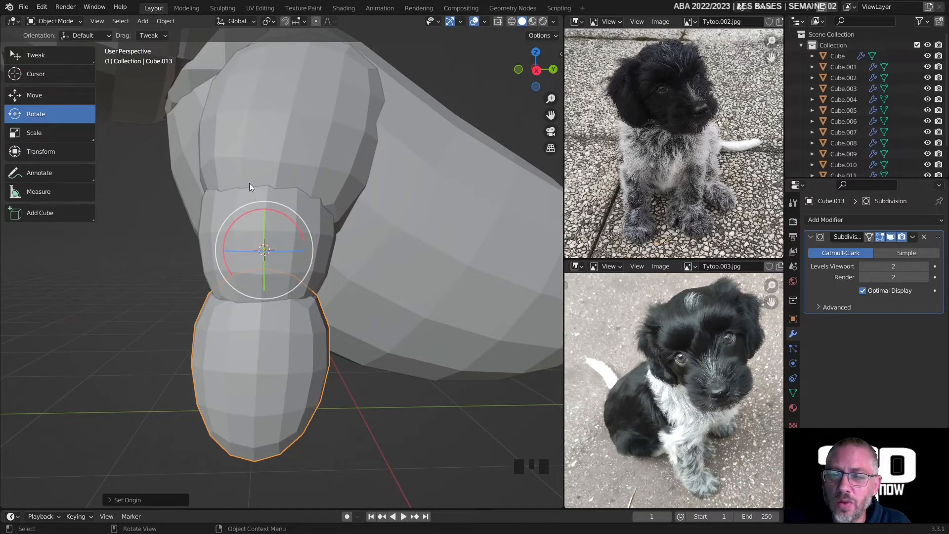
Snap the 3D cursor to the world origin, away from the leg piece
click(163, 21)
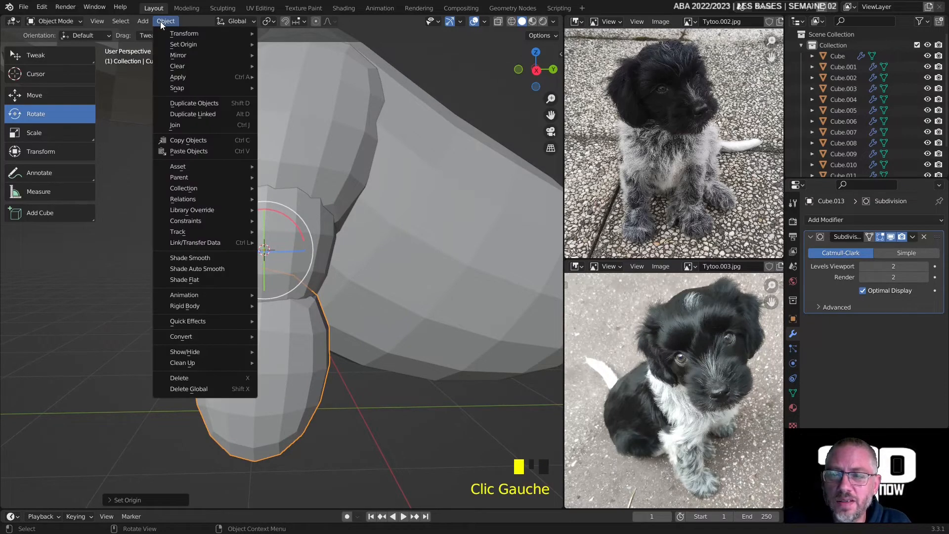
mouse_move(187, 88)
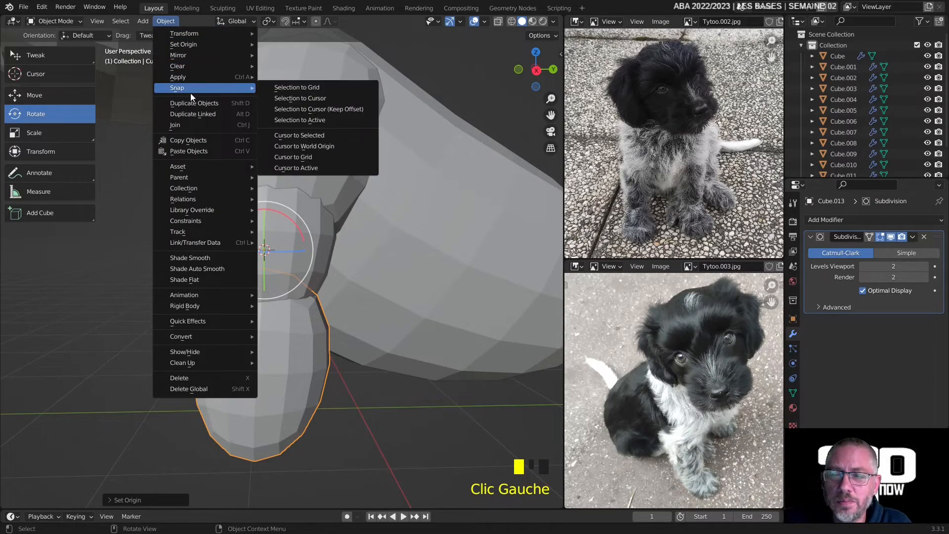
click(328, 148)
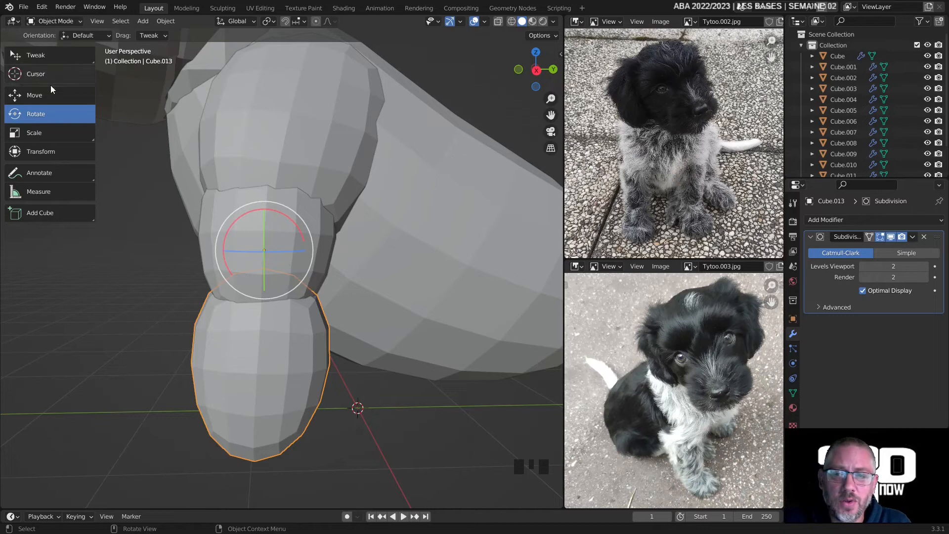
Limit transforms to Origins, move the leg piece's origin straight down near the joint with the piece above, and turn Origins off again
click(30, 96)
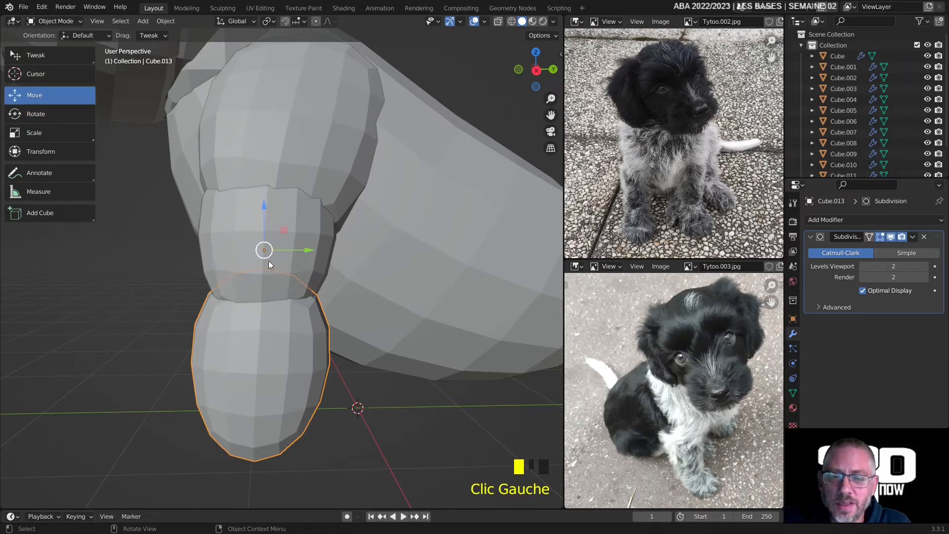
click(537, 36)
click(538, 36)
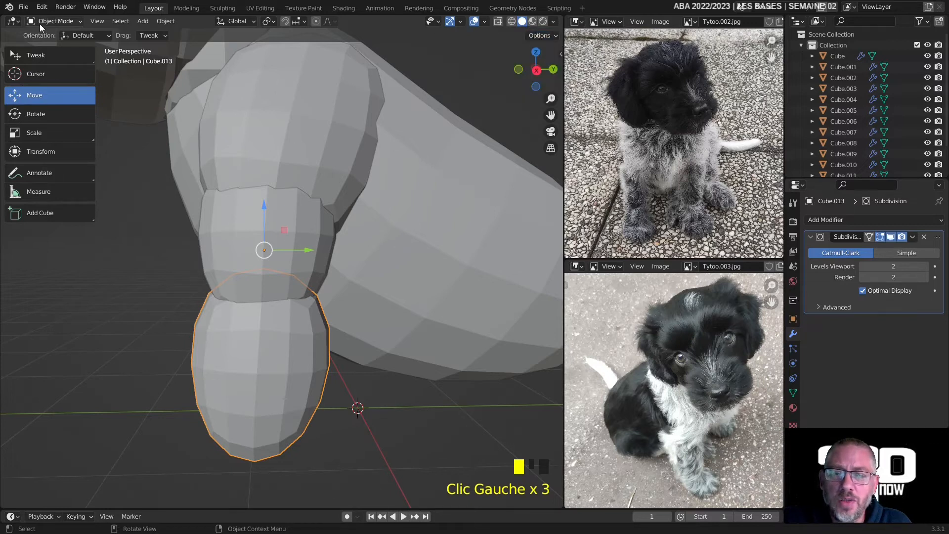
click(538, 37)
click(536, 68)
drag(261, 218, 262, 251)
middle_drag(262, 251, 346, 222)
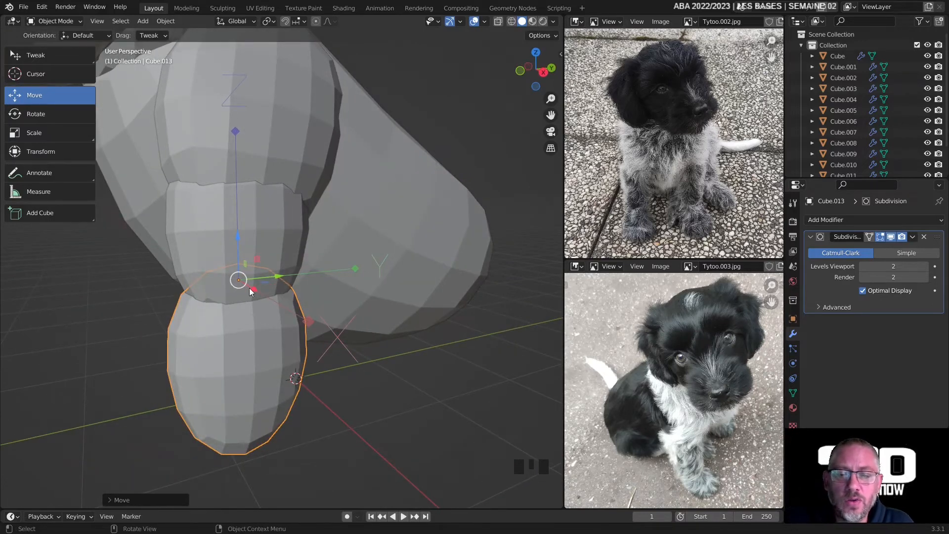
click(543, 36)
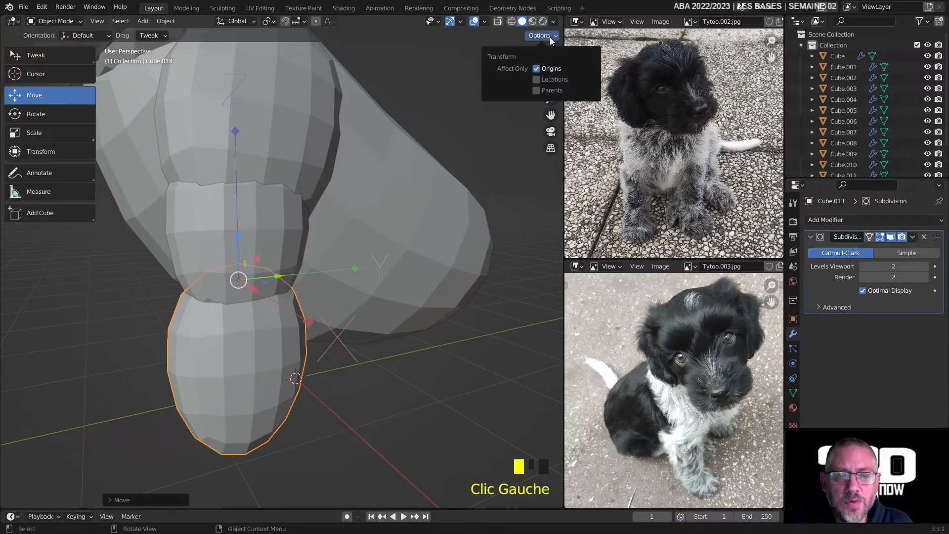
middle_drag(391, 294, 335, 274)
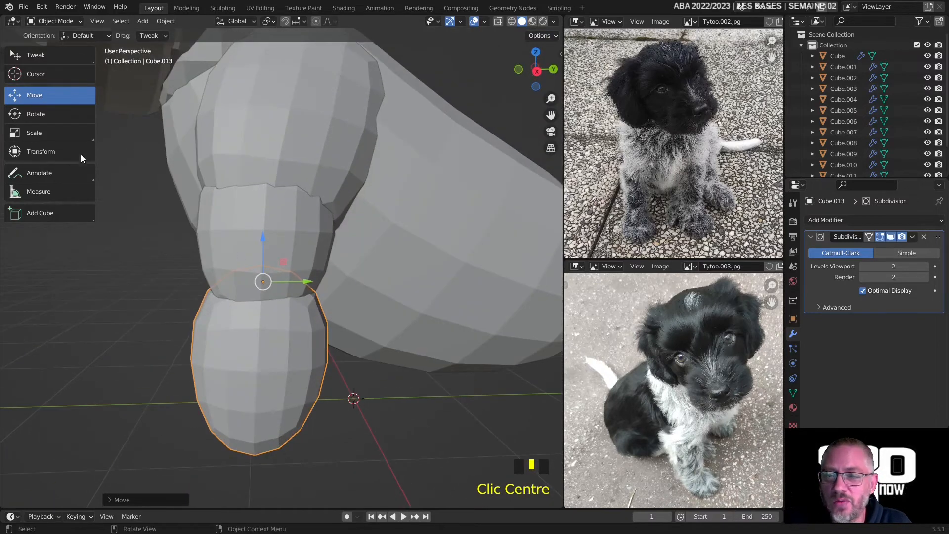
Rotate the duplicated leg piece slightly about its origin so that its lower end tilts forward
click(39, 116)
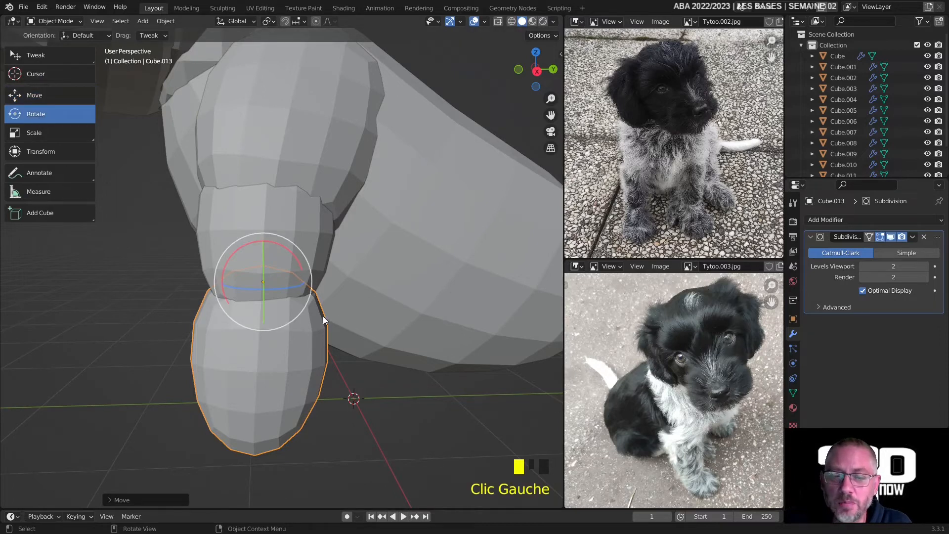
double_click(297, 317)
drag(329, 302, 289, 326)
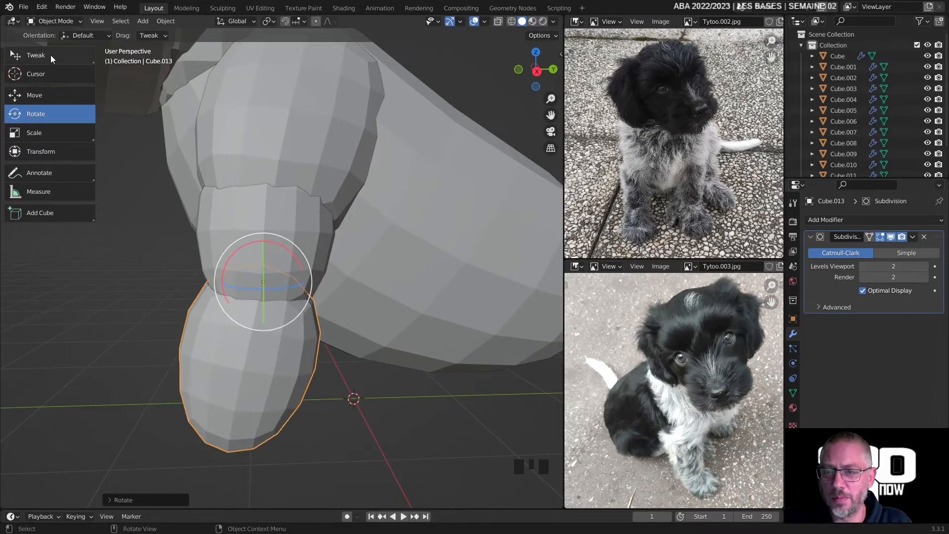
Enter Edit Mode on the lowest leg piece and move its outer upper corner vertices inward in vertex selection to narrow its upper end
click(52, 20)
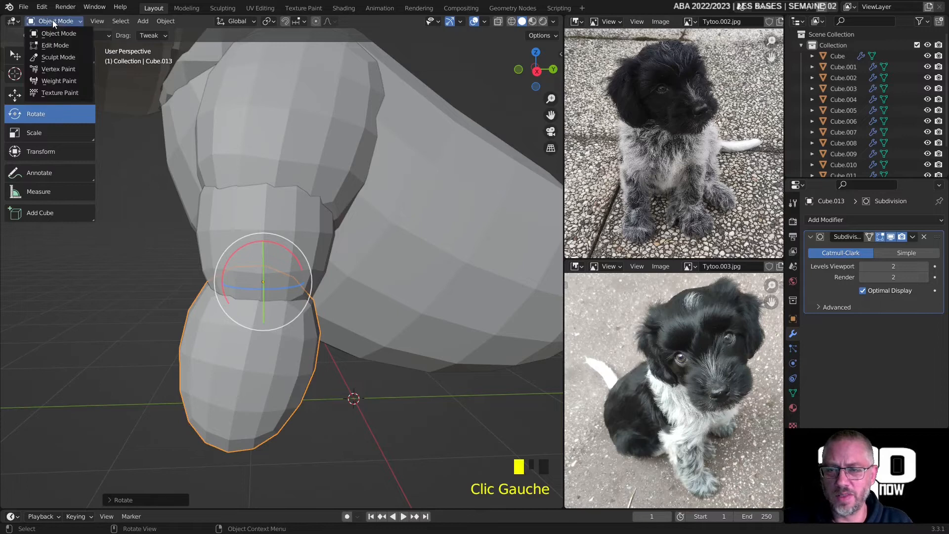
click(67, 45)
middle_drag(316, 296, 296, 321)
scroll(299, 326, down, 4)
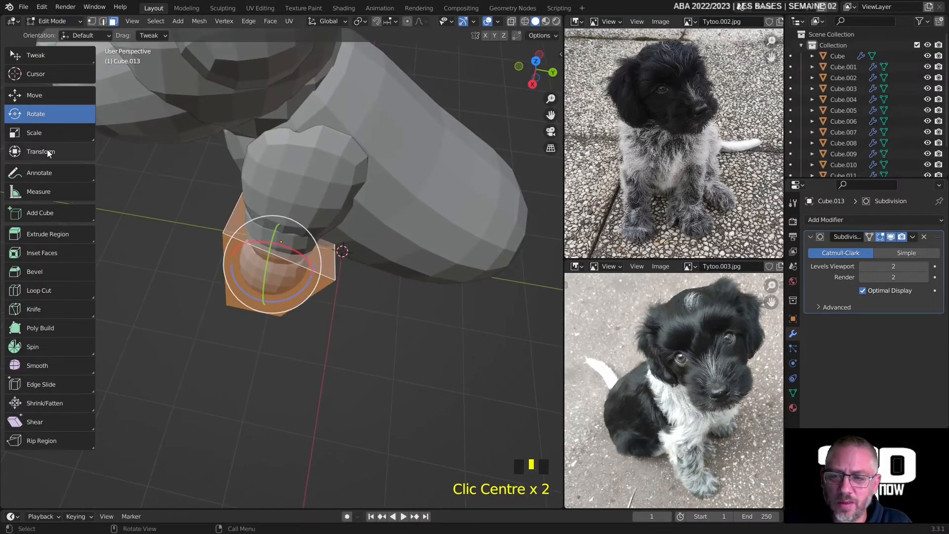
click(28, 57)
middle_drag(148, 123, 135, 5)
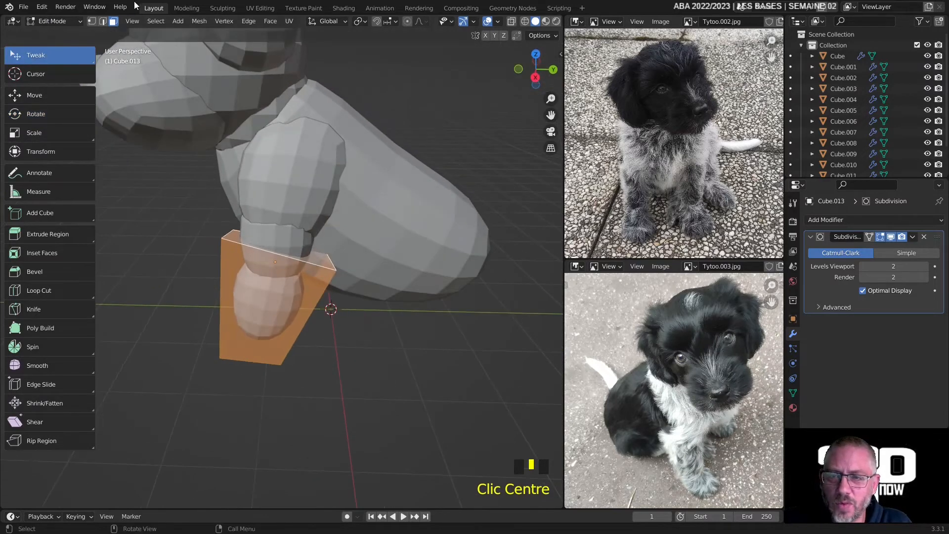
click(91, 21)
scroll(215, 251, up, 2)
click(195, 224)
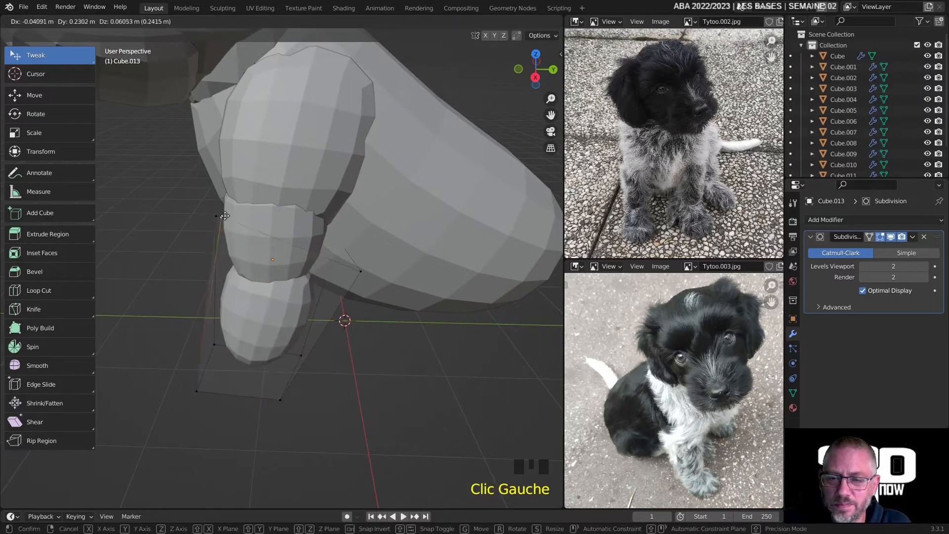
drag(360, 270, 343, 254)
middle_drag(343, 254, 297, 292)
Raise an upper corner vertex of the leg piece's cage and nudge one of its lower corner vertices slightly upward
scroll(403, 248, down, 6)
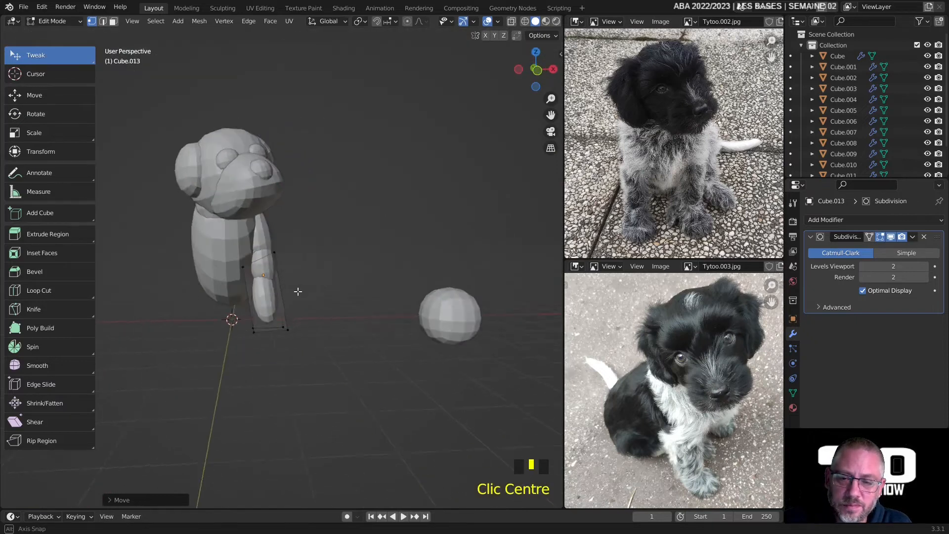
scroll(293, 308, up, 4)
drag(206, 273, 217, 237)
mouse_move(231, 387)
mouse_down()
mouse_move(231, 367)
mouse_move(230, 381)
mouse_up()
middle_drag(231, 381, 247, 259)
Adjust two more upper corners and a lower corner to slim the leg piece, finishing in Object Mode
click(232, 239)
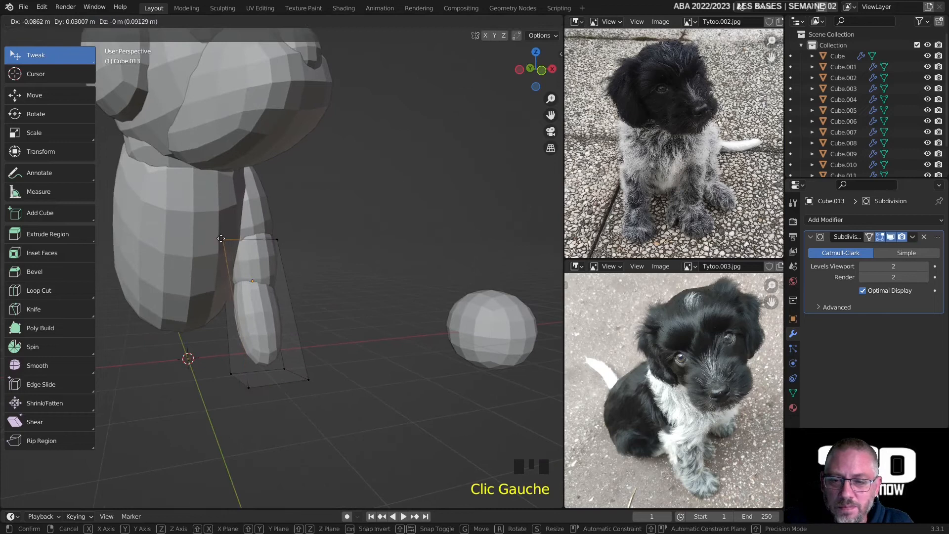
middle_drag(286, 229, 292, 243)
drag(265, 238, 275, 233)
middle_drag(275, 233, 293, 330)
drag(227, 362, 242, 345)
middle_drag(242, 345, 155, 145)
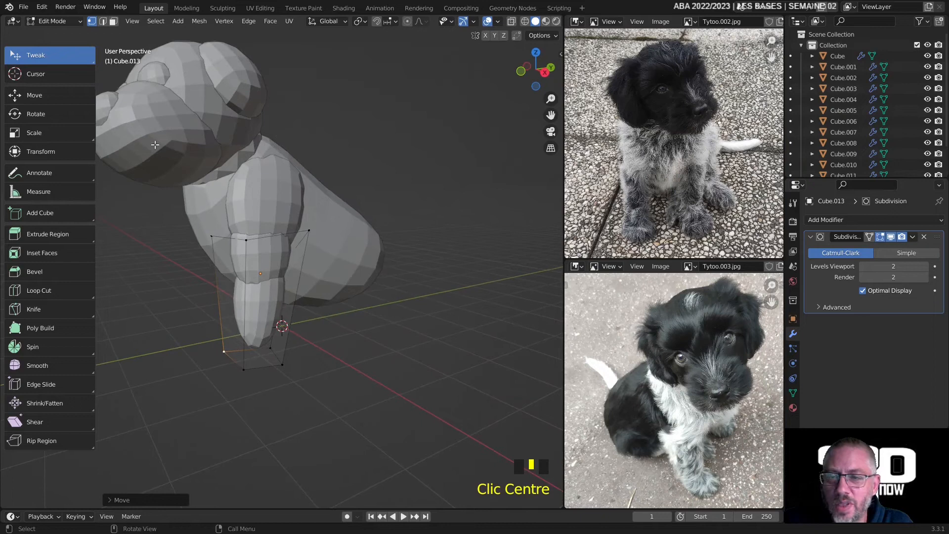
click(54, 21)
click(66, 31)
Duplicate the spare subdivided sphere beside the puppy and place the copy at the lower end of the front leg
scroll(286, 283, down, 5)
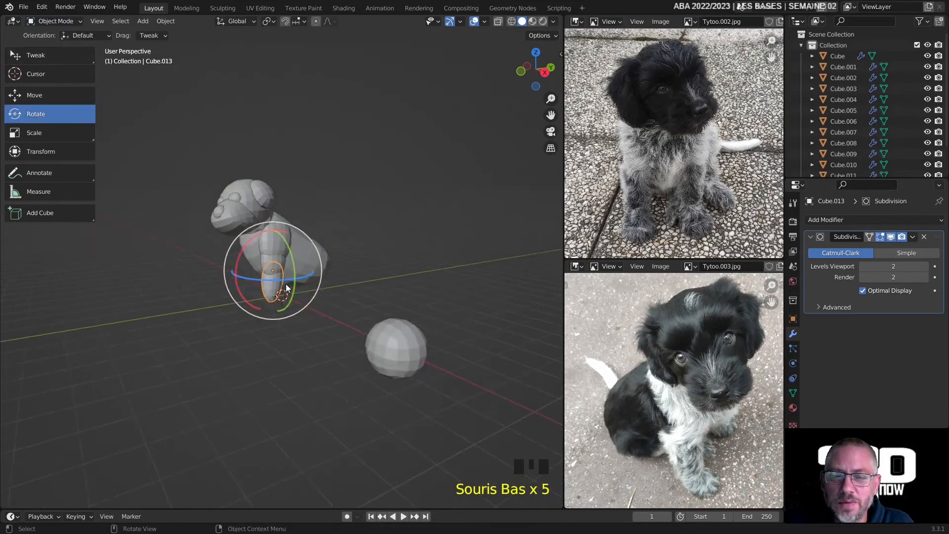
middle_drag(286, 283, 365, 286)
click(413, 299)
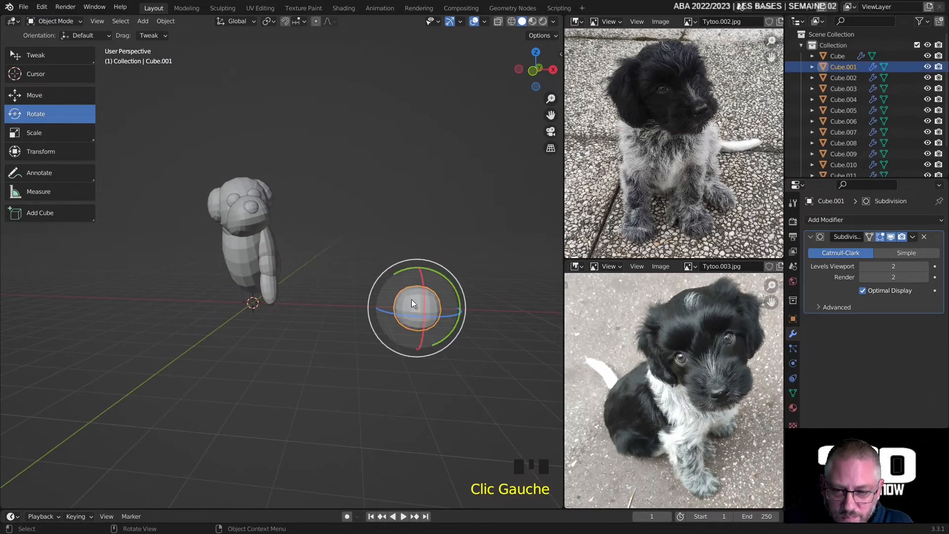
right_click(412, 299)
click(411, 299)
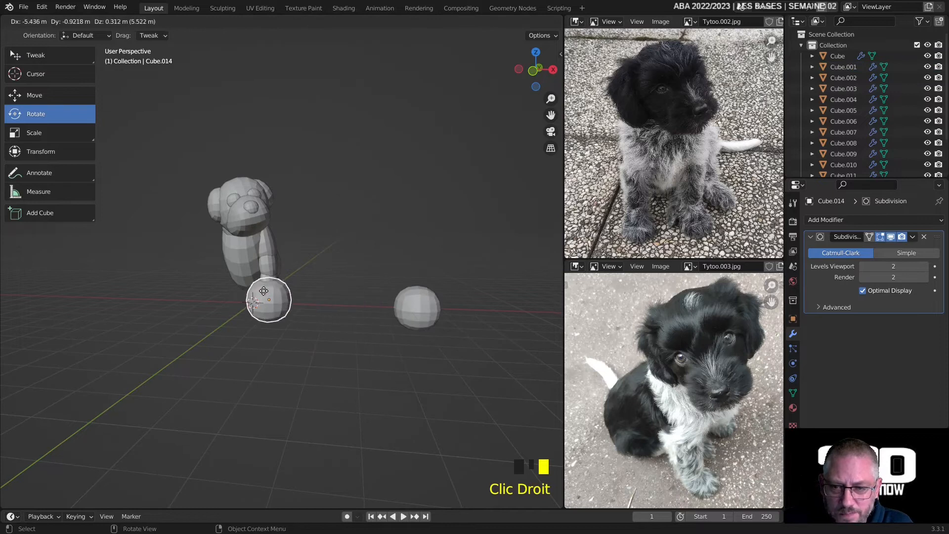
click(278, 304)
scroll(281, 305, up, 5)
middle_drag(336, 295, 230, 296)
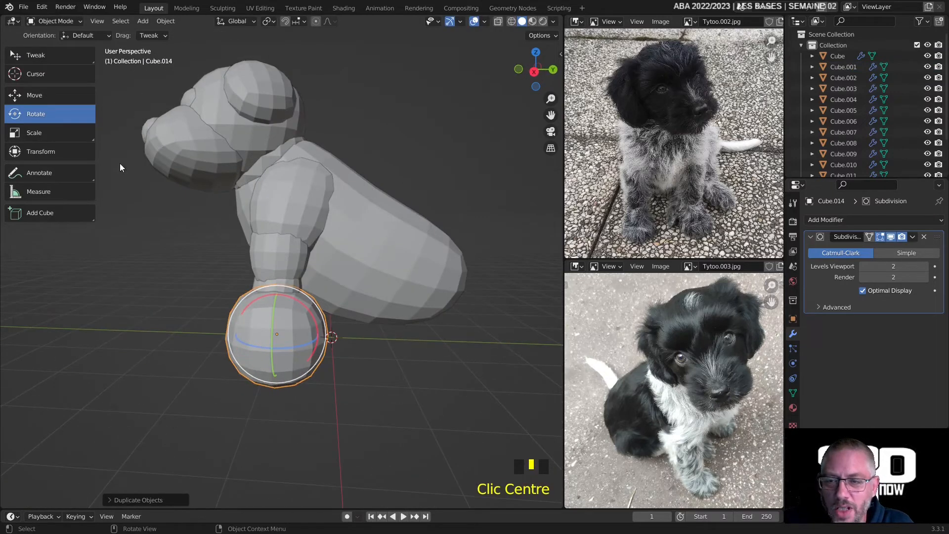
Scale the duplicated sphere down uniformly to paw size at the end of the front leg
click(48, 98)
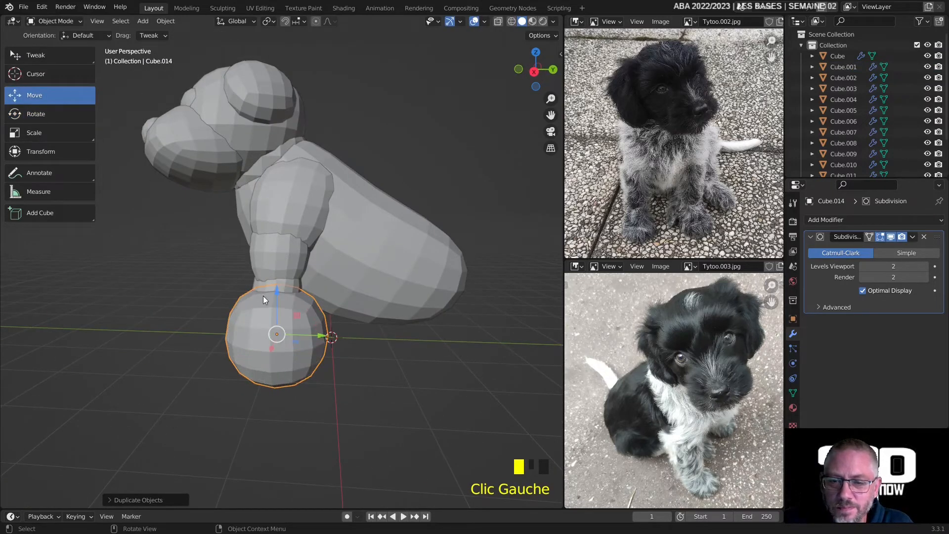
click(46, 131)
click(289, 362)
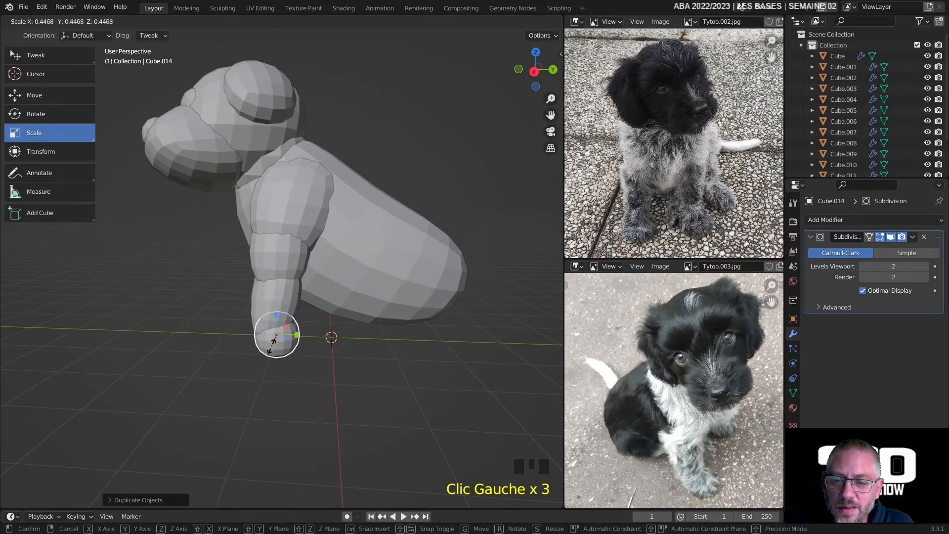
drag(273, 346, 275, 349)
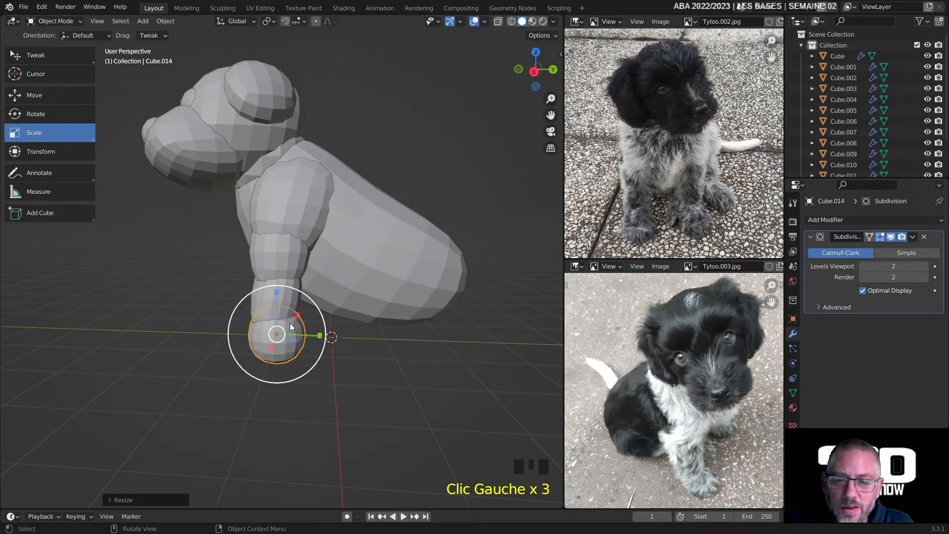
In Edit Mode, pull the paw's front upper corners down and forward and a front lower corner forward and up
click(56, 21)
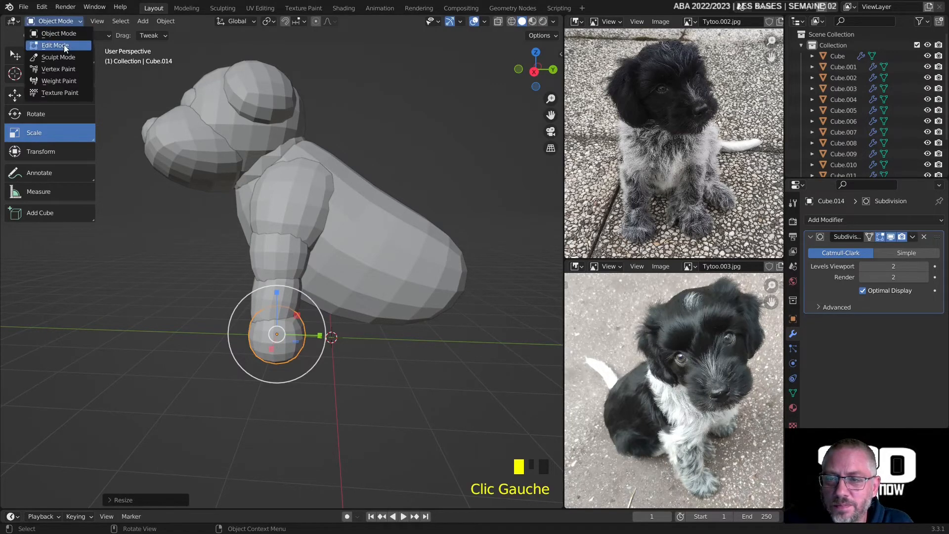
click(64, 43)
middle_drag(229, 263, 249, 244)
mouse_move(248, 302)
middle_down()
mouse_move(277, 343)
mouse_move(250, 343)
mouse_move(235, 329)
middle_up()
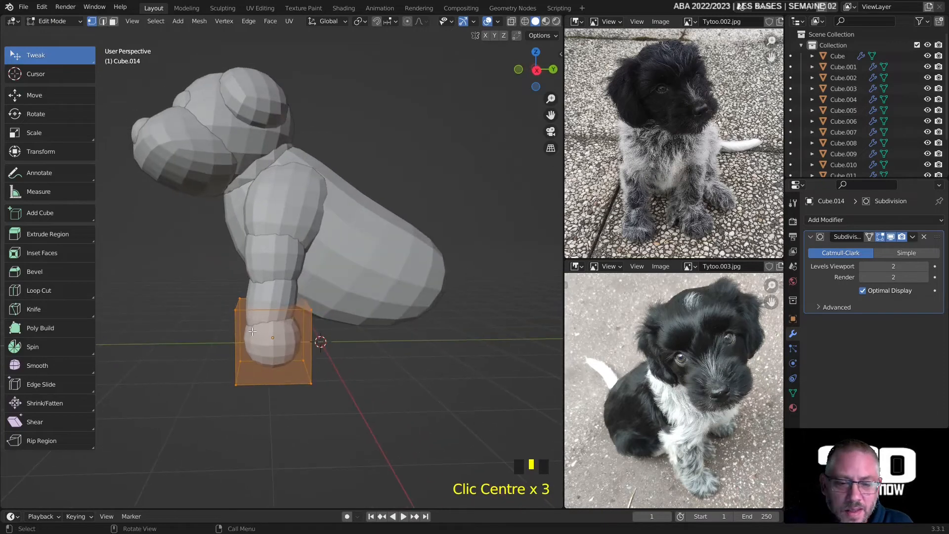
drag(235, 309, 216, 342)
drag(235, 377, 214, 361)
drag(244, 291, 229, 321)
Move the paw's remaining corner vertices from several sides to flatten its underside and round it into a low, elongated foot
middle_drag(240, 374, 490, 338)
drag(358, 393, 376, 363)
drag(253, 393, 265, 370)
middle_drag(269, 368, 438, 269)
drag(365, 326, 350, 288)
drag(363, 249, 346, 247)
middle_drag(346, 247, 365, 325)
drag(314, 307, 291, 289)
middle_drag(290, 295, 251, 374)
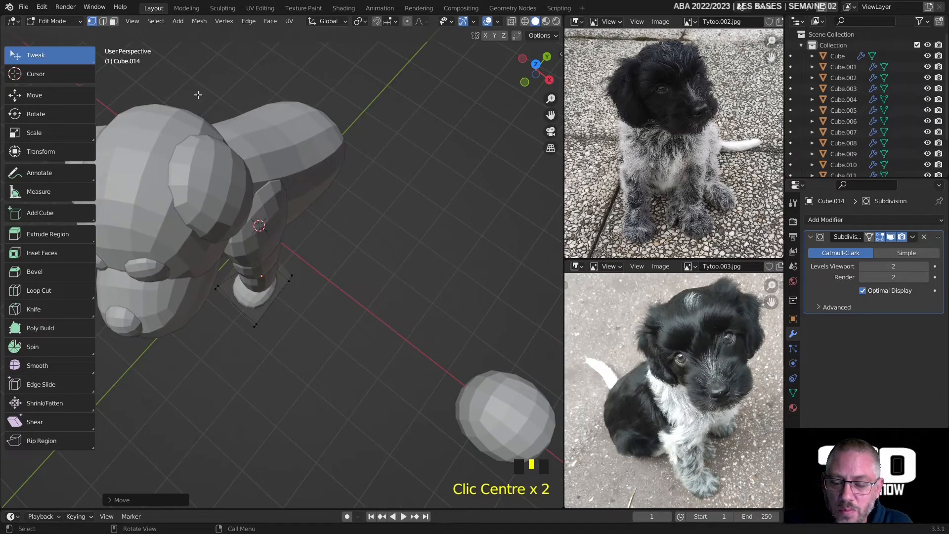
Select all of the paw's vertices, rotate them to align the paw, lower one corner vertex slightly, and return to Object Mode
click(156, 21)
click(158, 45)
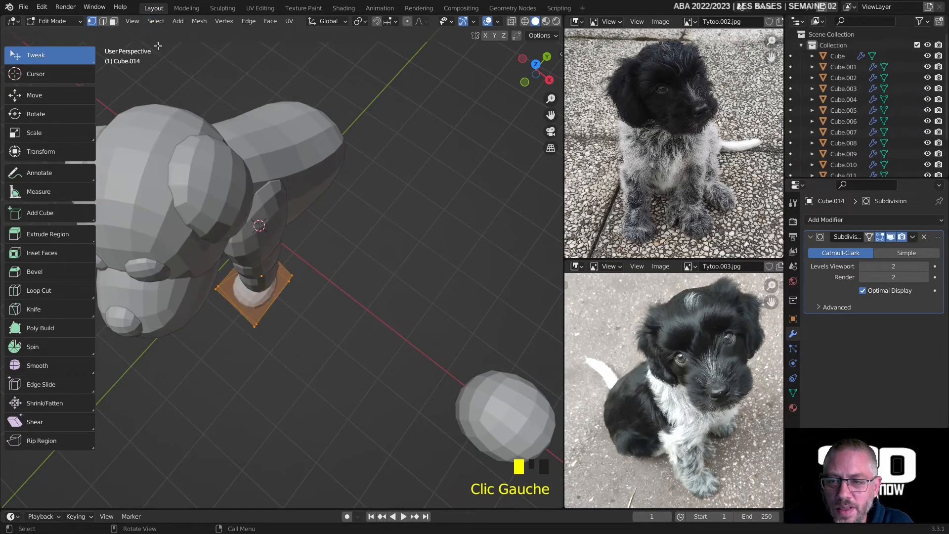
click(44, 114)
drag(289, 310, 365, 267)
middle_drag(392, 250, 327, 332)
drag(230, 364, 231, 373)
middle_drag(328, 294, 243, 249)
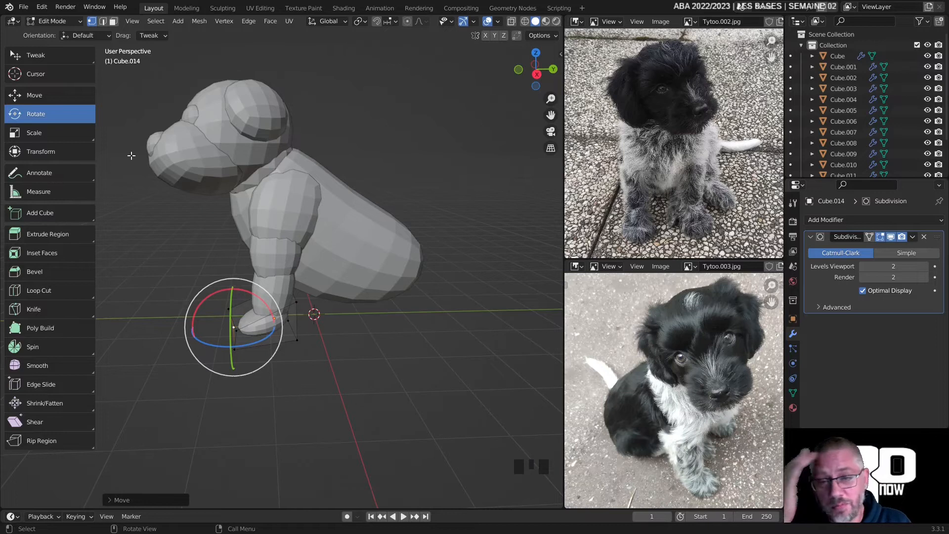
click(40, 22)
click(49, 33)
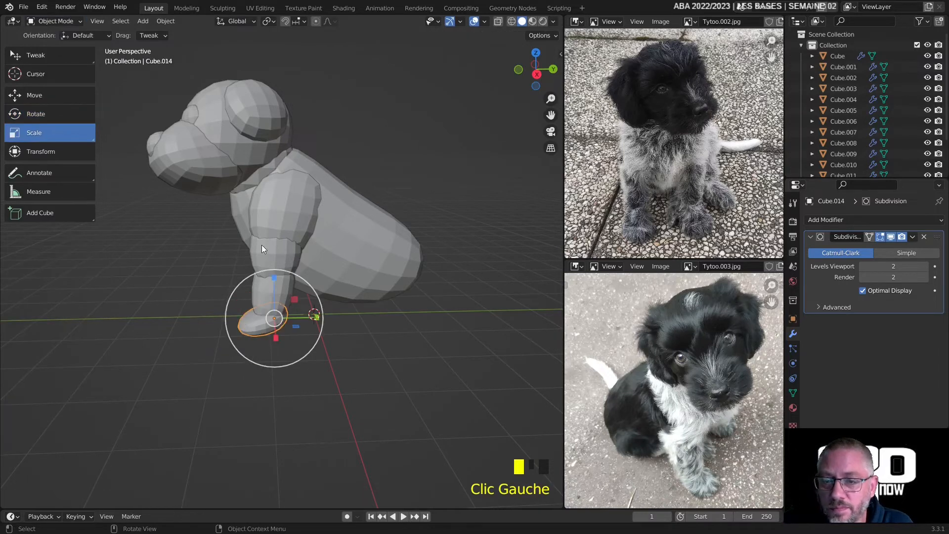
Duplicate the three front leg pieces and the paw together, and place the copy along the X axis on the body's opposite side
click(285, 211)
shift+click(268, 267)
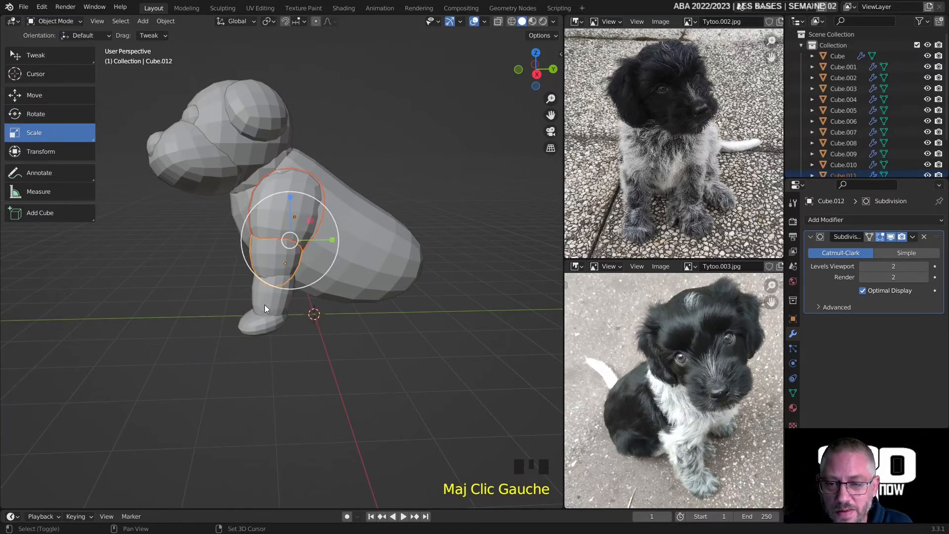
shift+click(262, 319)
shift+click(256, 328)
middle_drag(254, 327, 394, 291)
right_click(345, 259)
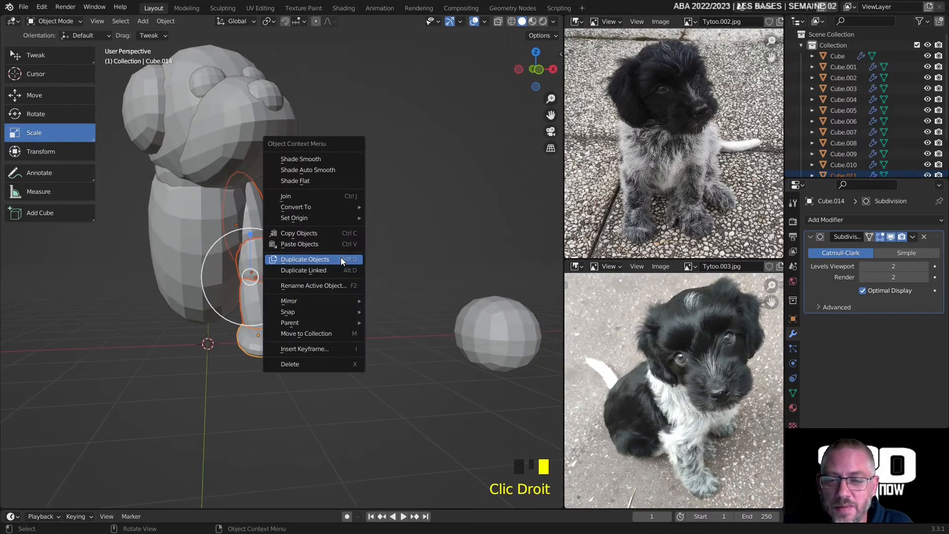
click(340, 257)
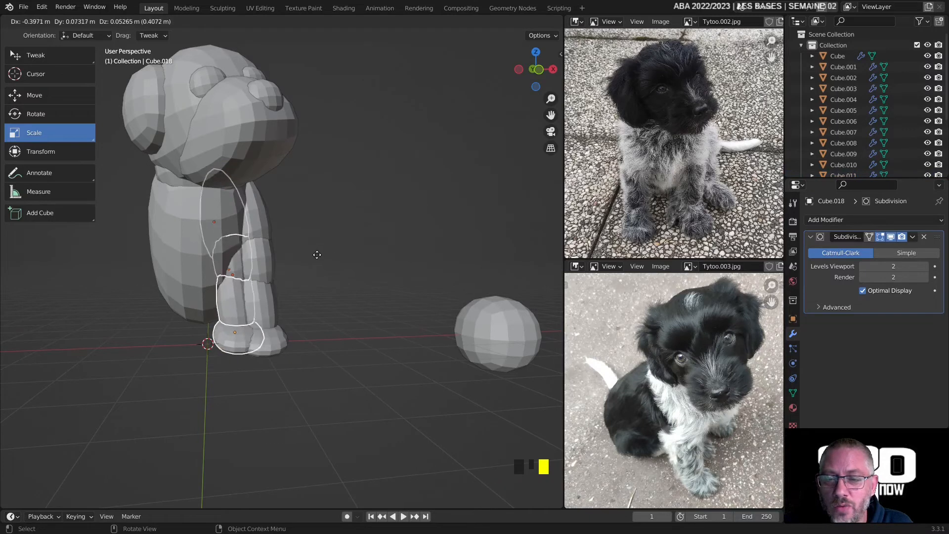
key(x)
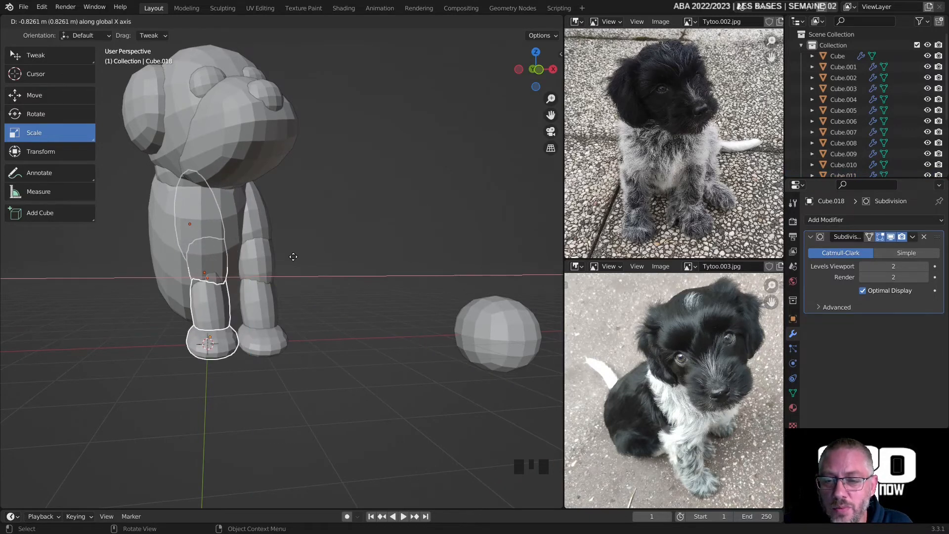
click(189, 286)
Mirror the duplicated leg by scaling it by -1 along the global X axis
middle_drag(239, 278, 176, 211)
scroll(270, 316, down, 3)
scroll(339, 266, up, 3)
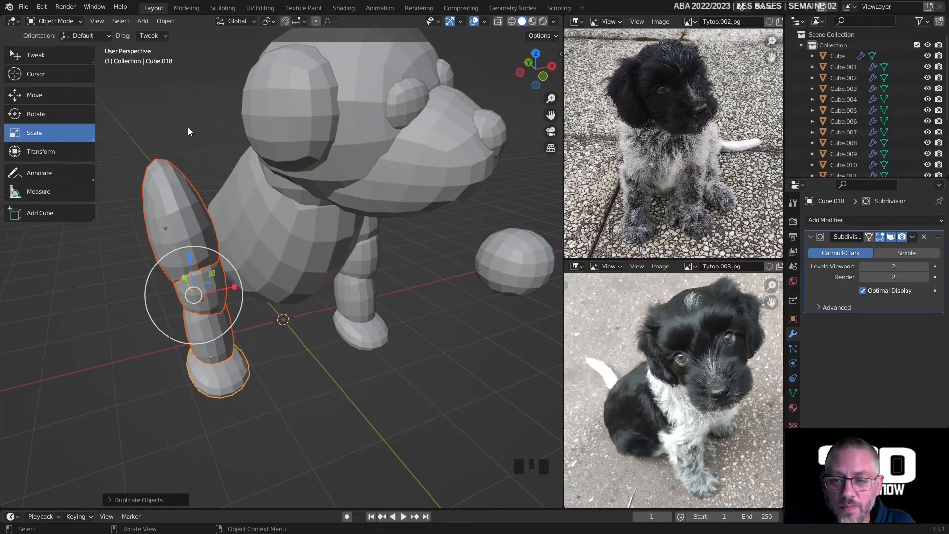
key(s)
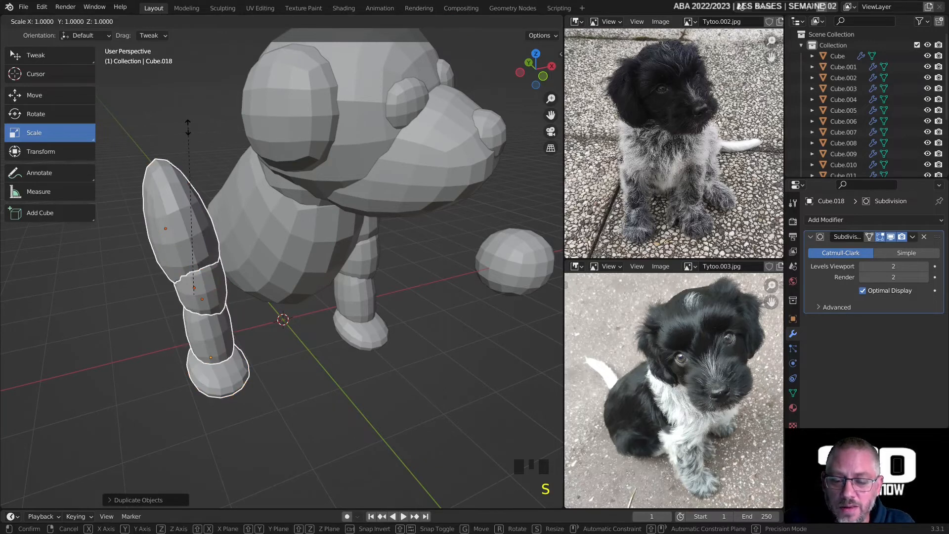
key(x)
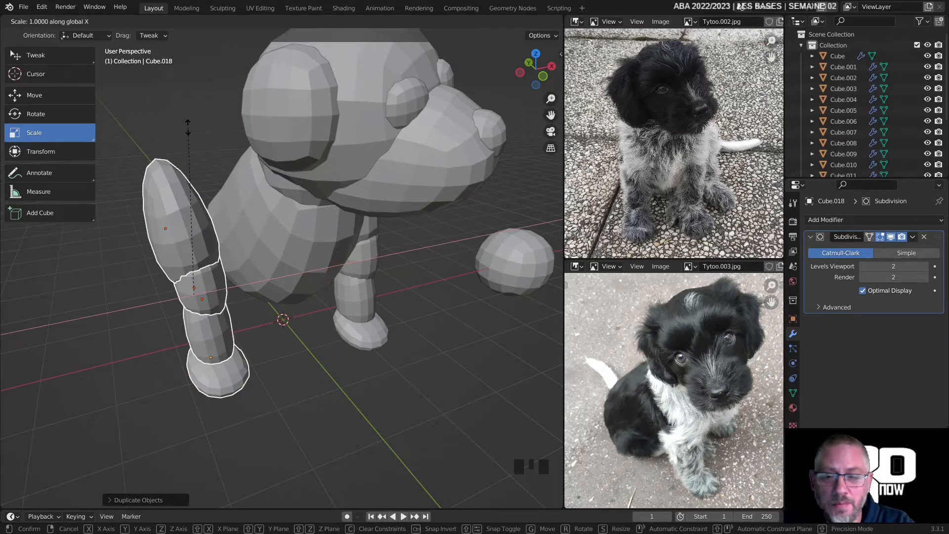
text(-1)
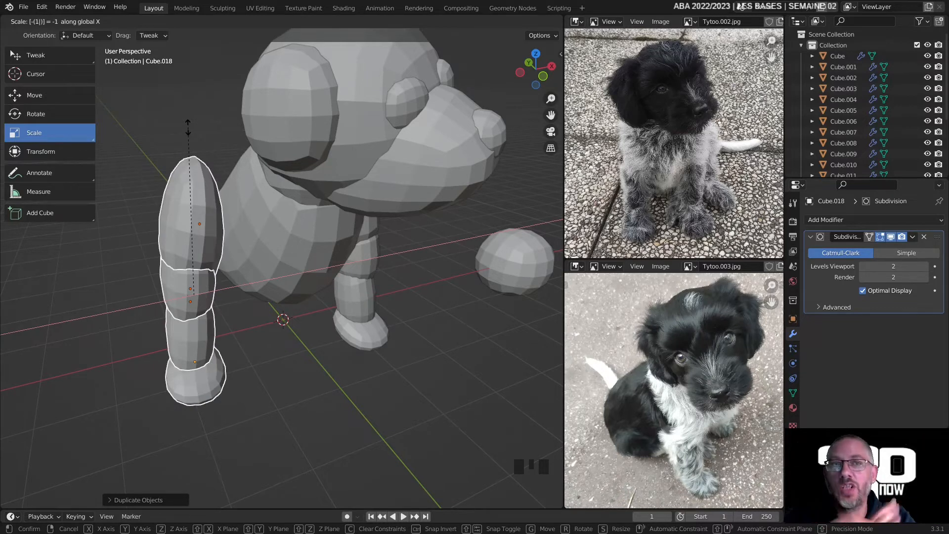
key(Return)
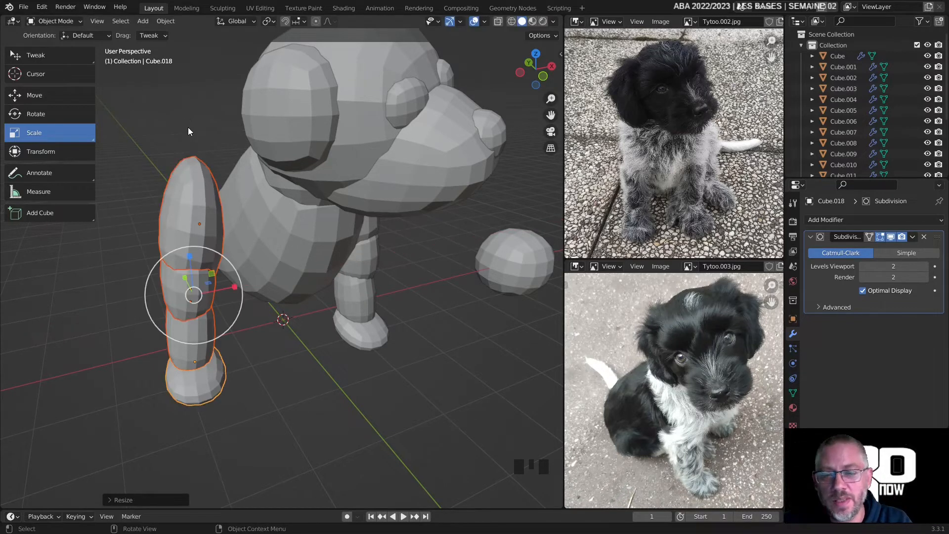
Move the mirrored leg along the X axis until its shoulder sits against the body
middle_drag(215, 183, 334, 291)
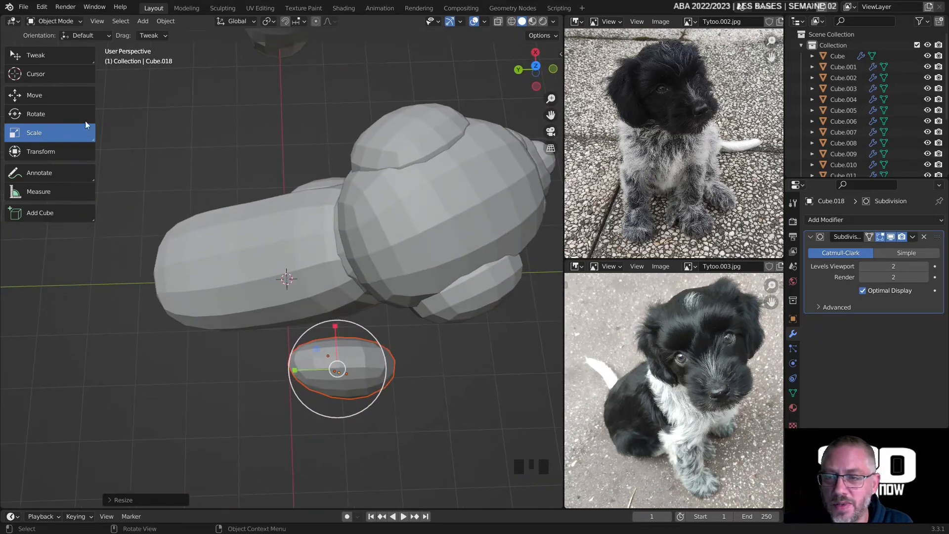
click(56, 96)
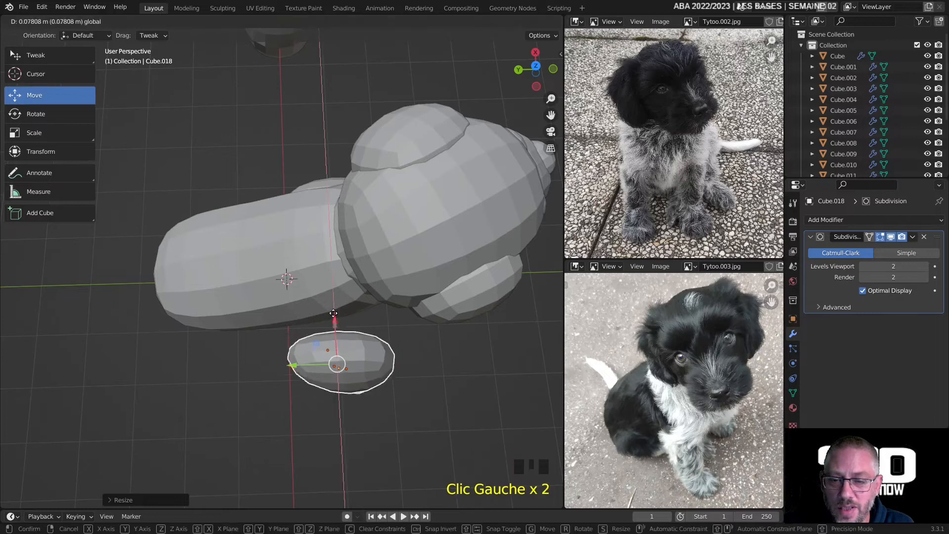
drag(336, 327, 337, 281)
middle_drag(353, 284, 408, 279)
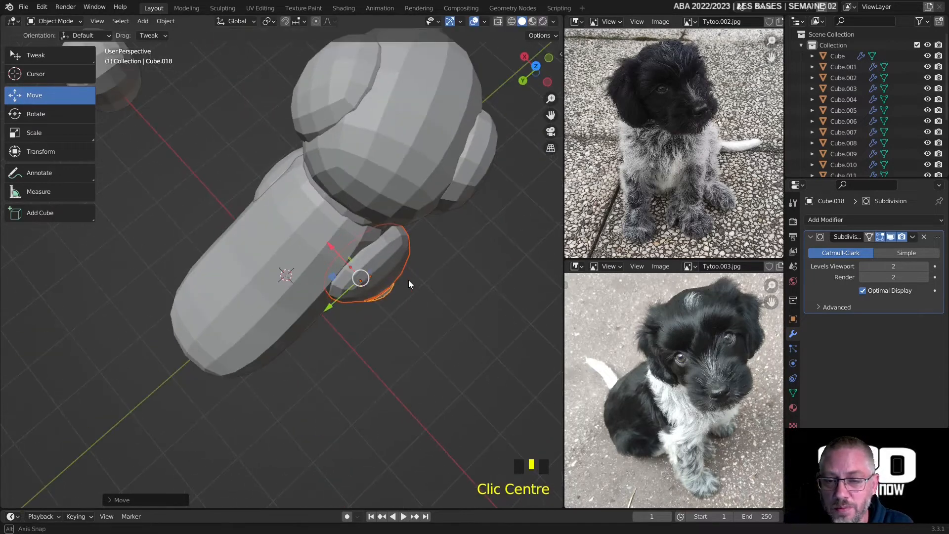
Rotate the mirrored leg slightly around the vertical Z axis to match the body's direction
click(49, 114)
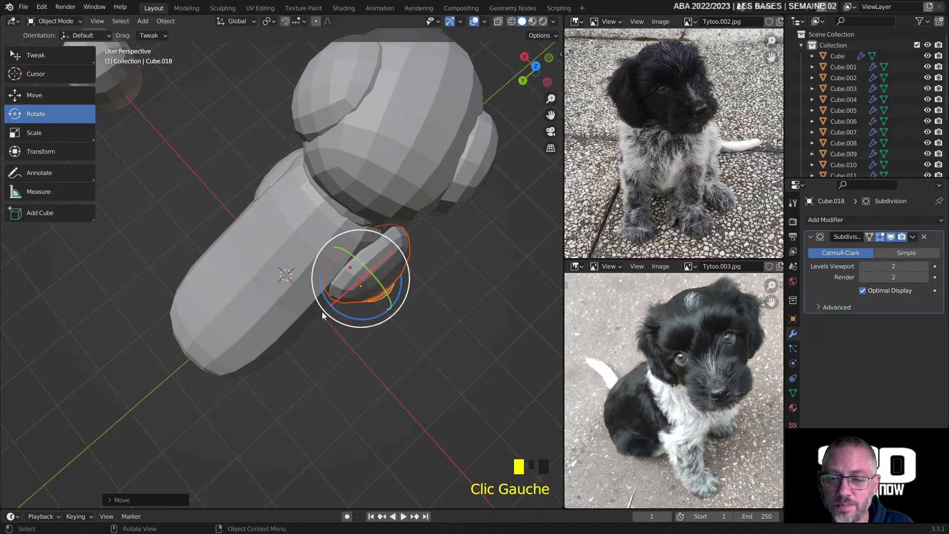
drag(332, 309, 342, 313)
drag(337, 317, 339, 318)
Move the mirrored front leg along the X axis about 0.09 m closer to the body, and deselect it
middle_drag(452, 255, 275, 161)
middle_drag(295, 131, 102, 137)
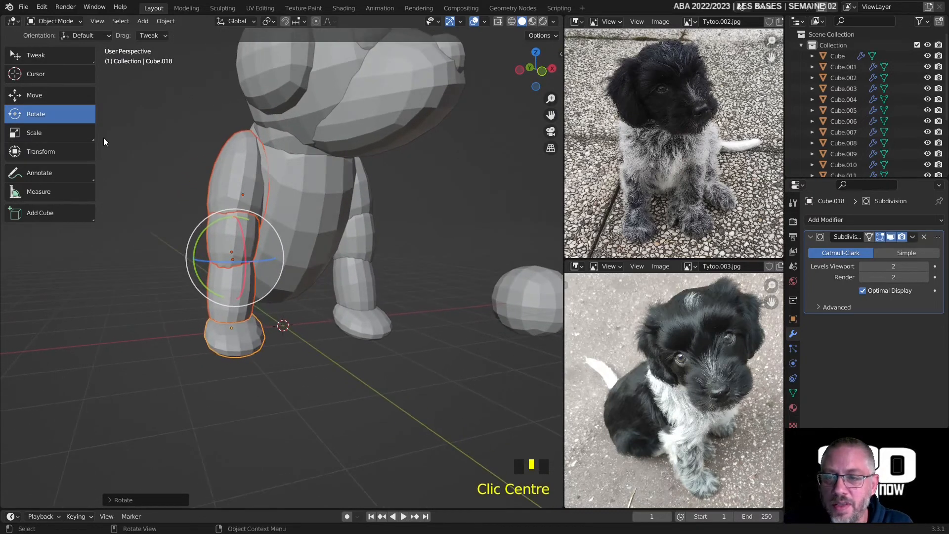
click(39, 99)
click(272, 258)
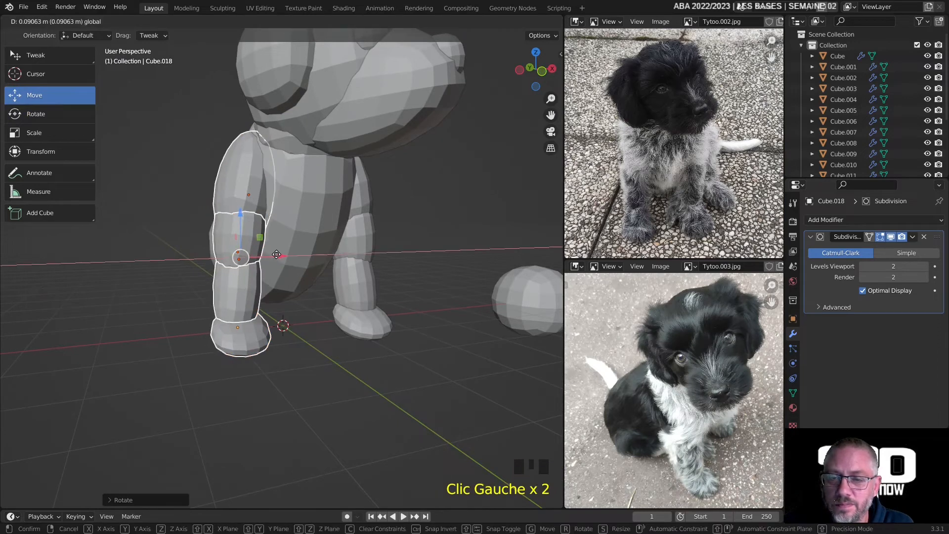
drag(278, 255, 276, 256)
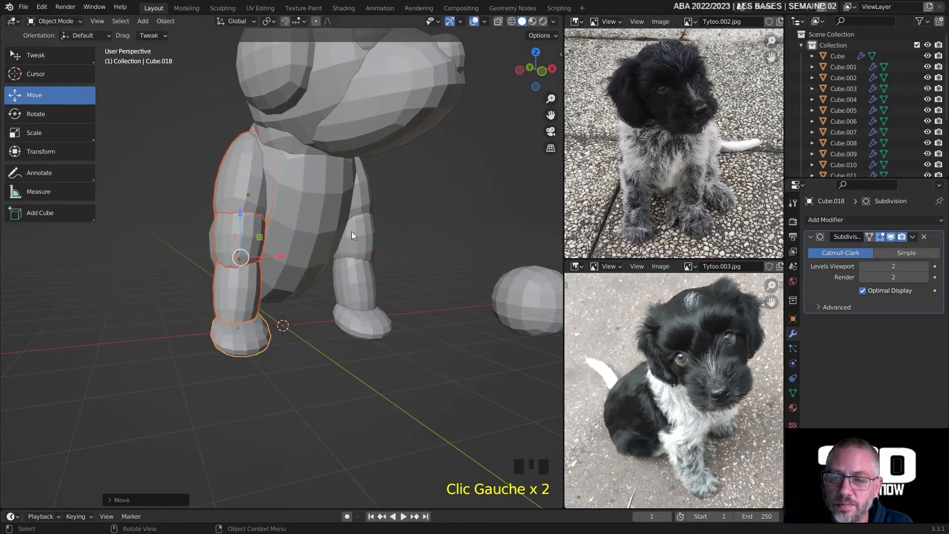
click(450, 145)
Duplicate the upper front leg piece and place the copy beside the rear of the body as a thigh
scroll(424, 203, down, 1)
middle_drag(441, 197, 251, 205)
click(222, 207)
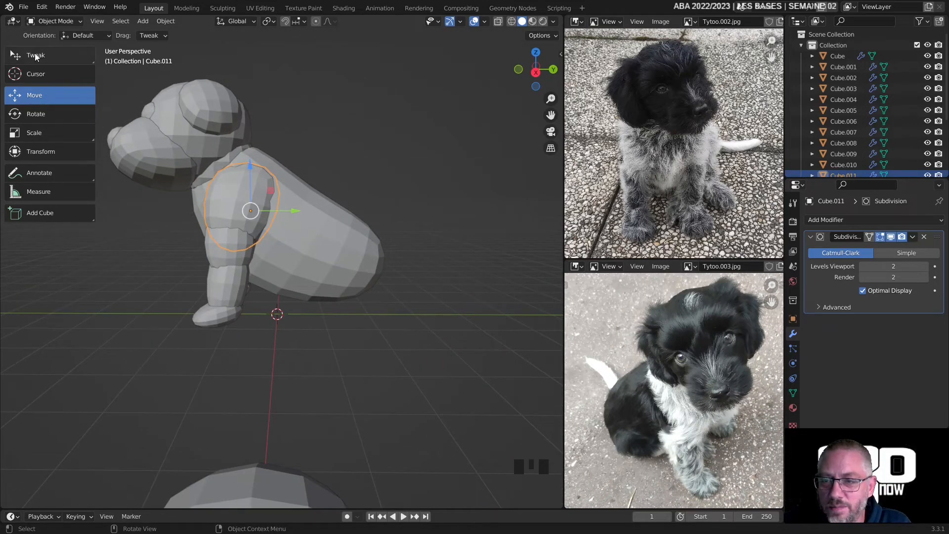
right_click(208, 201)
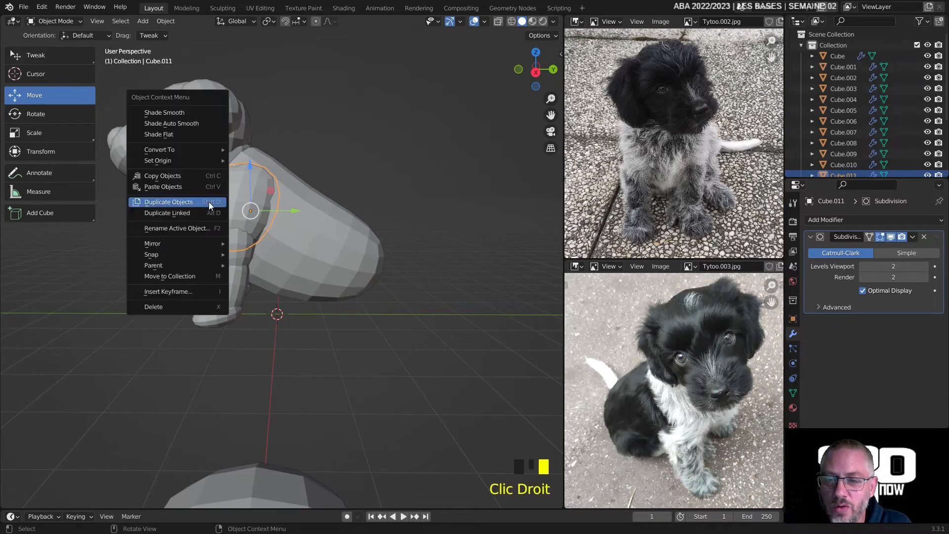
click(209, 201)
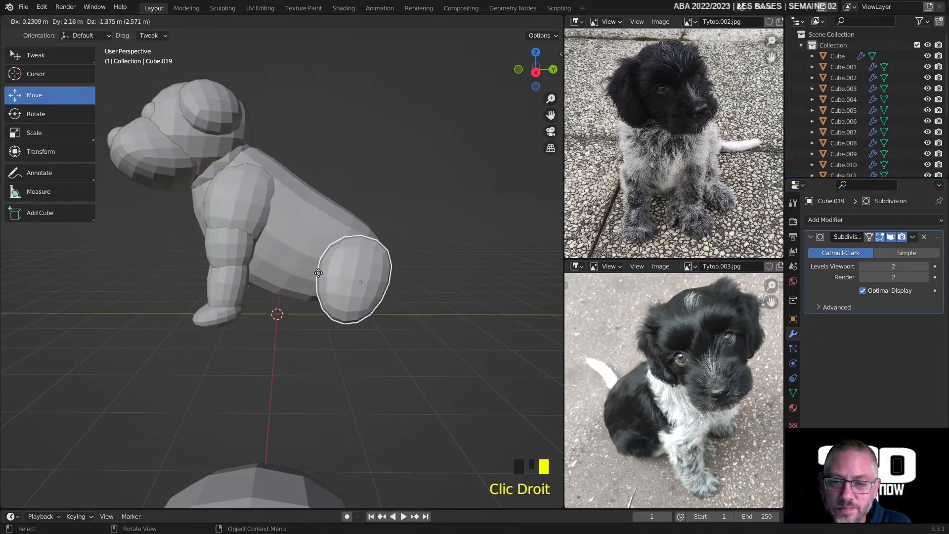
click(302, 270)
Shift only the thigh's origin up and back inside the piece using Affect Only Origins, and turn that option off again
scroll(346, 289, up, 3)
middle_drag(357, 292, 355, 271)
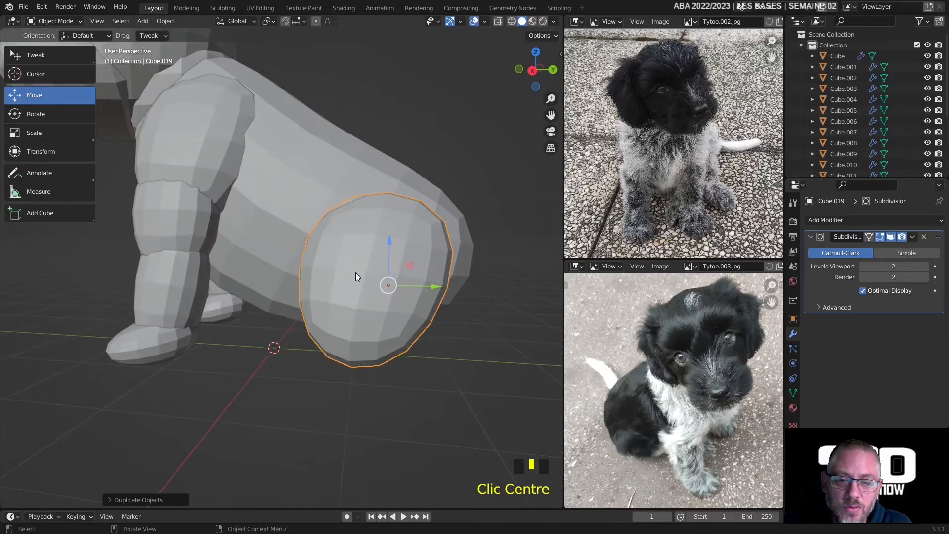
click(540, 35)
click(535, 69)
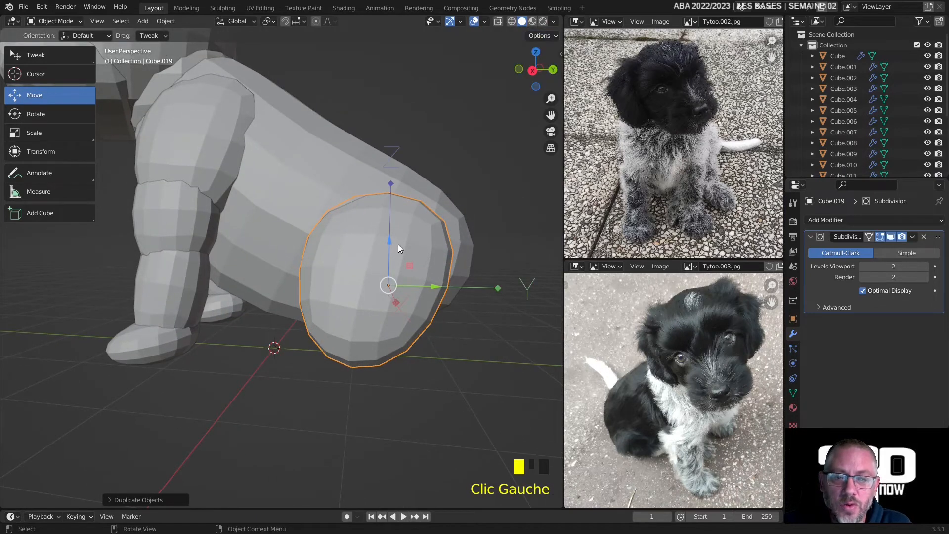
drag(408, 269, 399, 232)
click(539, 35)
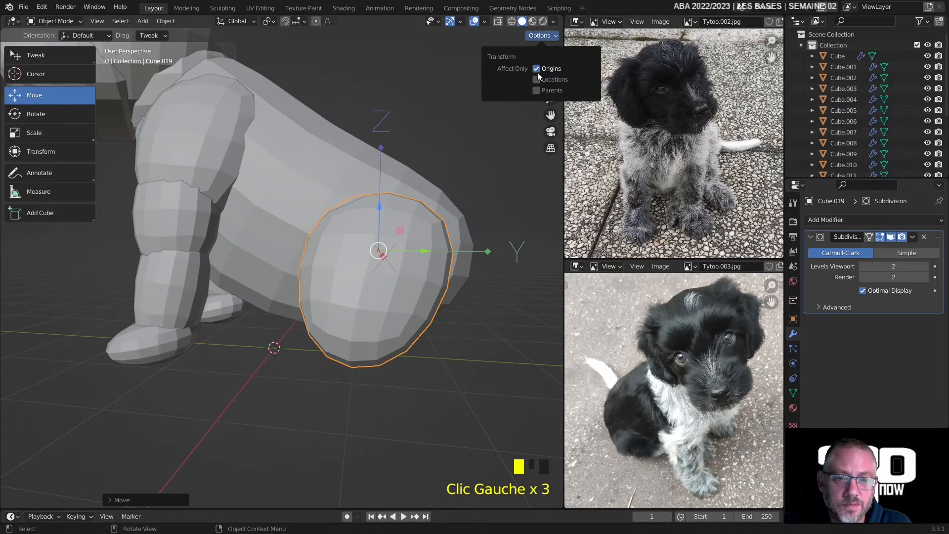
click(536, 69)
Rotate the thigh so it slopes forward and down from the rump, and reposition it against the rear of the body
click(33, 117)
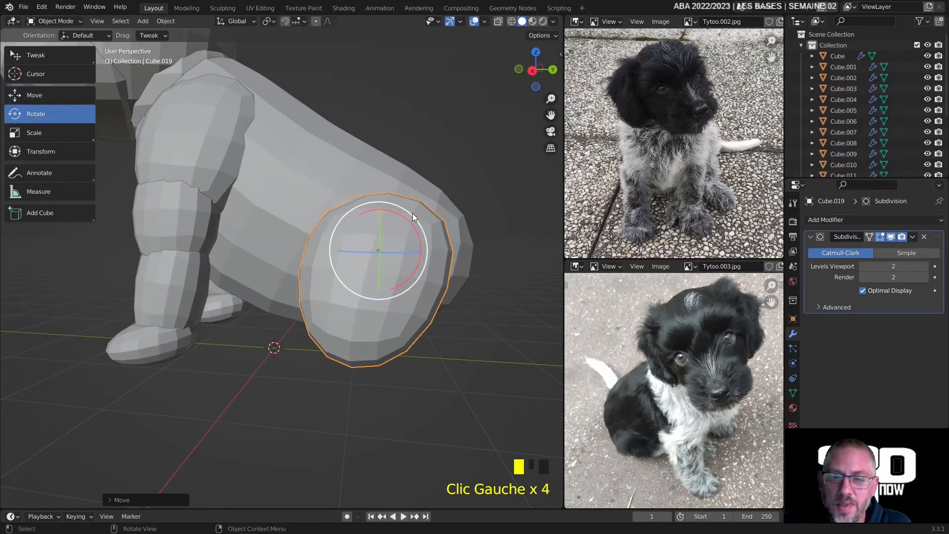
drag(411, 211, 438, 255)
middle_drag(438, 255, 448, 240)
click(45, 56)
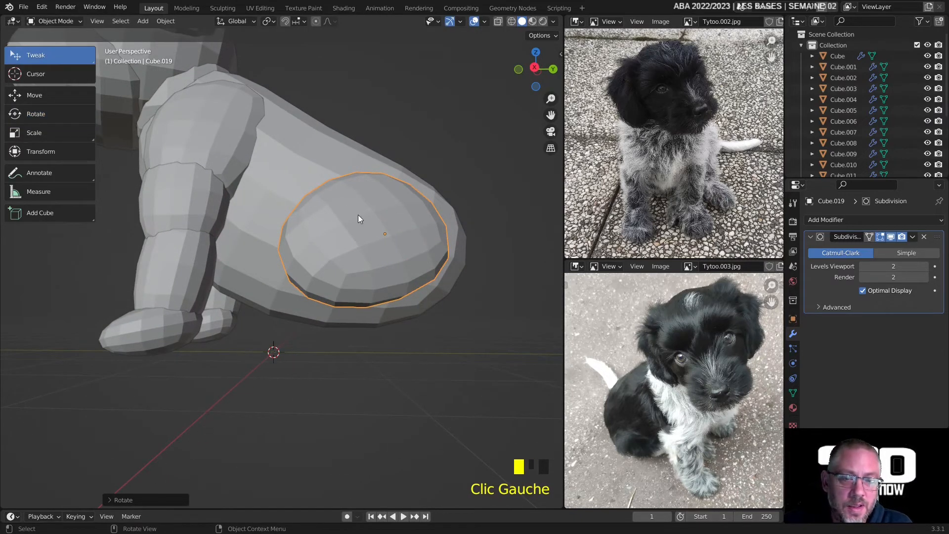
double_click(425, 234)
middle_drag(438, 257, 193, 295)
click(190, 292)
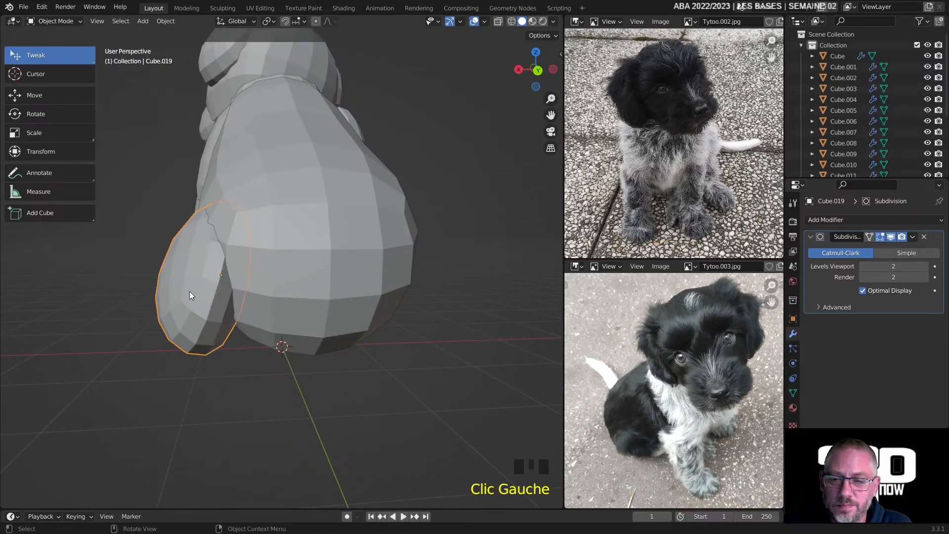
Tilt the thigh to follow the body's side as seen from behind, and move it inward against the hip
click(42, 117)
drag(201, 230, 182, 242)
middle_drag(182, 242, 290, 220)
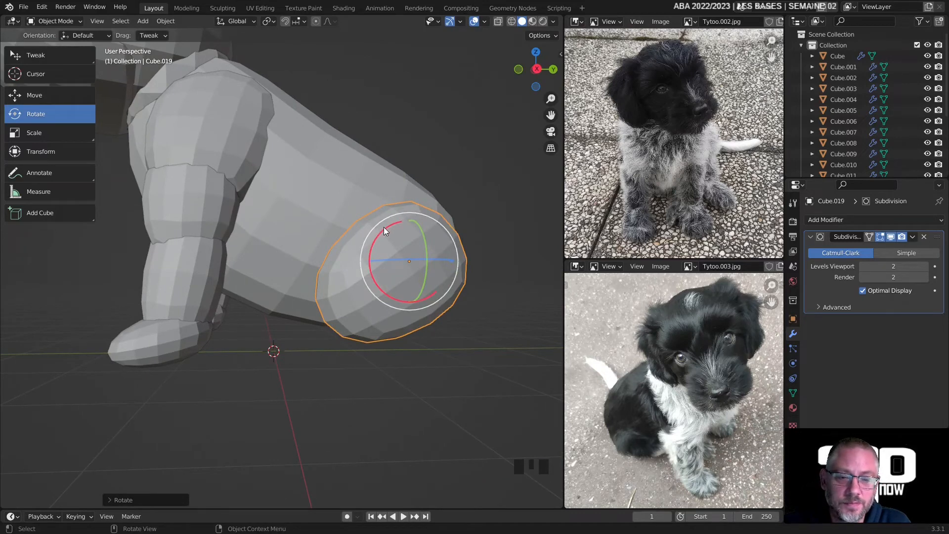
middle_drag(485, 202, 345, 230)
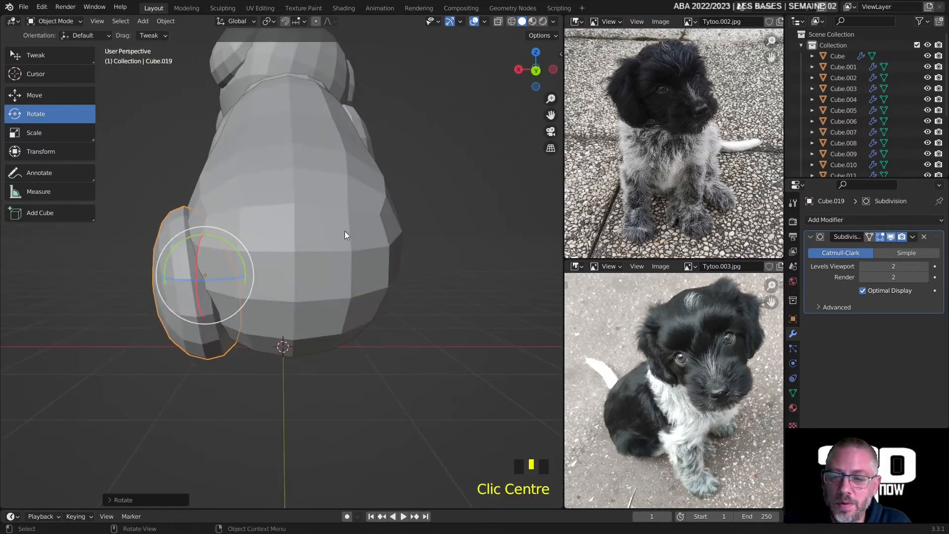
drag(230, 314, 241, 325)
click(168, 273)
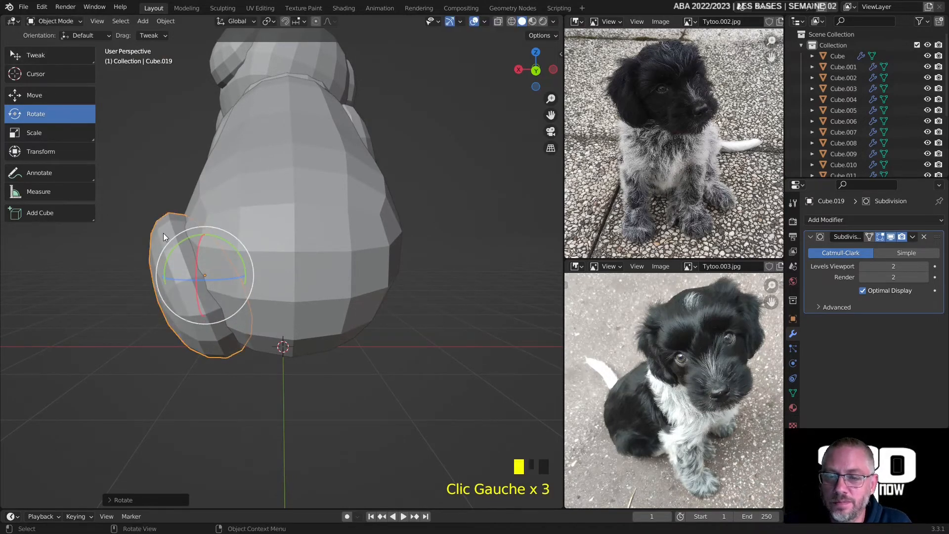
drag(161, 227, 185, 230)
middle_drag(184, 230, 288, 231)
Duplicate the middle front leg piece and place the copy in front of the thigh's lower end
click(168, 215)
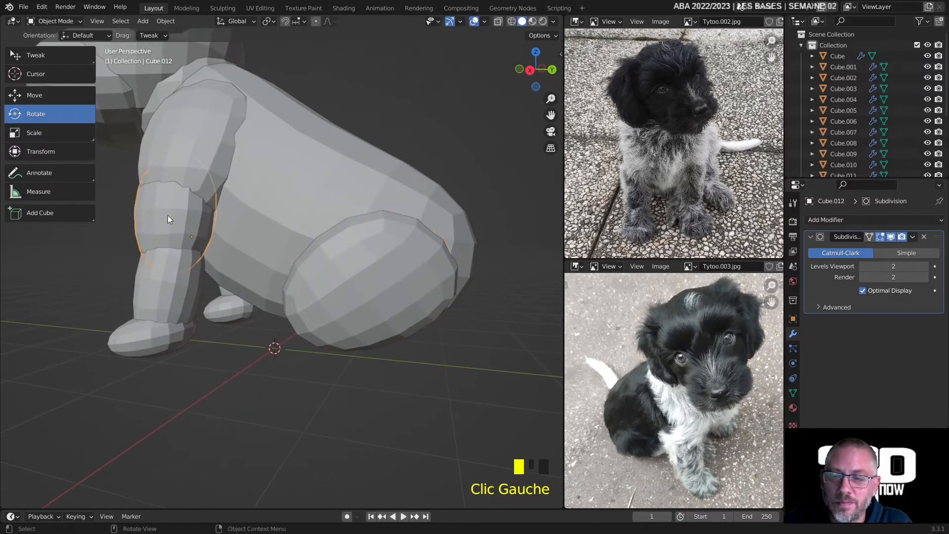
middle_drag(186, 220, 224, 222)
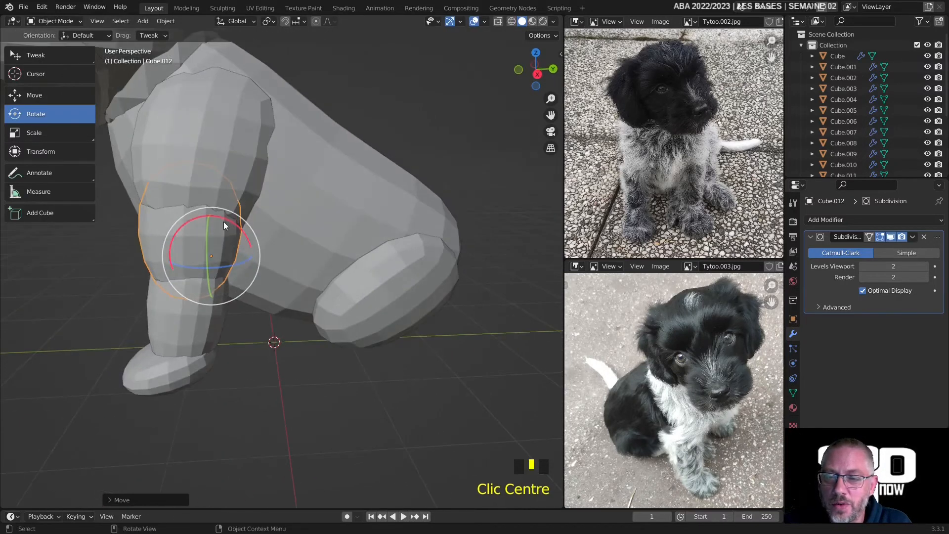
right_click(197, 221)
click(194, 221)
click(337, 310)
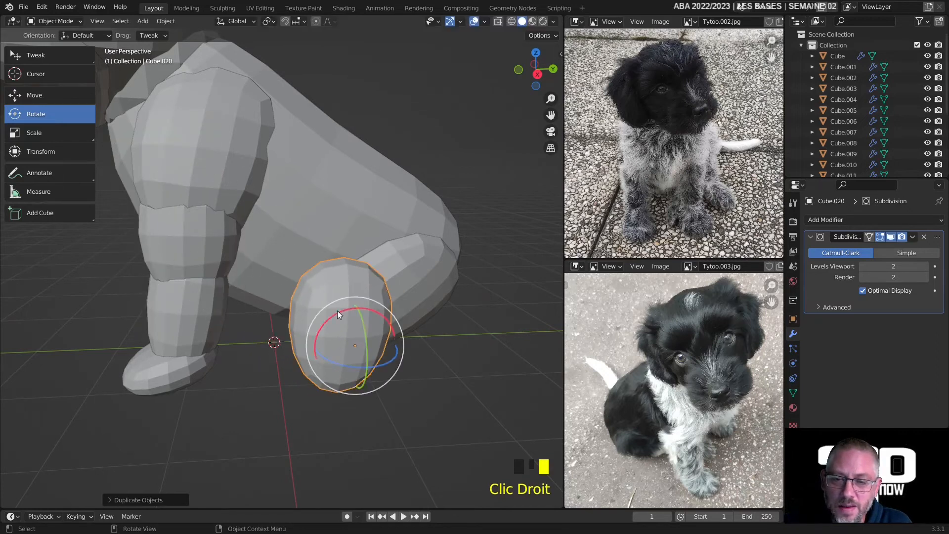
scroll(343, 305, down, 2)
middle_drag(343, 306, 400, 273)
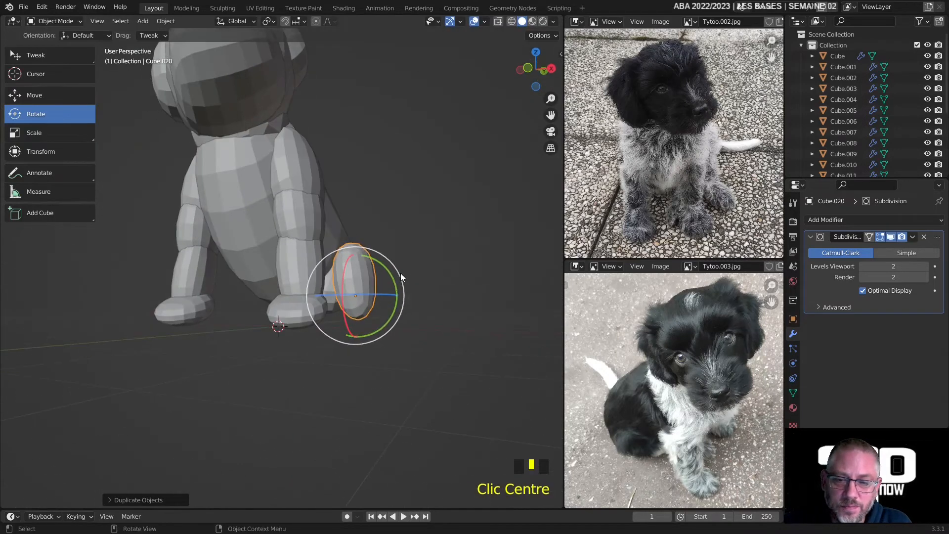
Rotate the copied middle leg piece so it tilts to match the lower part of the hind leg
click(390, 269)
drag(389, 269, 390, 284)
middle_drag(386, 272, 334, 260)
drag(344, 263, 302, 254)
middle_drag(317, 270, 277, 213)
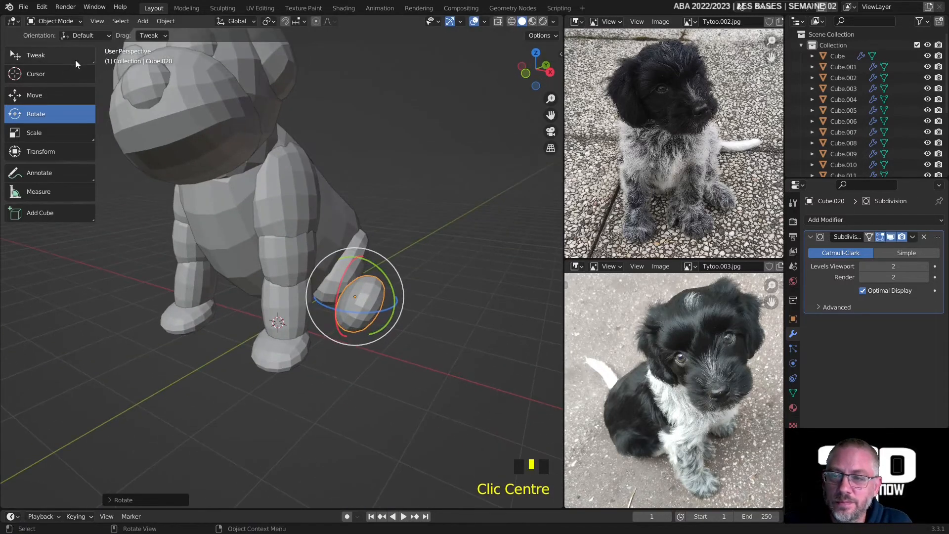
Move the tilted leg piece from several views until it is embedded under the thigh's lower front end
click(49, 56)
middle_drag(322, 262, 356, 246)
drag(357, 286, 322, 287)
middle_drag(323, 287, 251, 274)
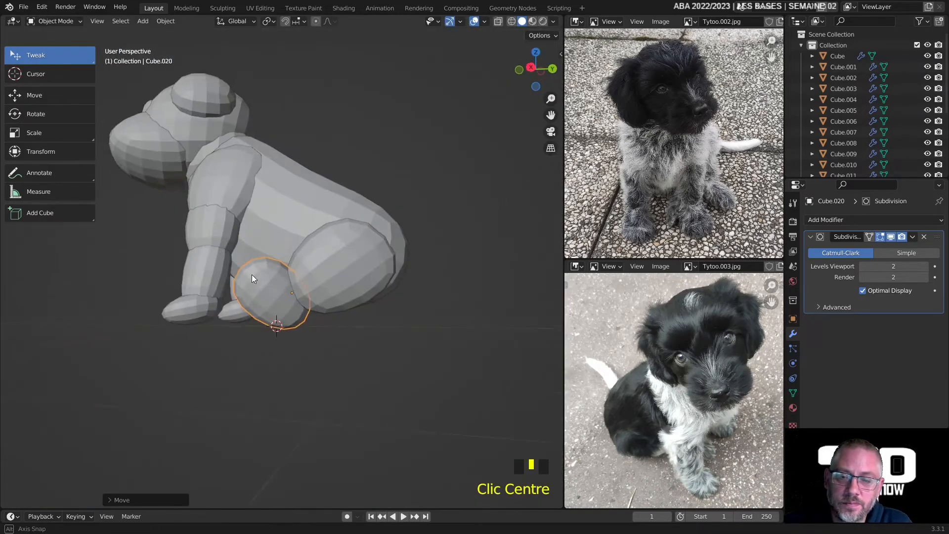
scroll(269, 301, up, 3)
drag(268, 301, 311, 312)
middle_drag(312, 312, 345, 338)
drag(345, 339, 354, 332)
middle_drag(355, 332, 418, 261)
drag(377, 285, 372, 289)
middle_drag(372, 289, 323, 325)
mouse_move(322, 324)
mouse_down()
mouse_move(345, 317)
mouse_move(339, 321)
mouse_up()
middle_drag(340, 319, 365, 318)
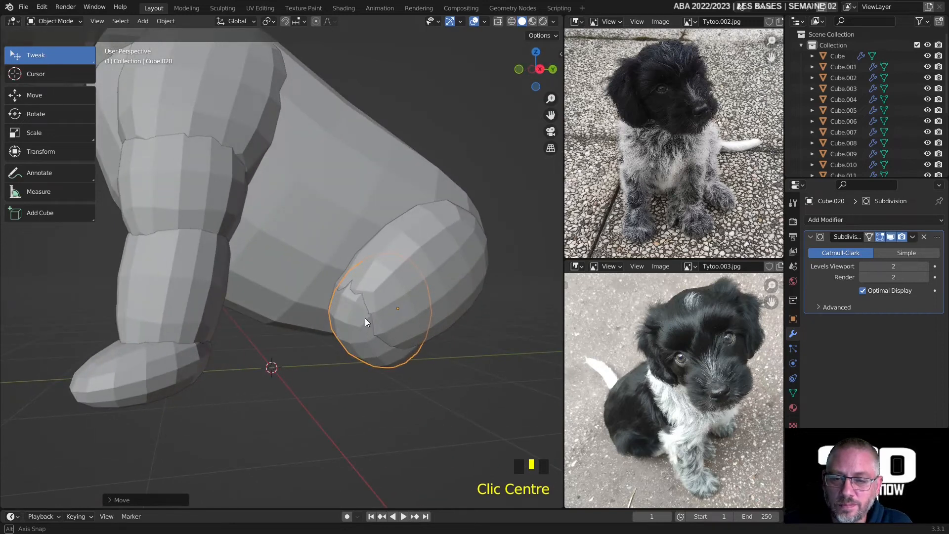
Duplicate the lower front leg piece and place the copy in front of the thigh
click(206, 286)
right_click(191, 276)
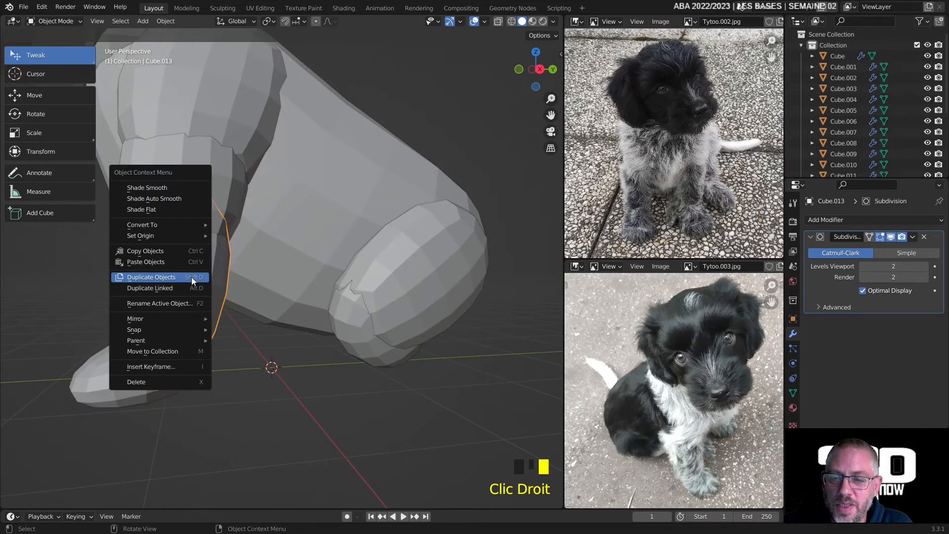
click(191, 277)
right_click(284, 301)
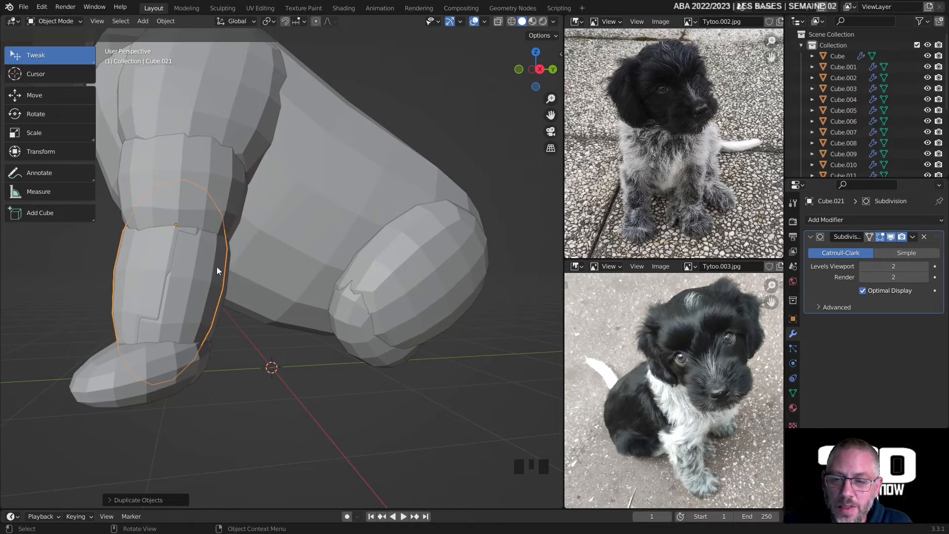
drag(120, 247, 333, 260)
Rotate the copied lower leg piece until it lies horizontally, pointing toward the puppy's front
middle_drag(333, 260, 269, 235)
click(57, 114)
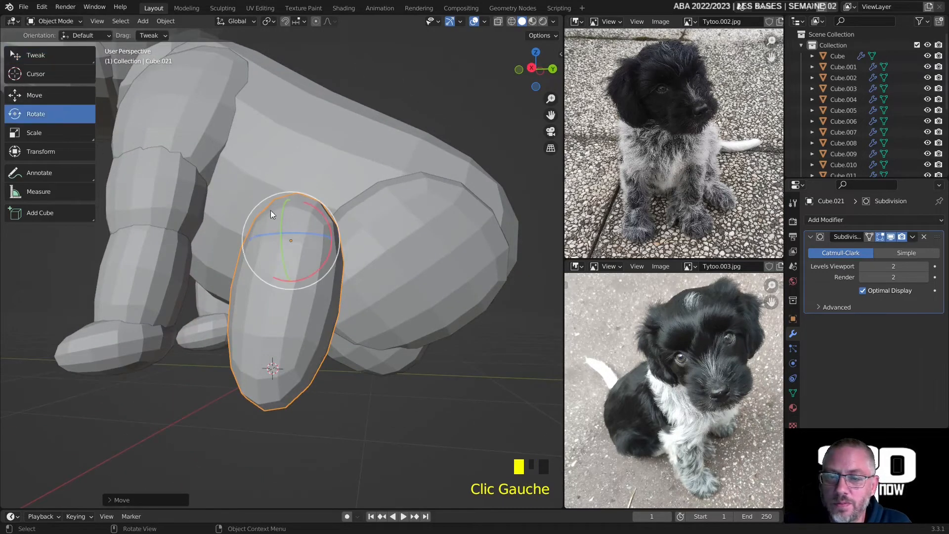
drag(325, 273, 249, 291)
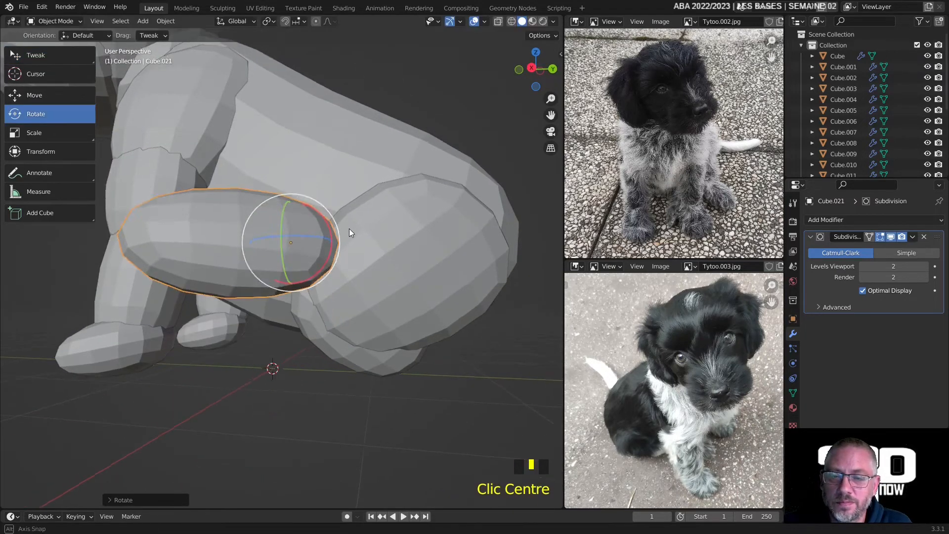
Turn the horizontal leg piece around the vertical axis so its front end angles toward the body
middle_drag(349, 228, 336, 319)
drag(298, 429, 261, 440)
right_click(260, 440)
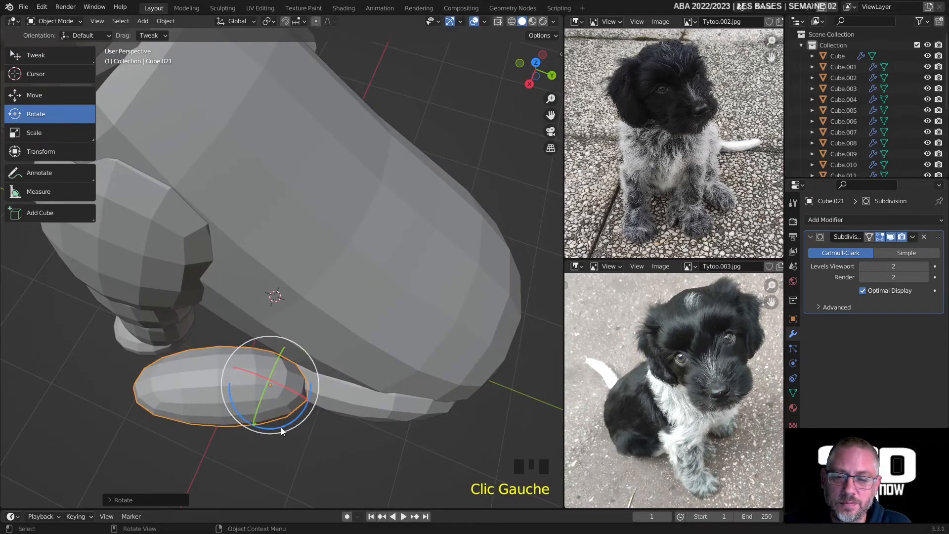
double_click(283, 424)
click(243, 426)
middle_drag(242, 425, 346, 295)
Move the horizontal leg piece down and back so it sits under the thigh
click(32, 56)
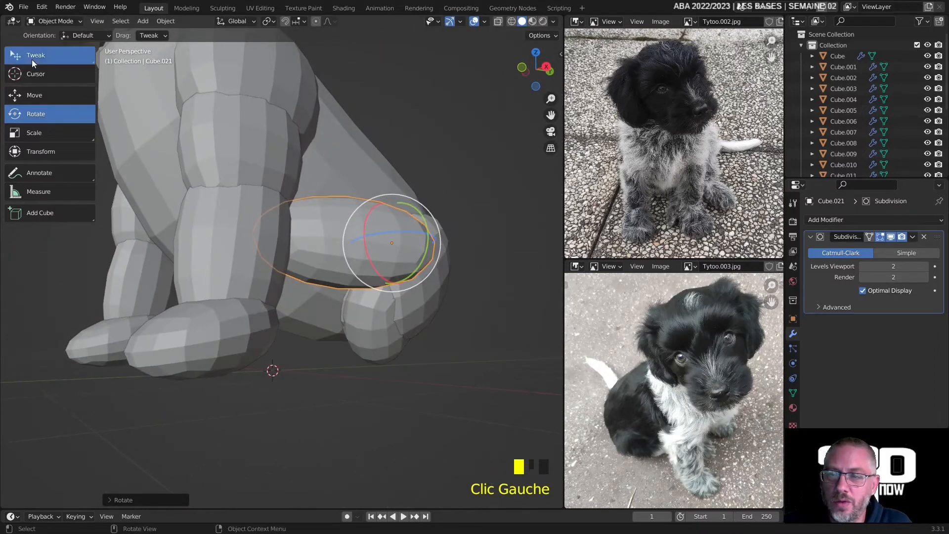
double_click(298, 202)
click(320, 320)
middle_drag(321, 321, 244, 323)
drag(244, 323, 325, 315)
middle_drag(325, 315, 379, 195)
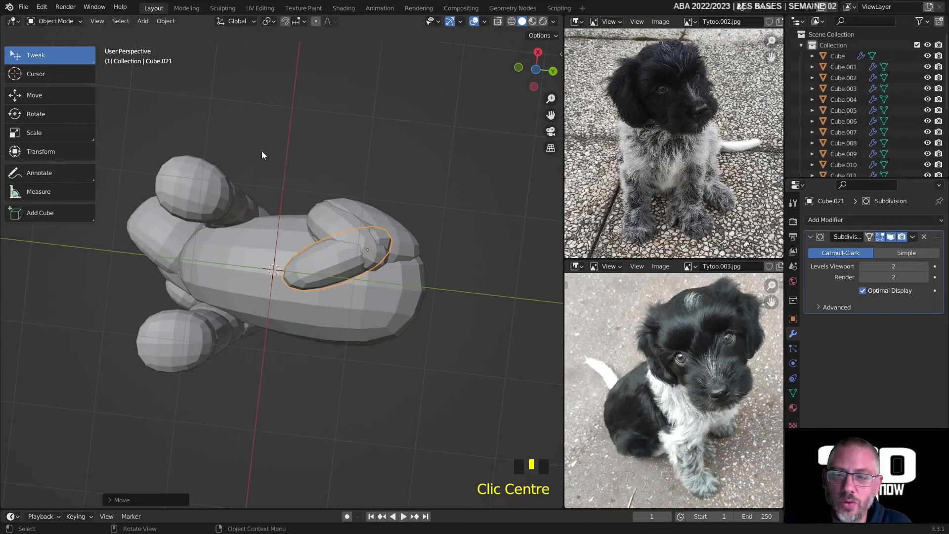
Rotate the horizontal leg piece, viewed from below, so it points straight forward in line with the thigh
click(46, 114)
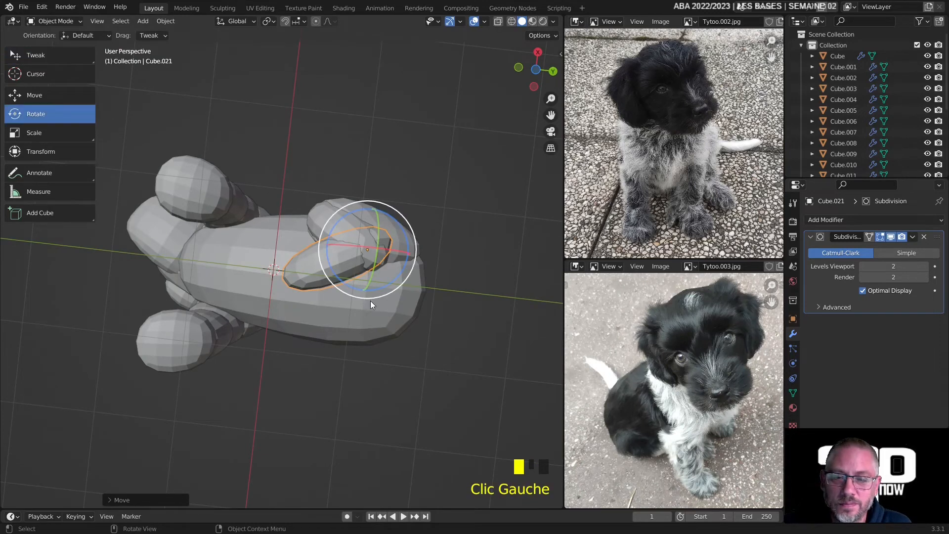
drag(369, 298, 346, 297)
middle_drag(347, 297, 331, 312)
drag(333, 283, 326, 289)
middle_drag(326, 289, 238, 217)
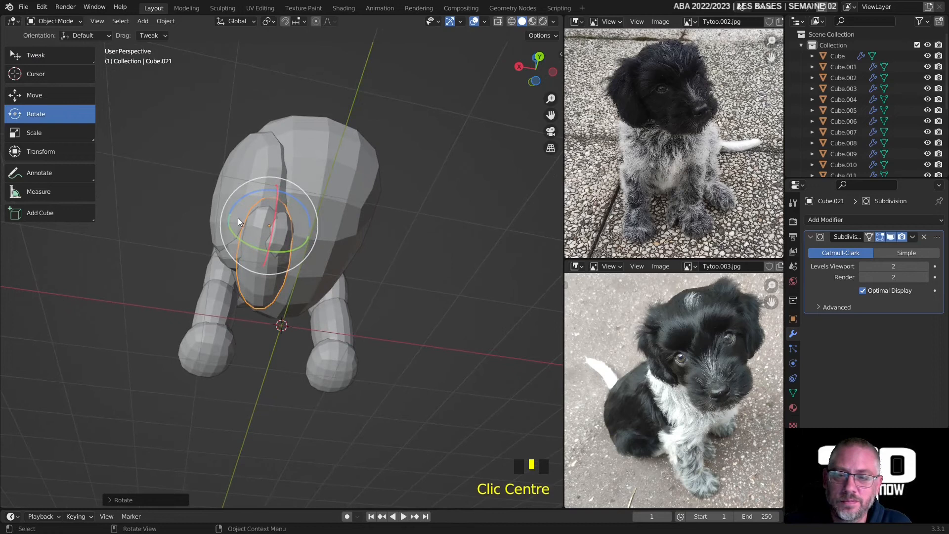
Adjust the horizontal leg piece's position under the thigh so it extends forward from the thigh near ground level
click(51, 95)
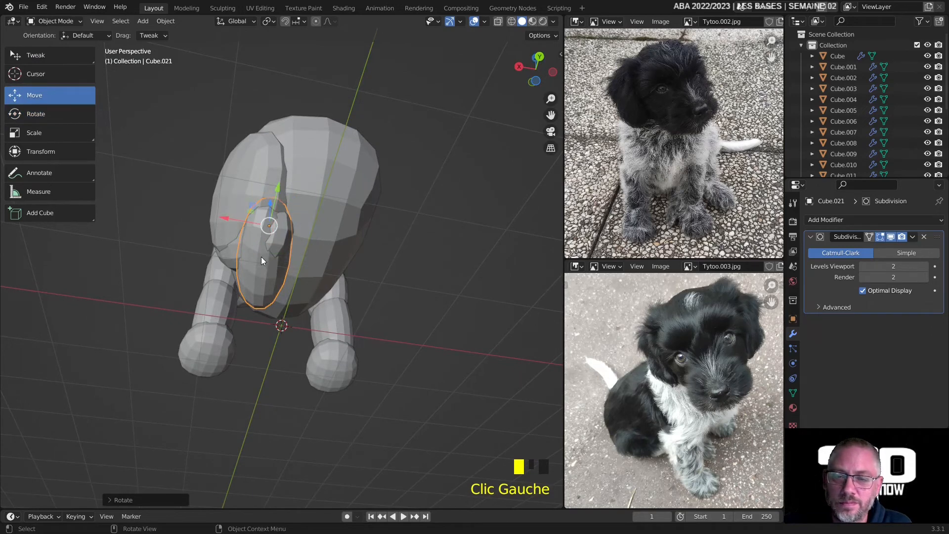
click(268, 232)
drag(268, 232, 279, 241)
middle_drag(279, 241, 377, 307)
click(356, 282)
drag(355, 281, 355, 273)
Duplicate the front paw and place the copy at the front end of the hind leg
click(171, 337)
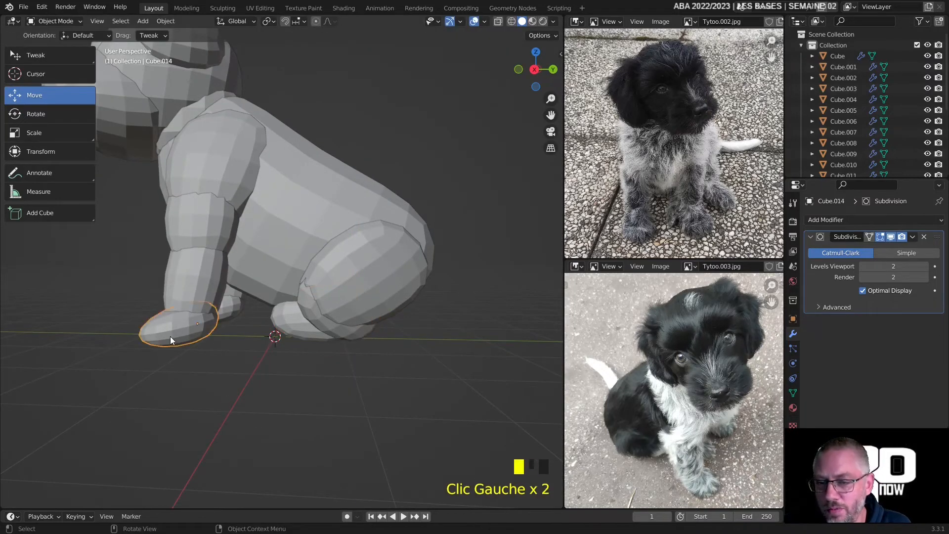
right_click(170, 336)
click(171, 334)
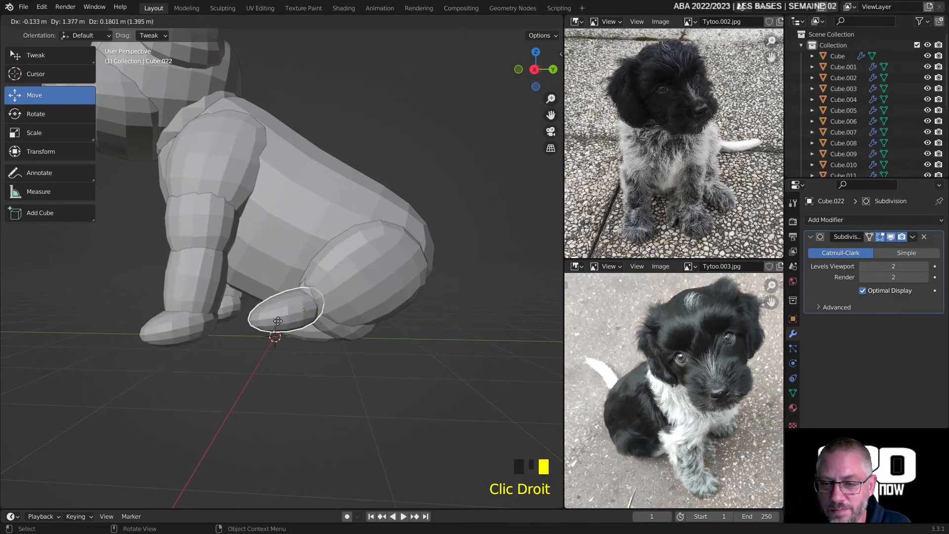
click(296, 339)
middle_drag(296, 339, 335, 366)
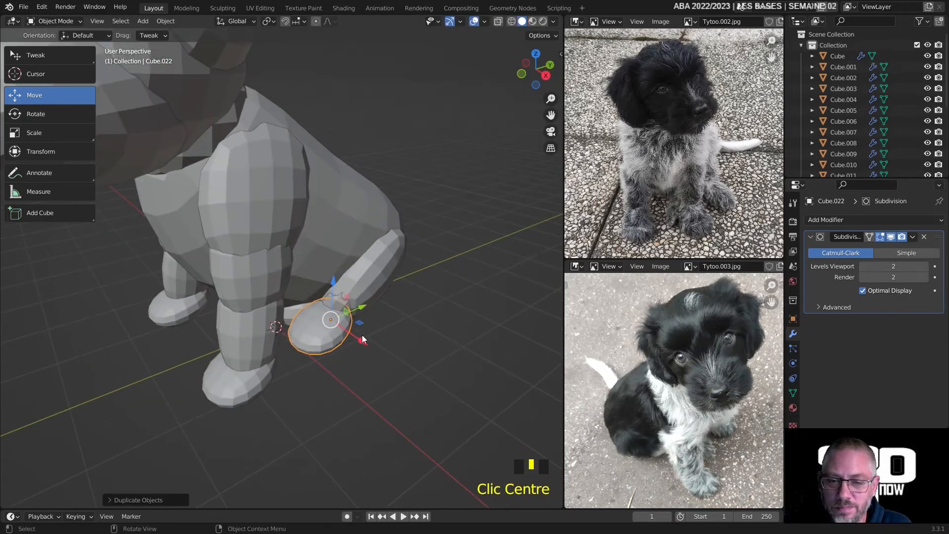
Move the hind paw inward so it lines up with the front end of the horizontal leg piece
drag(358, 325, 319, 310)
middle_drag(319, 311, 277, 277)
scroll(295, 328, up, 3)
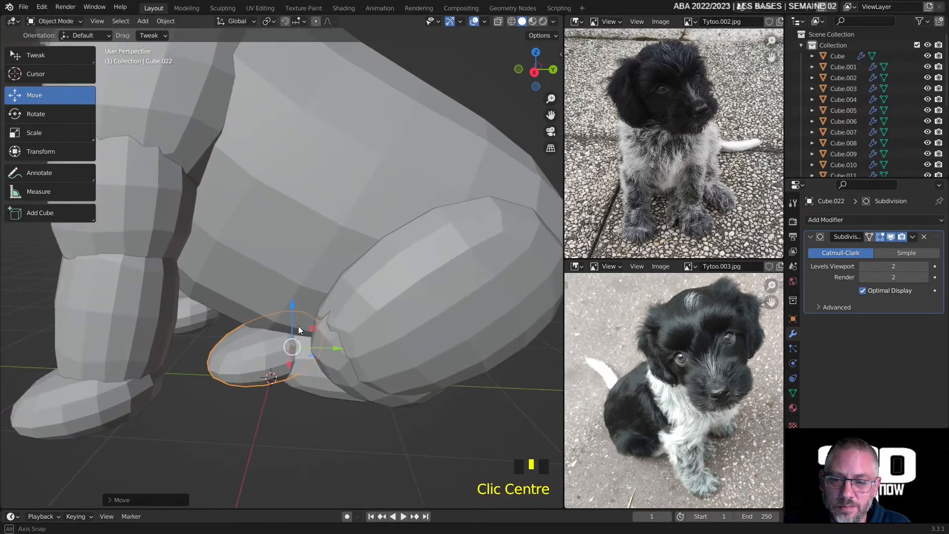
middle_drag(298, 325, 304, 300)
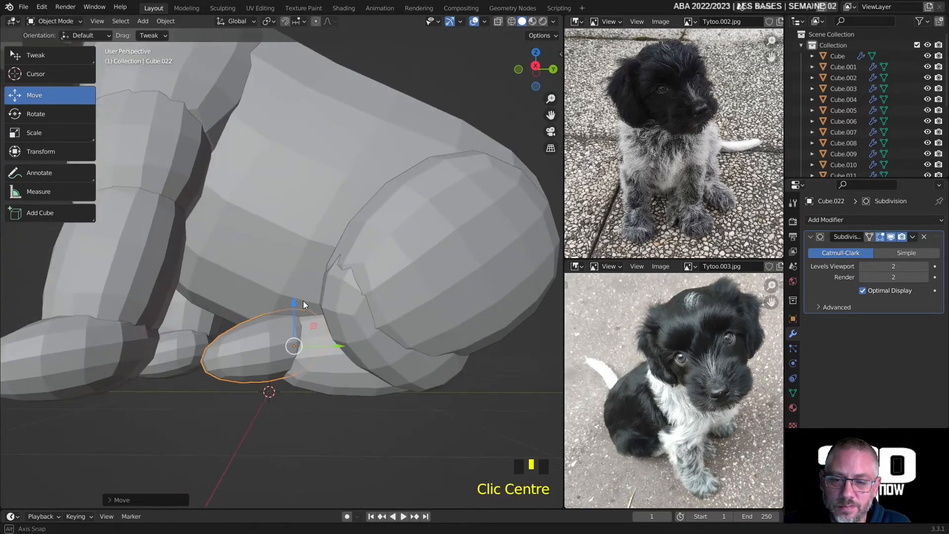
Tilt the hind paw and shift it forward and down so it rests in front of the horizontal leg piece
click(49, 111)
drag(309, 301, 325, 314)
click(40, 93)
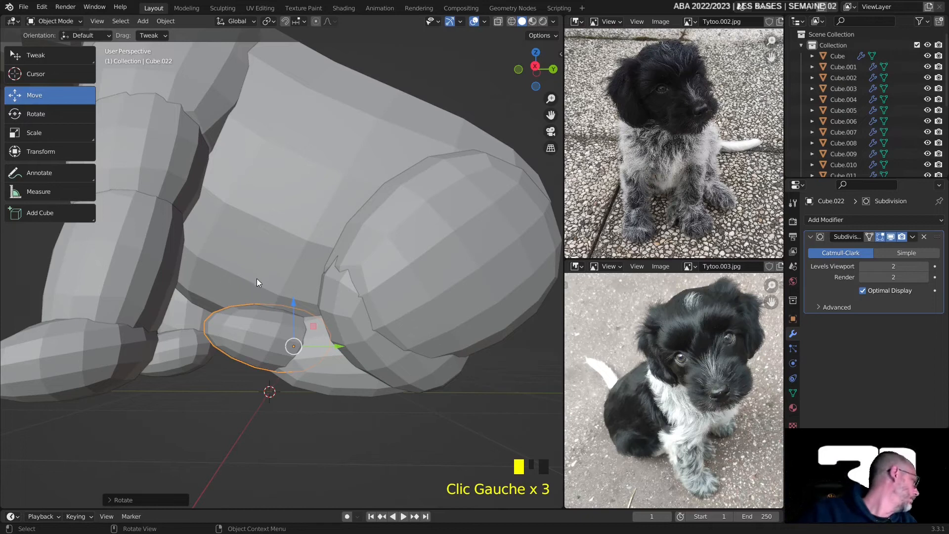
drag(248, 343, 238, 350)
double_click(239, 355)
click(60, 113)
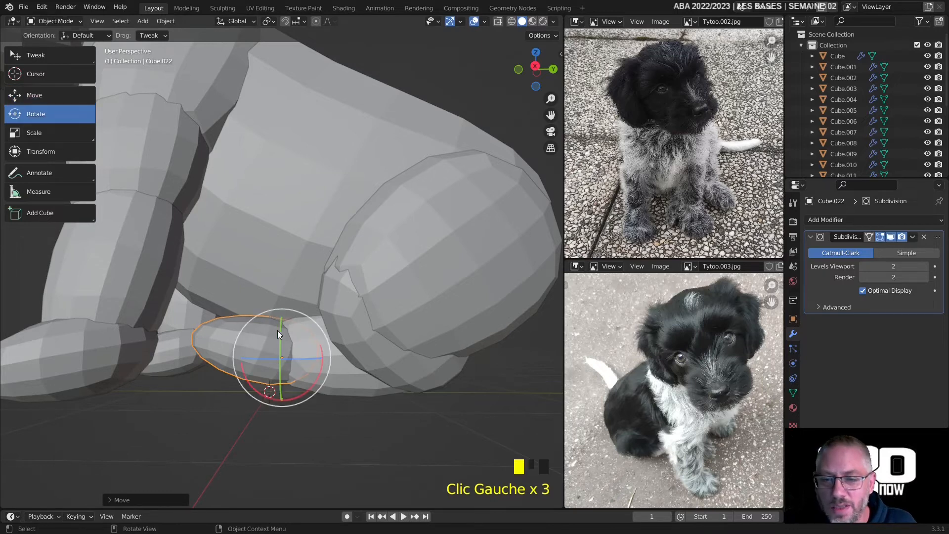
drag(263, 317, 251, 325)
Duplicate the four hind leg pieces, including the paw, and place the copy on the opposite side of the body
middle_drag(251, 325, 375, 342)
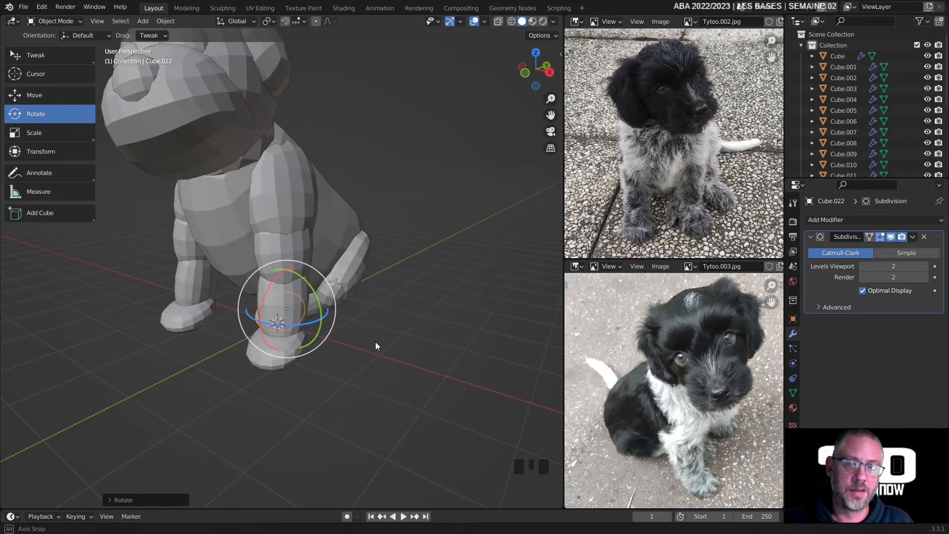
middle_drag(375, 342, 299, 246)
shift+click(310, 262)
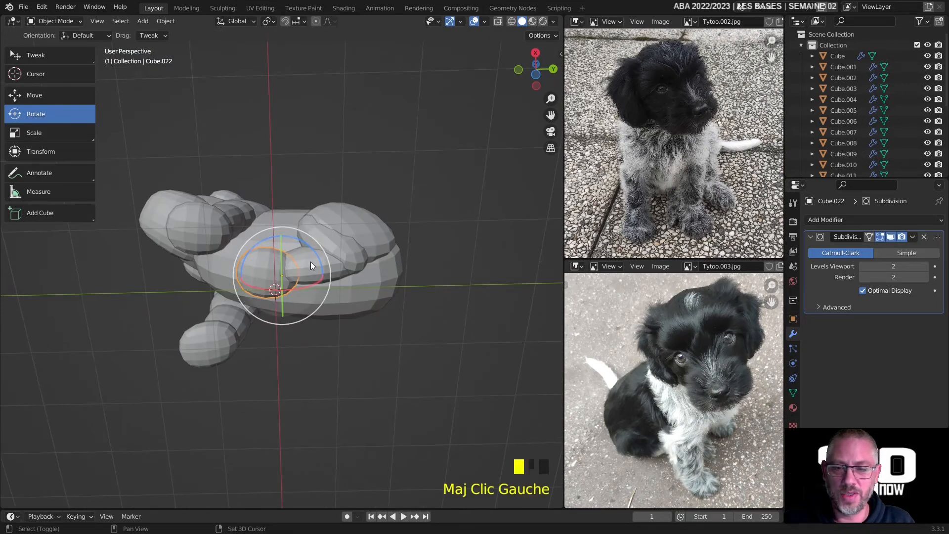
shift+click(345, 244)
shift+click(362, 227)
middle_drag(364, 226, 374, 309)
right_click(362, 288)
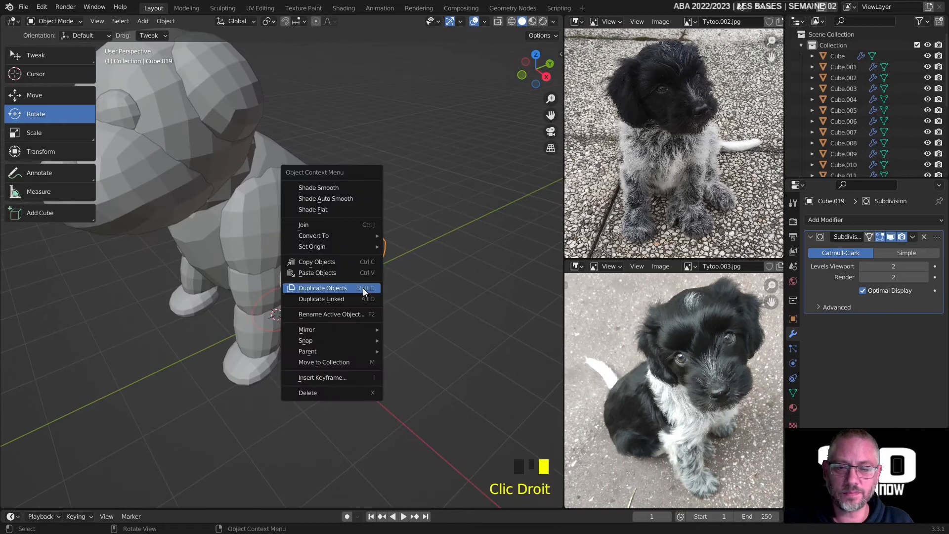
click(363, 288)
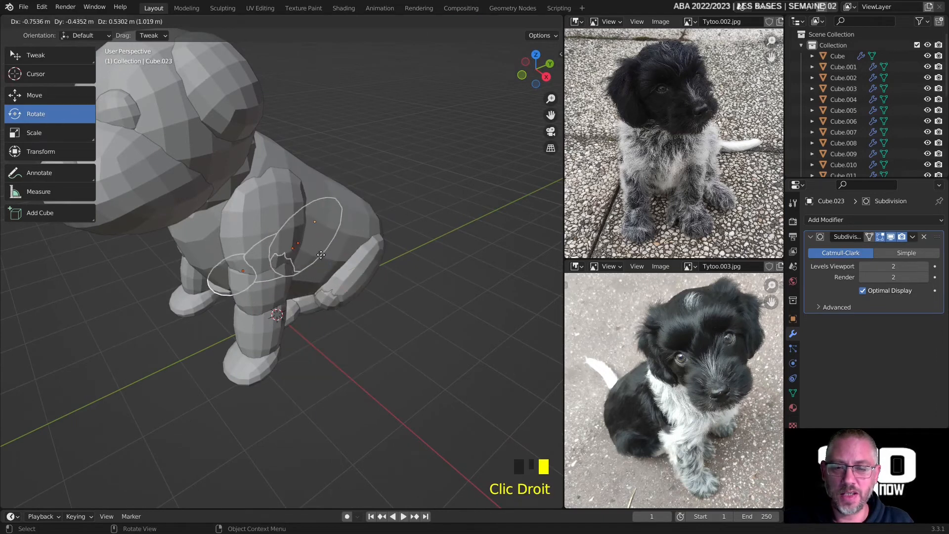
right_click(304, 244)
middle_drag(304, 244, 420, 233)
middle_drag(288, 289, 173, 266)
middle_drag(211, 254, 272, 291)
Try to mirror the copied hind leg by scaling it -1 along the global X axis, and undo the mirroring
click(31, 101)
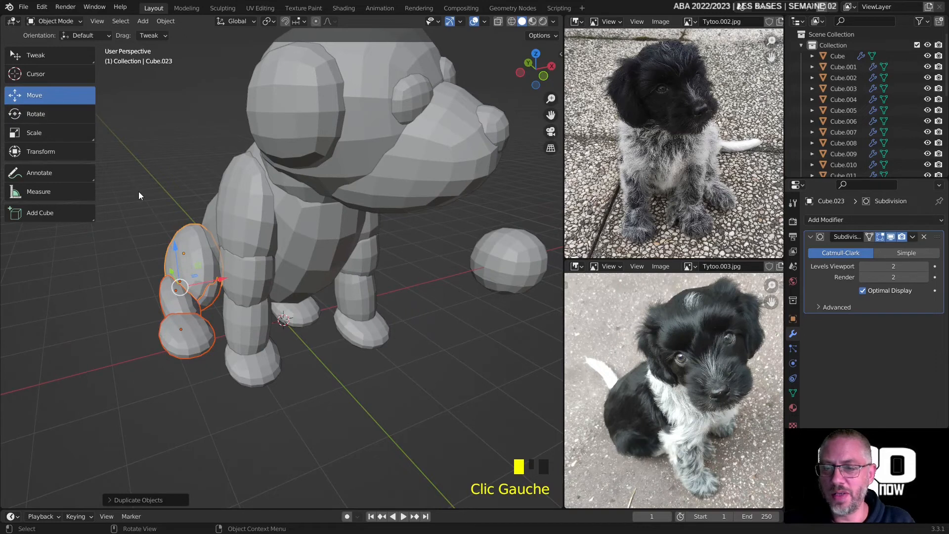
click(48, 135)
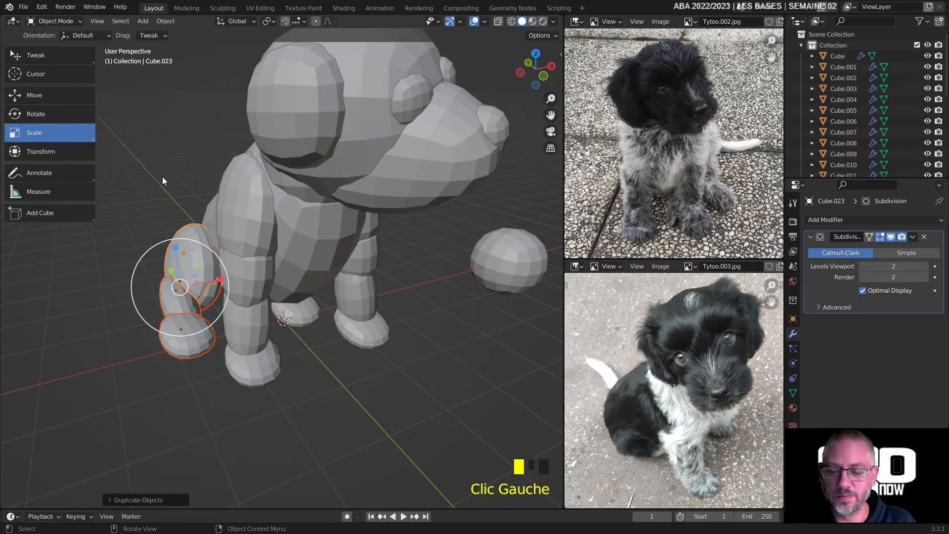
key(s)
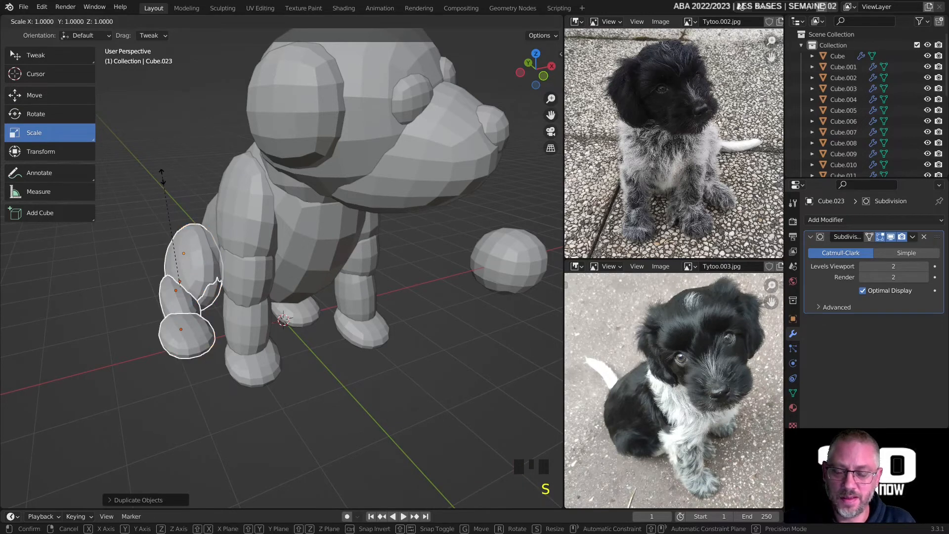
text(x)
text(-1)
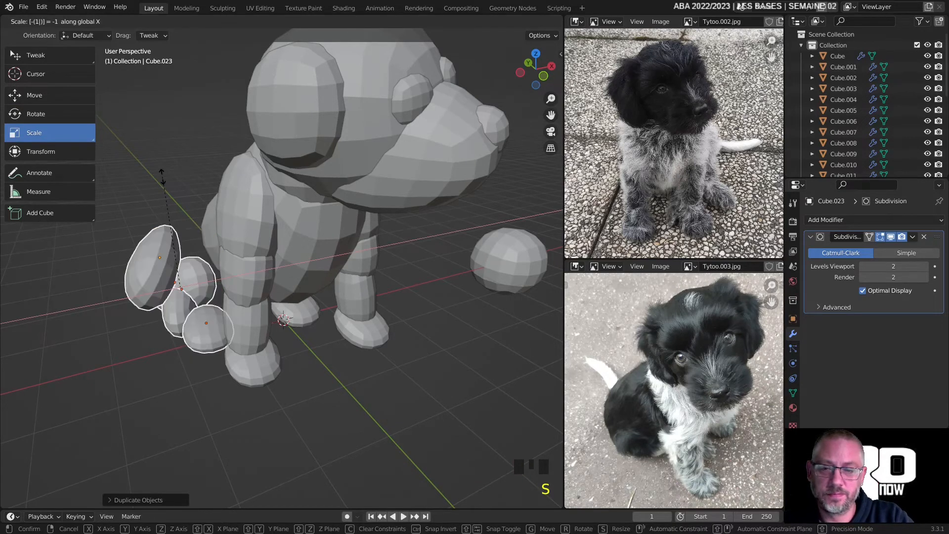
key(Return)
middle_drag(163, 176, 101, 236)
key(ctrl+z)
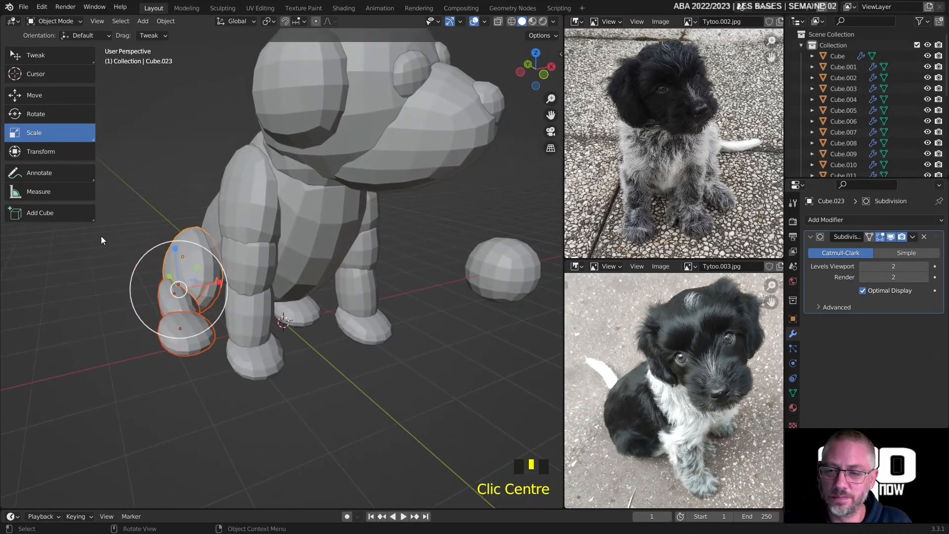
Move the copied hind leg along X against the body and slightly rotate its thigh as seen from the side
click(34, 97)
drag(217, 281, 235, 281)
middle_drag(154, 244, 279, 233)
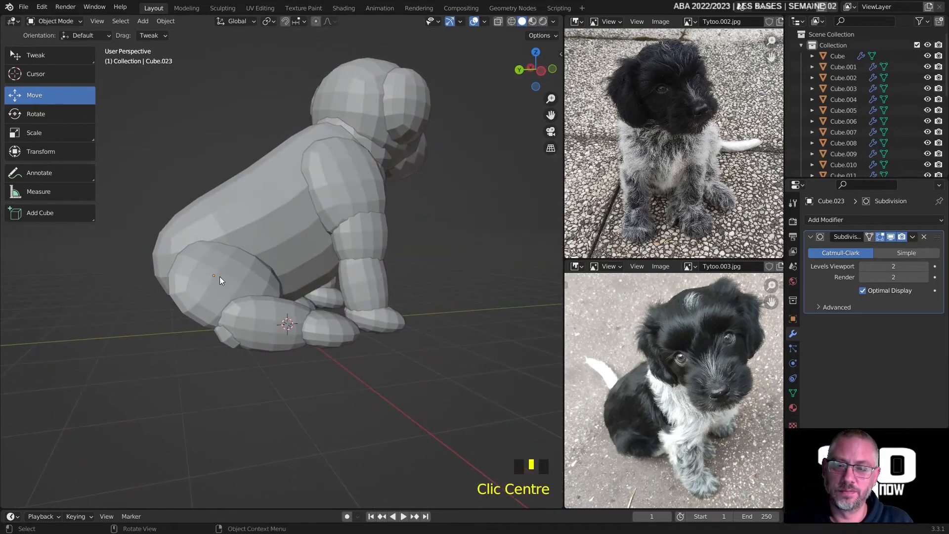
click(58, 115)
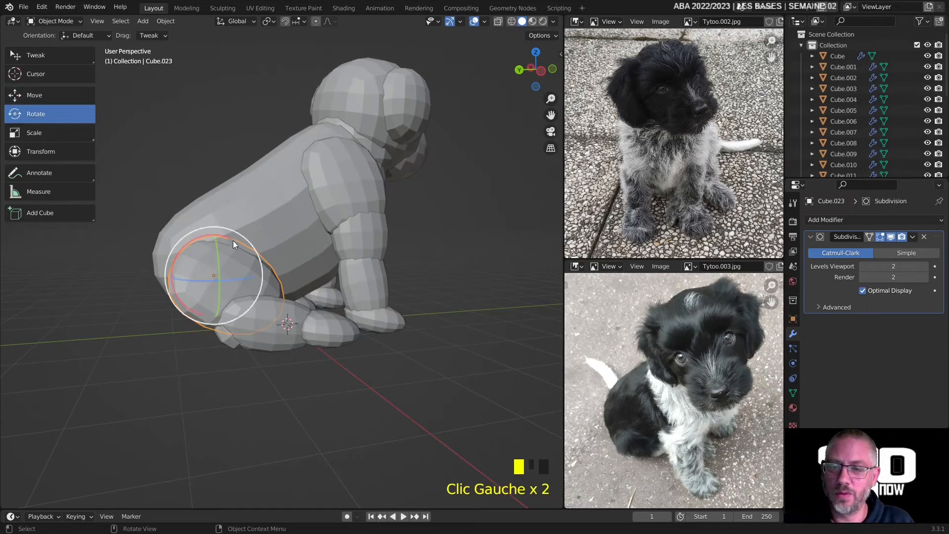
drag(256, 309, 245, 321)
Delete the copied thigh piece and undo the deletion
middle_drag(246, 321, 320, 278)
key(x)
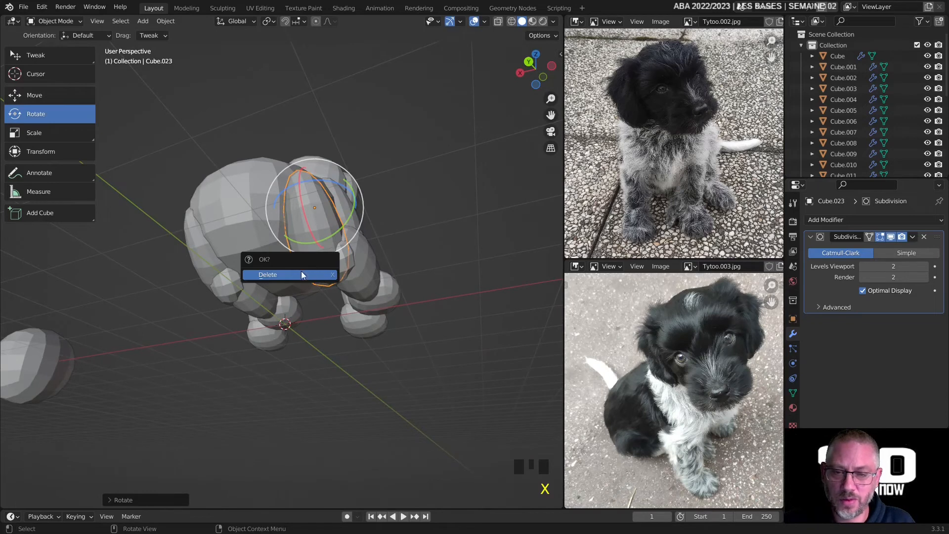
click(302, 273)
middle_drag(325, 265, 185, 305)
key(ctrl+z)
Shift the copied horizontal leg piece and paw together slightly closer to the body
click(185, 304)
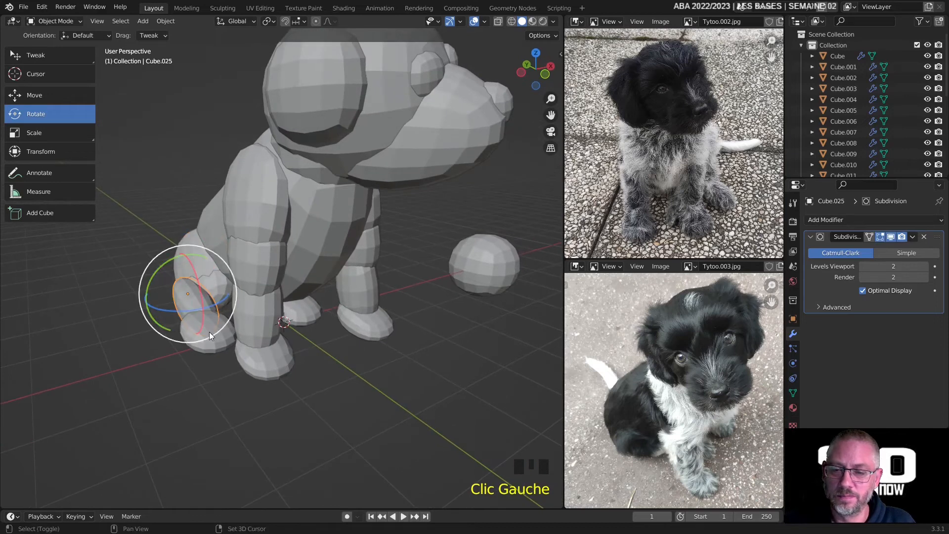
shift+click(208, 331)
click(40, 98)
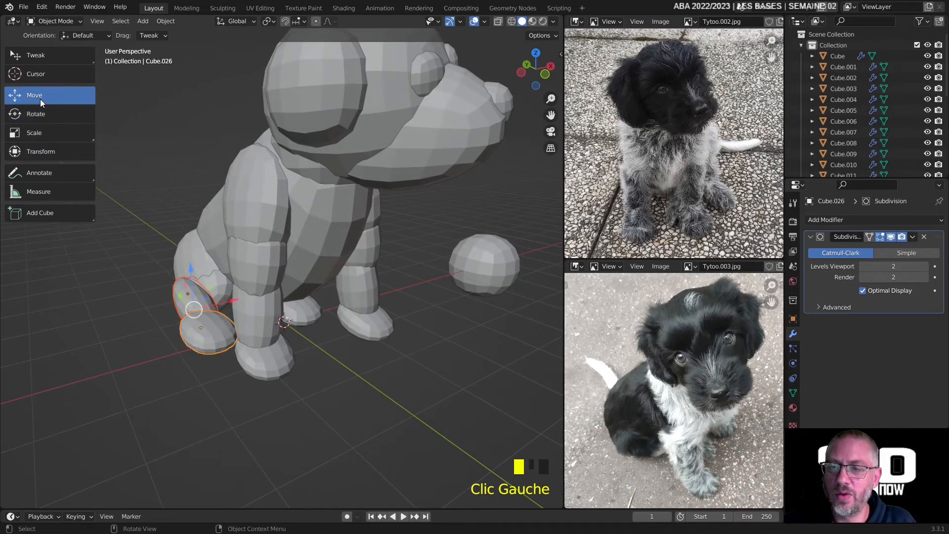
drag(218, 304, 243, 304)
right_click(243, 305)
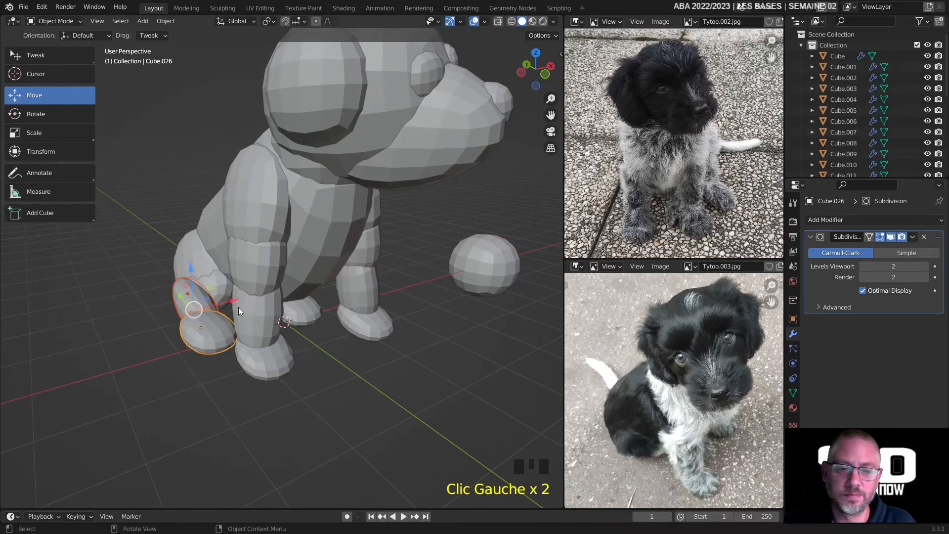
middle_drag(239, 307, 263, 325)
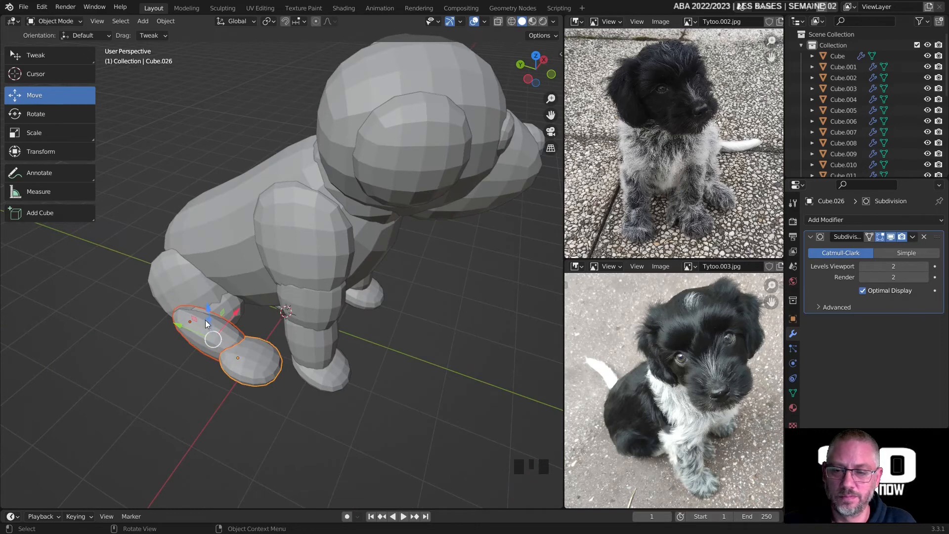
drag(206, 318, 212, 316)
Rotate the copied thigh, viewed from behind, so it leans against the side of the body
click(197, 278)
middle_drag(205, 285, 359, 237)
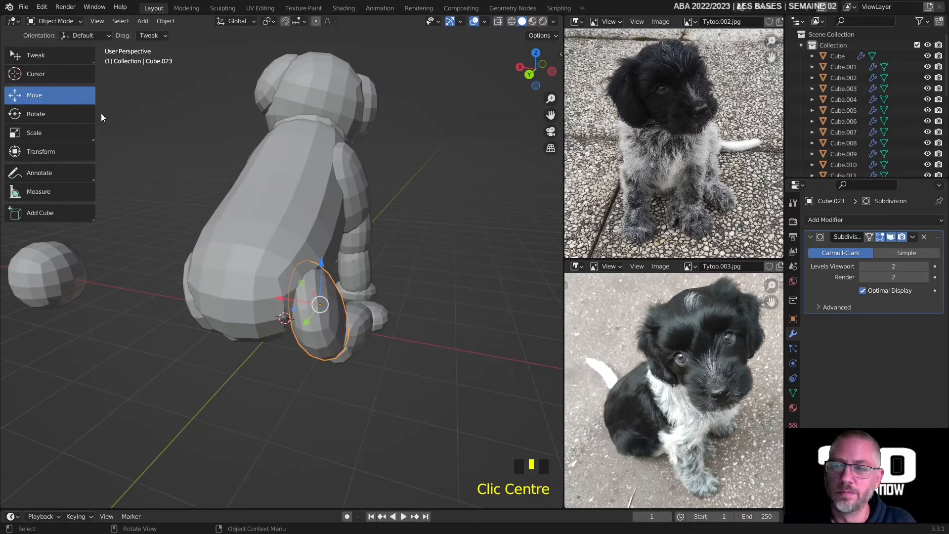
click(39, 113)
drag(333, 322, 316, 298)
middle_drag(316, 297, 228, 298)
Adjust the rotation of the copied knee piece tucked inside the thigh
click(228, 298)
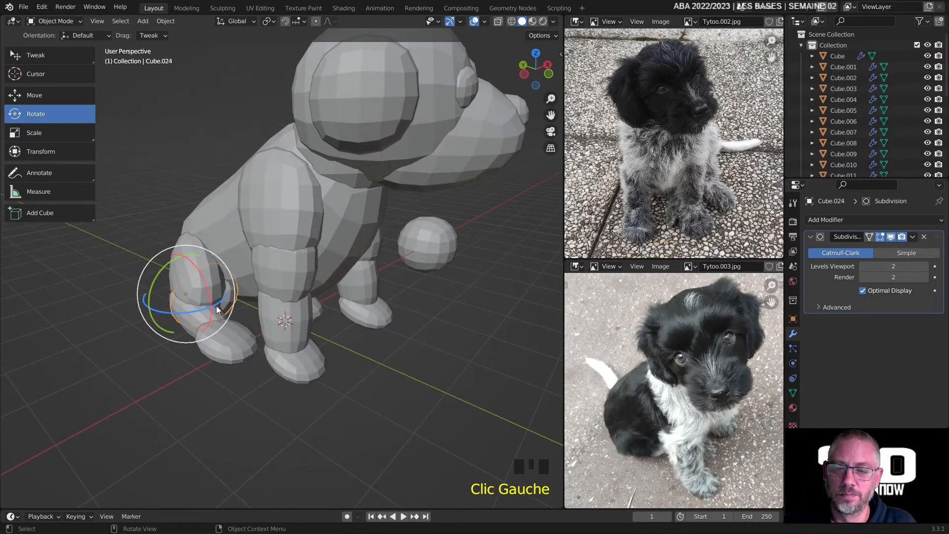
double_click(217, 305)
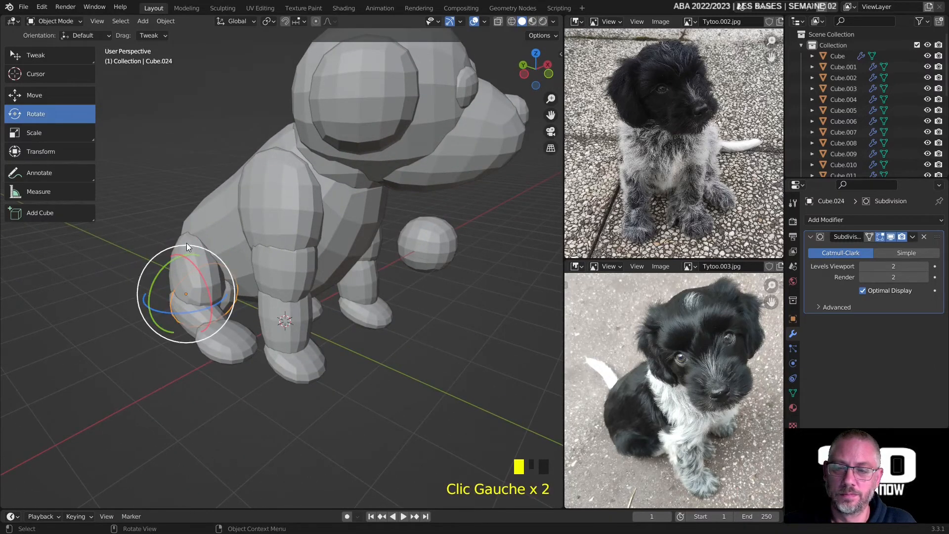
click(219, 303)
drag(202, 312, 202, 312)
middle_drag(202, 313, 284, 328)
Tilt the copied horizontal leg piece to raise its front end and reposition it under the thigh
click(294, 329)
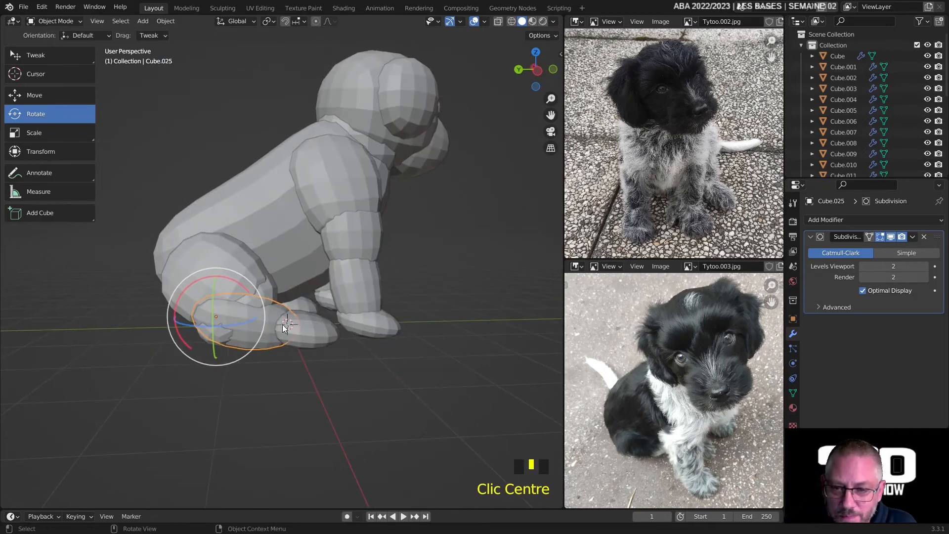
drag(242, 273, 235, 263)
click(41, 95)
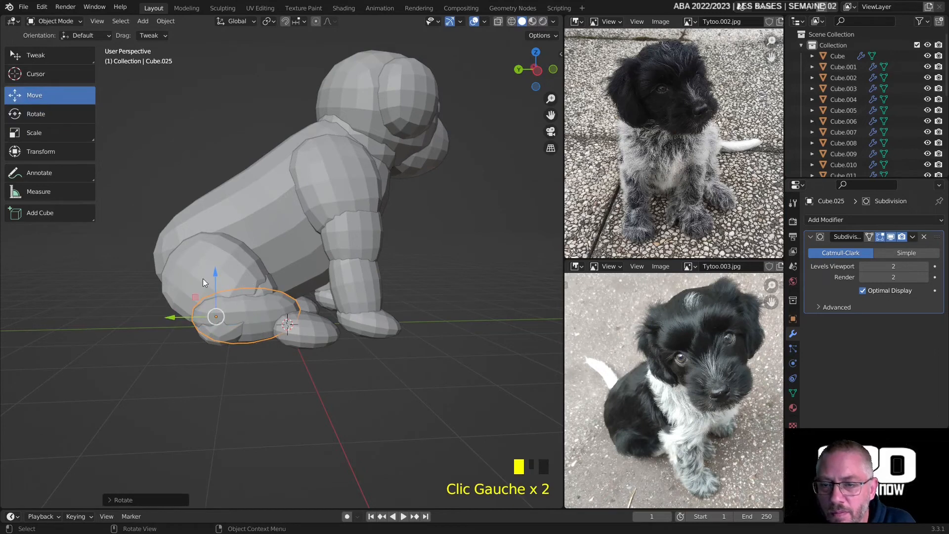
drag(221, 315, 284, 335)
middle_drag(283, 331, 255, 401)
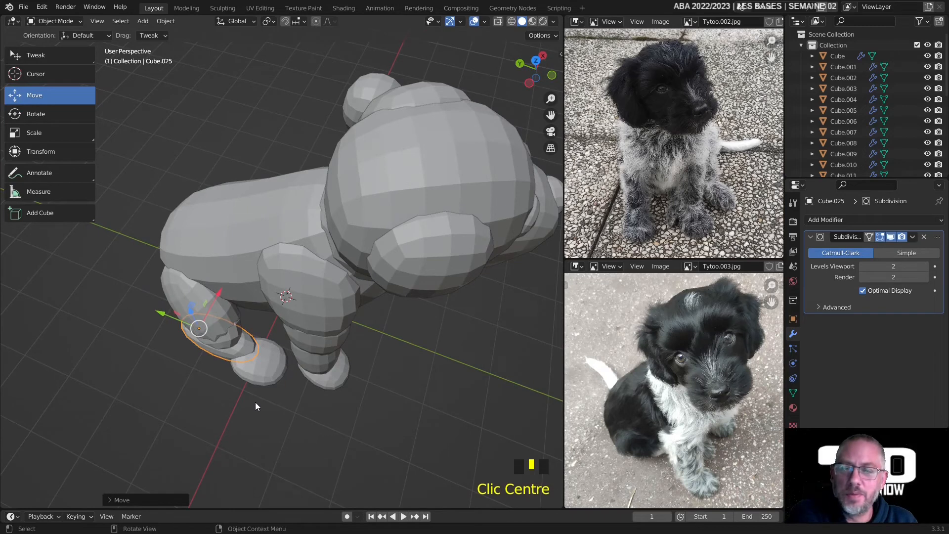
Rotate the copied horizontal leg piece, viewed from above, so it leads from the thigh into the paw
click(51, 115)
drag(213, 364, 206, 366)
middle_drag(256, 342, 292, 287)
middle_drag(227, 310, 249, 316)
Select all four pieces of the copied hind leg and adjust its position against the body
click(43, 100)
click(383, 271)
shift+click(241, 319)
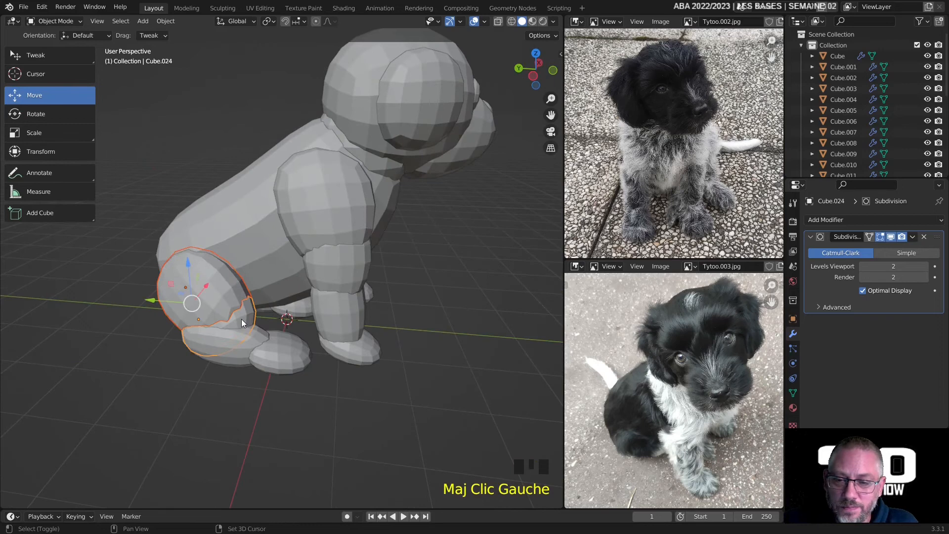
shift+click(239, 351)
shift+click(264, 364)
middle_drag(264, 364, 221, 366)
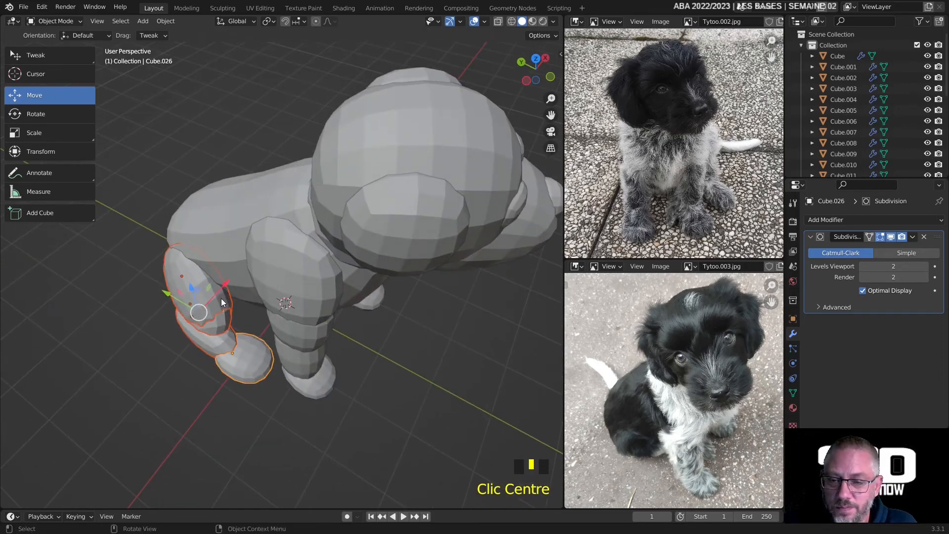
click(215, 293)
Enter Edit Mode on the body and pull one rear lower corner vertex outward to widen the rump
click(239, 147)
middle_drag(239, 147, 282, 262)
scroll(281, 263, up, 2)
click(282, 267)
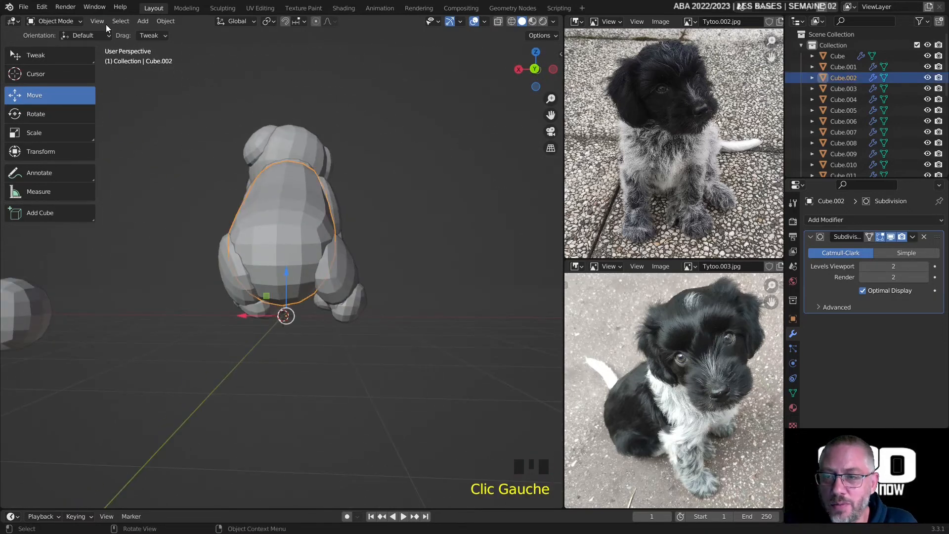
click(63, 20)
click(45, 44)
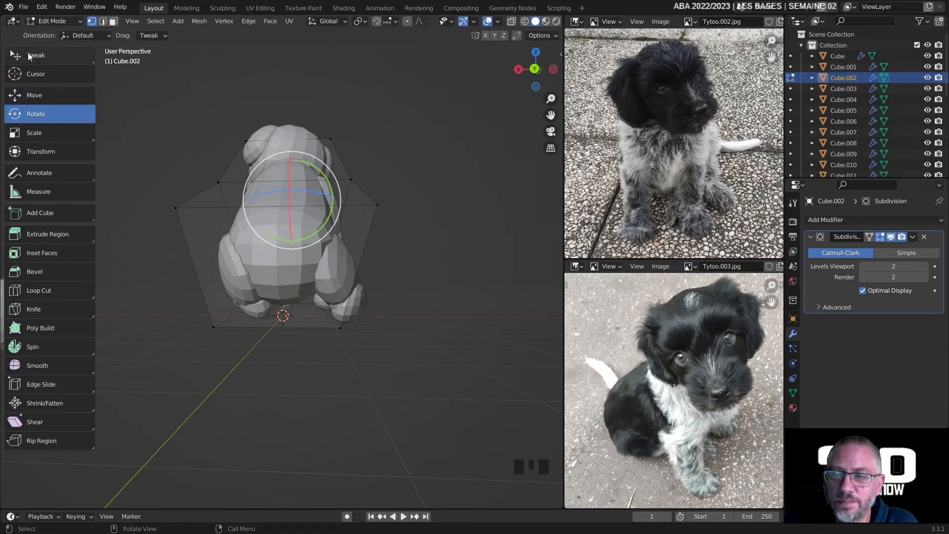
click(29, 56)
drag(340, 327, 354, 334)
Pull a lower body vertex outward and shift an upper chest vertex slightly inward, working from the front view
middle_drag(366, 264, 151, 251)
drag(236, 311, 216, 313)
double_click(213, 141)
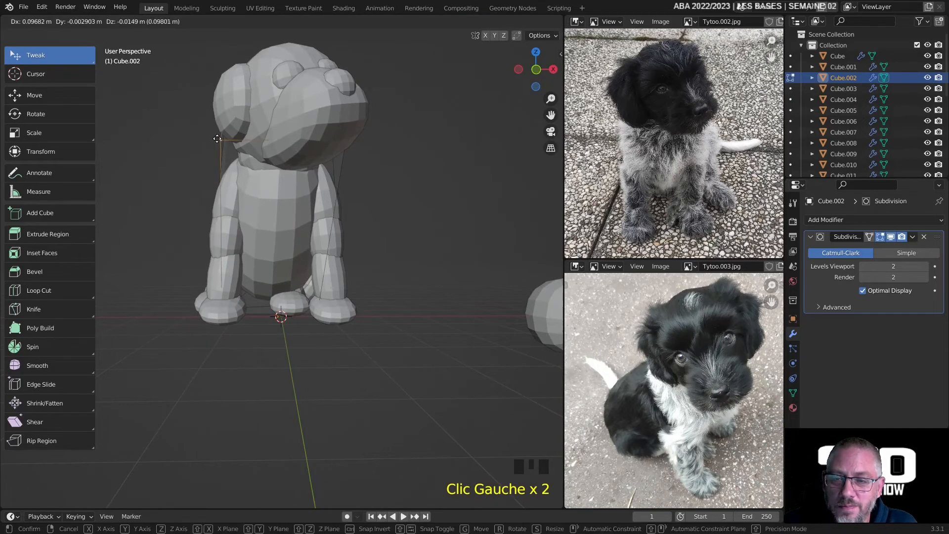
Pull both rear lower corner vertices of the body downward and lower a rear upper vertex to reshape the rump
middle_drag(351, 170, 356, 273)
drag(376, 324, 373, 362)
middle_drag(373, 361, 321, 350)
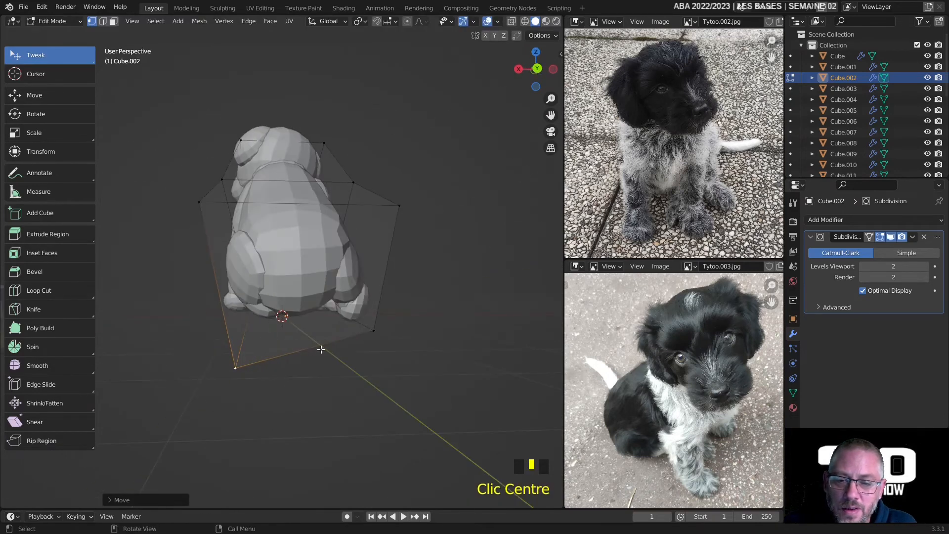
drag(375, 326, 381, 346)
middle_drag(381, 345, 183, 297)
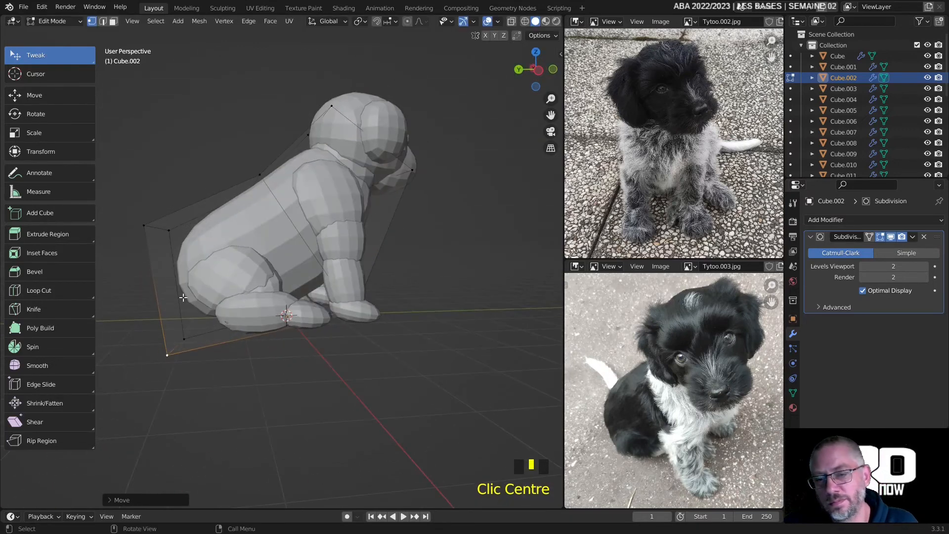
drag(139, 225, 140, 249)
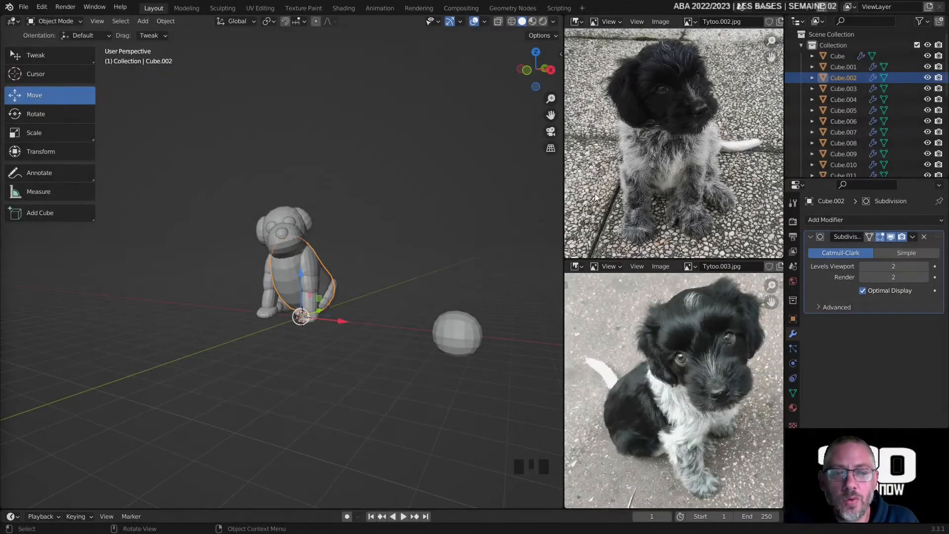
Select one of the spare rounded cubes beside the puppy and move it behind the rump, where the tail attaches
middle_drag(403, 312, 145, 290)
click(142, 288)
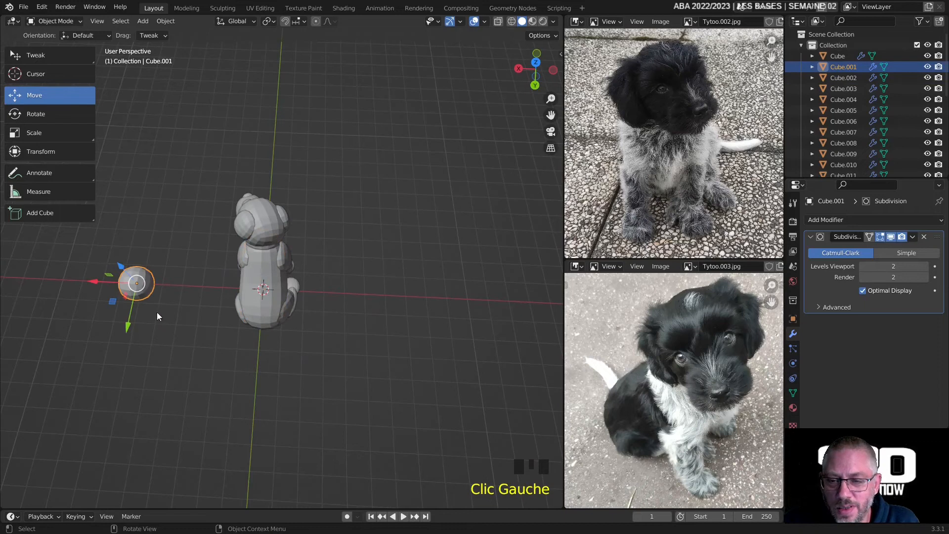
drag(113, 300, 241, 344)
scroll(847, 117, down, 20)
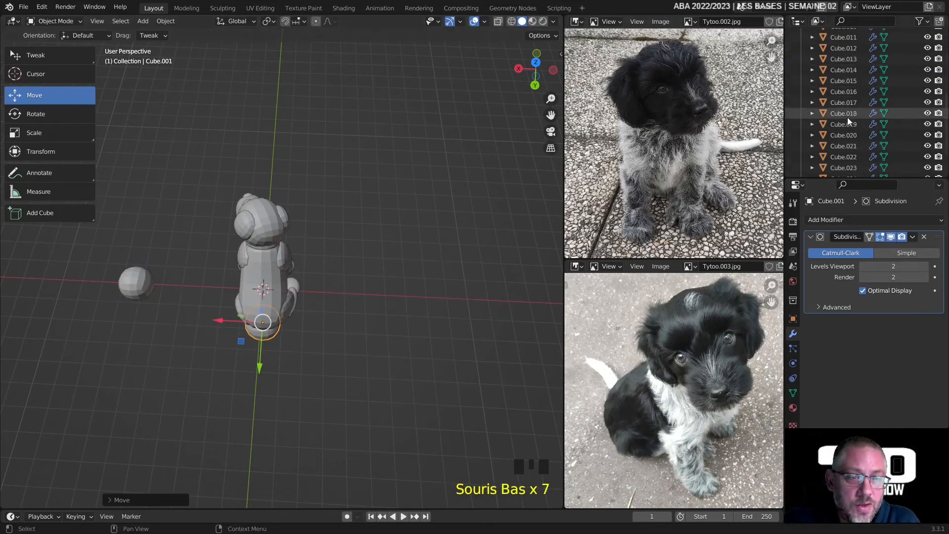
scroll(844, 119, up, 18)
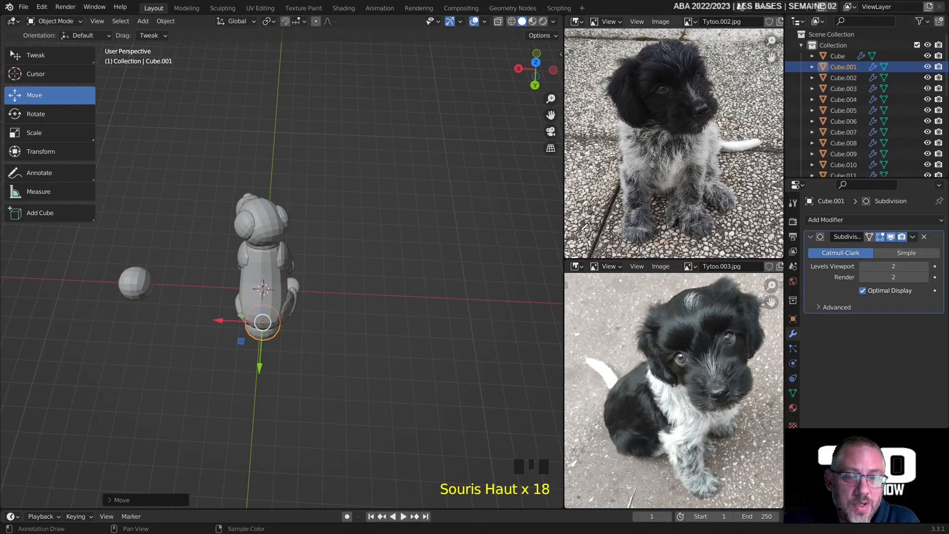
Delete the leftover rounded cube still lying beside the puppy
click(138, 284)
key(x)
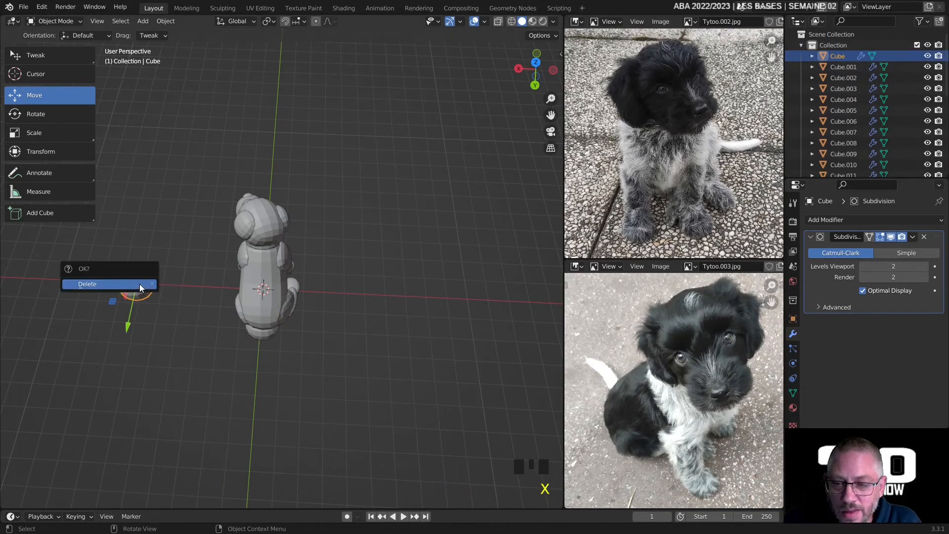
click(140, 287)
Scale down the rounded cube behind the rump, raise it against the body and centre it sideways as the tail base
click(271, 338)
middle_drag(272, 337, 395, 306)
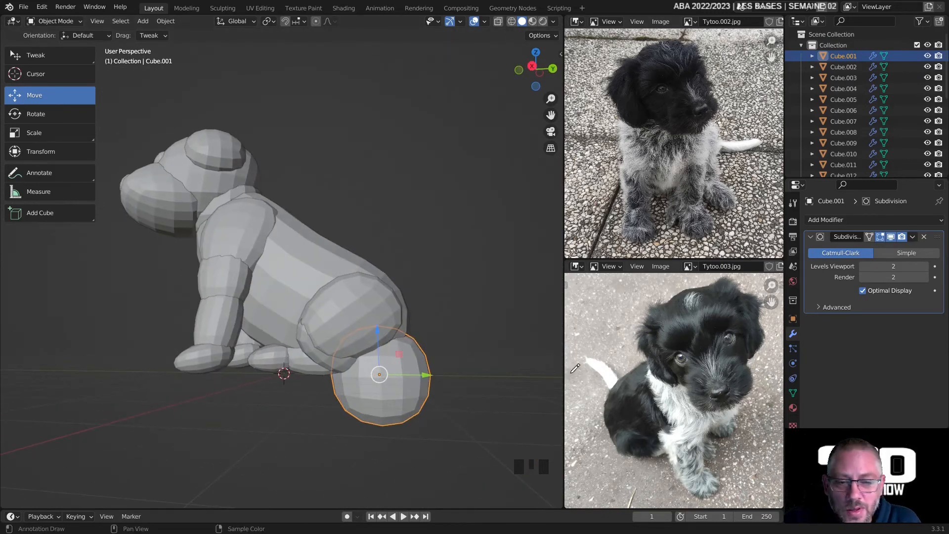
middle_drag(337, 347, 299, 333)
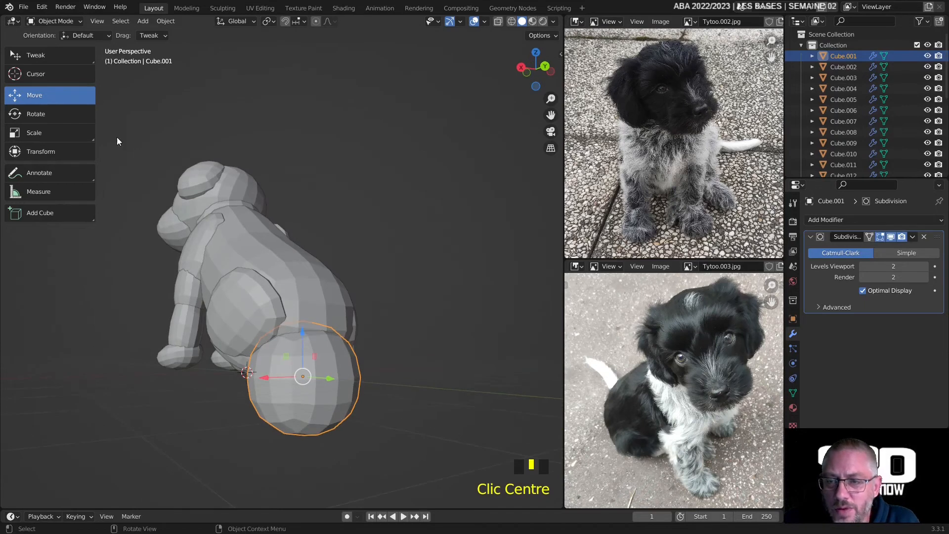
key(s)
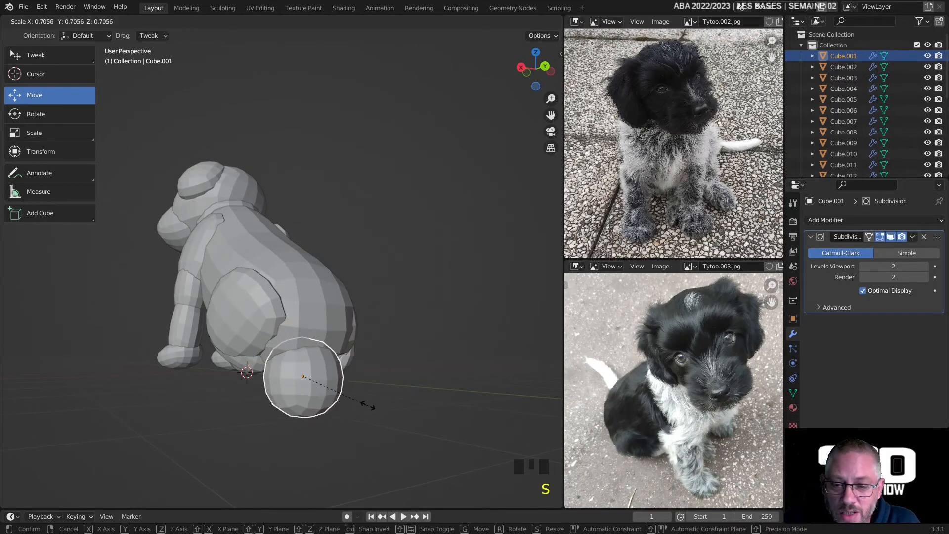
click(354, 397)
middle_drag(355, 397, 418, 391)
drag(381, 358, 396, 324)
middle_drag(395, 324, 313, 377)
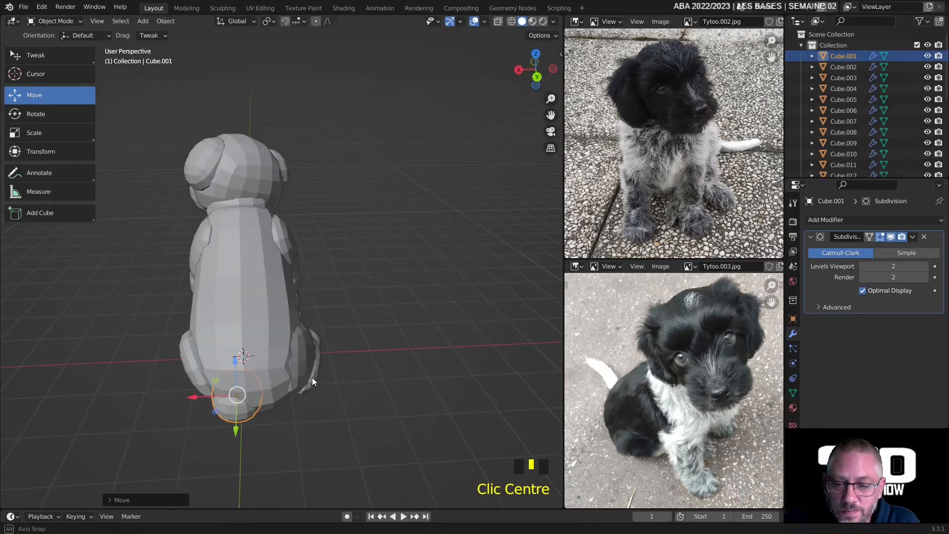
drag(215, 395, 231, 397)
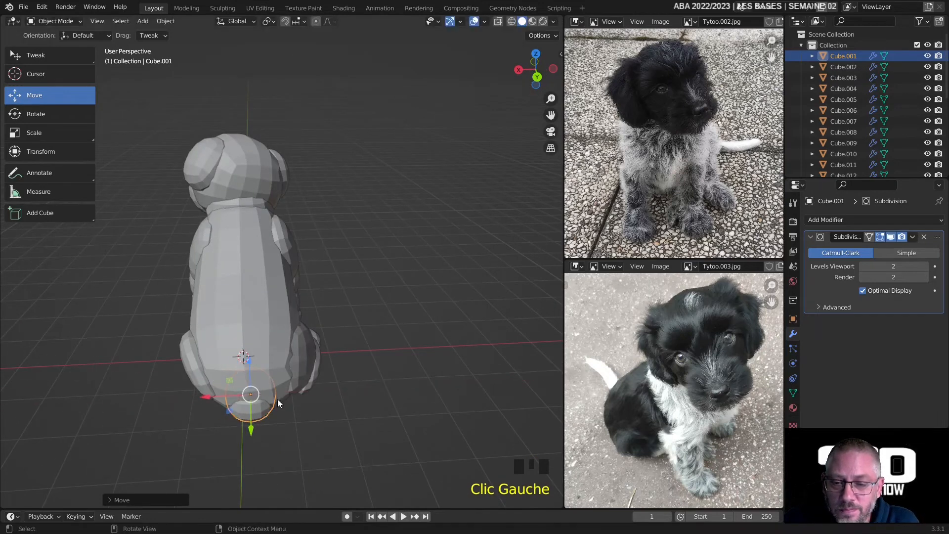
Enter Edit Mode on the tail cube and rotate its mesh to follow the slope of the rump
click(64, 21)
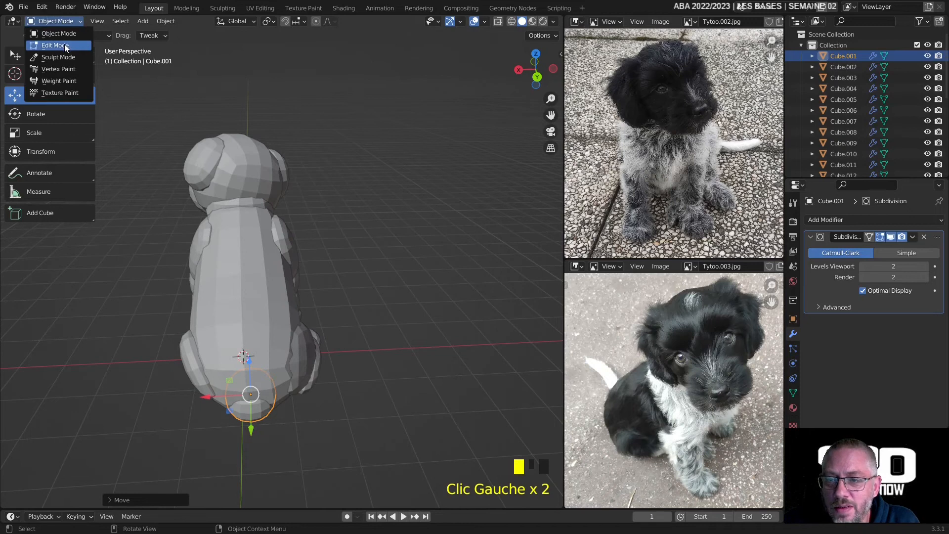
click(54, 46)
middle_drag(313, 222, 197, 257)
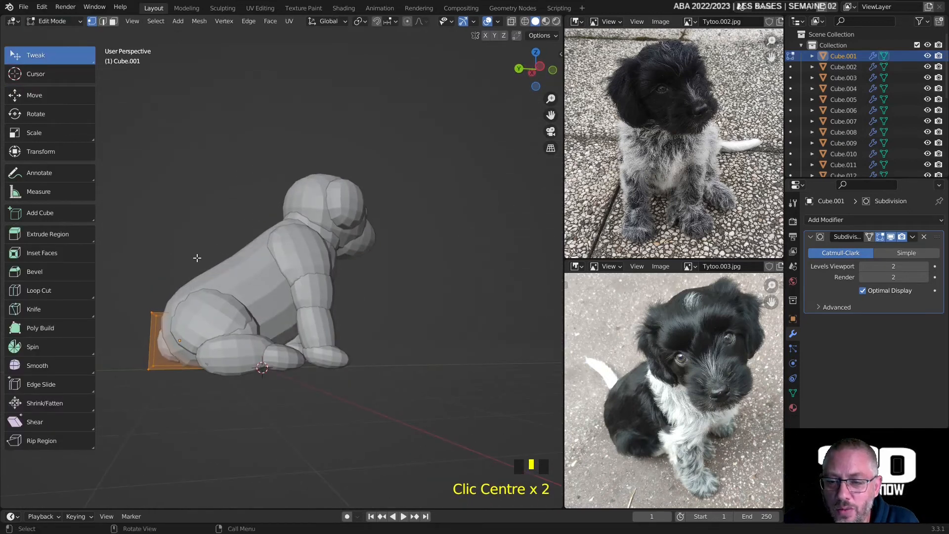
click(40, 113)
drag(210, 303, 195, 281)
middle_drag(196, 281, 356, 283)
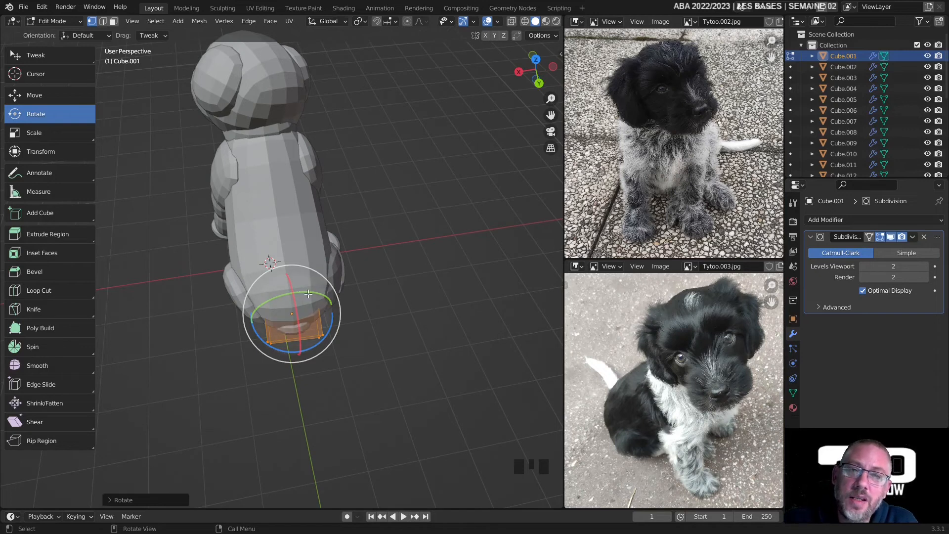
Select the tail cube's rear face and extrude it in successive segments backward and curving sideways to form the tail
click(113, 21)
middle_drag(292, 277, 403, 403)
click(293, 326)
click(35, 56)
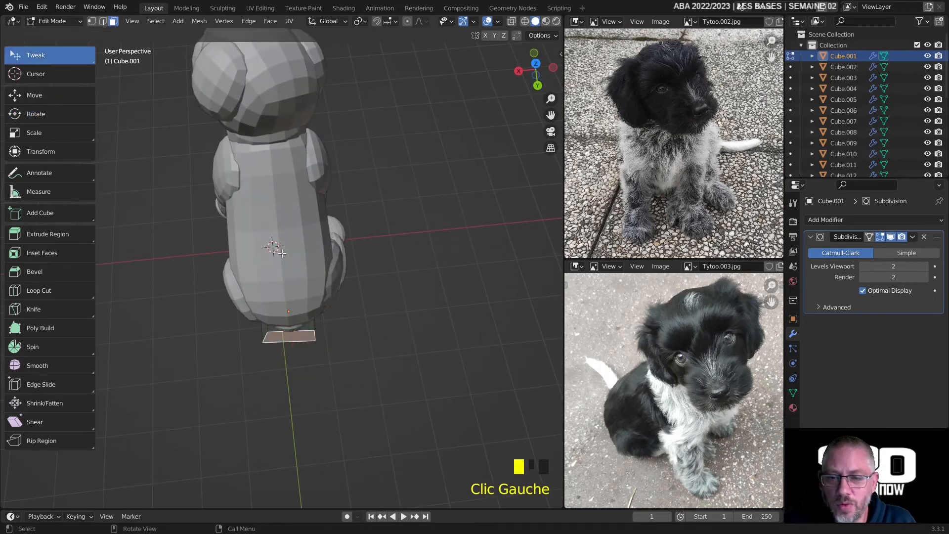
shift+middle_drag(282, 253, 335, 254)
click(38, 137)
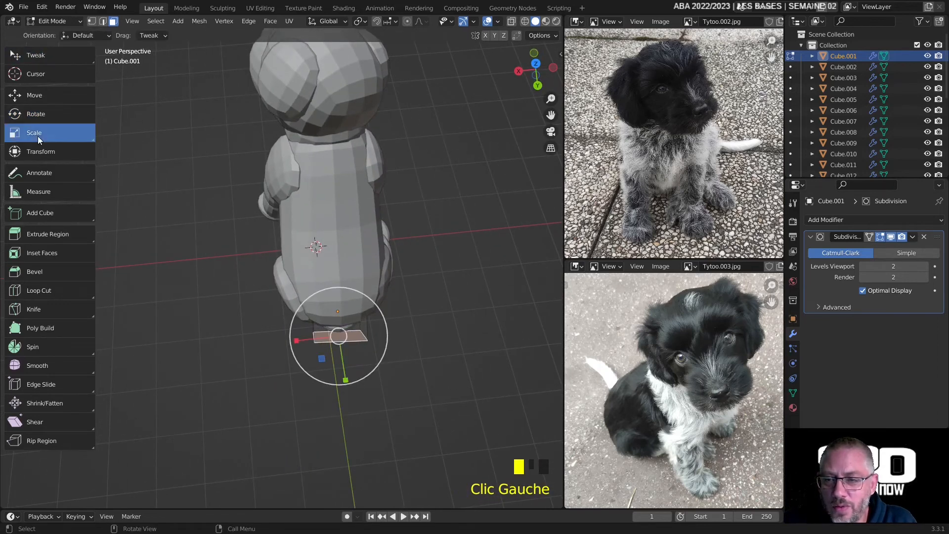
middle_drag(321, 375, 306, 372)
middle_drag(340, 329, 385, 307)
middle_drag(391, 348, 316, 372)
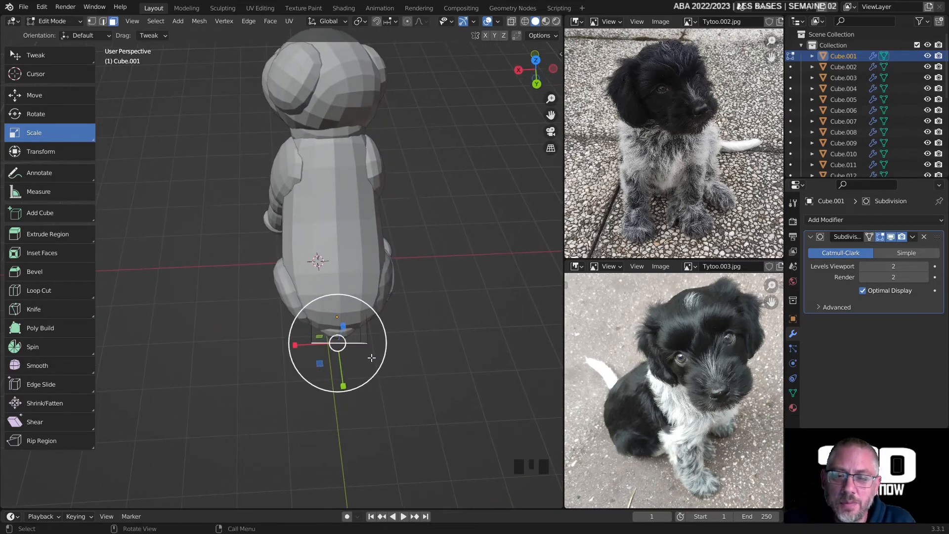
shift+middle_drag(371, 357, 323, 338)
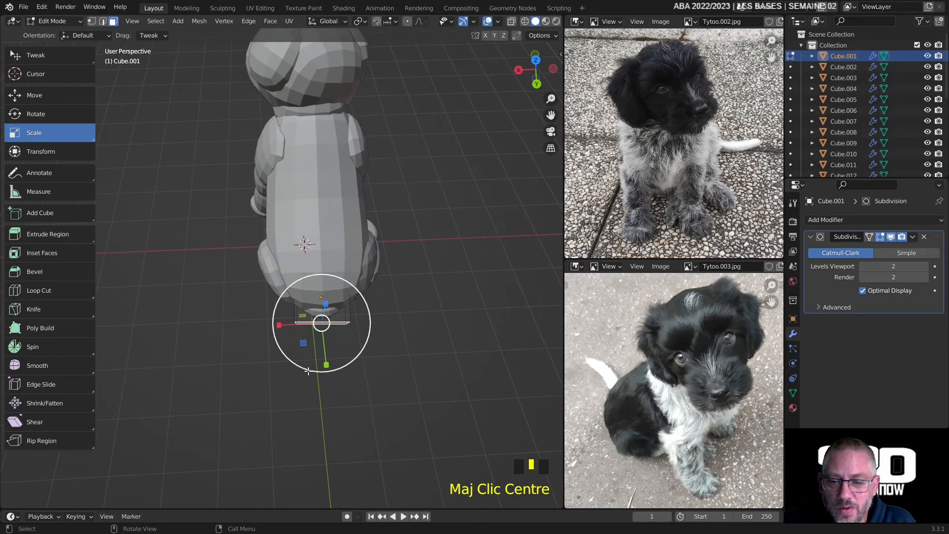
ctrl+right_click(312, 363)
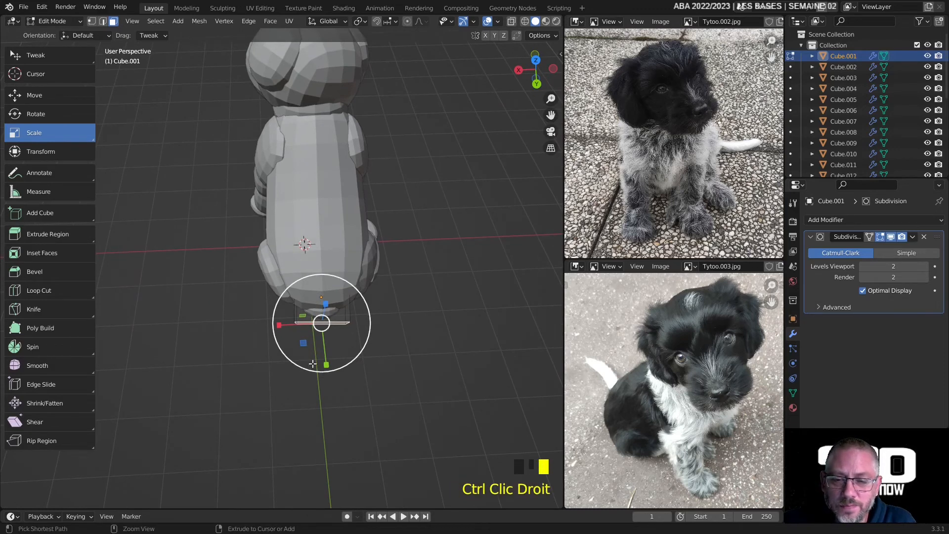
drag(336, 394, 328, 383)
ctrl+right_click(251, 399)
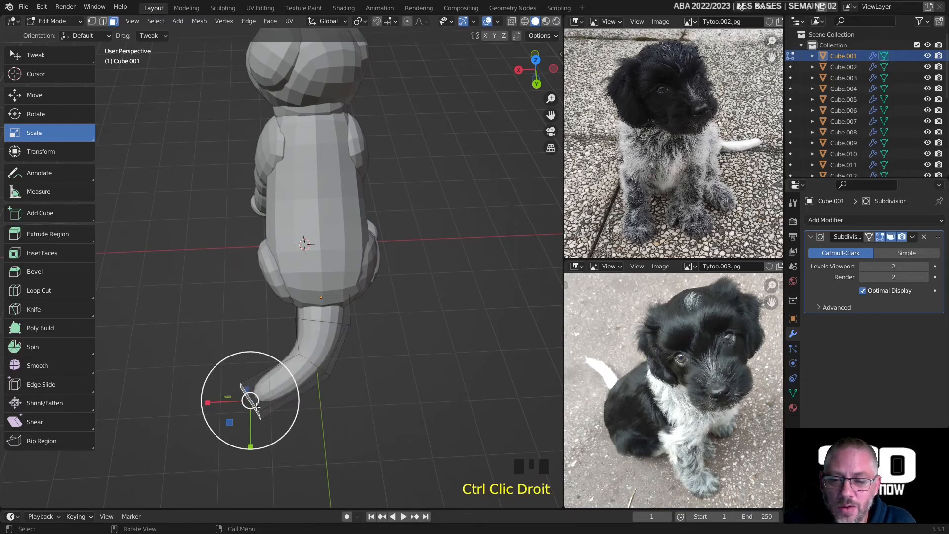
ctrl+right_click(184, 414)
Undo the last tail extrusion and scale down the remaining end face to taper the tail into a point
middle_drag(184, 414, 259, 336)
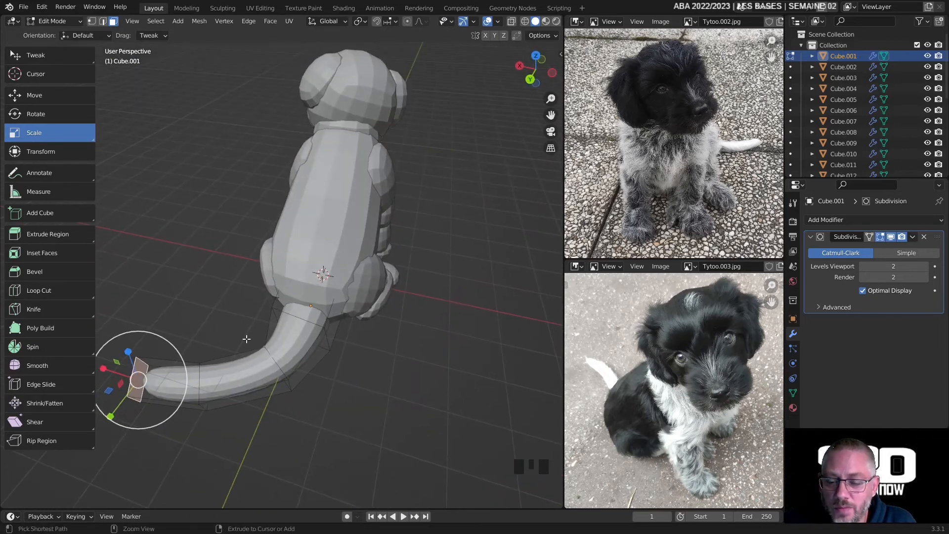
key(ctrl+z)
middle_drag(243, 337, 297, 351)
drag(272, 355, 299, 333)
middle_drag(433, 282, 339, 305)
Raise the tail's tip face slightly along Z
click(37, 99)
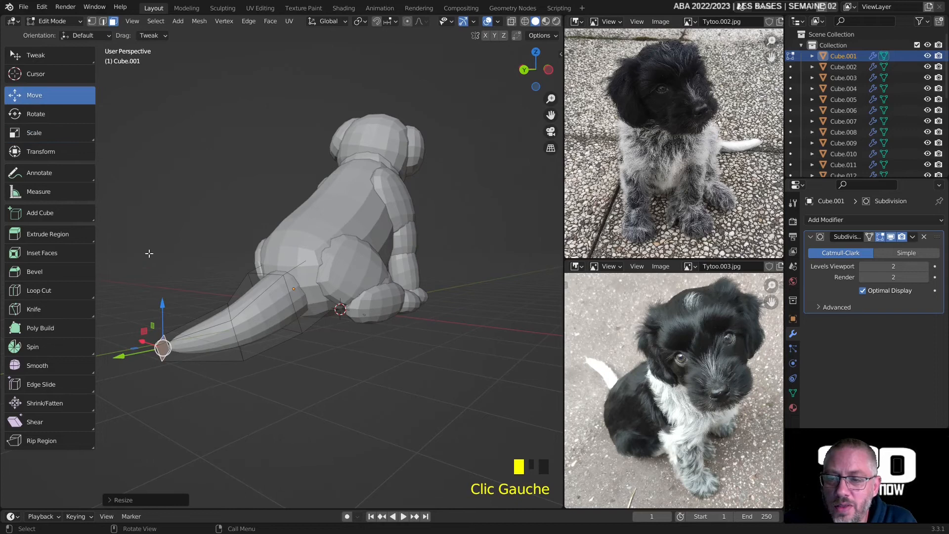
drag(166, 310, 171, 288)
middle_drag(171, 287, 298, 344)
Select edges at the tail's middle joint in edge mode and scale them down slightly
click(315, 346)
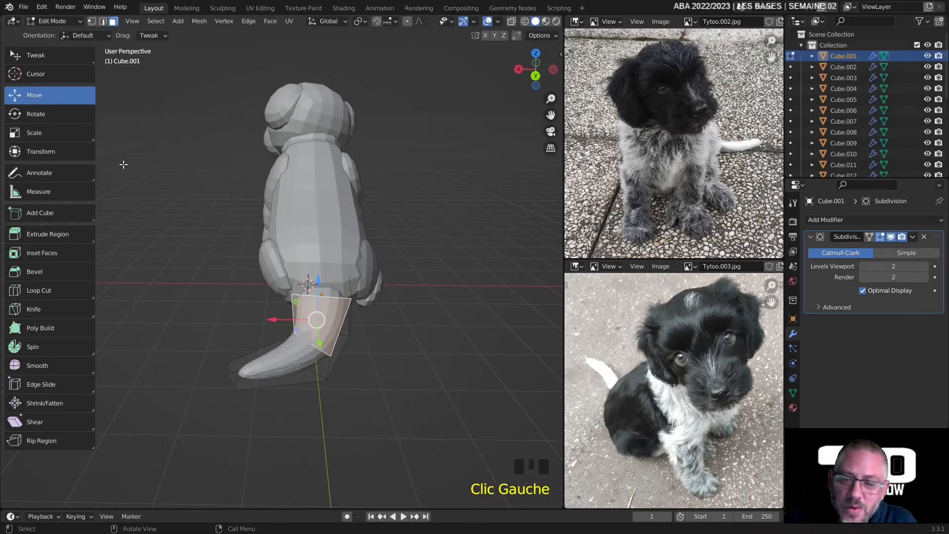
click(102, 21)
click(396, 348)
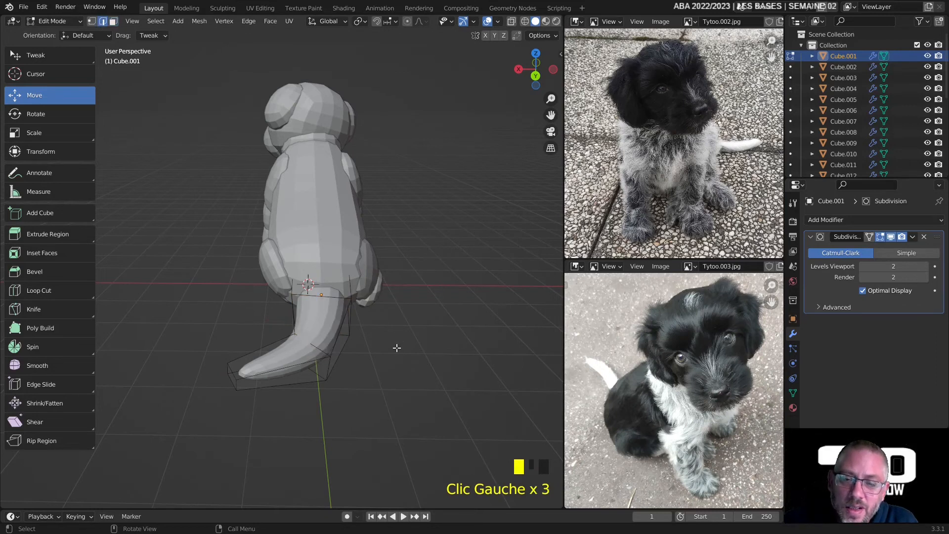
click(317, 346)
middle_drag(331, 352, 316, 365)
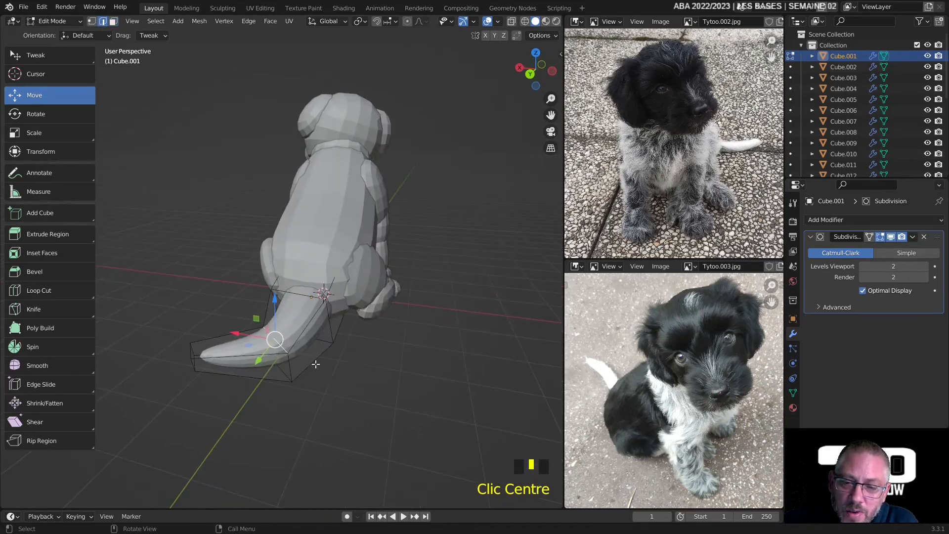
alt+click(289, 367)
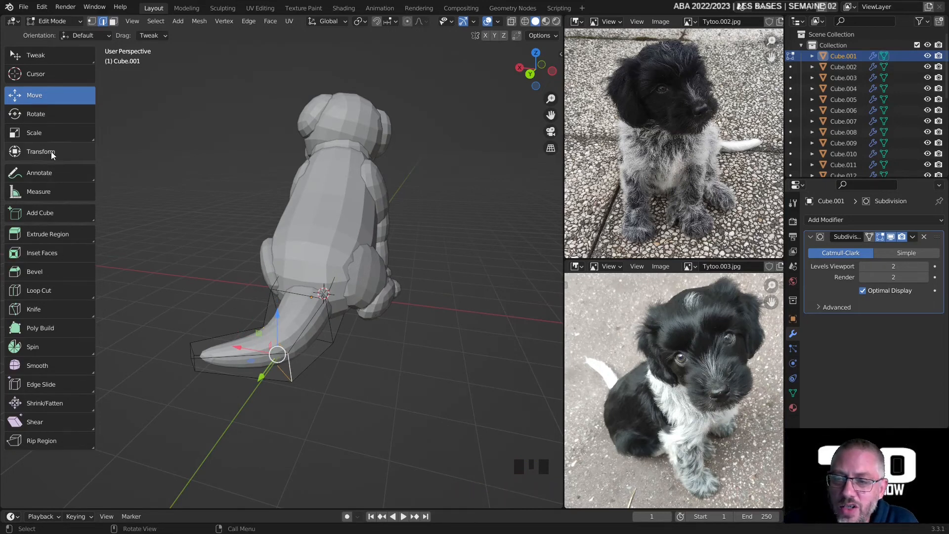
click(51, 135)
drag(296, 377, 293, 366)
scroll(309, 312, up, 3)
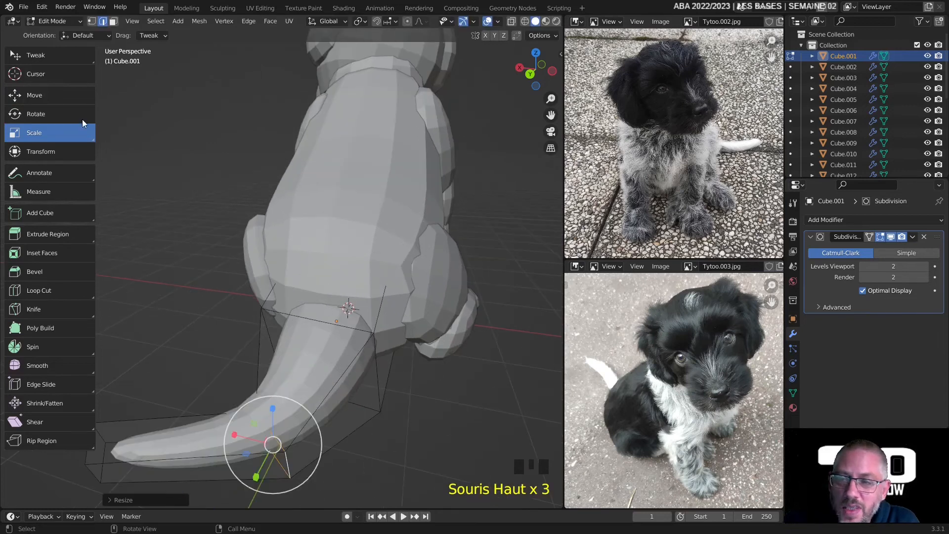
Pull the two upper corner vertices at the tail's base inward in vertex mode to narrow it
click(88, 55)
click(92, 21)
drag(261, 308, 294, 316)
drag(374, 332, 341, 324)
Adjust the tail's side and lower vertices from a side angle to refine its thickness and curve
middle_drag(341, 324, 261, 335)
drag(203, 351, 210, 296)
drag(154, 231, 178, 246)
drag(217, 355, 219, 326)
Pull the vertices on the tail's opposite side inward to even out its shape near the base
middle_drag(219, 326, 326, 392)
drag(381, 360, 372, 350)
drag(406, 368, 382, 360)
drag(305, 364, 318, 357)
middle_drag(335, 379, 418, 340)
In the right orthographic view with X-ray on, select only the tail's end vertices and raise them to ground level
scroll(338, 364, down, 2)
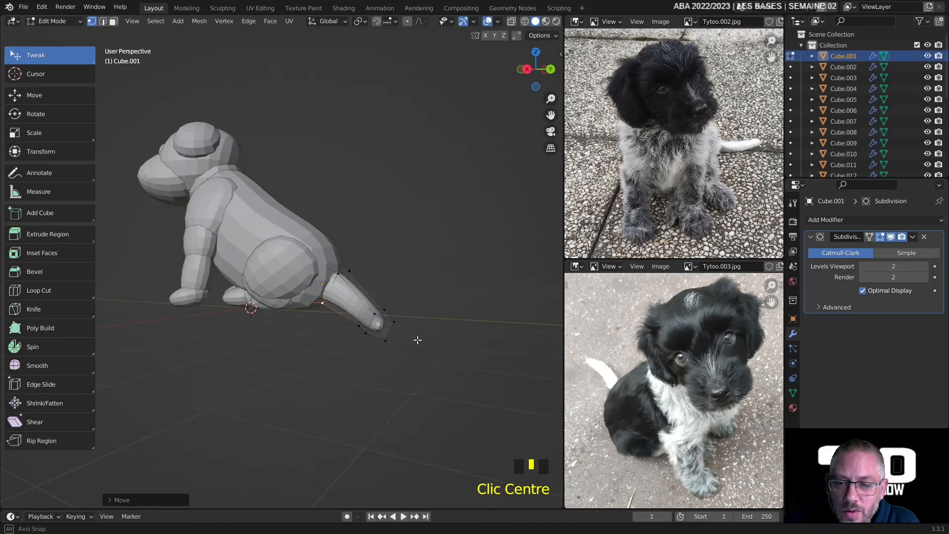
click(527, 68)
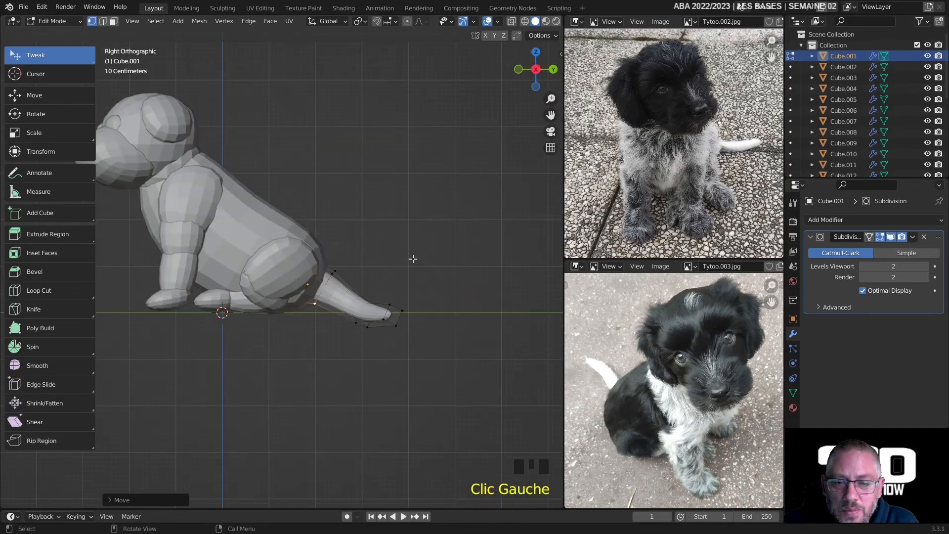
scroll(426, 335, up, 3)
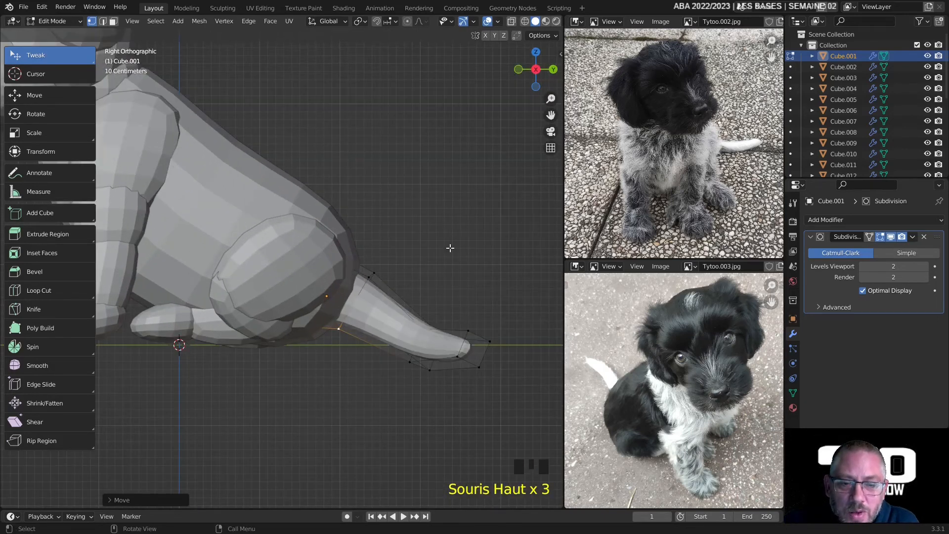
click(511, 22)
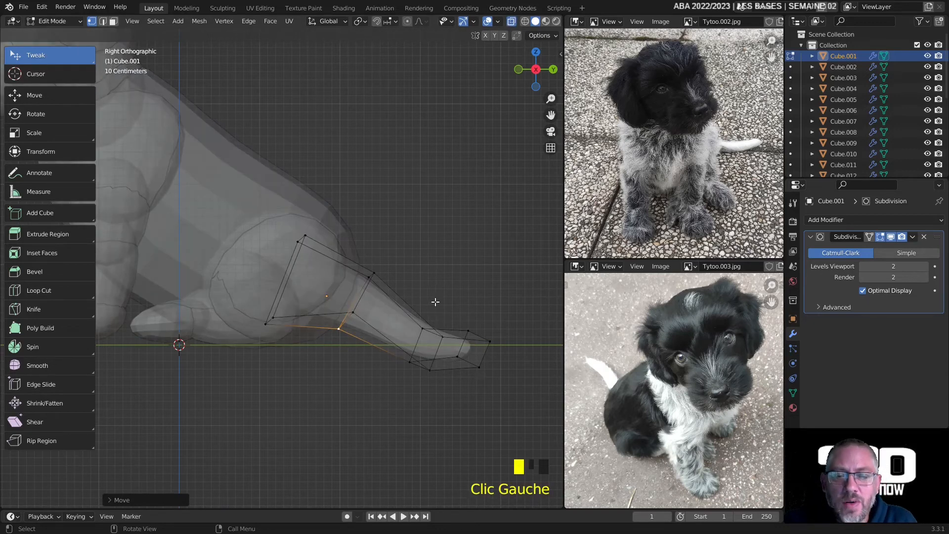
mouse_move(446, 297)
ctrl+right_down()
mouse_move(401, 341)
mouse_move(483, 384)
mouse_move(509, 306)
ctrl+right_up()
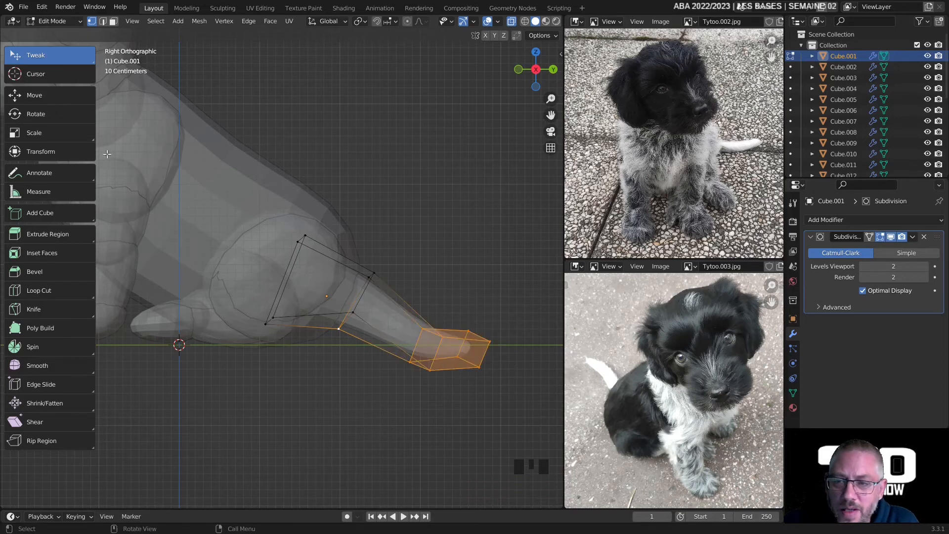
click(34, 94)
drag(435, 317, 445, 291)
right_click(445, 291)
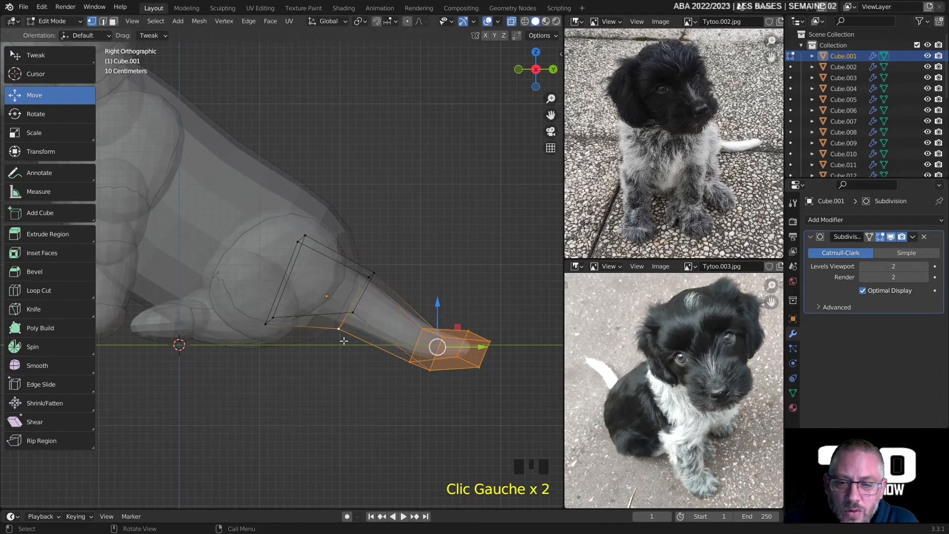
shift+click(339, 329)
drag(449, 320, 457, 298)
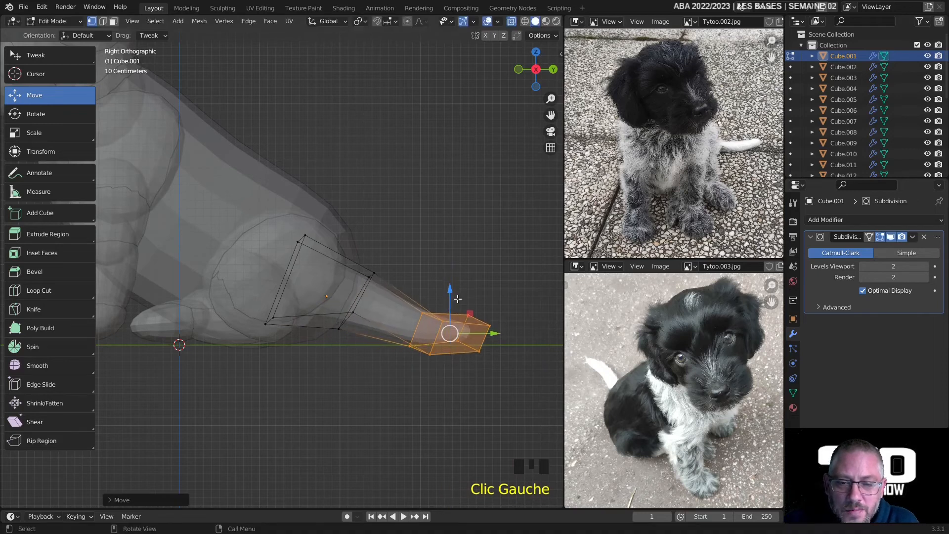
Shift the tail's base vertices inside the rump rearward and slightly upward, turn off X-ray and pull one base vertex inward
double_click(436, 246)
mouse_move(316, 227)
ctrl+right_down()
mouse_move(262, 242)
mouse_move(280, 348)
mouse_move(326, 233)
mouse_move(316, 252)
ctrl+right_up()
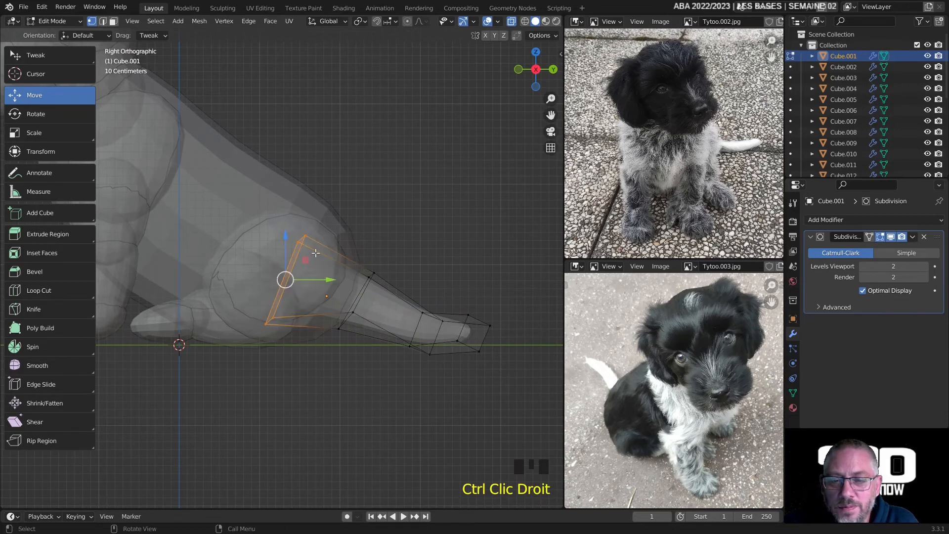
drag(294, 272, 332, 256)
click(511, 22)
middle_drag(326, 262, 356, 292)
mouse_move(345, 292)
mouse_down()
mouse_move(320, 293)
mouse_move(328, 292)
mouse_up()
middle_drag(329, 292, 450, 260)
middle_drag(348, 274, 427, 280)
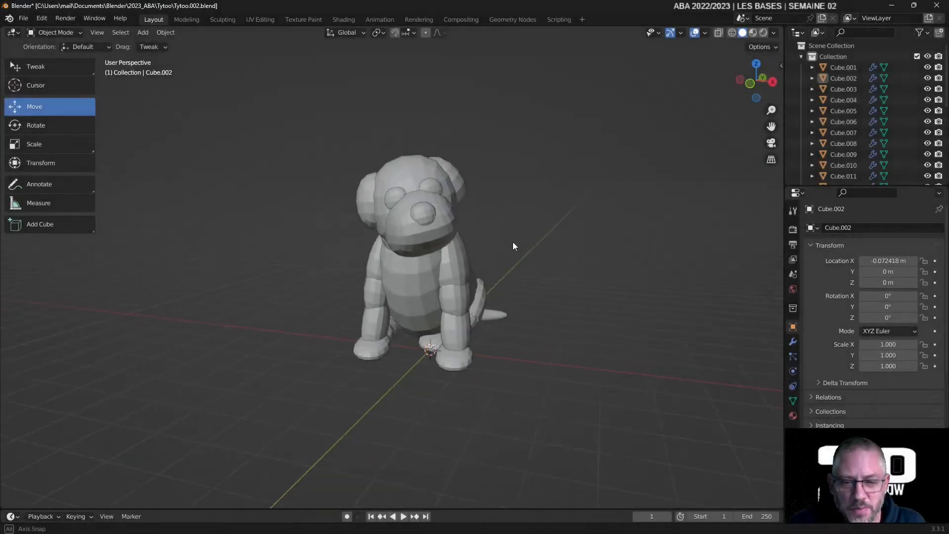
mouse_move(513, 245)
middle_down()
mouse_move(473, 246)
mouse_move(514, 247)
middle_up()
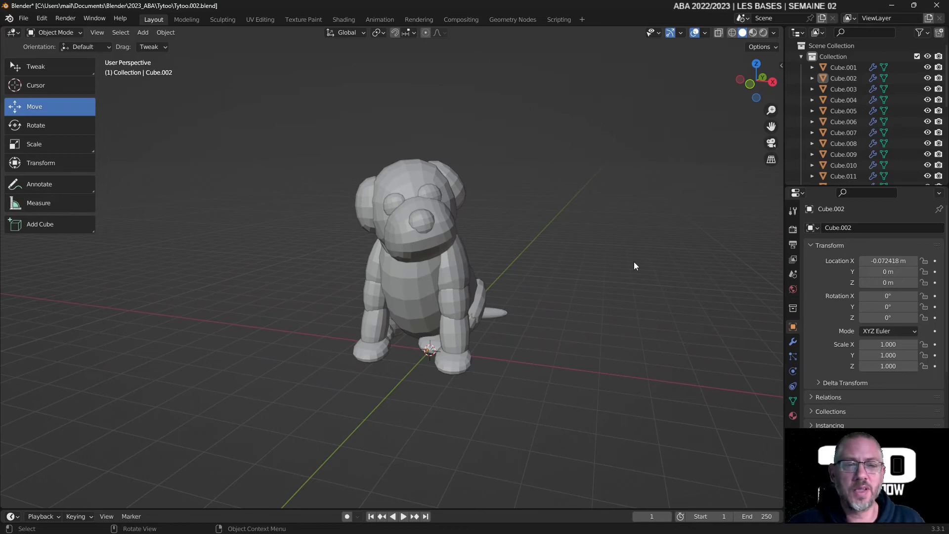
Set the scene's render engine to Cycles and toggle the window to fullscreen
click(792, 211)
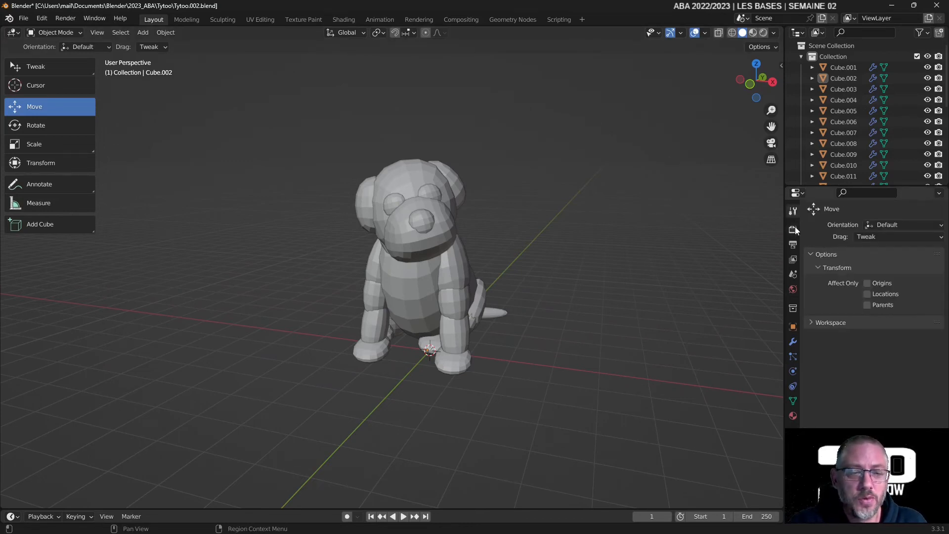
click(793, 230)
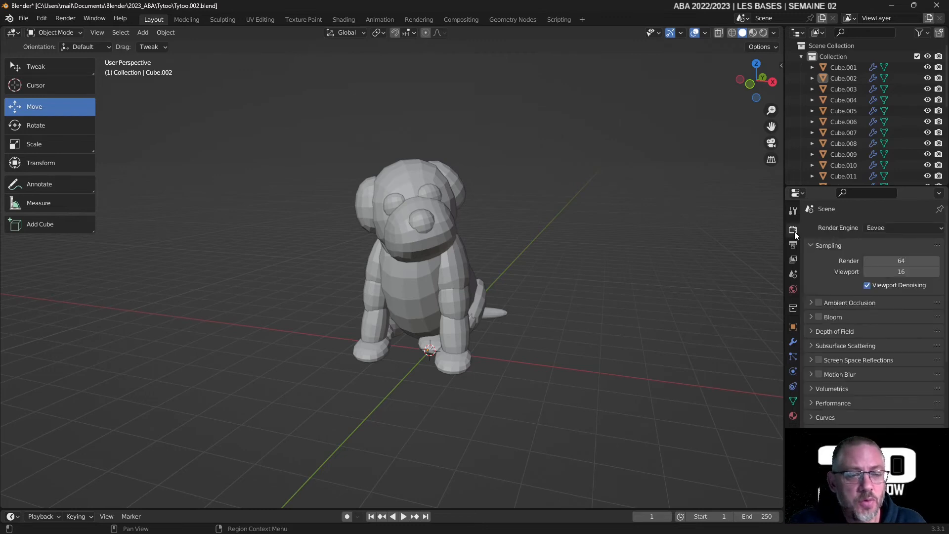
click(891, 227)
click(892, 263)
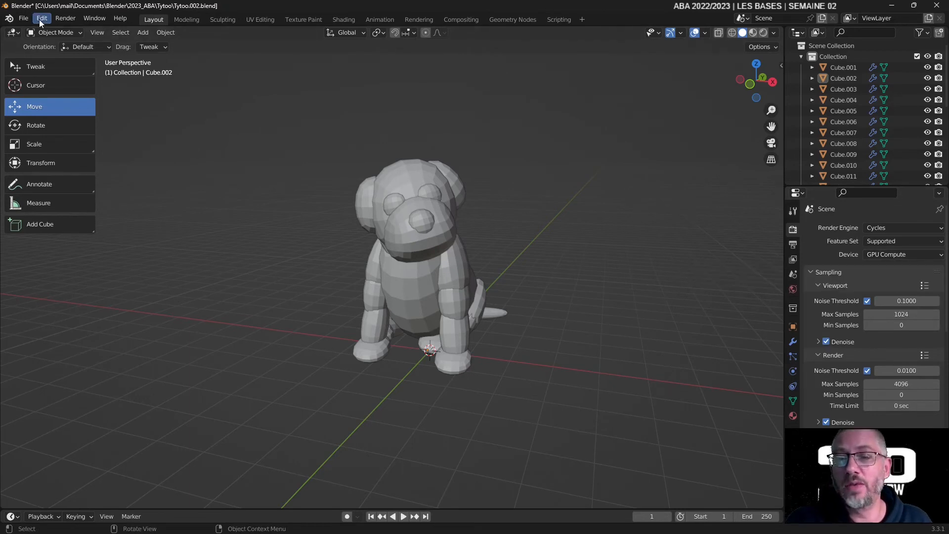
click(93, 18)
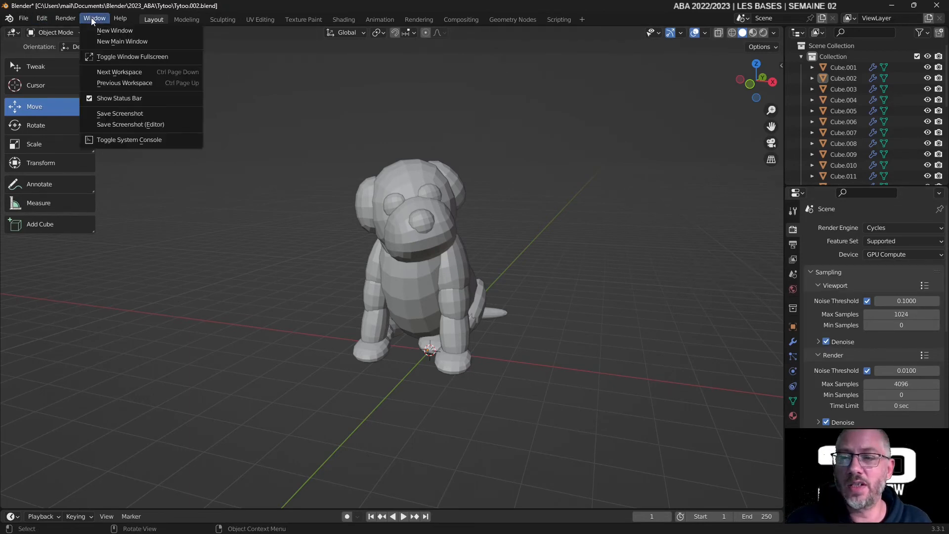
click(134, 63)
Open the system preferences, check the HIP and oneAPI options for Cycles render devices, return to OptiX and close the preferences
click(43, 10)
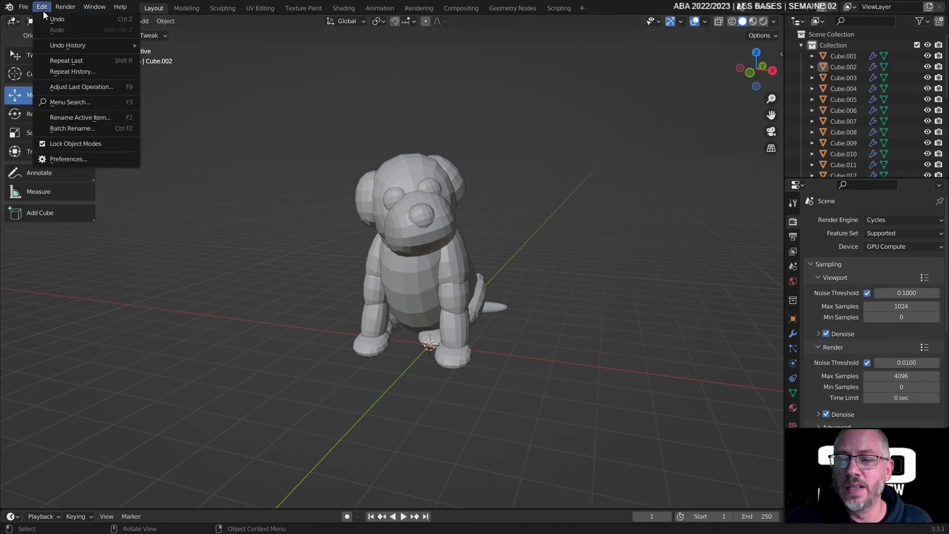
click(82, 157)
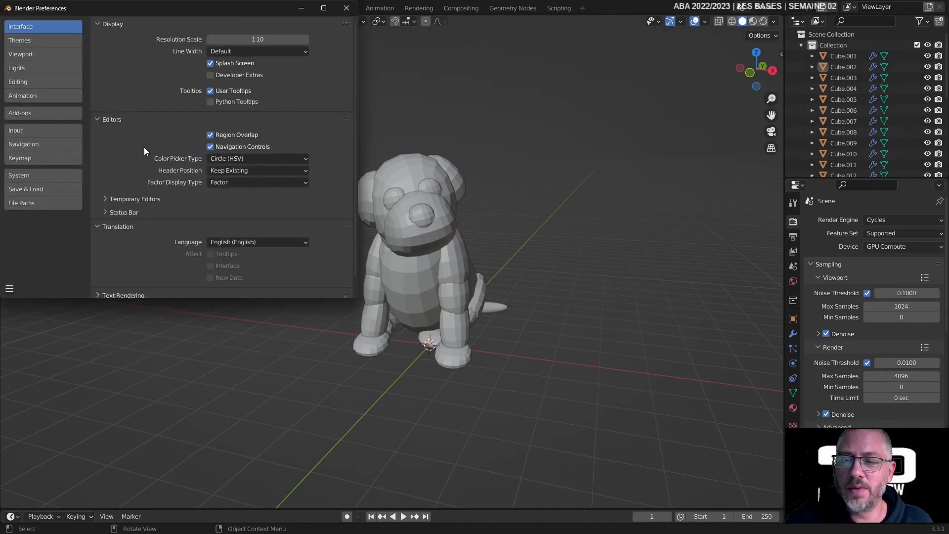
click(54, 175)
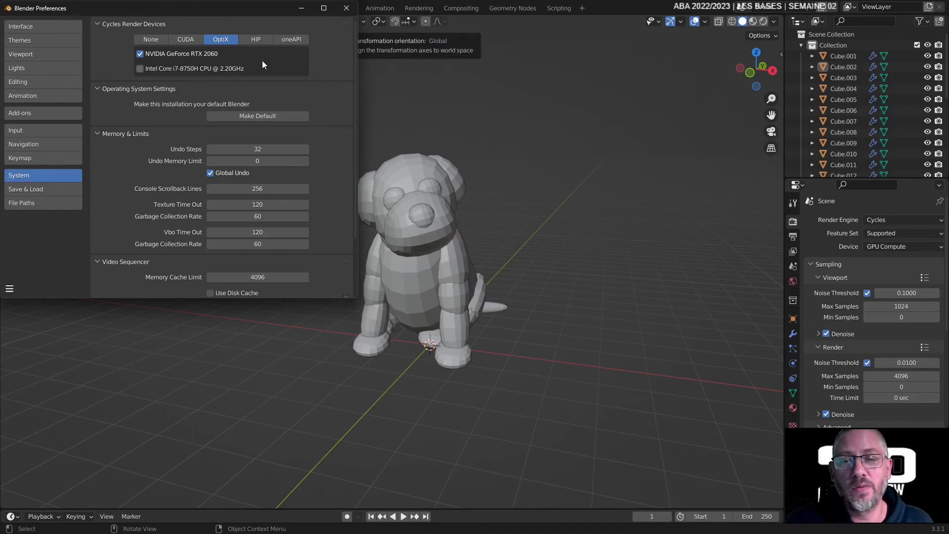
click(257, 42)
click(289, 39)
click(267, 38)
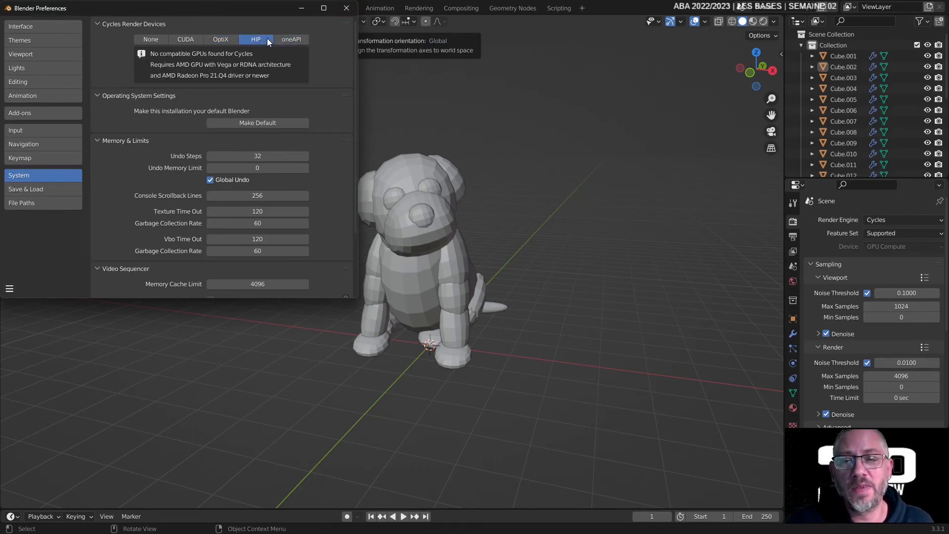
click(227, 38)
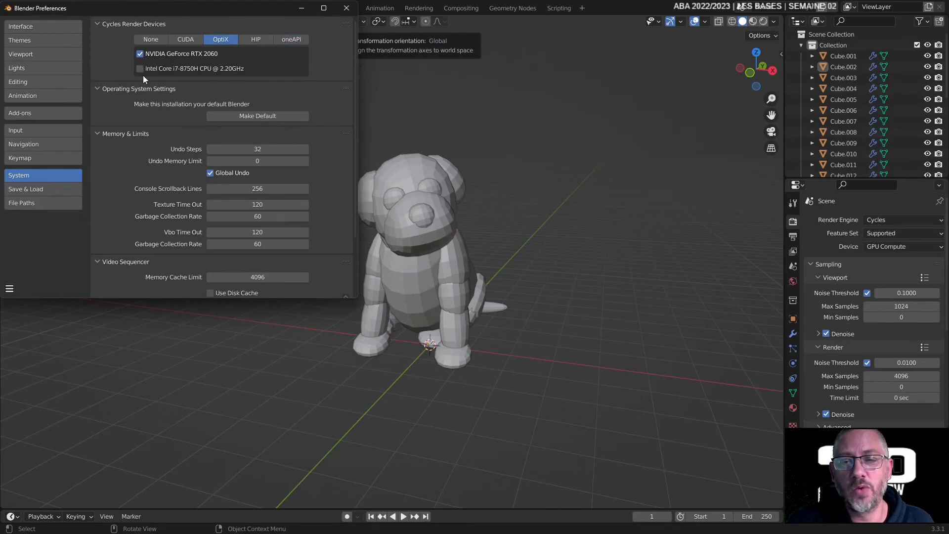
click(347, 8)
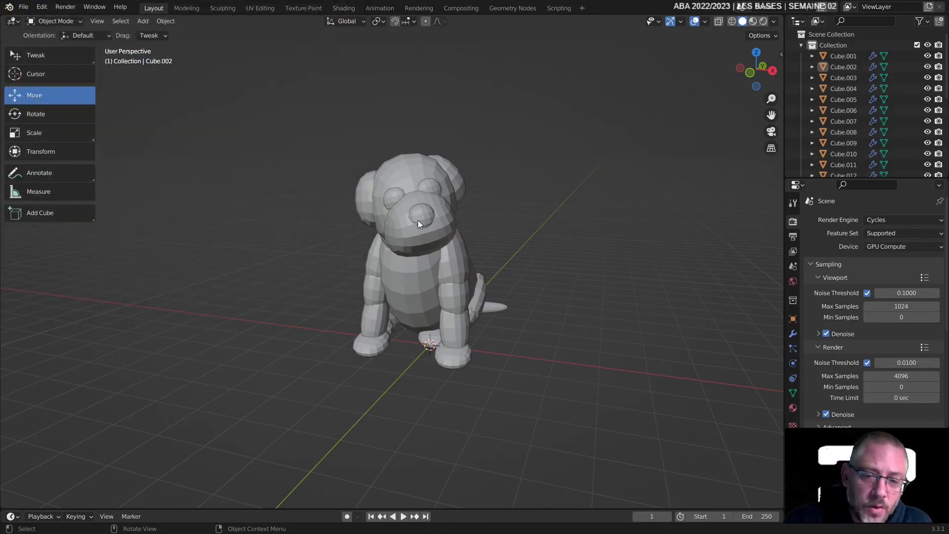
Add a plane mesh under the puppy, scale it up uniformly to about 8.18 as a ground, and deselect it
middle_drag(498, 254, 480, 213)
click(143, 21)
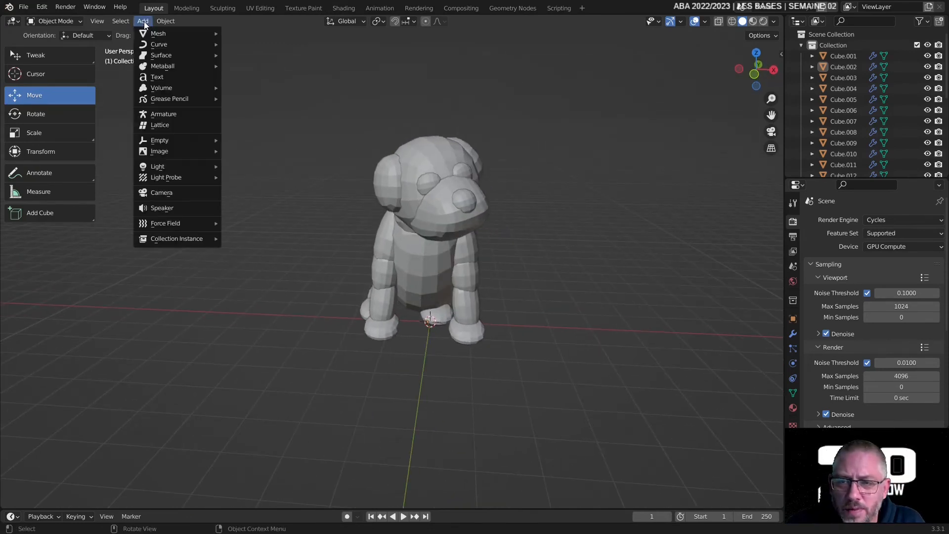
mouse_move(153, 34)
click(259, 34)
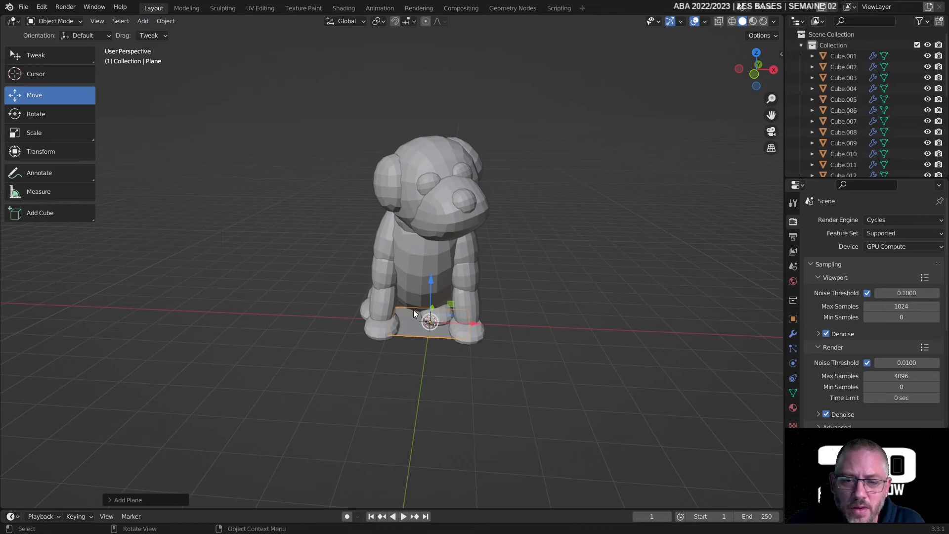
click(40, 109)
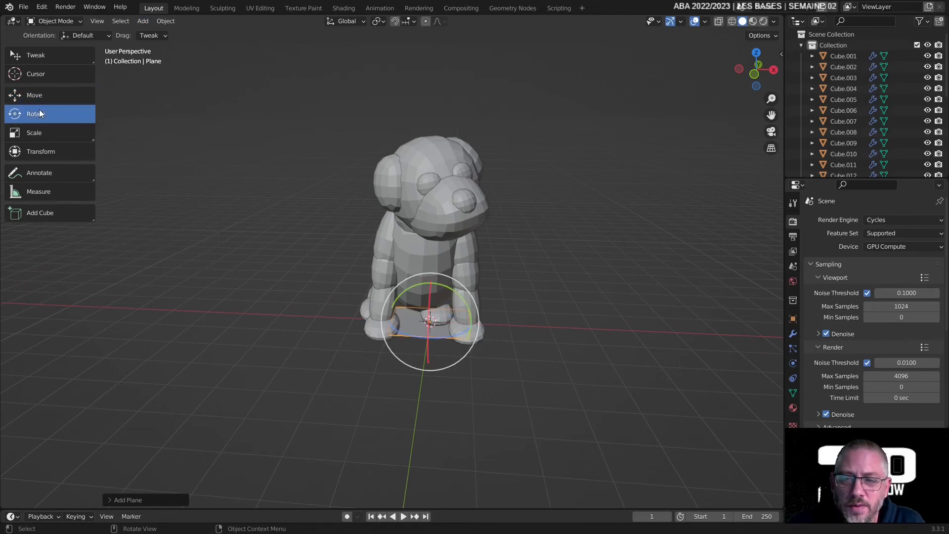
click(44, 129)
drag(384, 332, 264, 501)
click(568, 203)
mouse_move(568, 203)
middle_down()
mouse_move(541, 176)
mouse_move(551, 187)
middle_up()
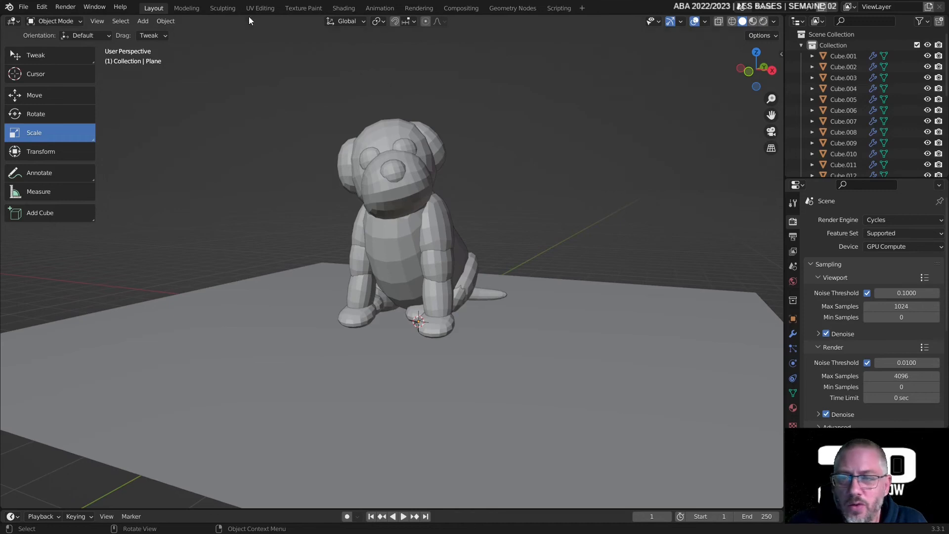
Save the scene as Tytoo.002.blend in the Tytoo folder, overwriting the existing file
click(23, 7)
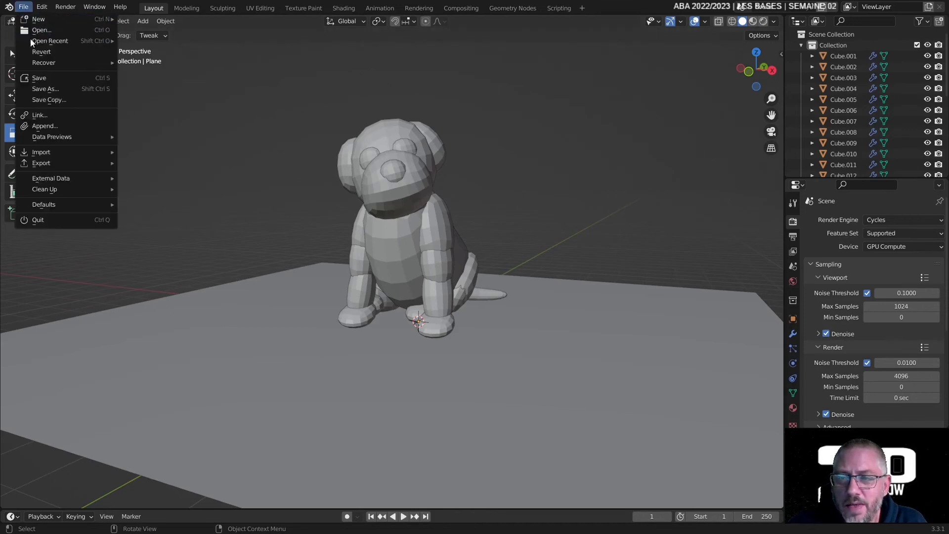
click(69, 93)
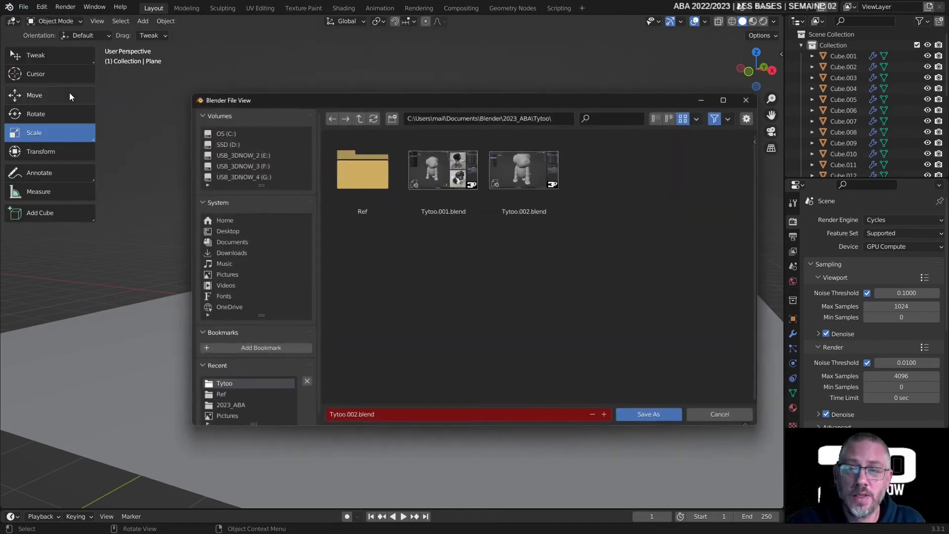
click(534, 164)
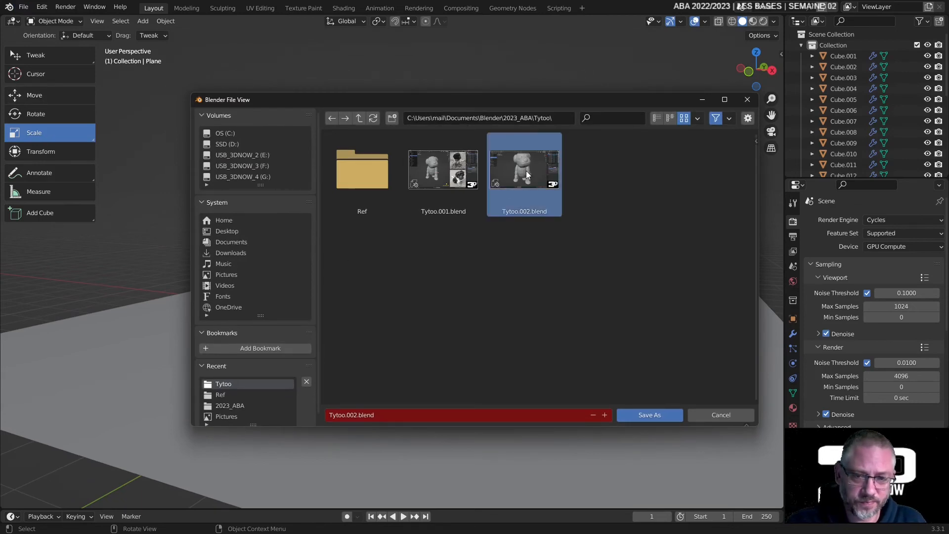
double_click(526, 171)
Switch the viewport to rendered shading to preview the puppy on its ground plane in Cycles
middle_drag(431, 184, 494, 200)
click(763, 21)
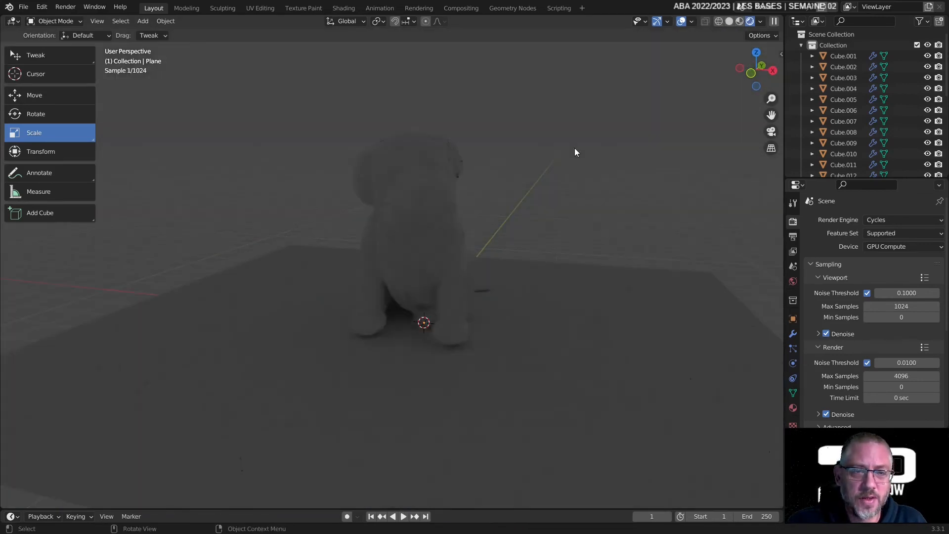
mouse_move(521, 214)
middle_down()
mouse_move(587, 235)
mouse_move(536, 235)
middle_up()
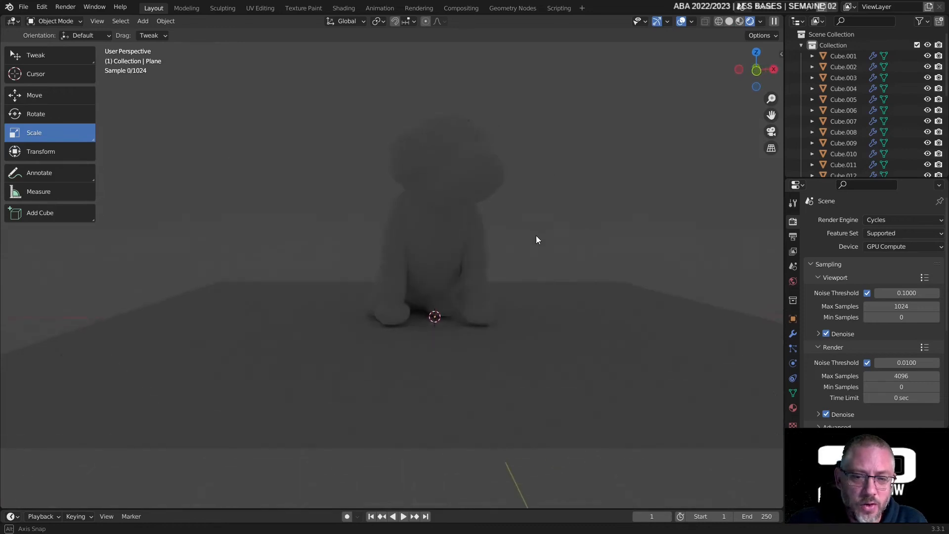
Select the ground plane, enable Shadow Catcher in its visibility settings, and deselect the plane
click(446, 285)
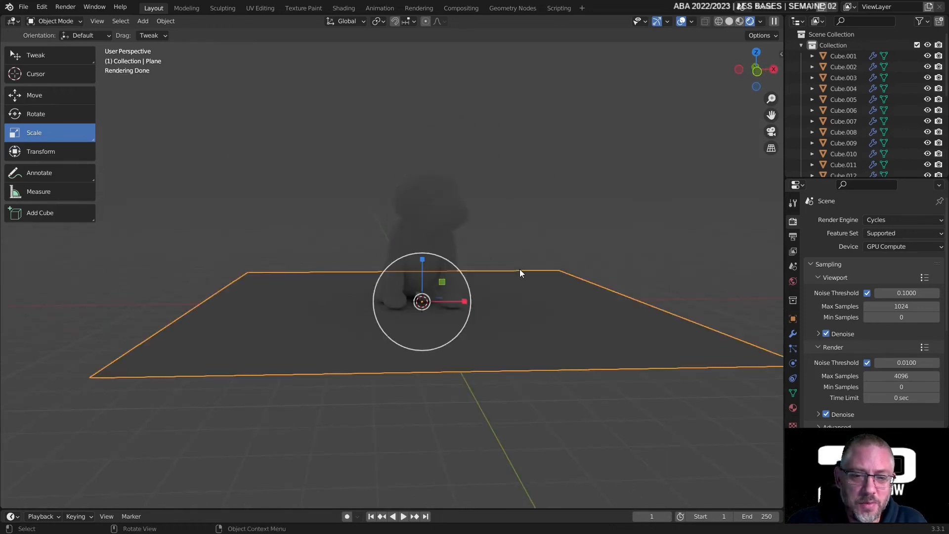
scroll(461, 305, up, 2)
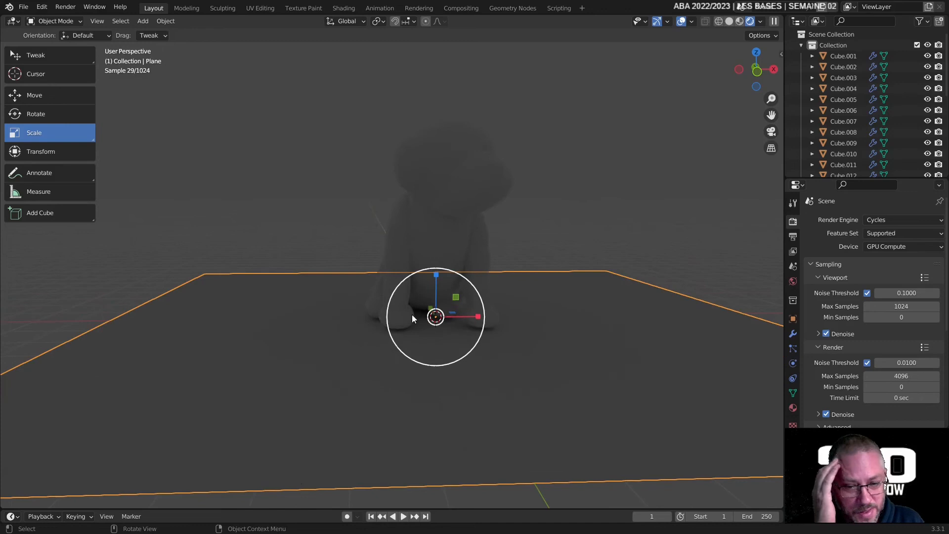
middle_drag(511, 289, 518, 278)
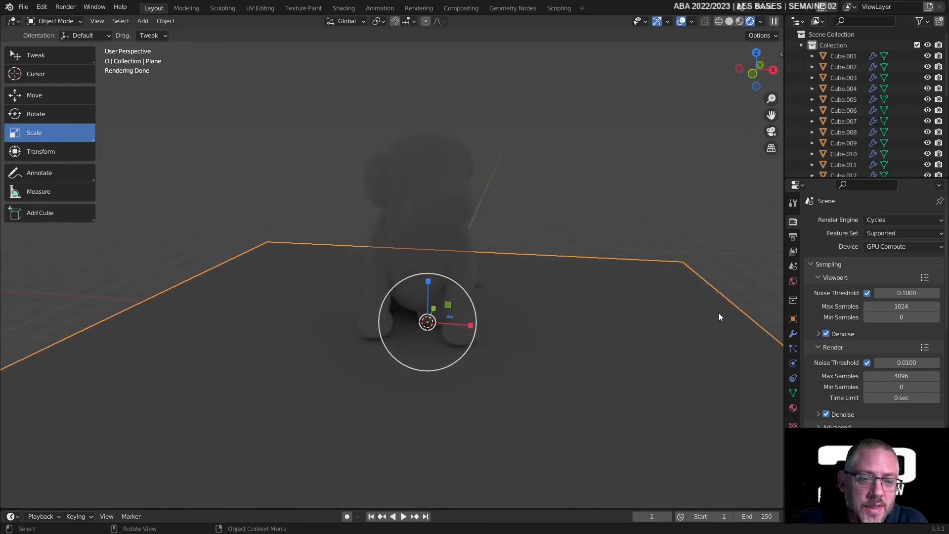
click(791, 319)
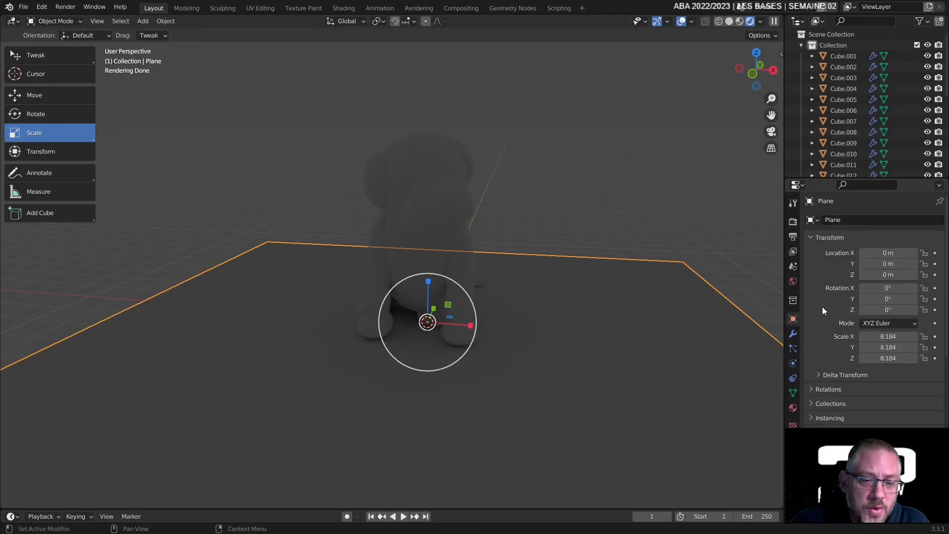
scroll(822, 306, down, 5)
click(811, 377)
click(811, 377)
click(811, 377)
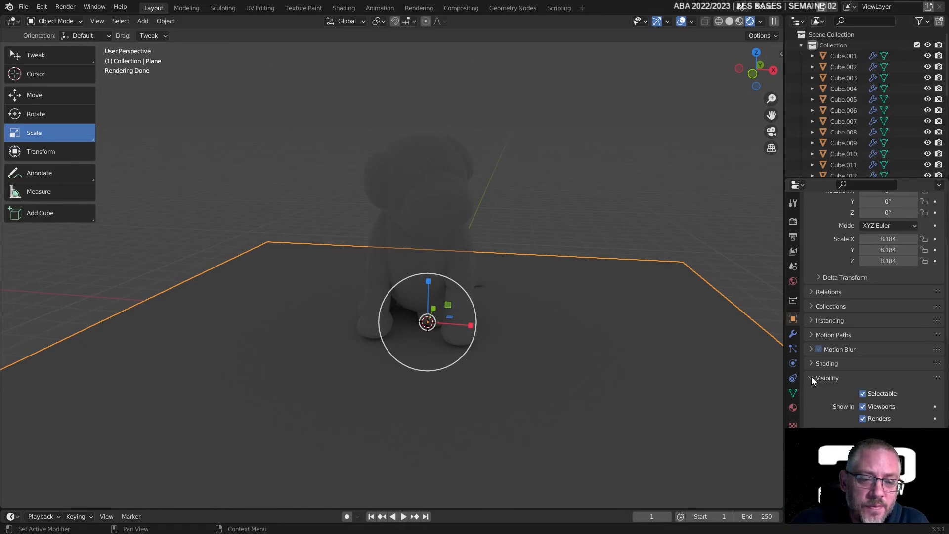
scroll(811, 377, down, 3)
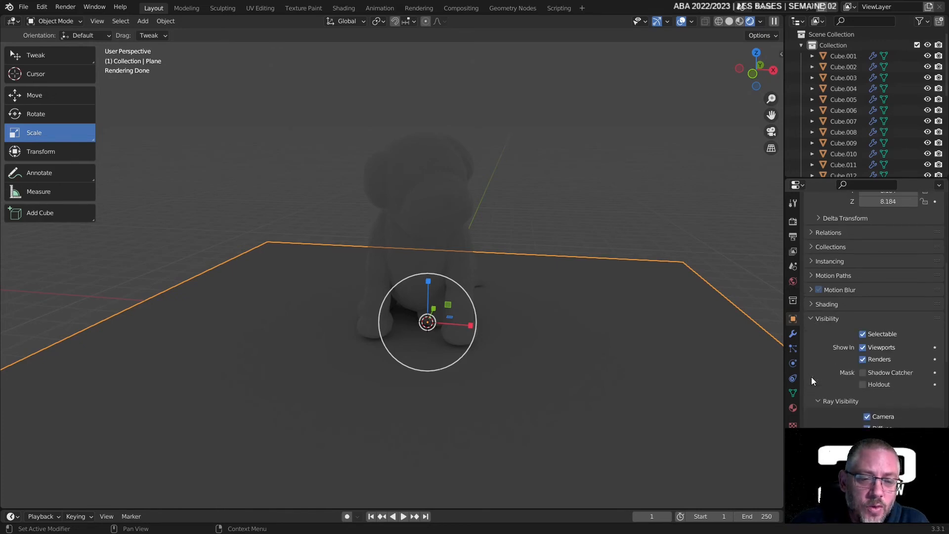
click(793, 221)
scroll(839, 248, up, 8)
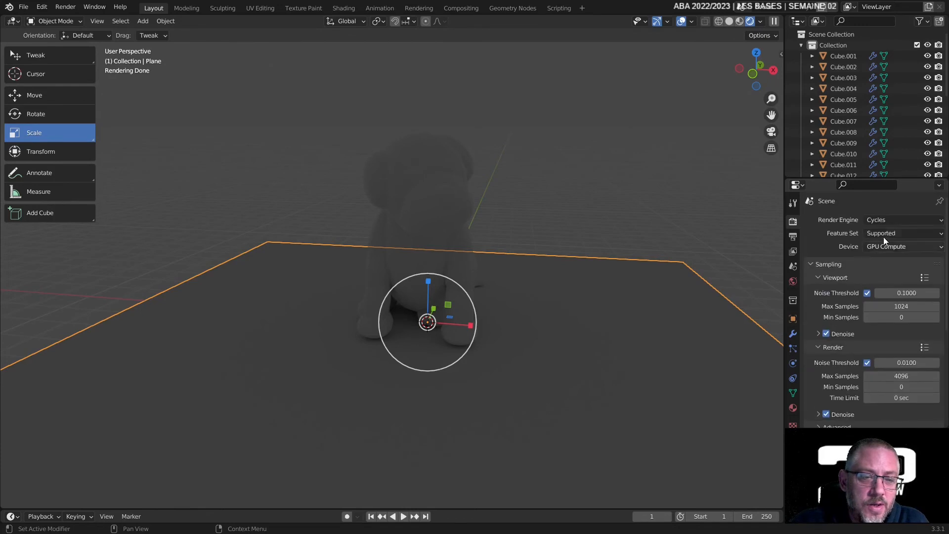
click(792, 320)
scroll(811, 350, down, 6)
click(863, 352)
click(625, 204)
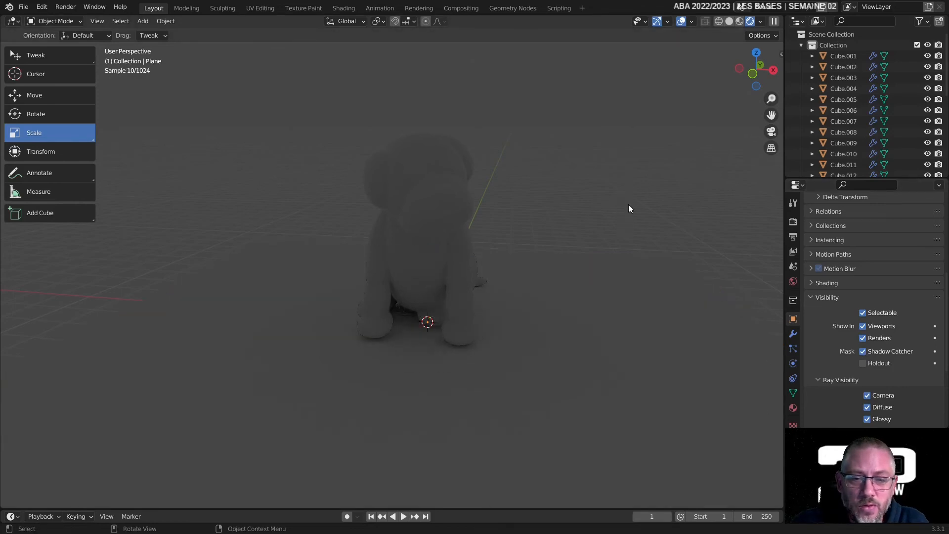
Hide the viewport overlays and brighten the world background colour to pure white with a value of 1.000
click(681, 21)
middle_drag(667, 133, 606, 117)
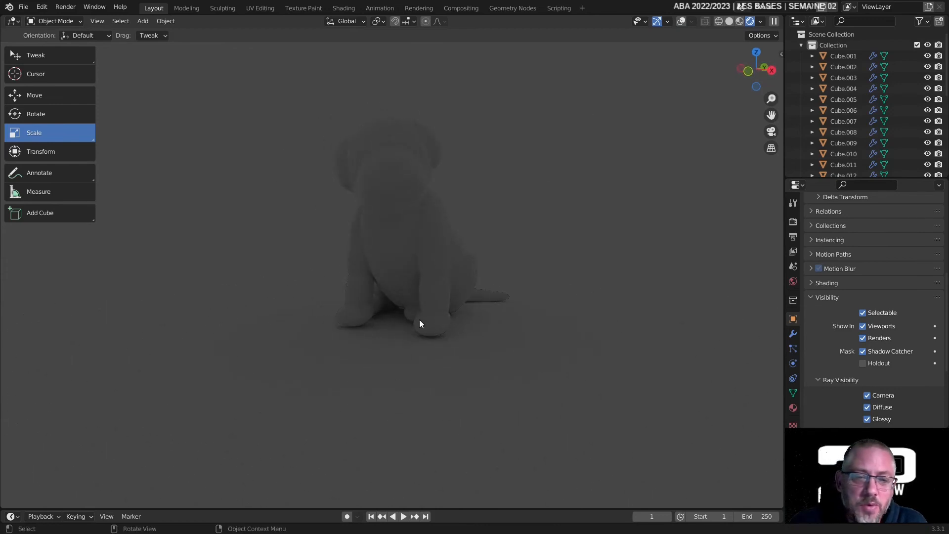
click(793, 280)
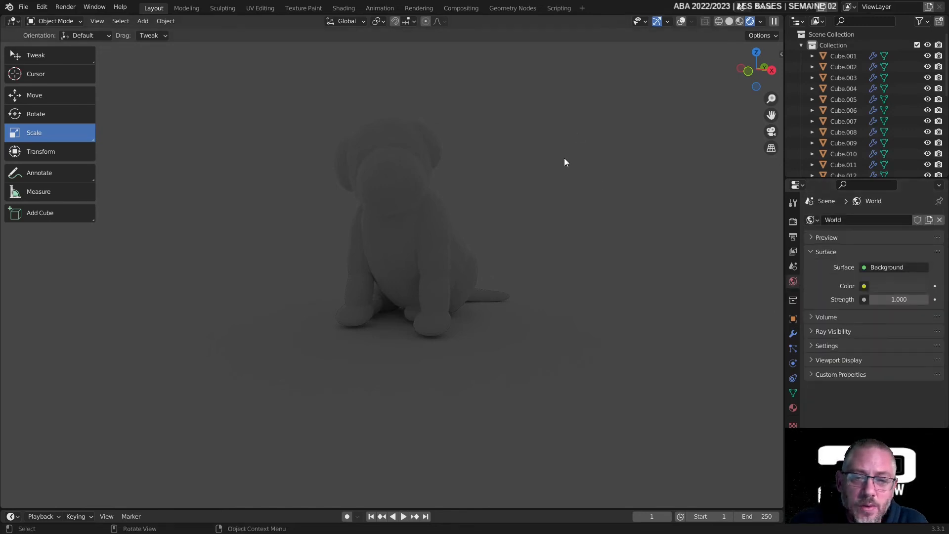
click(894, 287)
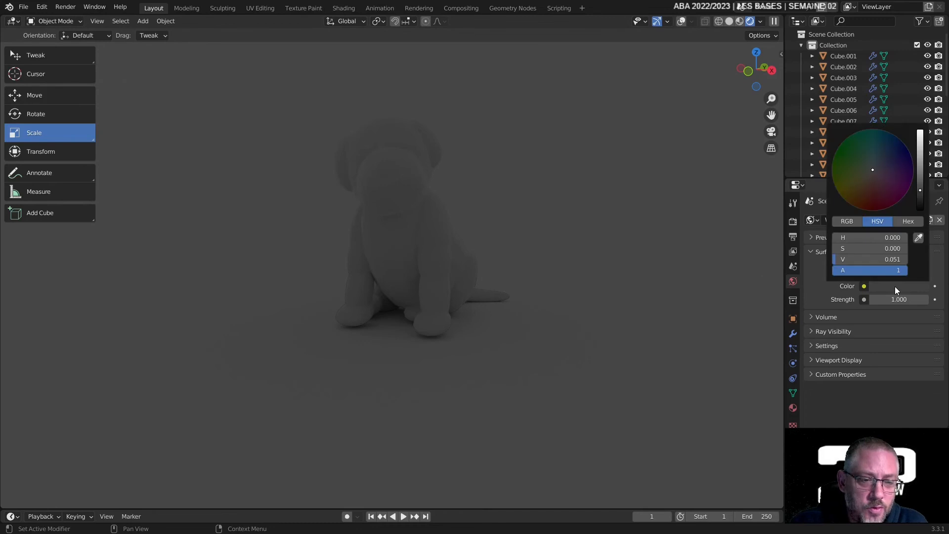
drag(922, 142, 920, 131)
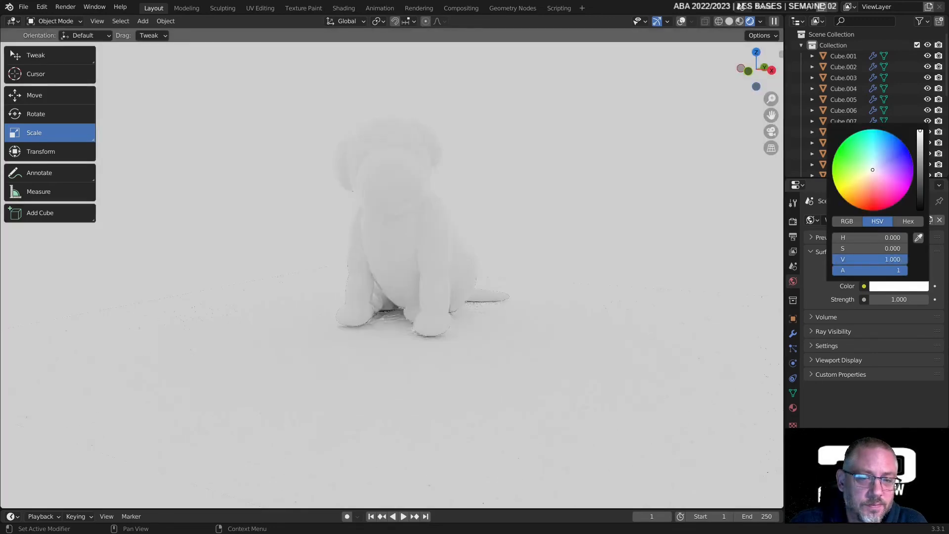
Place the 3D cursor on the ground beside the puppy and turn the viewport overlays back on
middle_drag(594, 283, 597, 283)
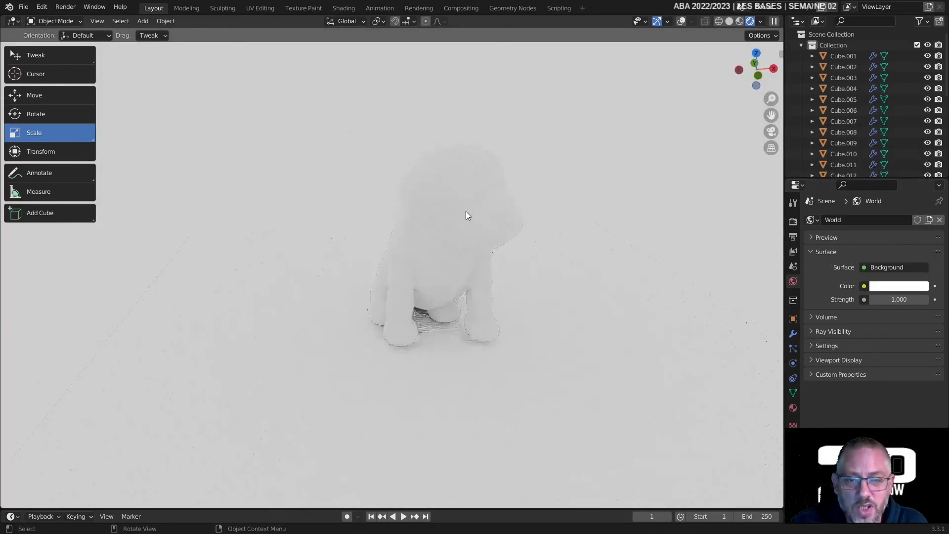
scroll(543, 258, down, 3)
middle_drag(544, 263, 491, 248)
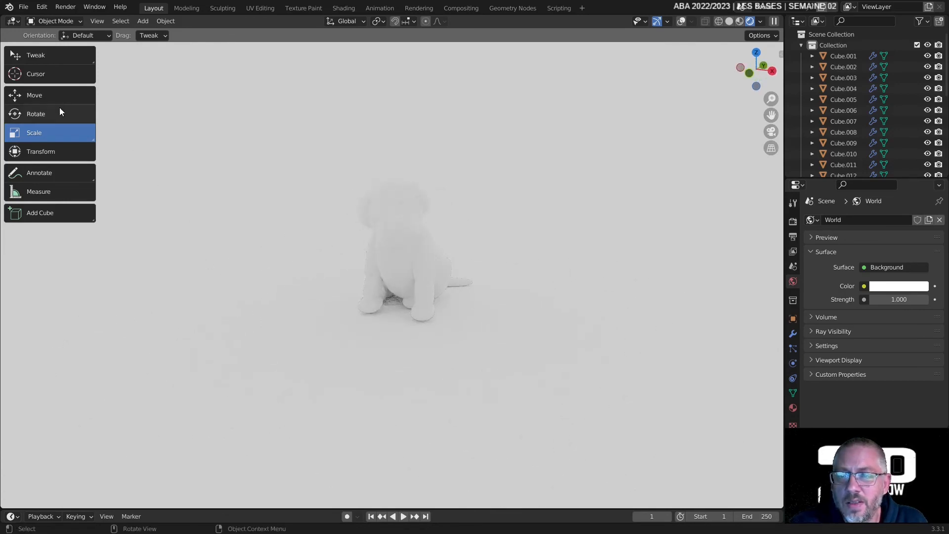
key(shift)
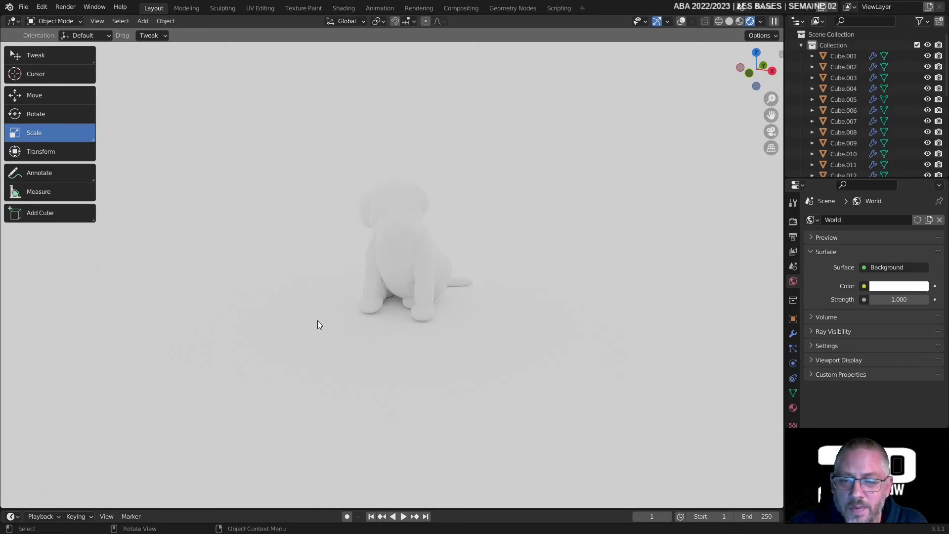
click(681, 21)
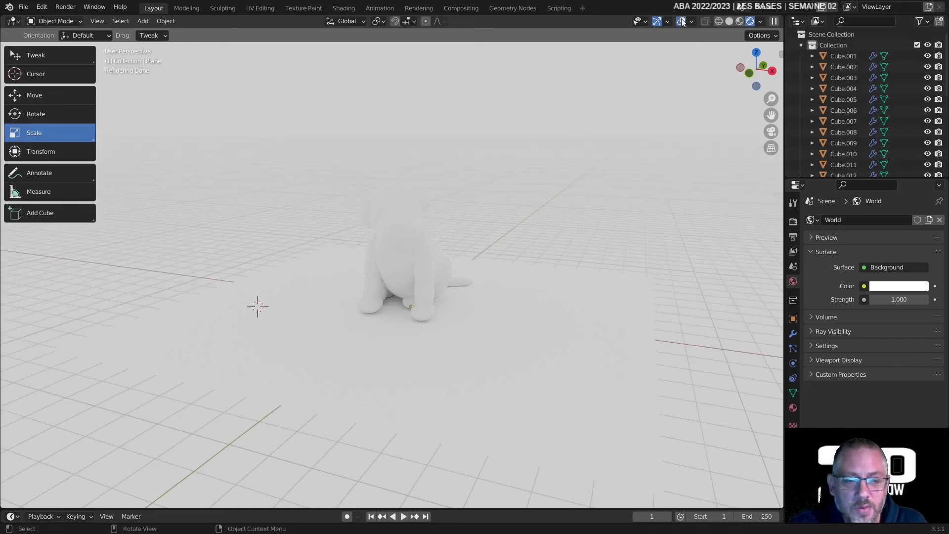
Start the Shortcut VUr key display from its add-on settings and close the sidebar
click(781, 54)
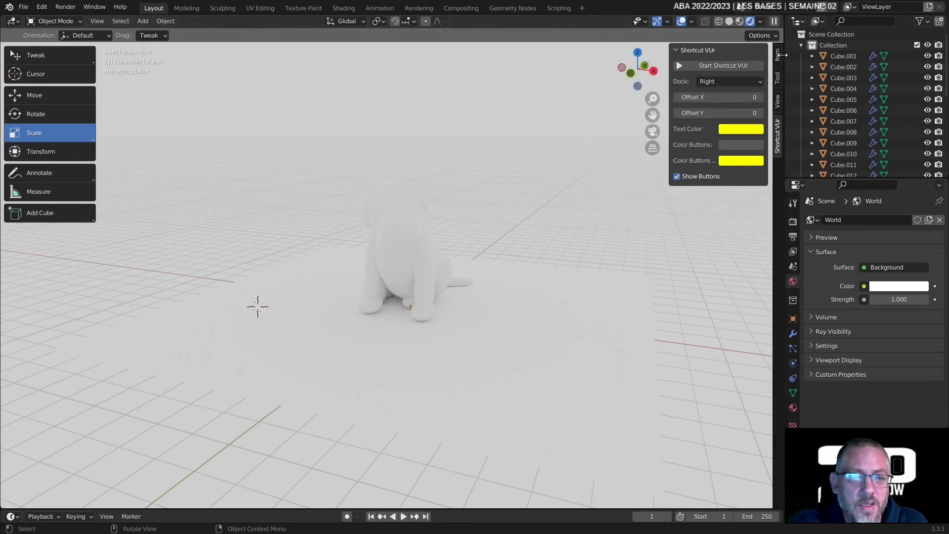
click(723, 66)
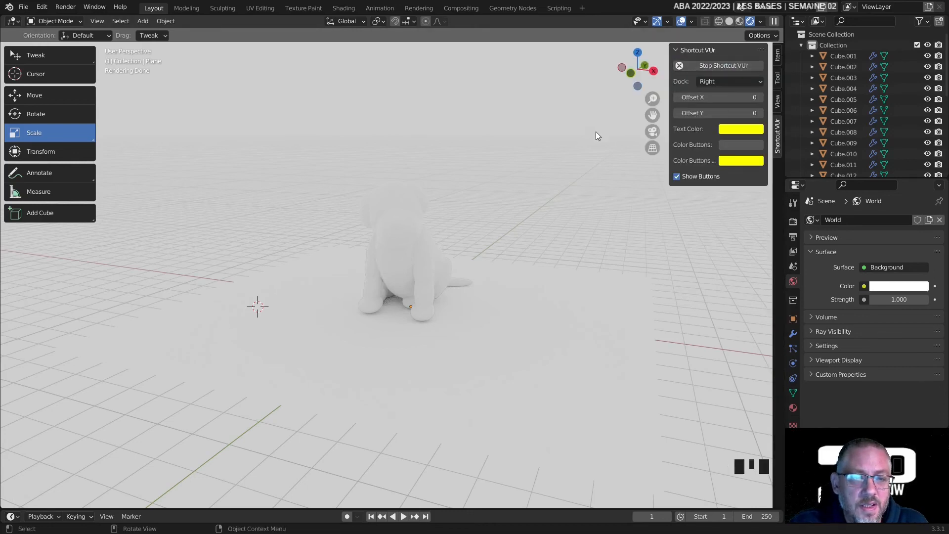
key(n)
Add a point light at the 3D cursor beside the puppy
middle_click(500, 253)
mouse_move(500, 253)
middle_down()
mouse_move(515, 250)
mouse_move(500, 251)
middle_up()
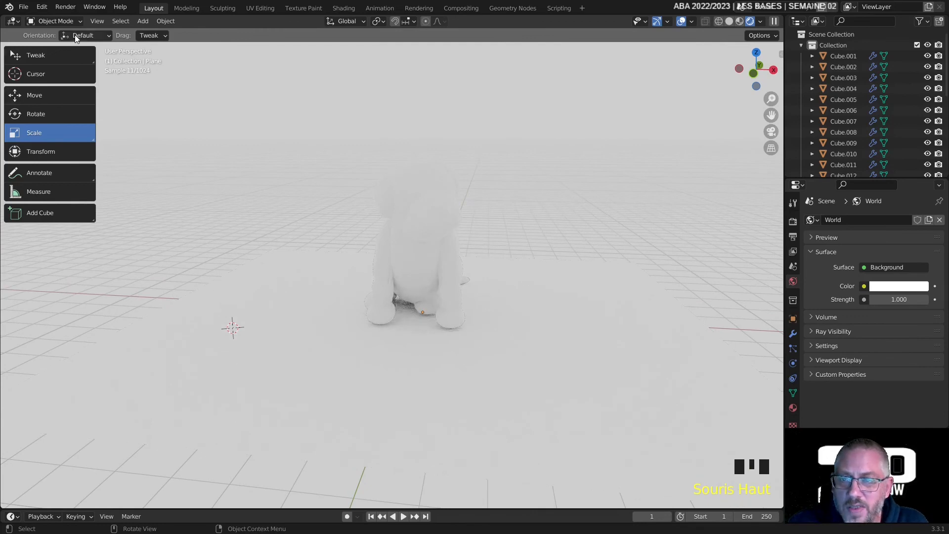
click(142, 21)
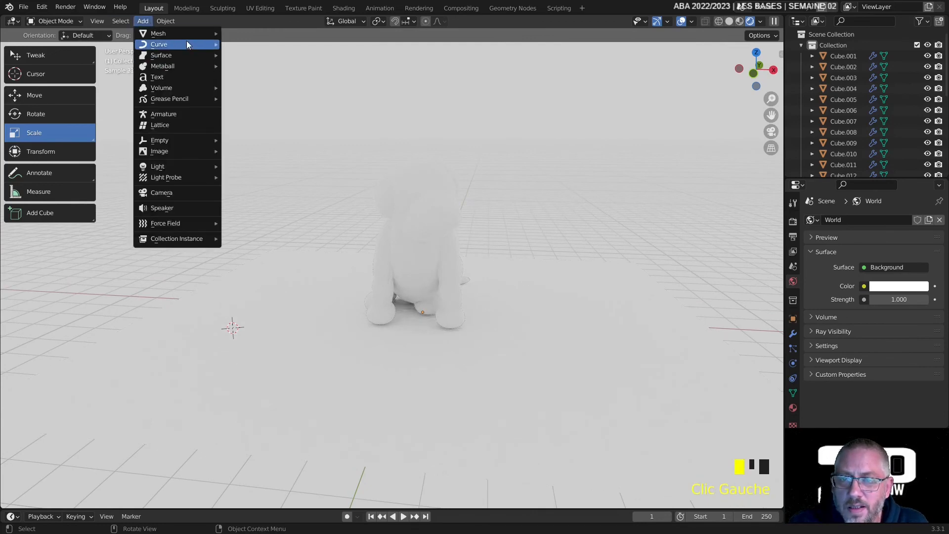
mouse_move(185, 166)
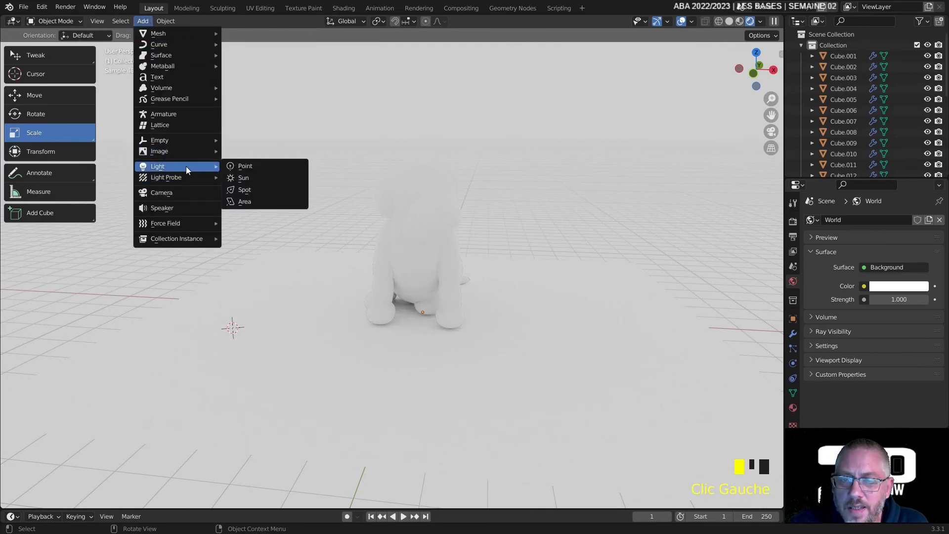
click(254, 167)
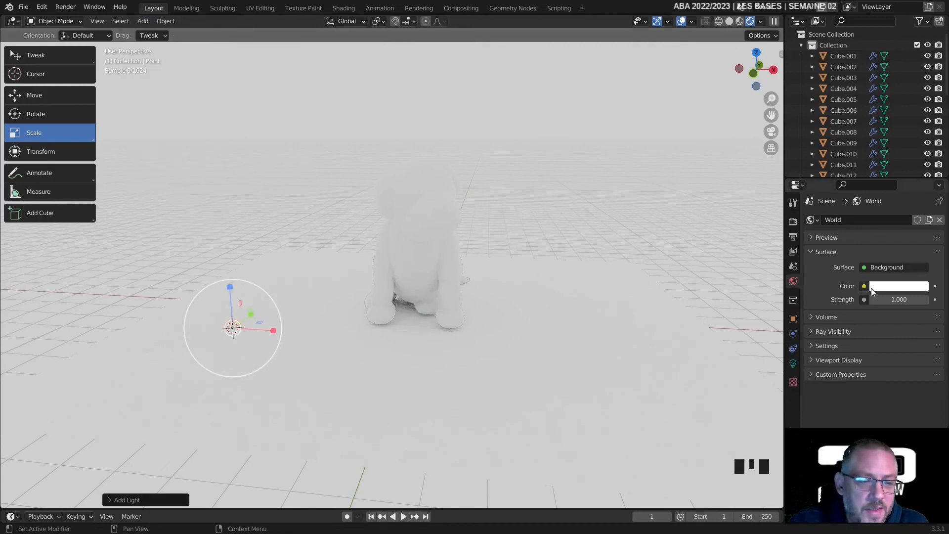
Set the point light's power to 1000 W and its colour to a warm orange with saturation 0.668
click(794, 362)
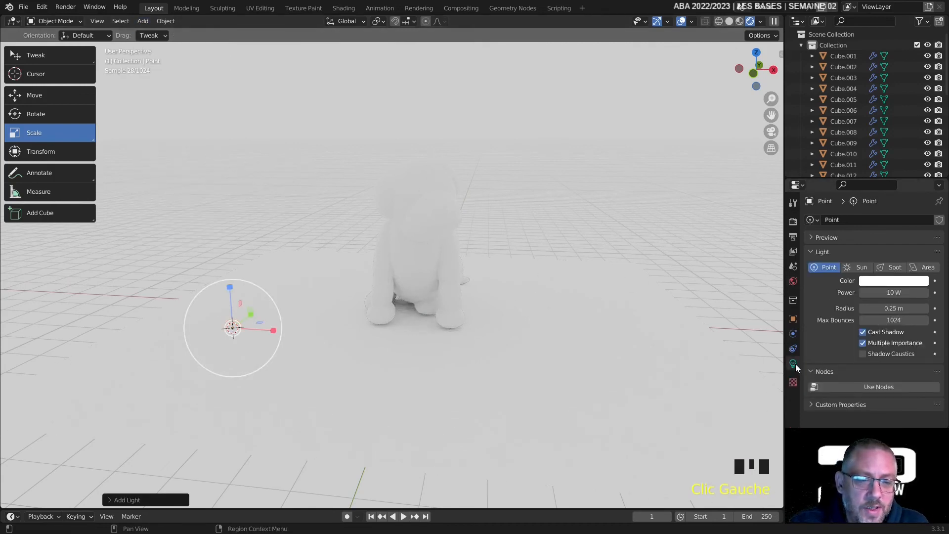
double_click(897, 292)
text(1000)
key(Return)
click(894, 284)
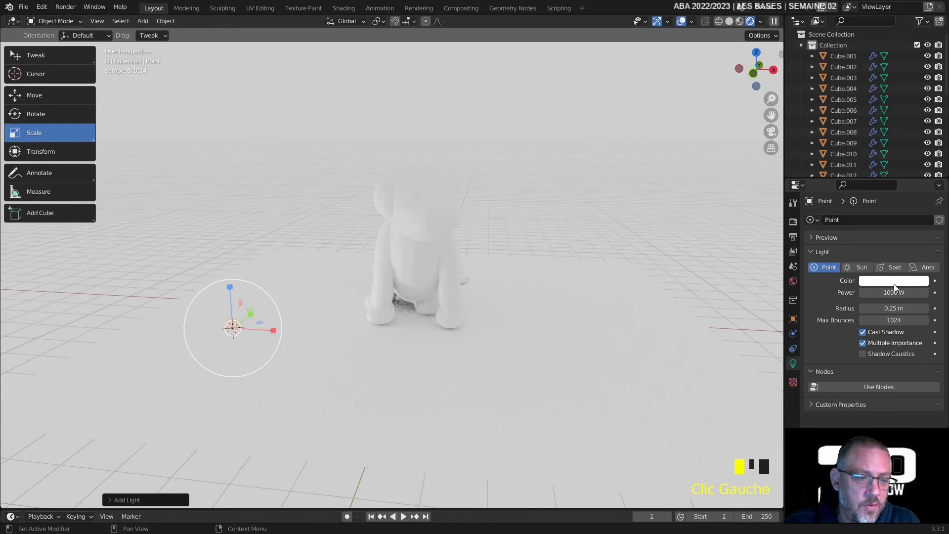
drag(865, 184, 864, 189)
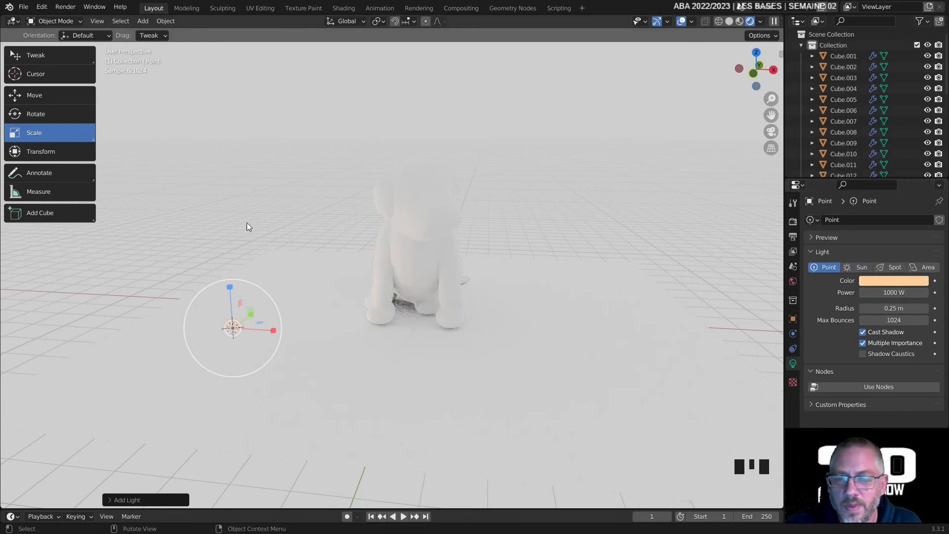
Raise the point light above the puppy's head and reposition it horizontally in front of the puppy with the Move tool
click(36, 102)
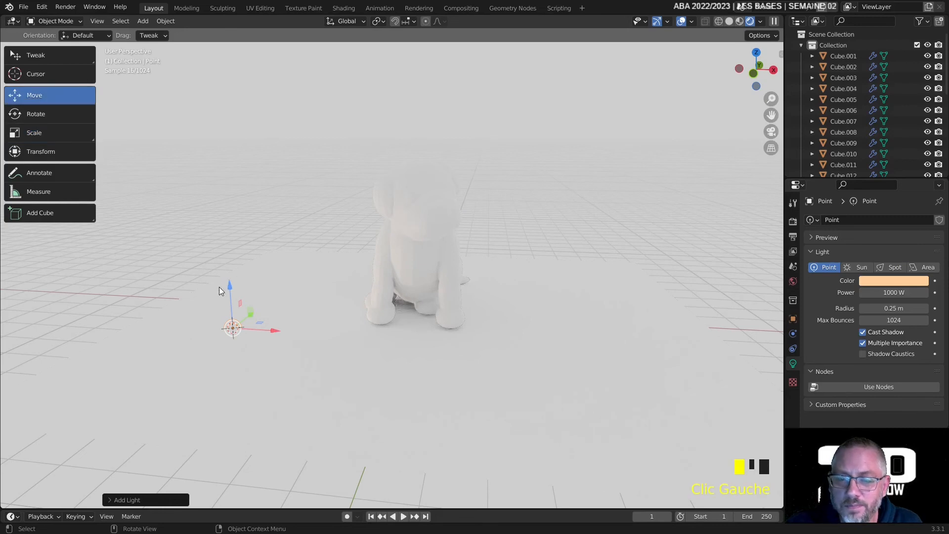
drag(229, 286, 292, 76)
drag(225, 111, 332, 114)
middle_drag(332, 114, 484, 137)
drag(489, 121, 533, 118)
middle_drag(534, 129, 350, 131)
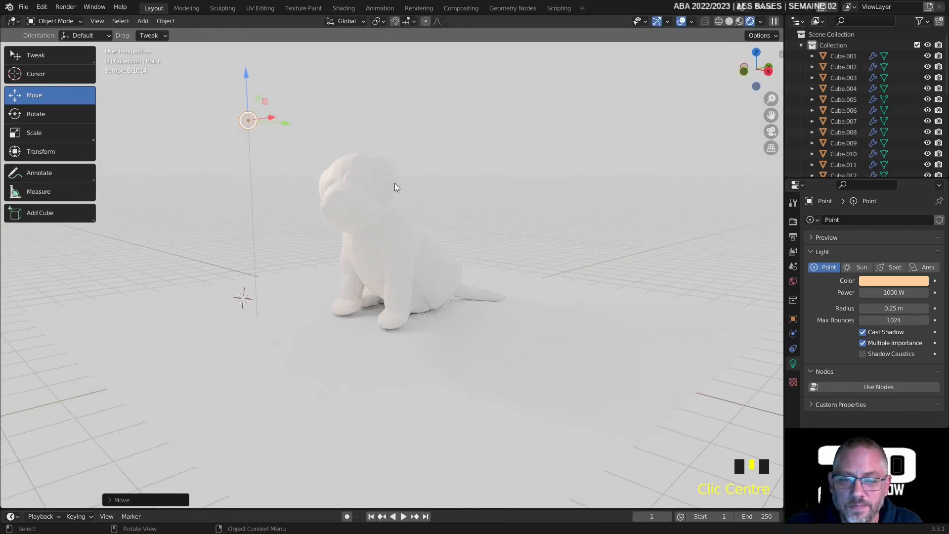
Duplicate the point light, place the copy on the opposite side of the puppy and lower it
middle_drag(345, 186, 253, 203)
right_click(225, 200)
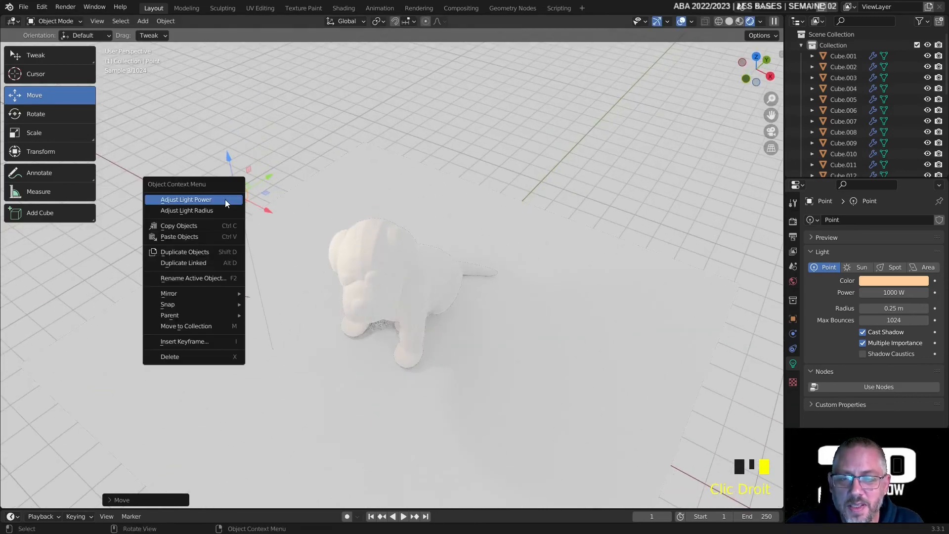
click(217, 251)
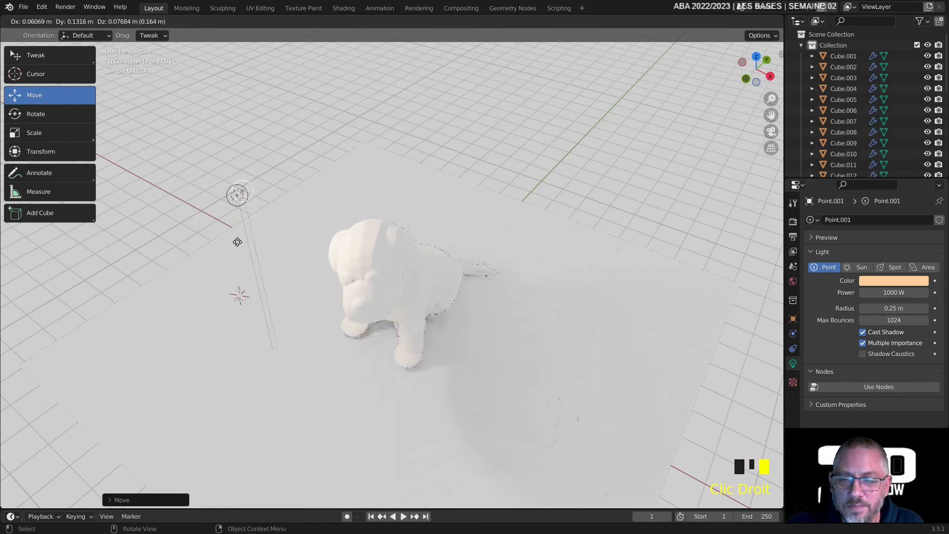
click(586, 158)
middle_drag(585, 162, 568, 127)
scroll(568, 128, down, 3)
drag(485, 159, 490, 222)
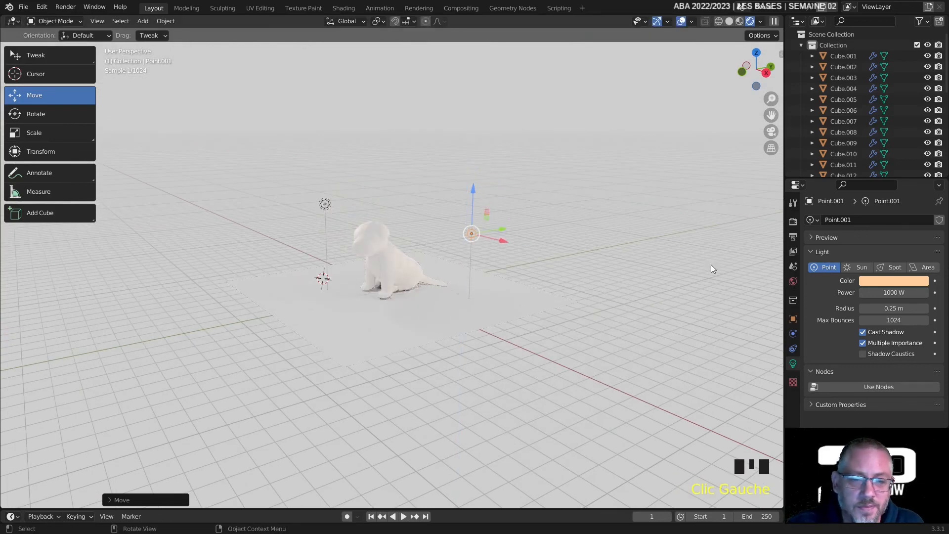
Change the duplicated light's colour to a pale violet
click(881, 278)
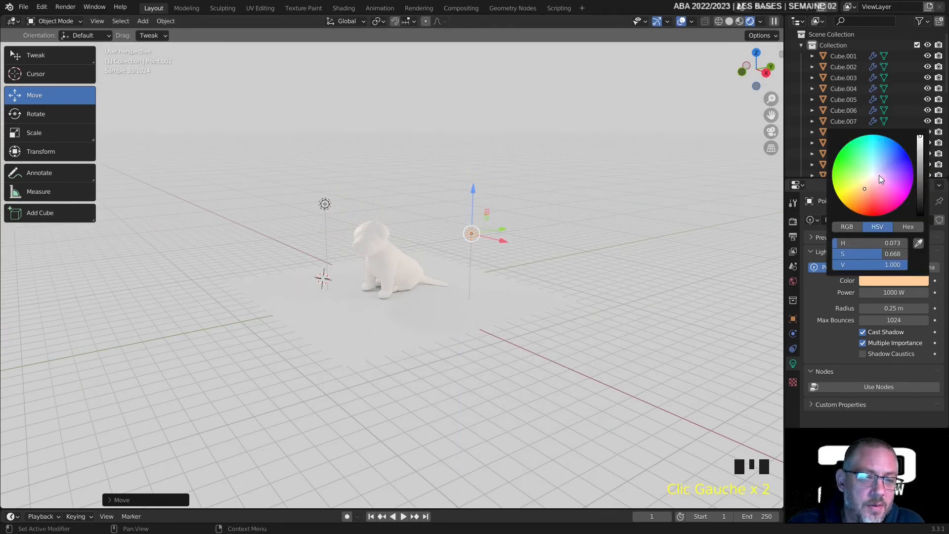
click(879, 174)
scroll(514, 283, up, 5)
middle_drag(510, 183, 547, 173)
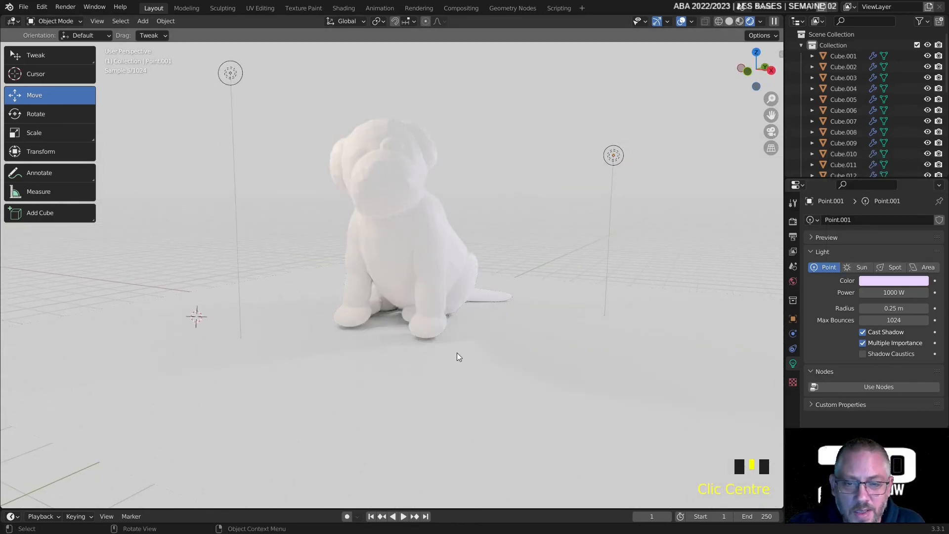
Raise the ground plane slightly towards the puppy's paws and deselect it
click(350, 382)
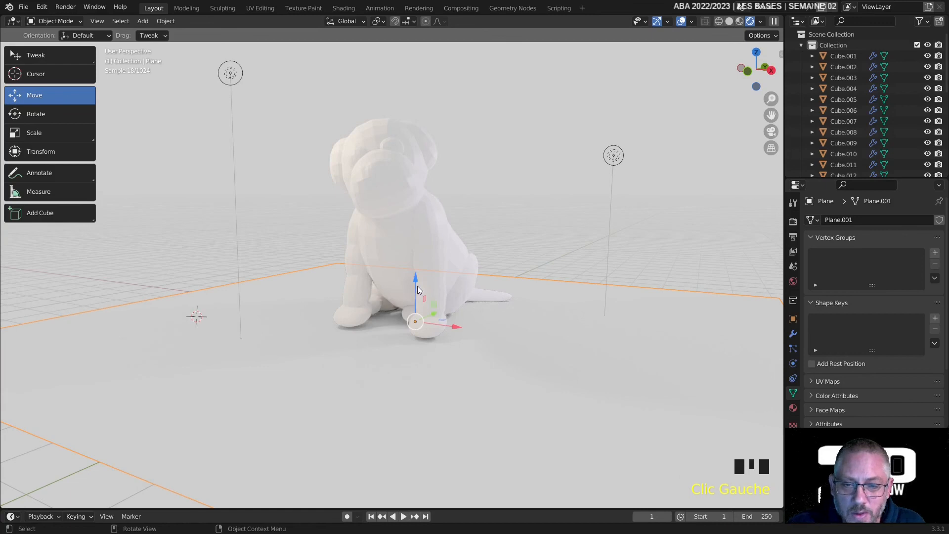
drag(413, 286, 413, 281)
click(524, 212)
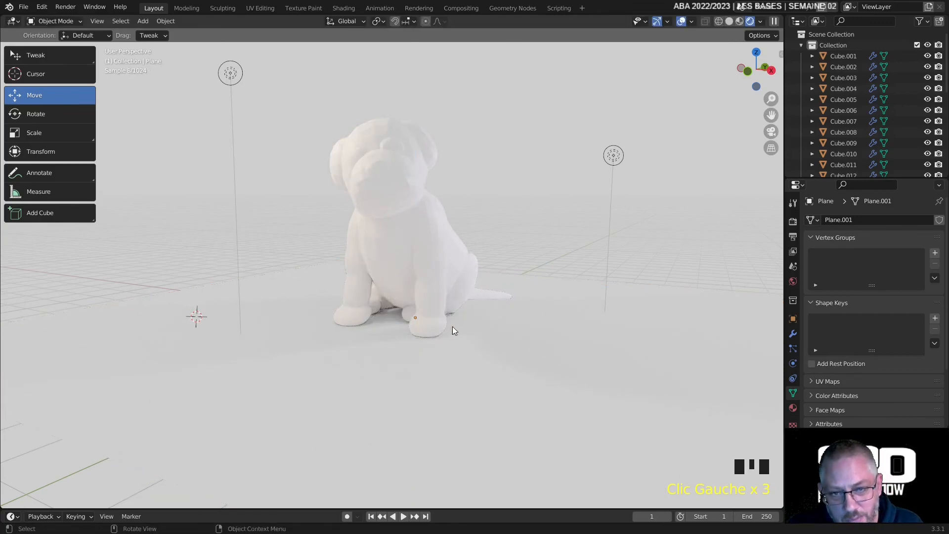
Place the 3D cursor on the ground in front of the puppy and add a camera there
scroll(452, 310, down, 3)
middle_drag(452, 310, 436, 322)
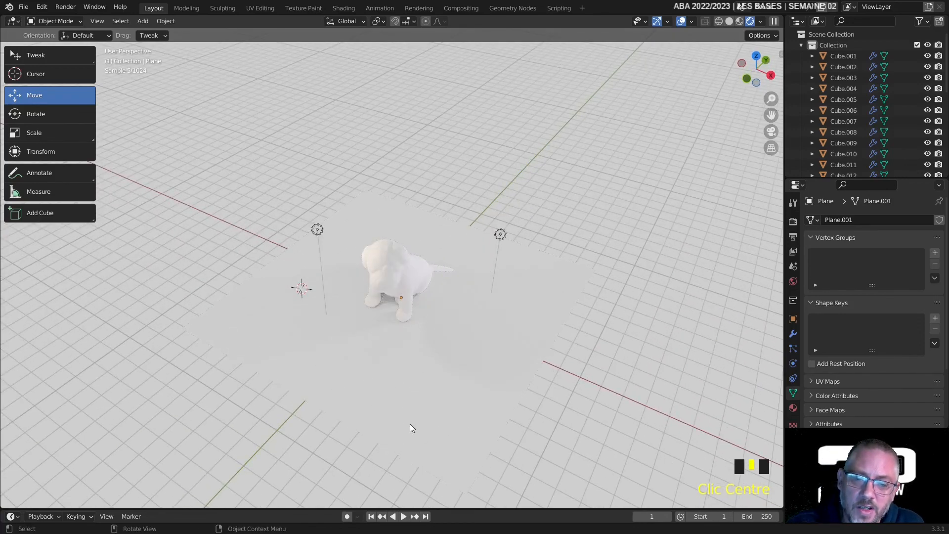
shift+right_click(401, 414)
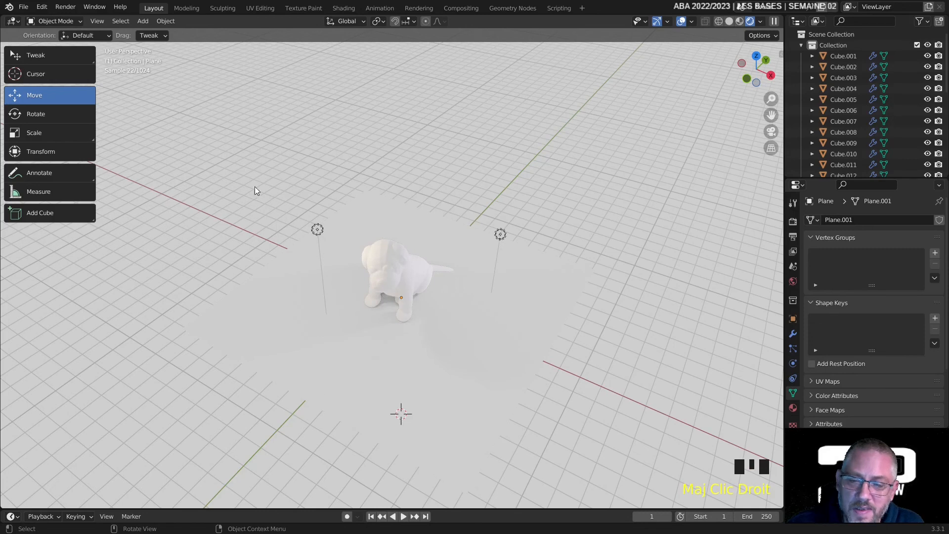
click(137, 22)
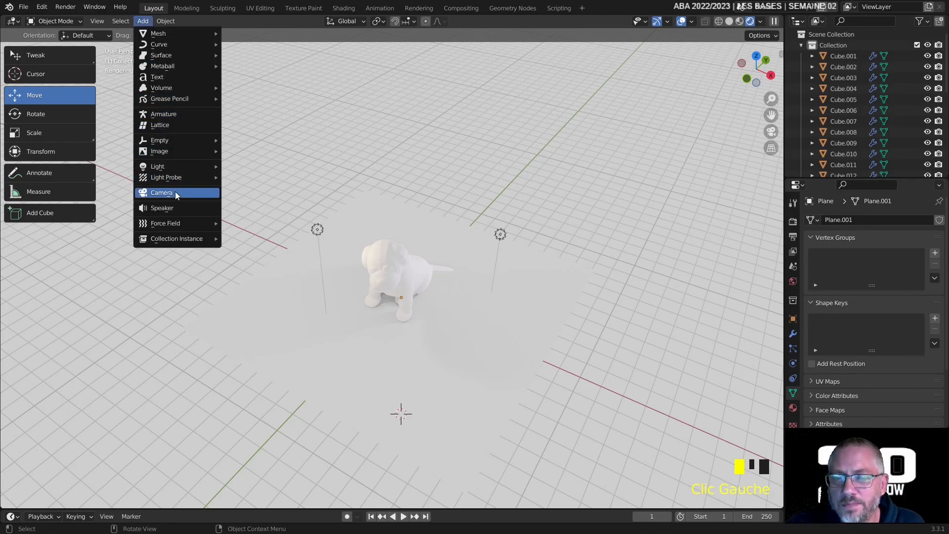
click(161, 192)
Frame the whole puppy from a low front angle and align the active camera to that view
middle_drag(475, 315, 476, 272)
scroll(459, 269, up, 2)
scroll(454, 267, up, 1)
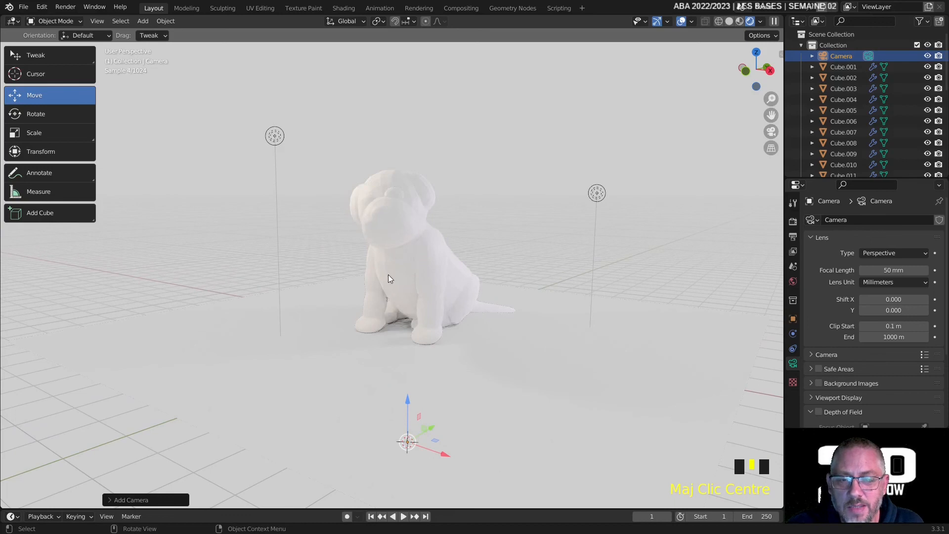
click(97, 21)
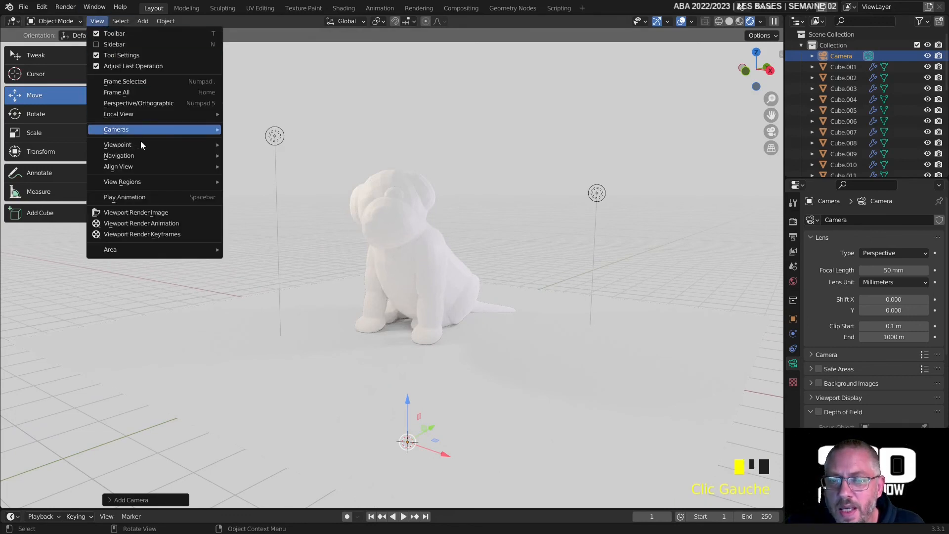
mouse_move(149, 167)
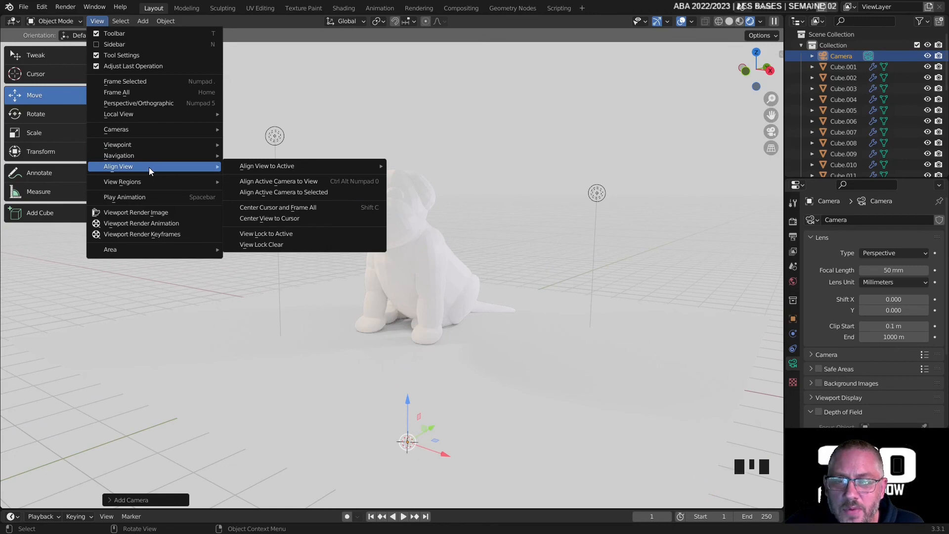
click(280, 178)
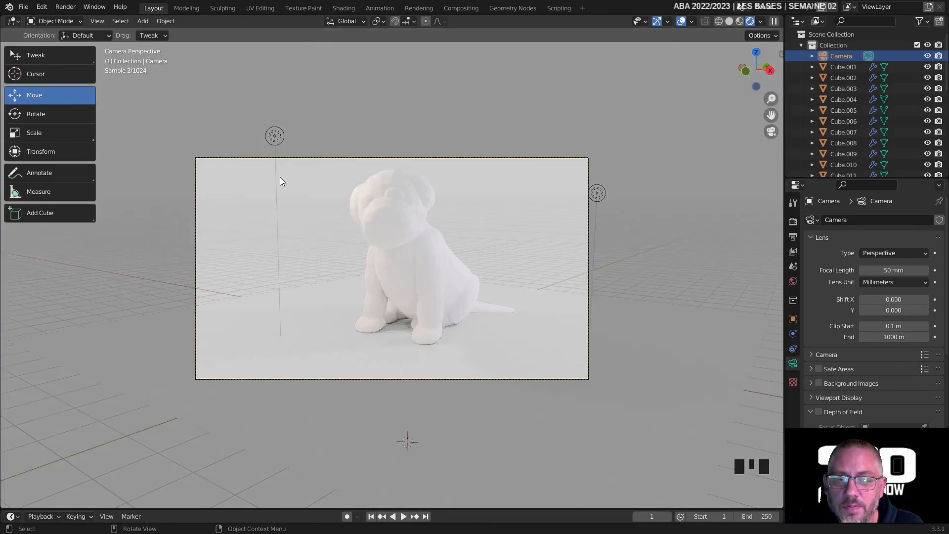
Align the active camera again to a slightly wider view of the puppy
mouse_move(374, 209)
middle_down()
mouse_move(387, 221)
mouse_move(379, 222)
middle_up()
scroll(387, 221, down, 2)
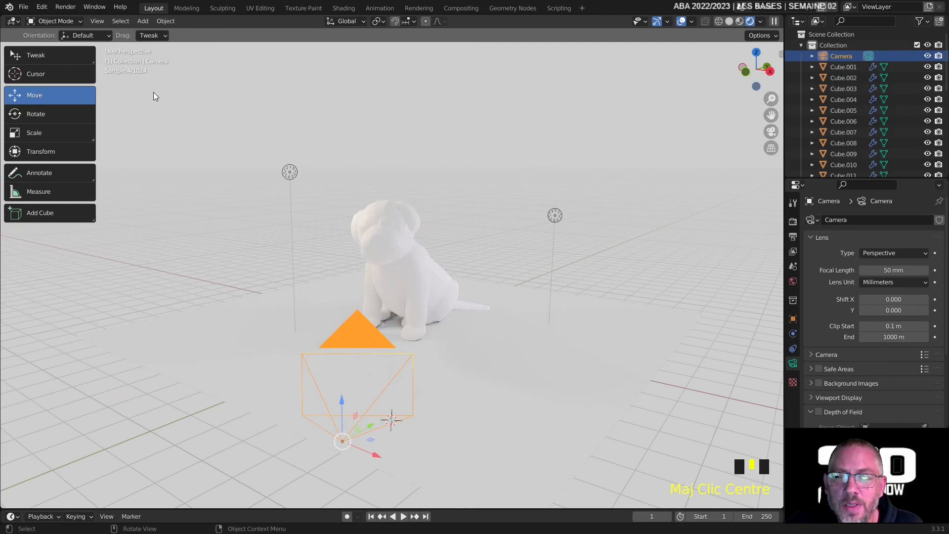
click(103, 22)
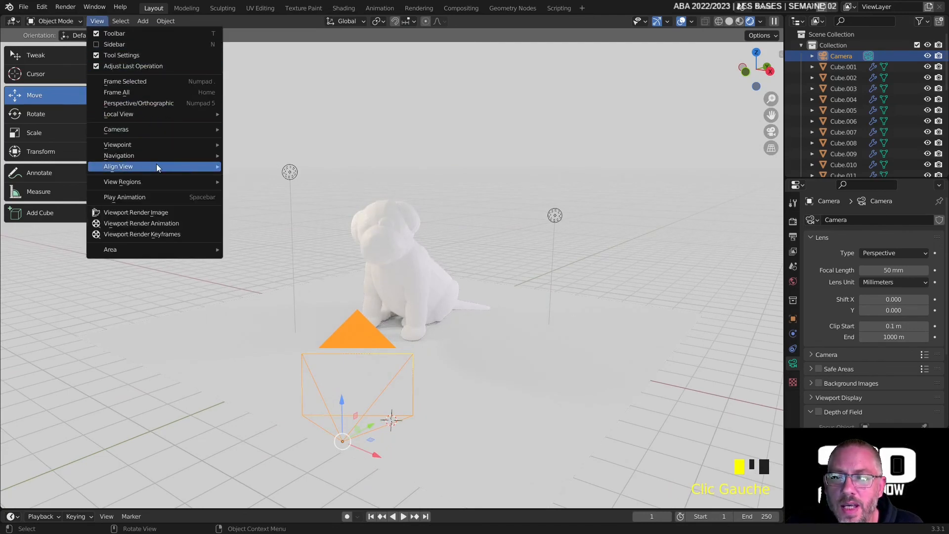
mouse_move(211, 167)
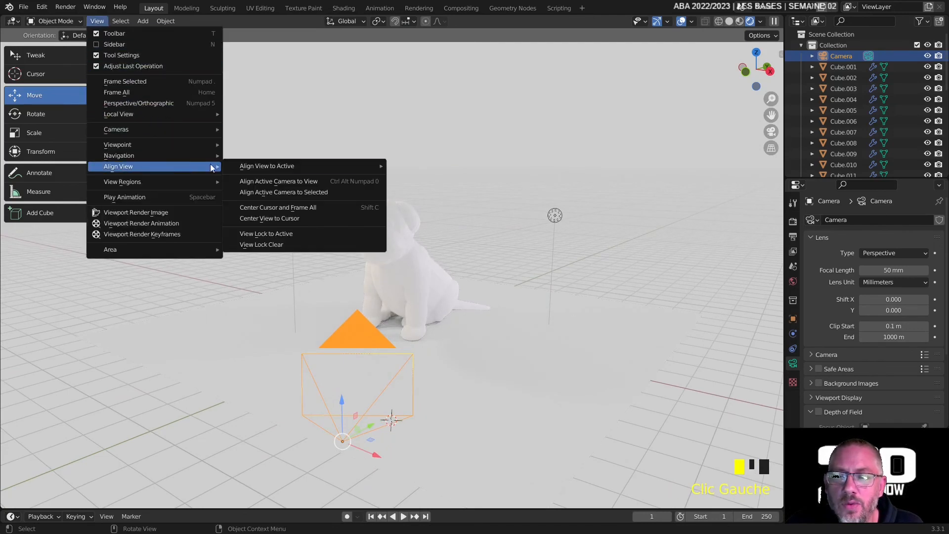
click(295, 181)
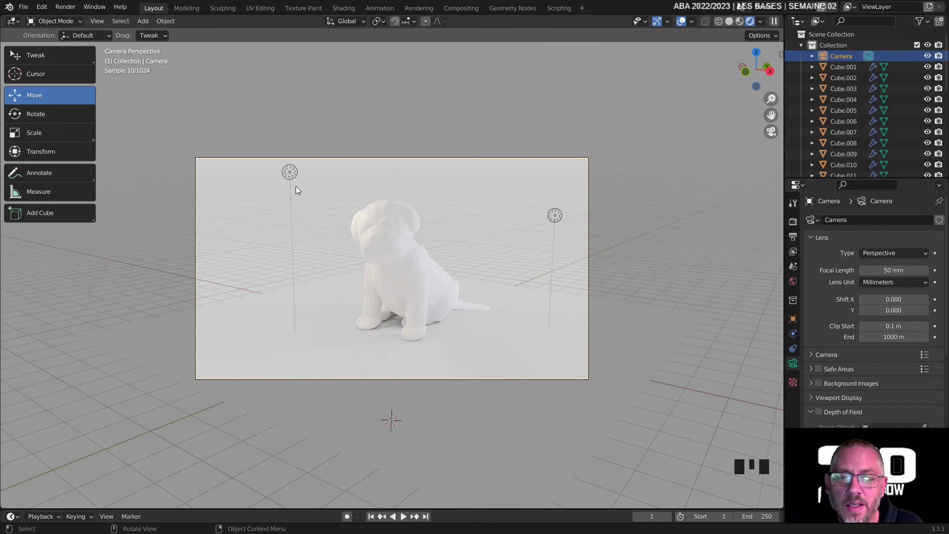
Save the Blender file and render the camera view as a still image
click(30, 11)
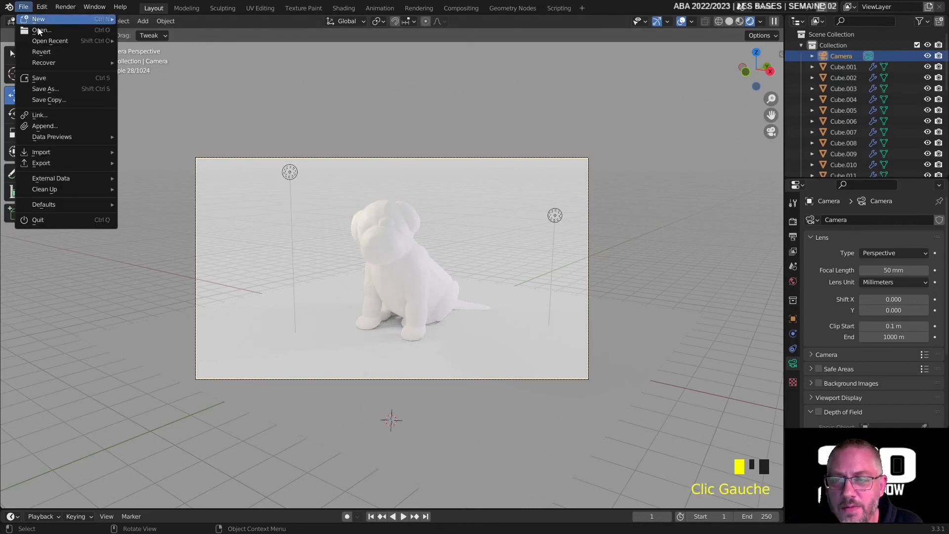
click(60, 76)
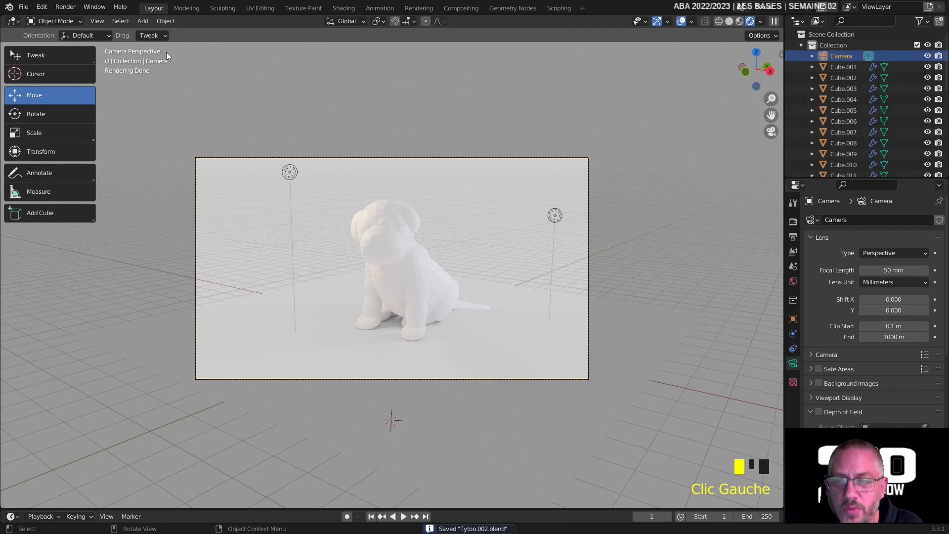
click(67, 8)
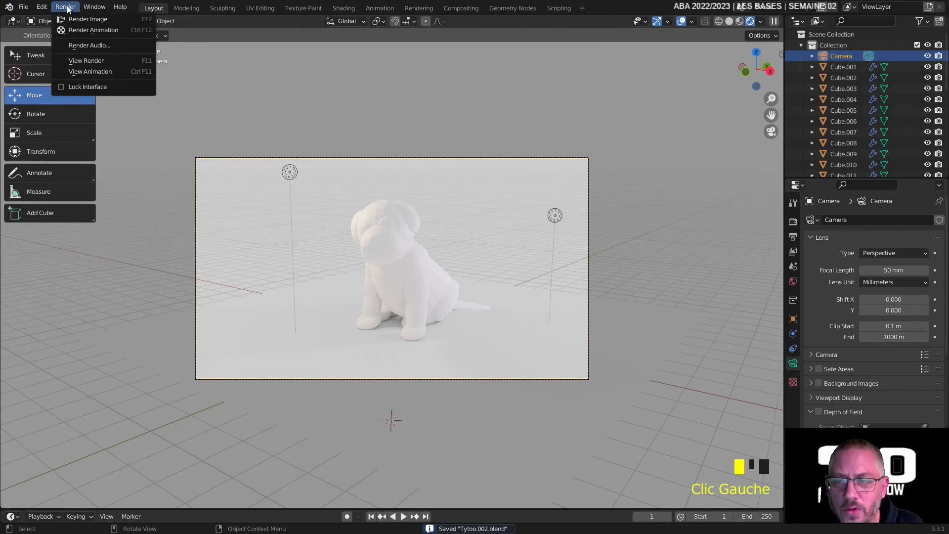
click(88, 20)
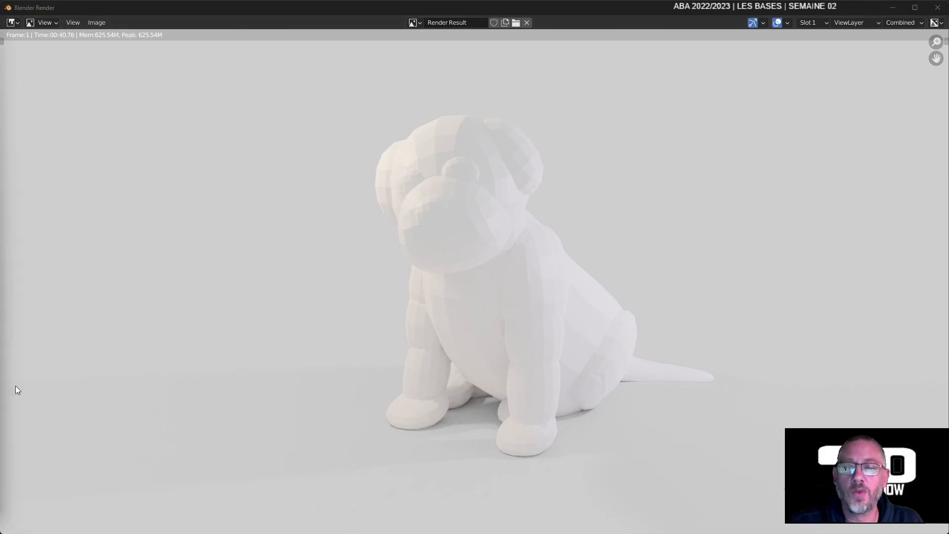
Start saving the rendered image, naming the file Tytoo.001 and setting its file format to JPEG
click(101, 23)
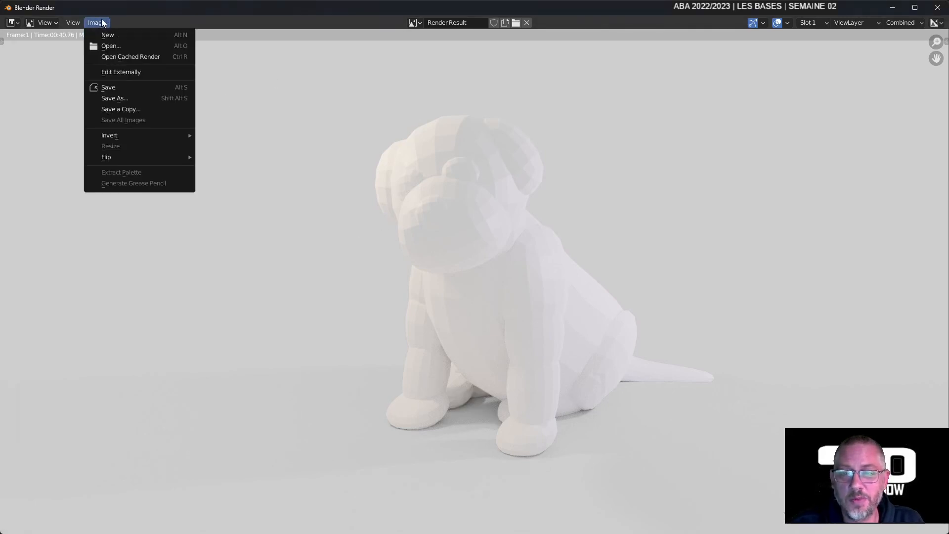
click(127, 91)
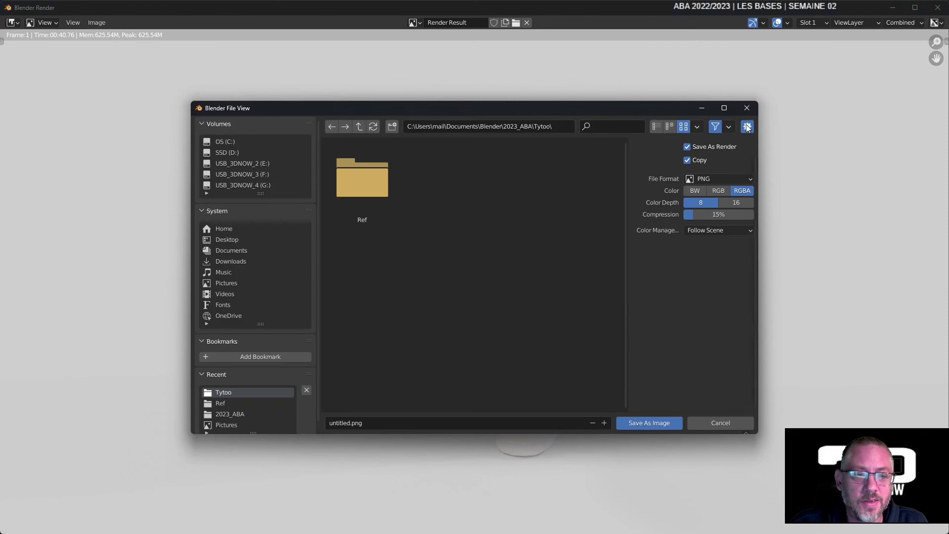
click(715, 178)
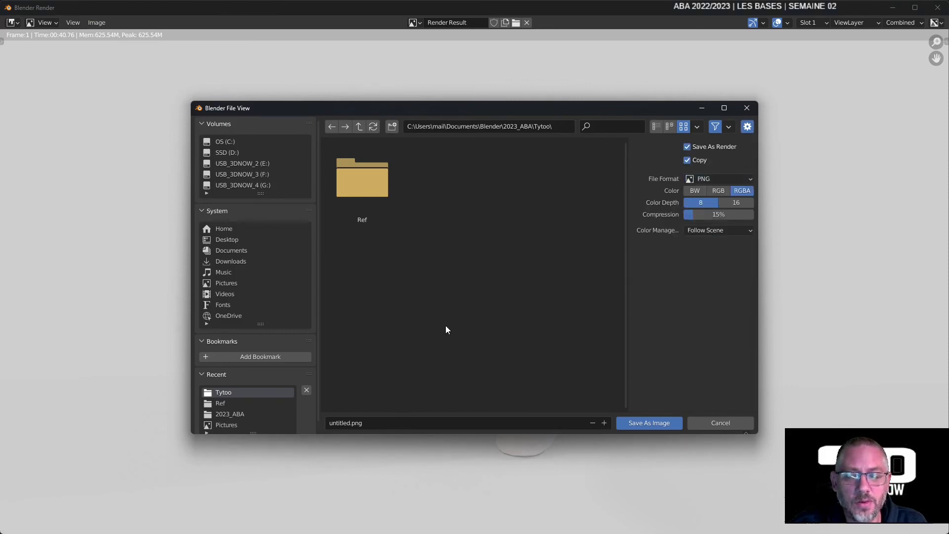
click(348, 423)
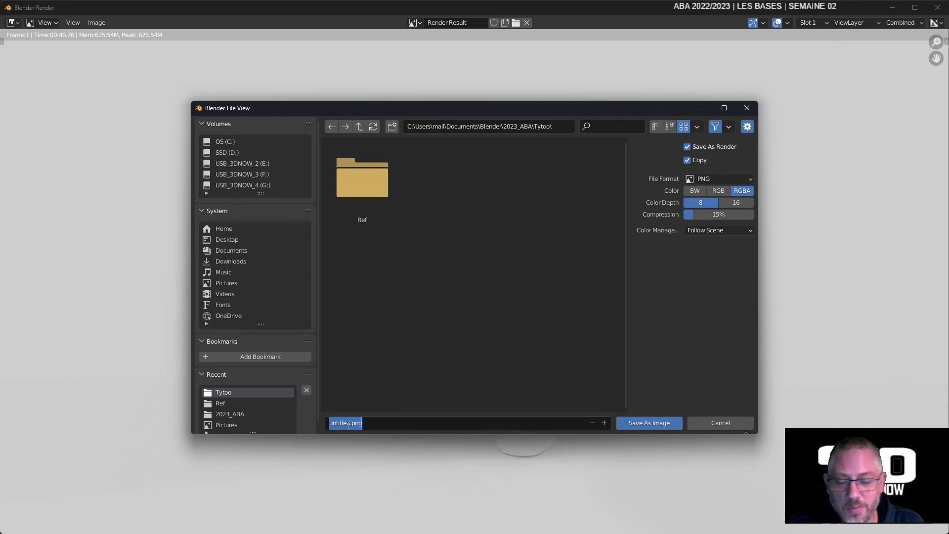
text(Tytoo.001)
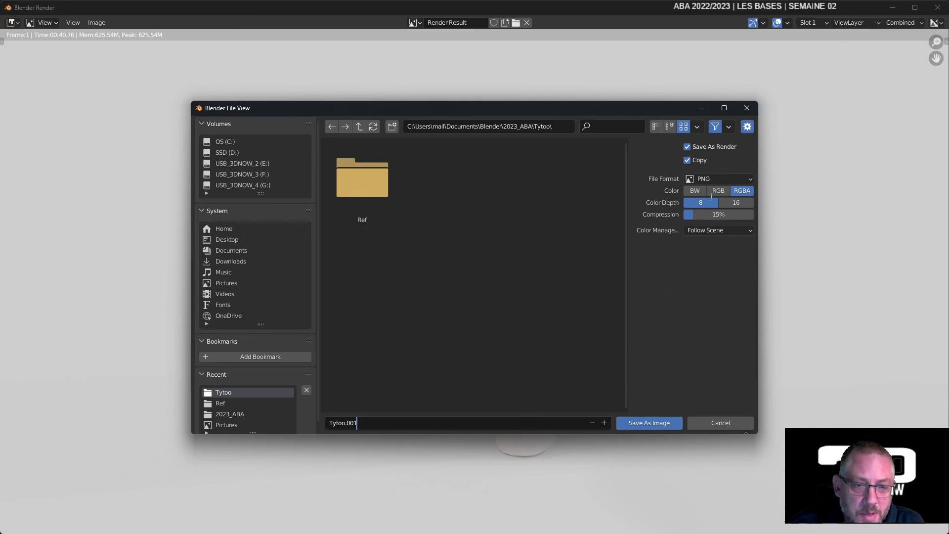
click(707, 179)
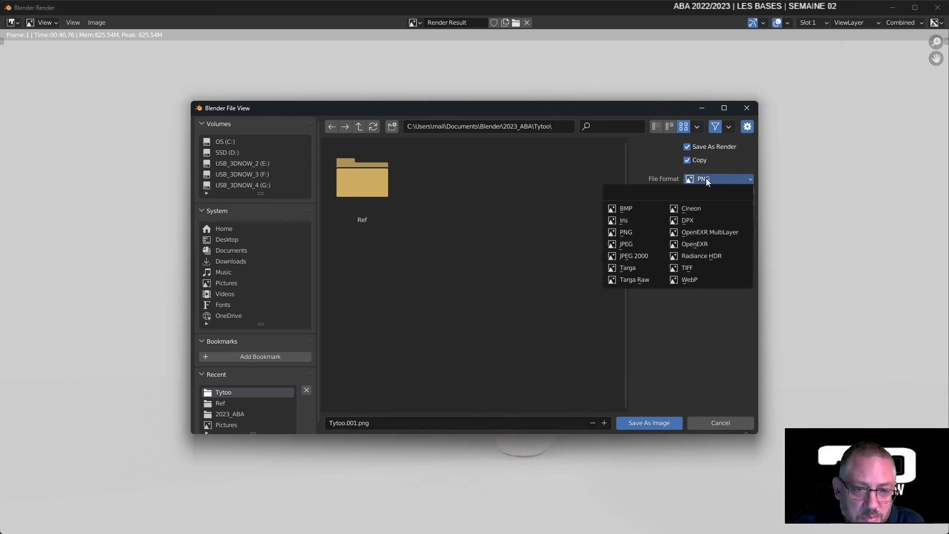
click(646, 245)
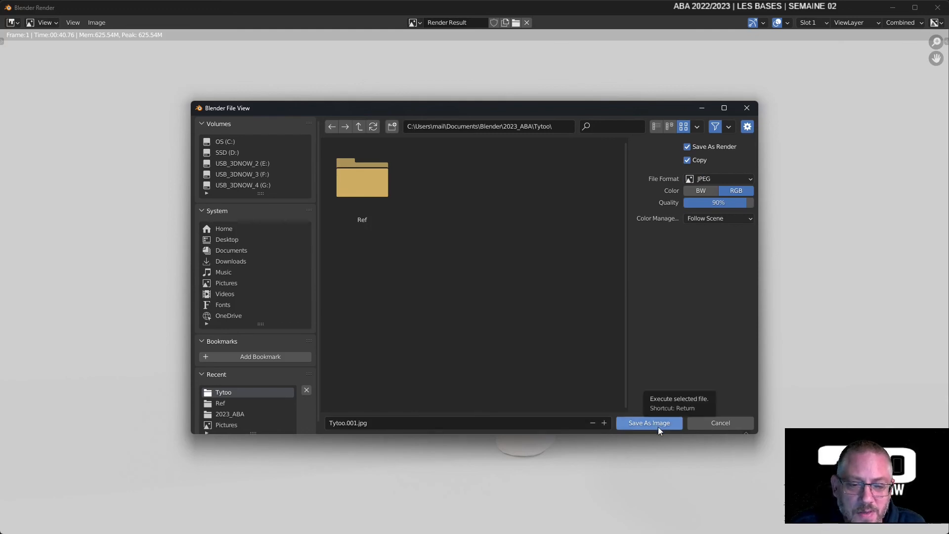
Create a Renders folder inside the Tytoo folder and save the rendered image into it
click(392, 126)
text(Renders)
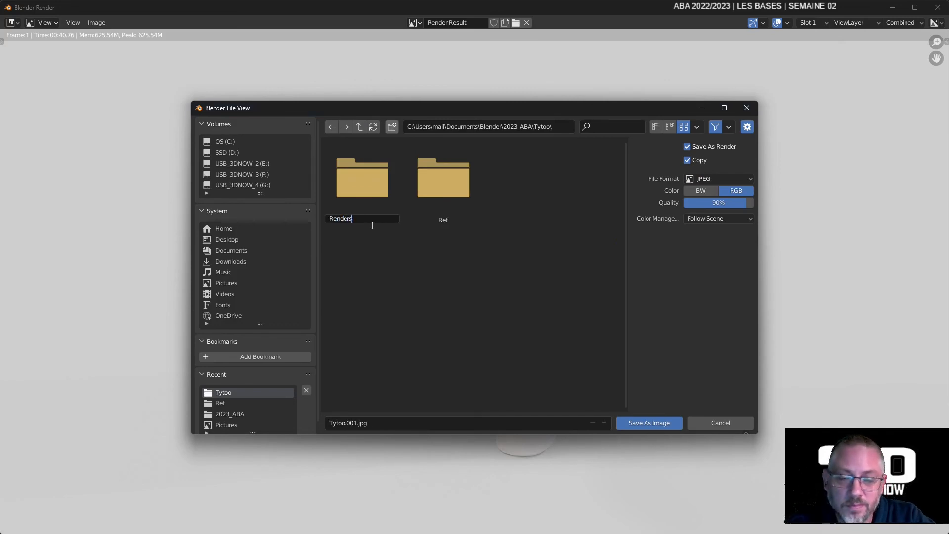
key(Return)
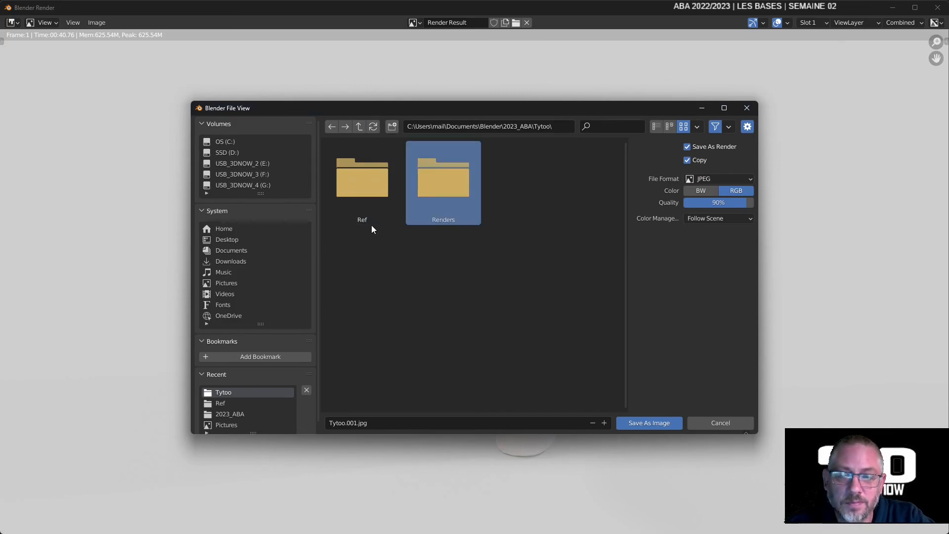
double_click(438, 186)
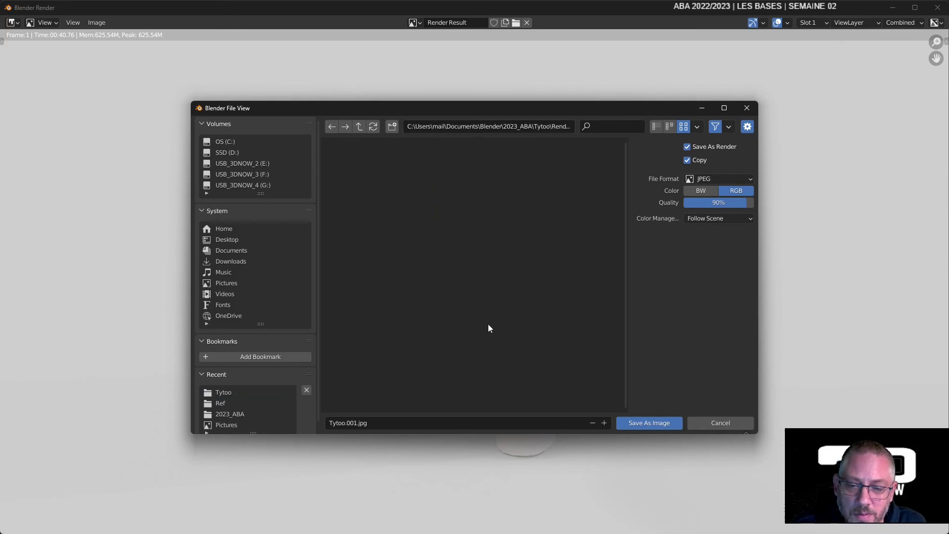
click(637, 423)
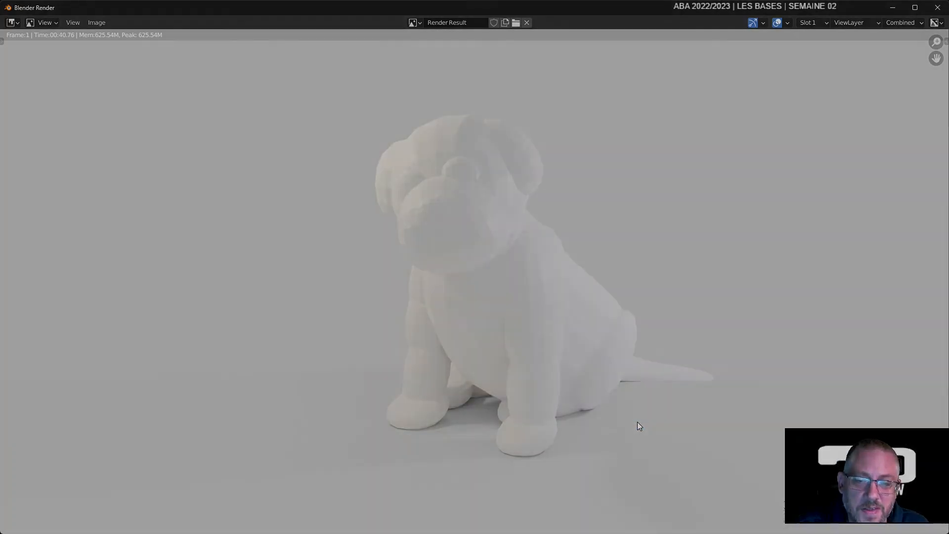